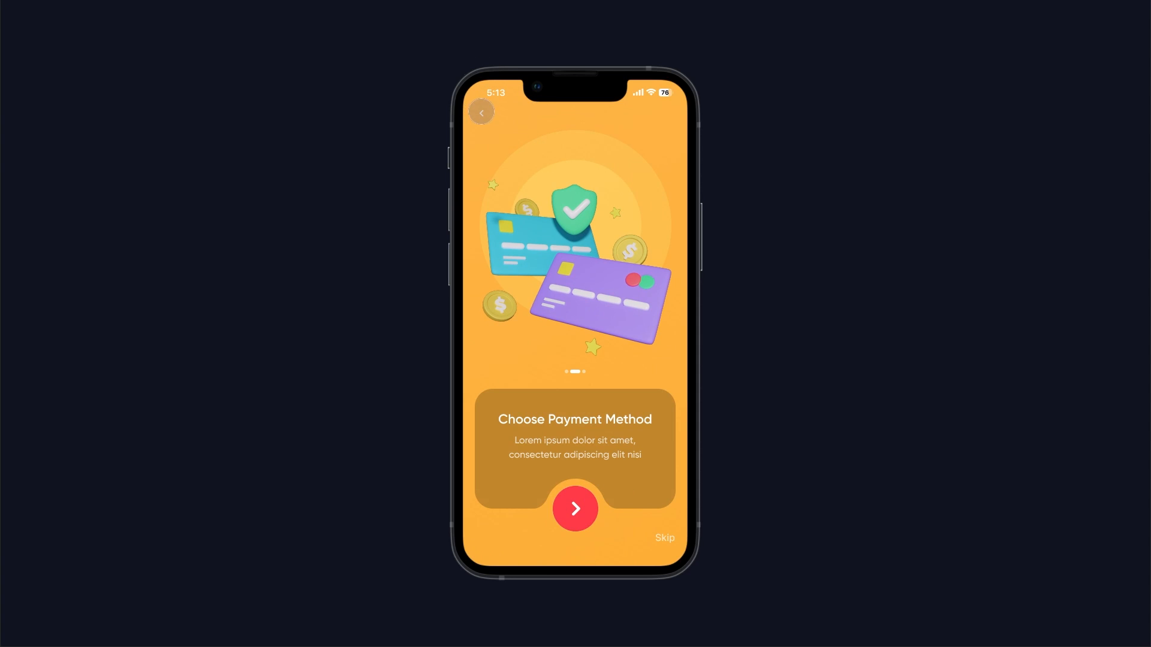
# Preview the onboarding prototype by going forward and back through the product, payment method and order delivery screens.
pyautogui.click(482, 113)
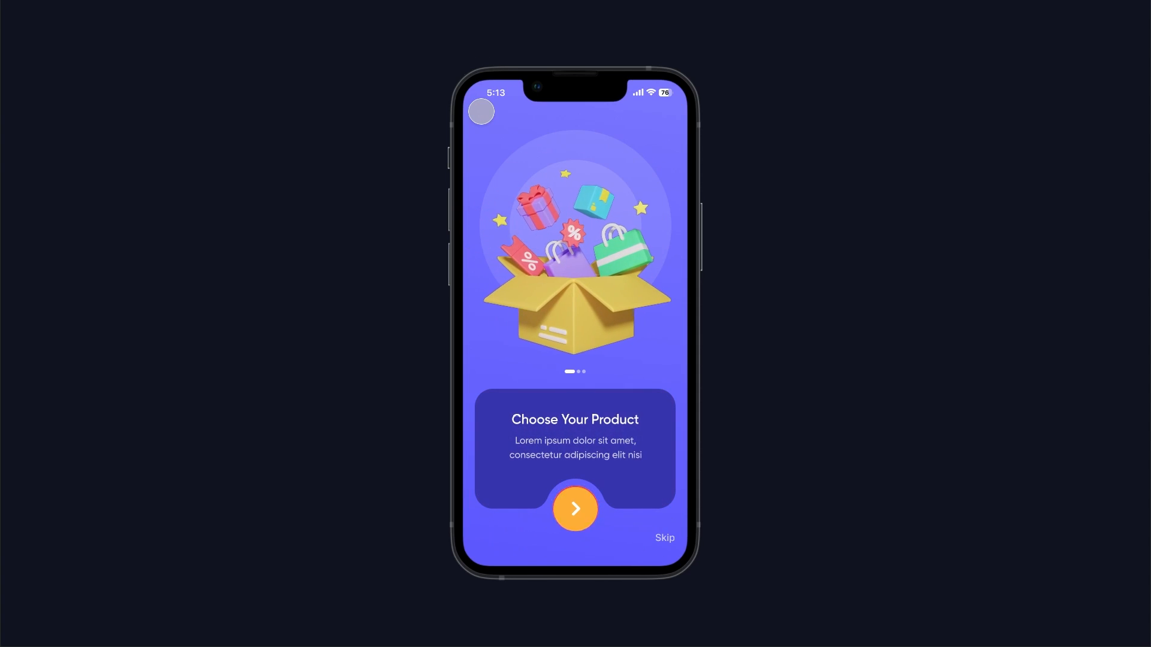
pyautogui.click(573, 513)
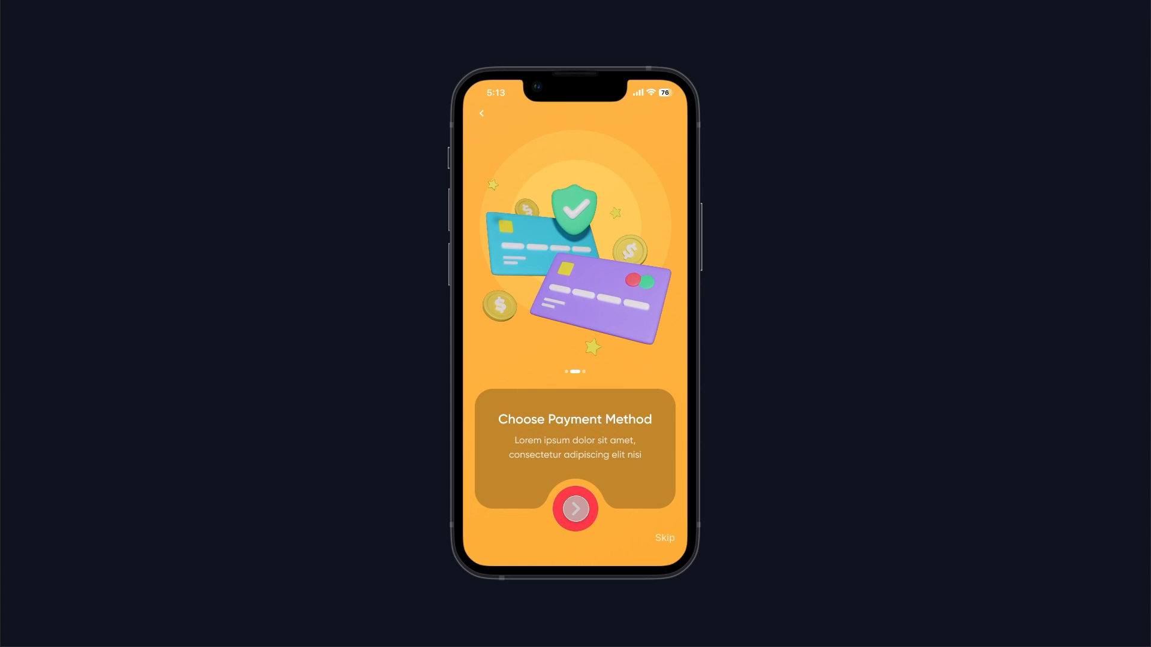
pyautogui.click(575, 509)
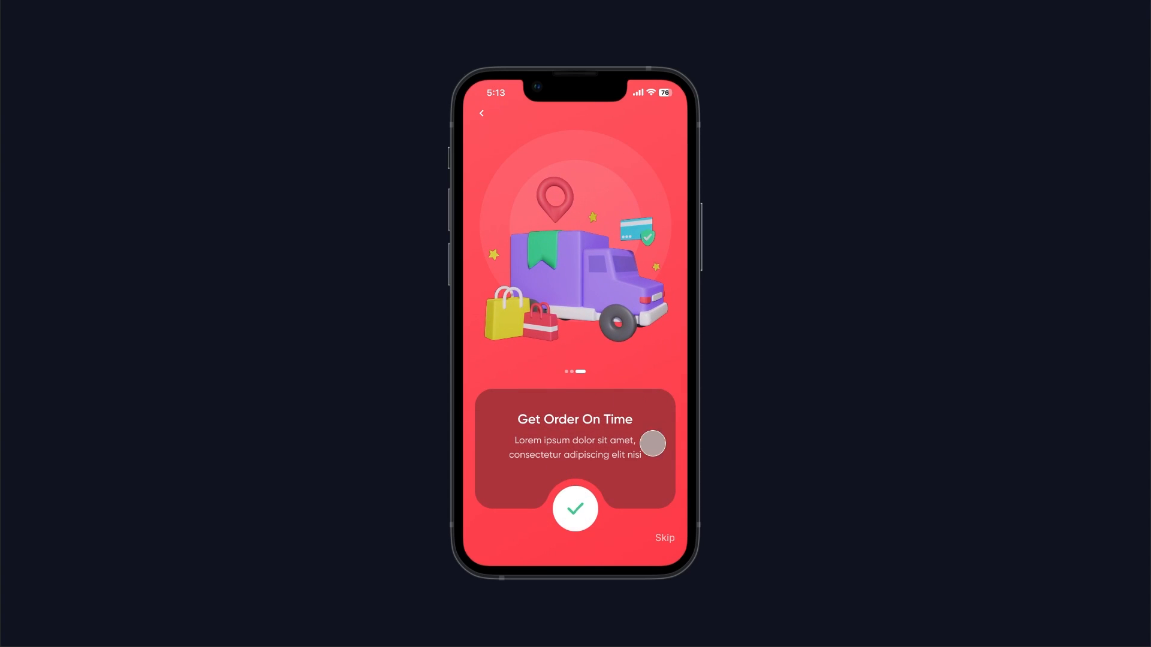
pyautogui.click(479, 110)
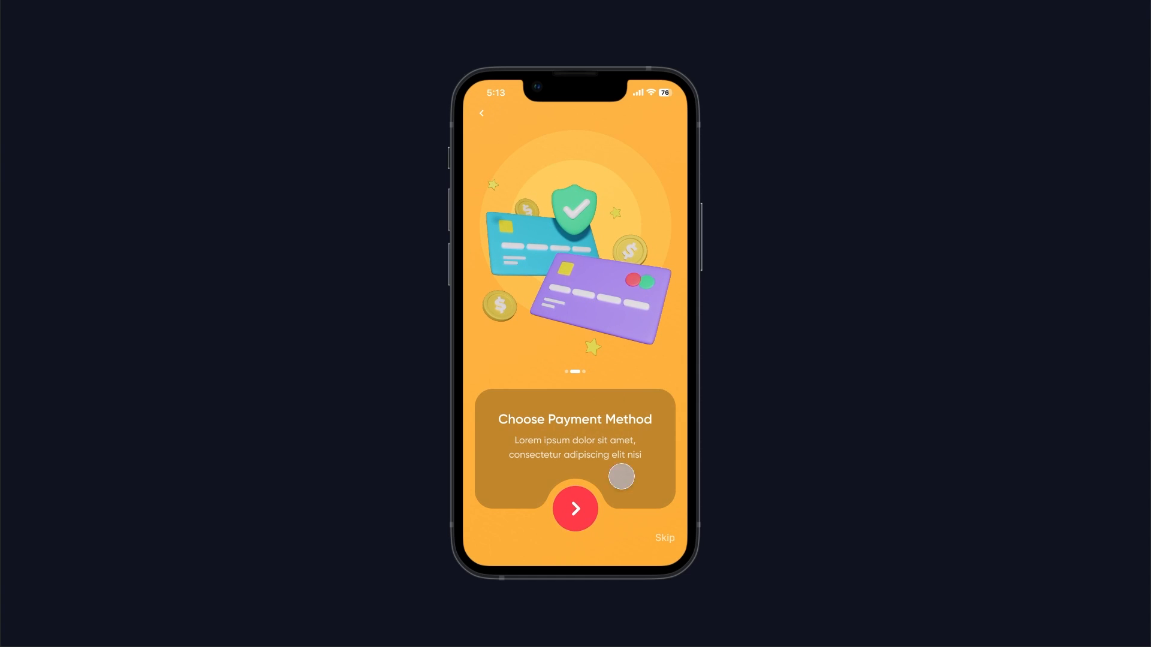
pyautogui.click(579, 511)
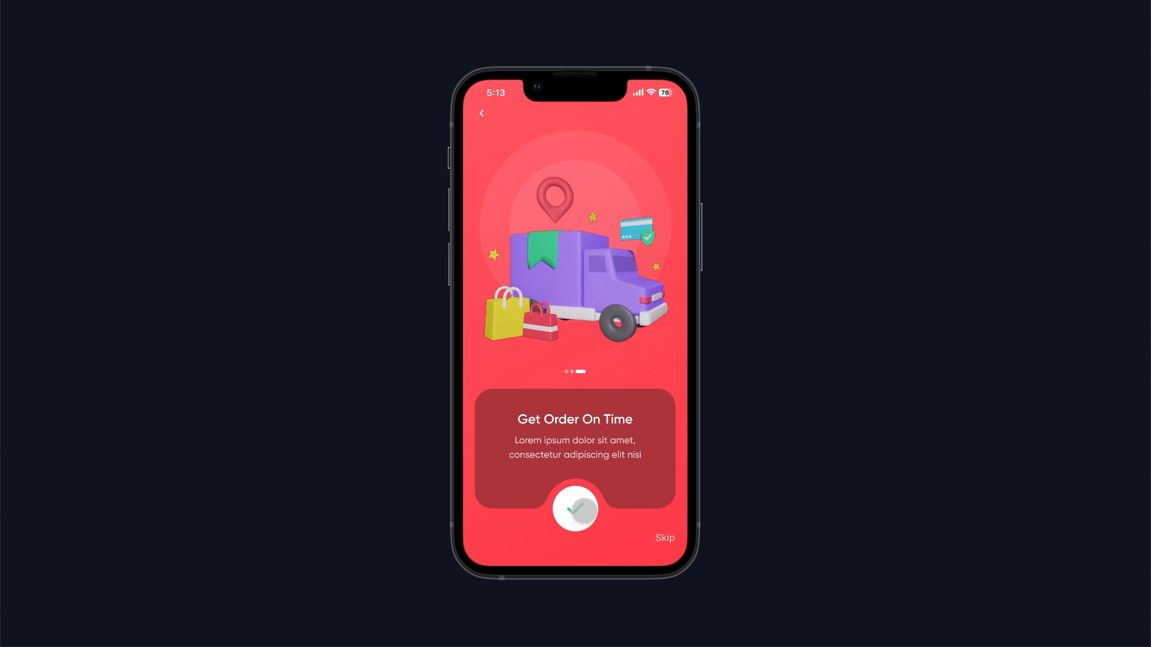
pyautogui.click(585, 511)
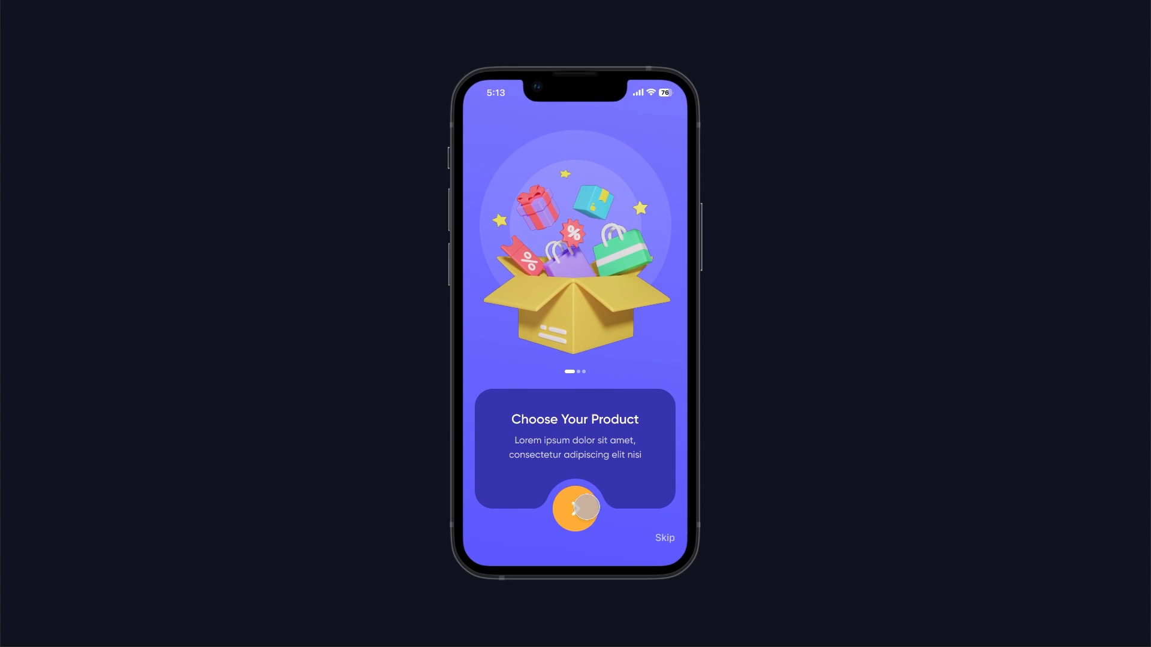
pyautogui.click(587, 508)
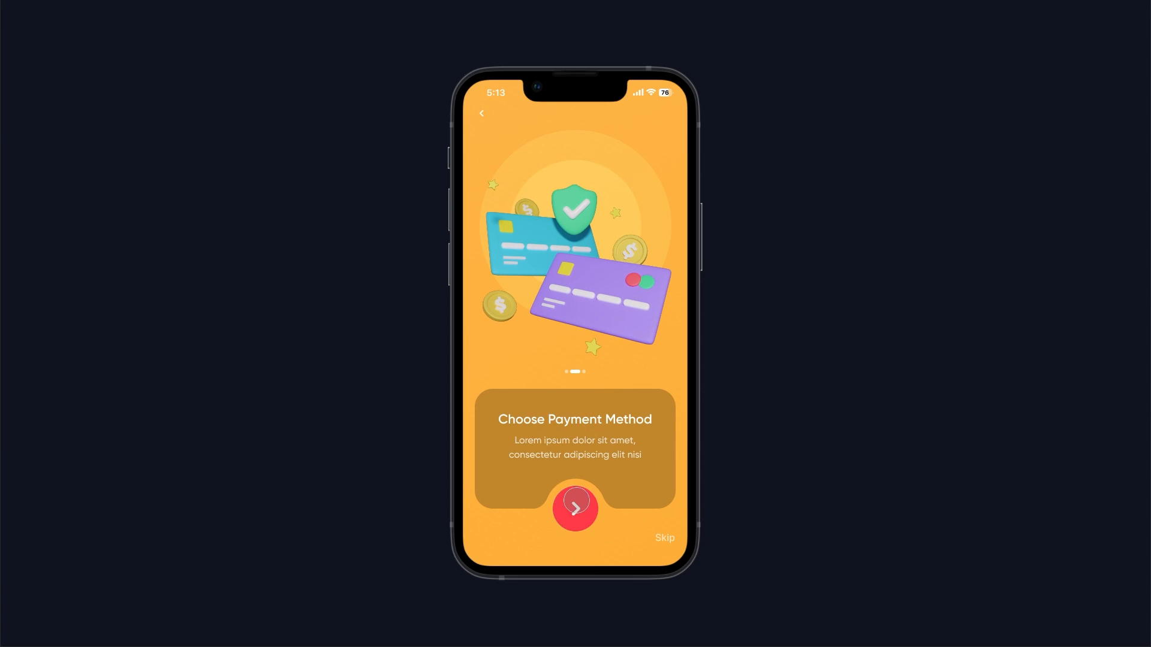
pyautogui.click(576, 501)
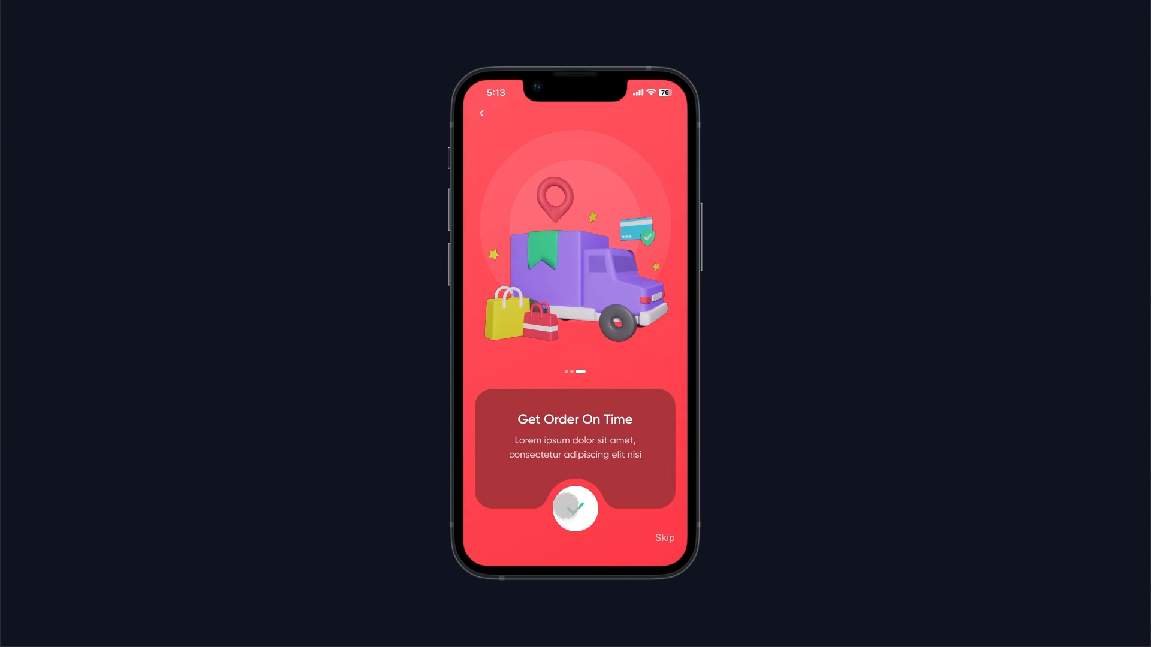
pyautogui.click(481, 113)
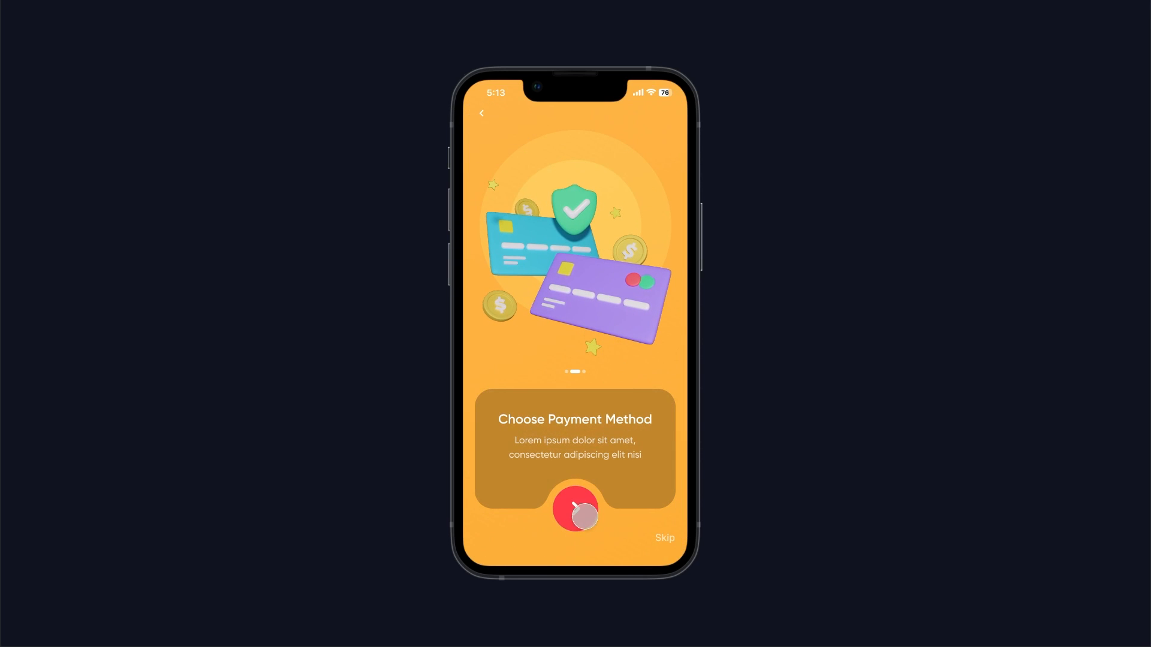
pyautogui.click(577, 505)
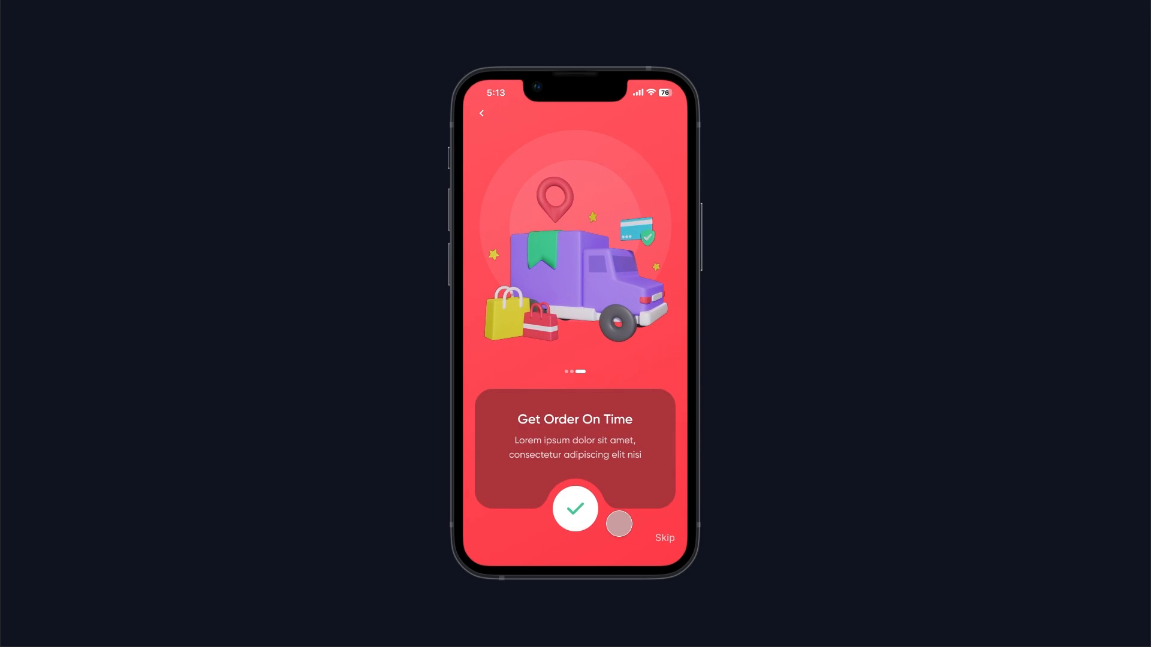
pyautogui.click(576, 506)
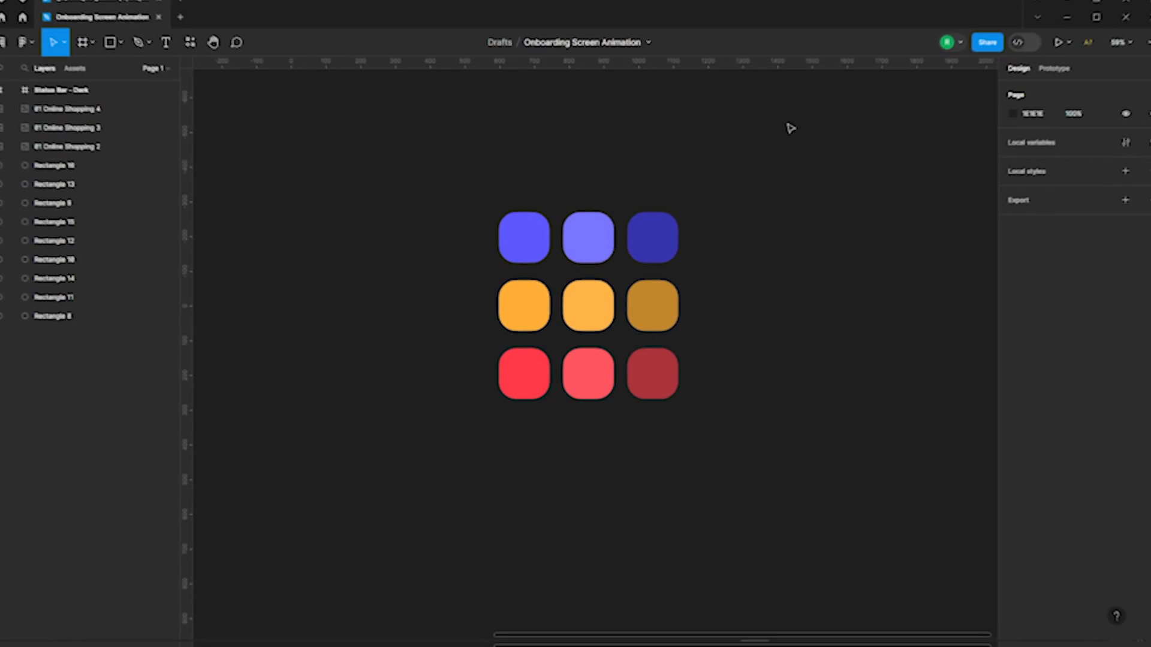
# Inspect the fill colour codes of the three blue swatches in the first row of the palette.
pyautogui.click(60, 201)
pyautogui.click(1020, 250)
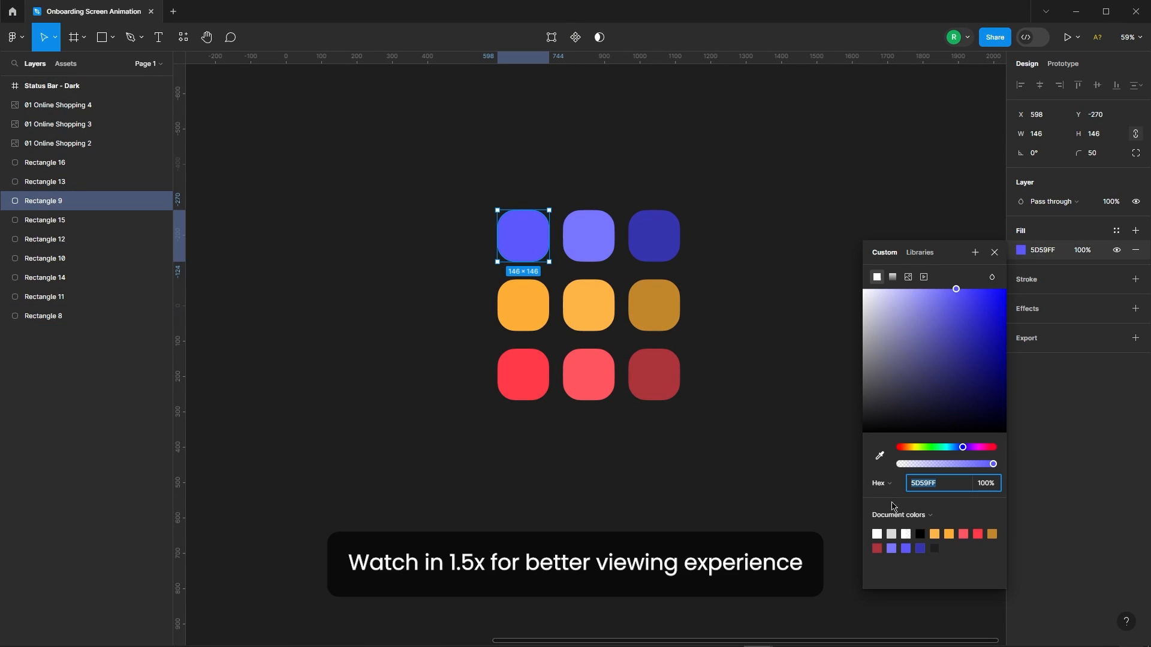
pyautogui.click(586, 236)
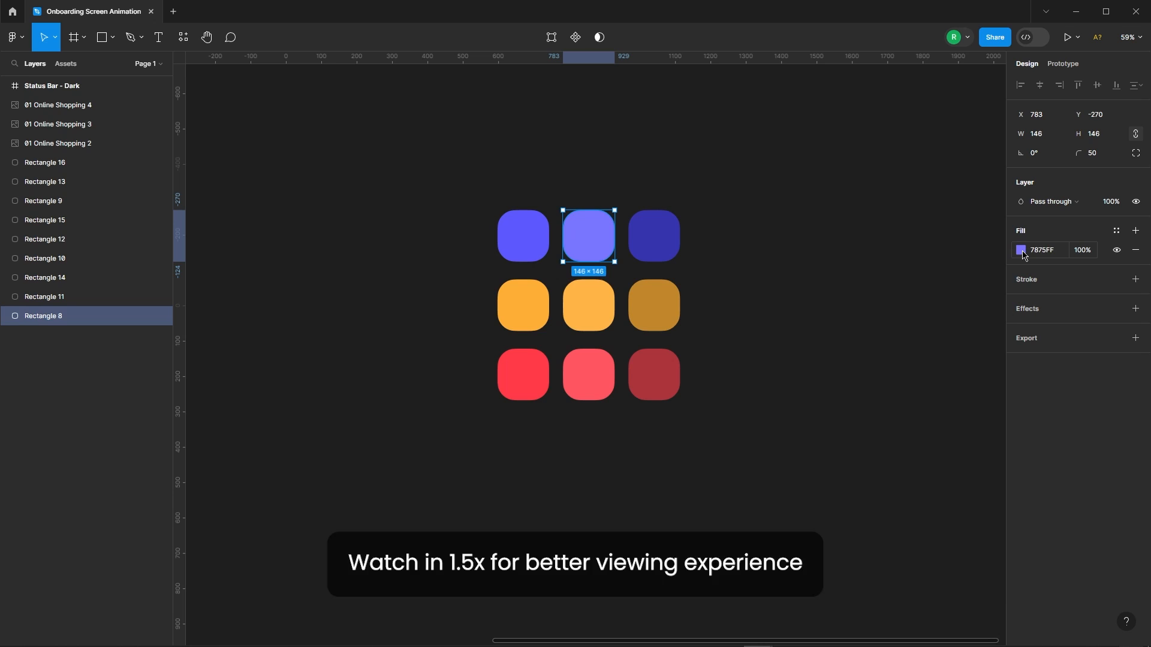
pyautogui.click(1021, 250)
pyautogui.click(660, 237)
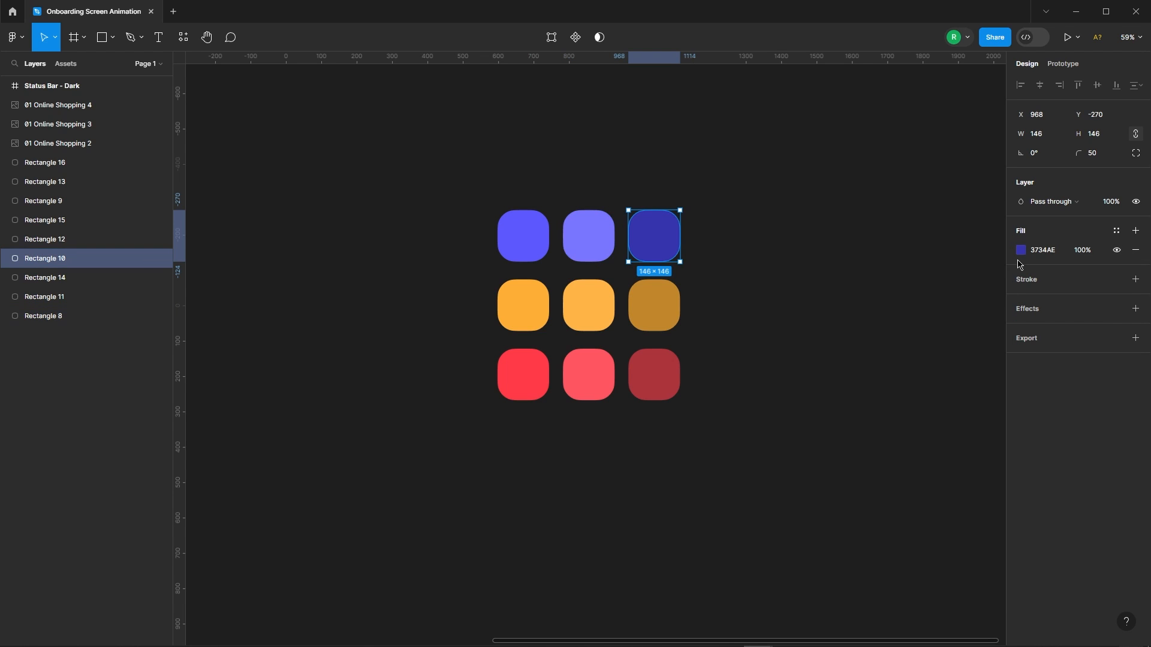
pyautogui.click(1021, 250)
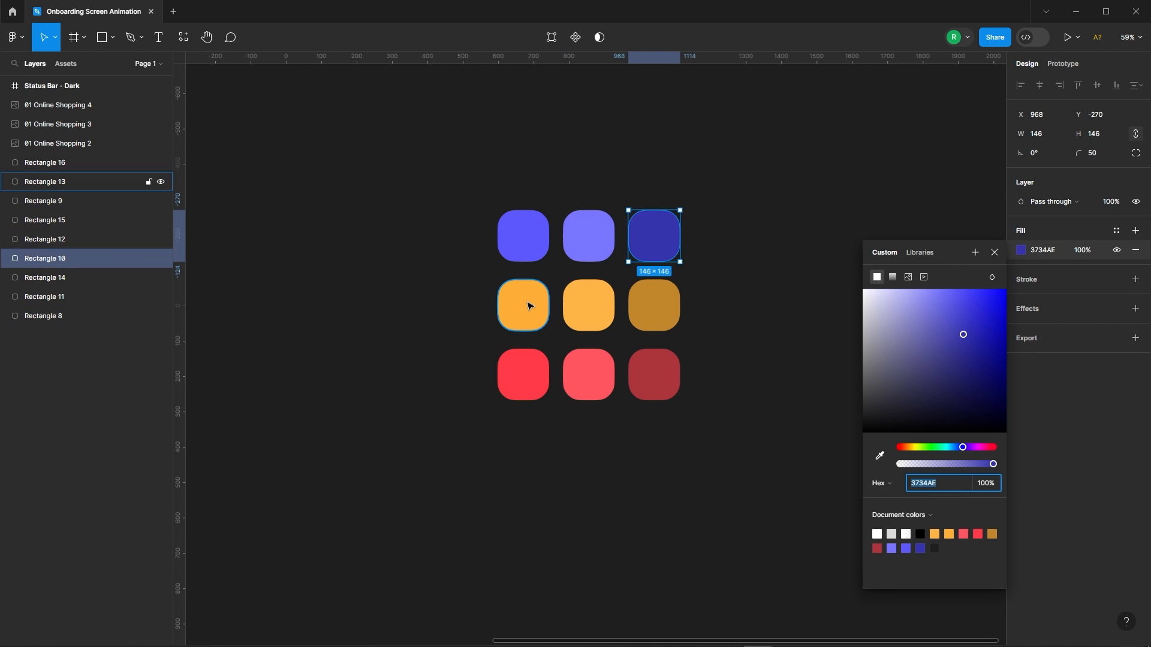
# Inspect the fill colour codes of the three orange swatches in the middle row of the palette.
pyautogui.click(526, 303)
pyautogui.click(1018, 251)
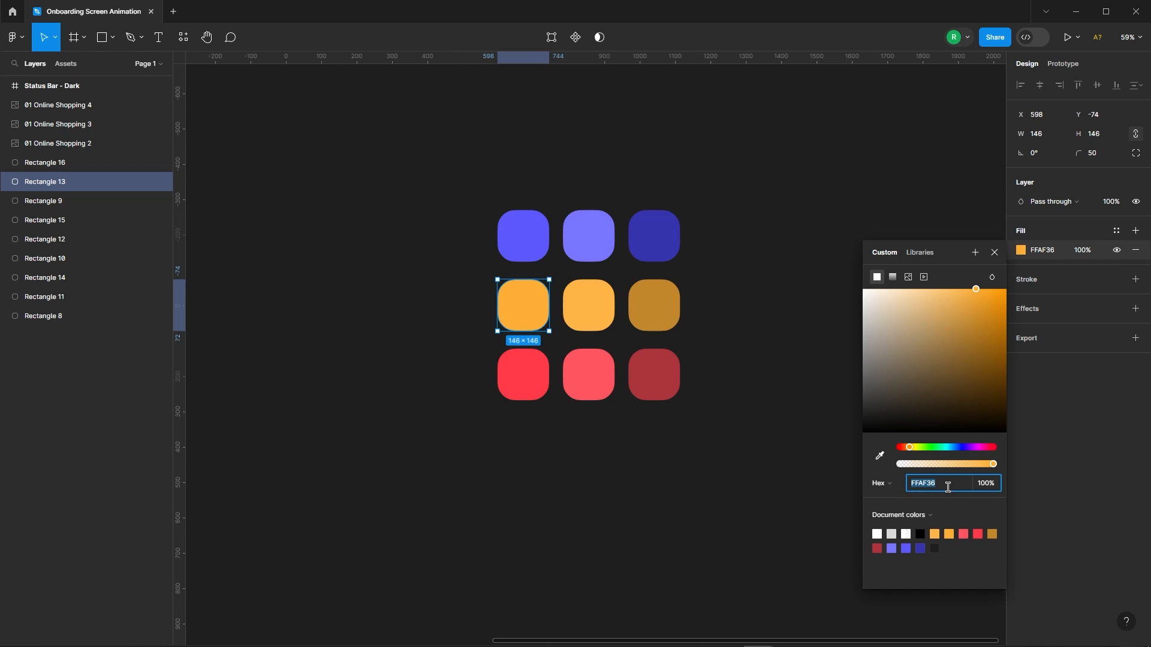
pyautogui.click(587, 314)
pyautogui.click(1020, 251)
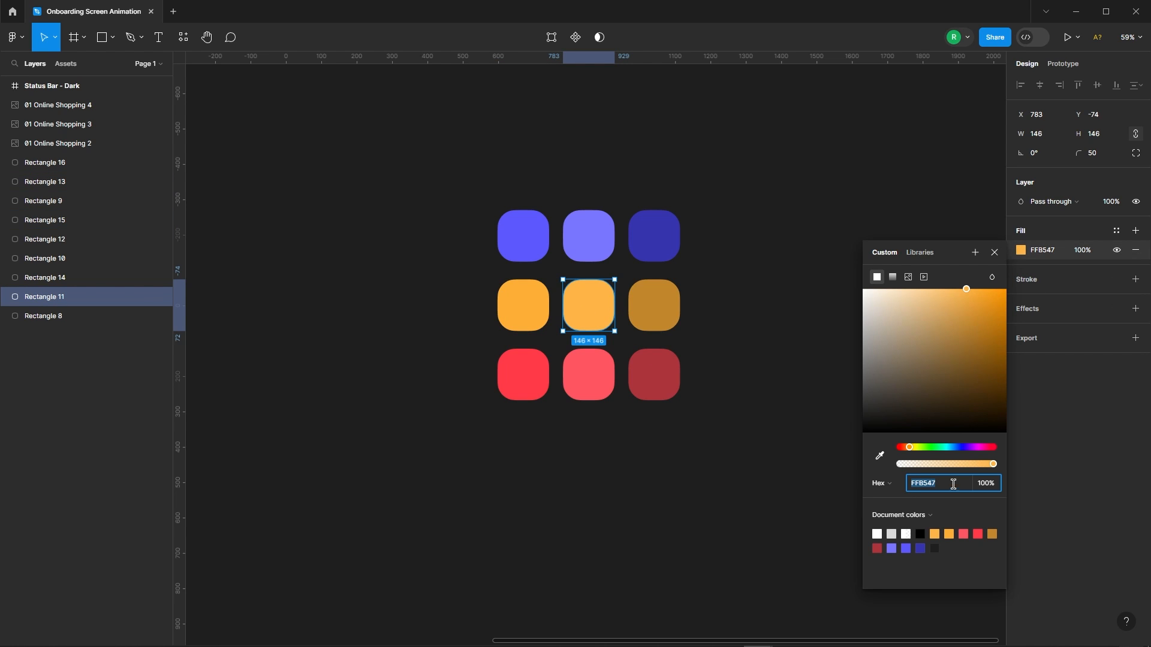
pyautogui.click(651, 301)
pyautogui.click(1021, 250)
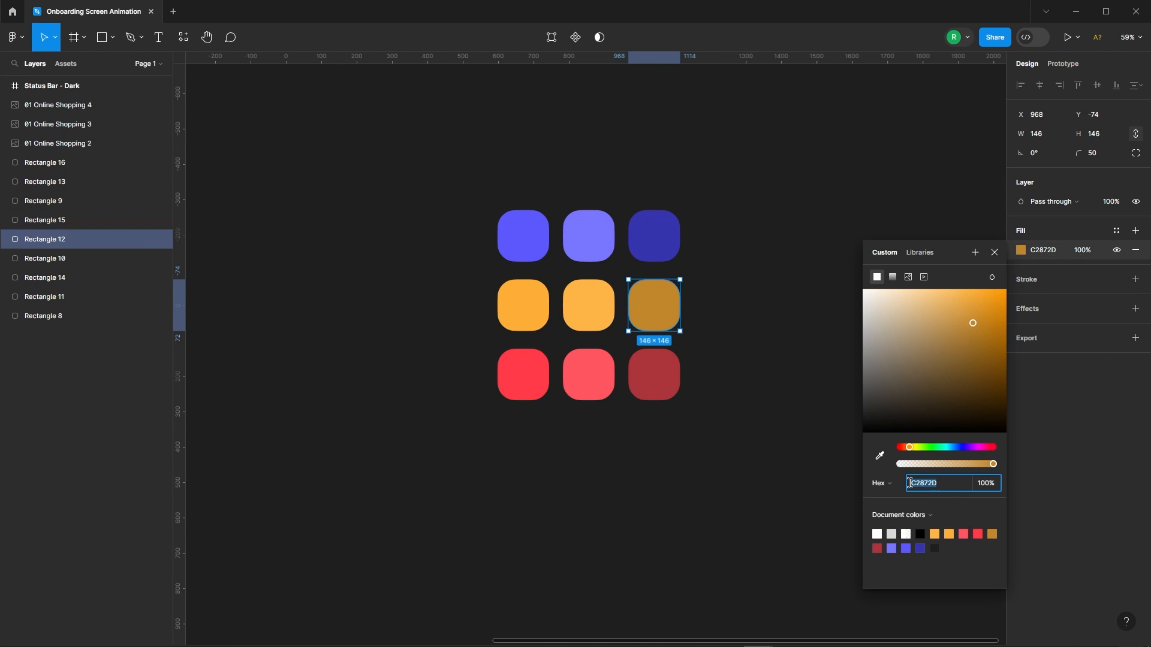
# Inspect the fill colour codes of the three red swatches in the last row of the palette.
pyautogui.click(527, 379)
pyautogui.click(1021, 250)
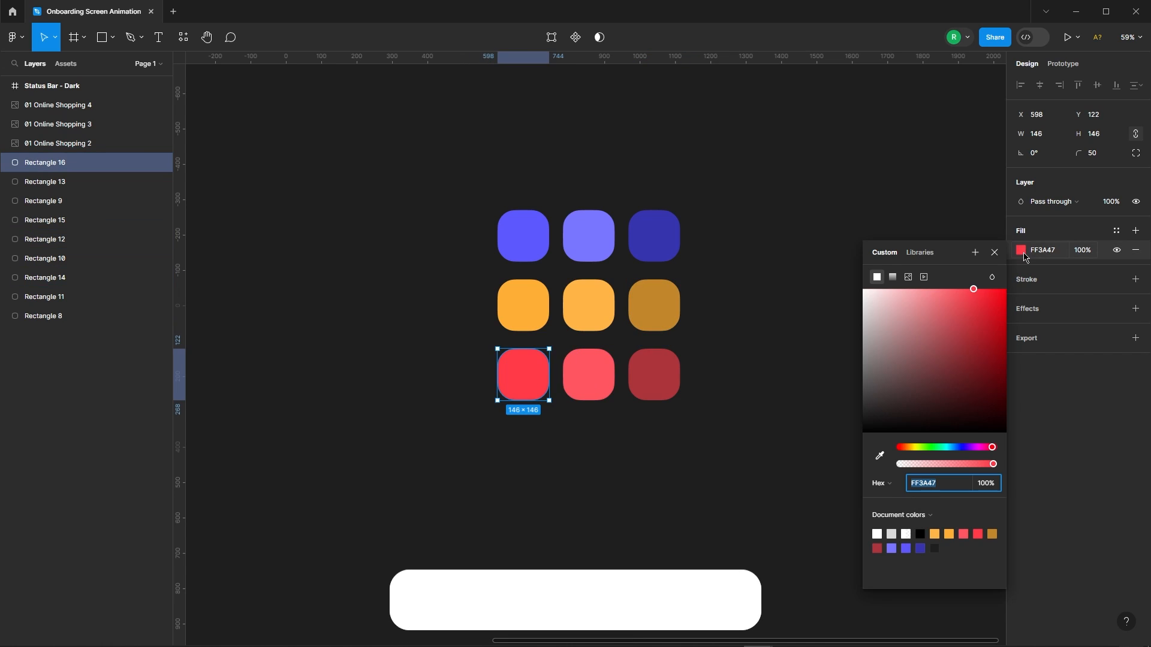
pyautogui.click(590, 371)
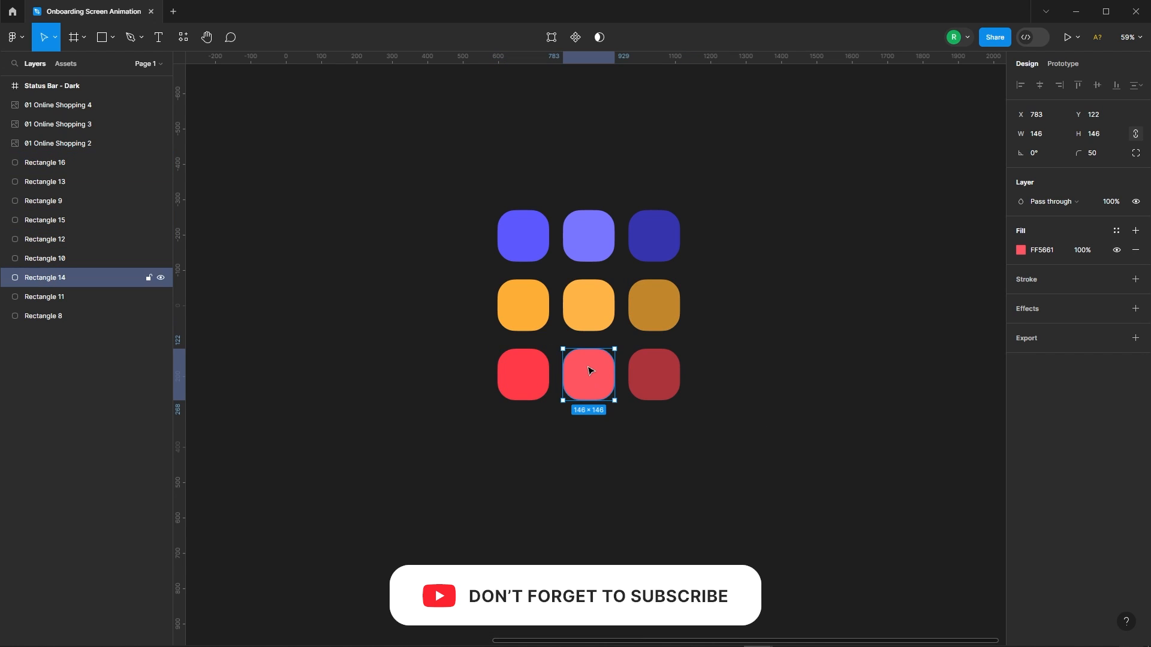
pyautogui.click(1020, 251)
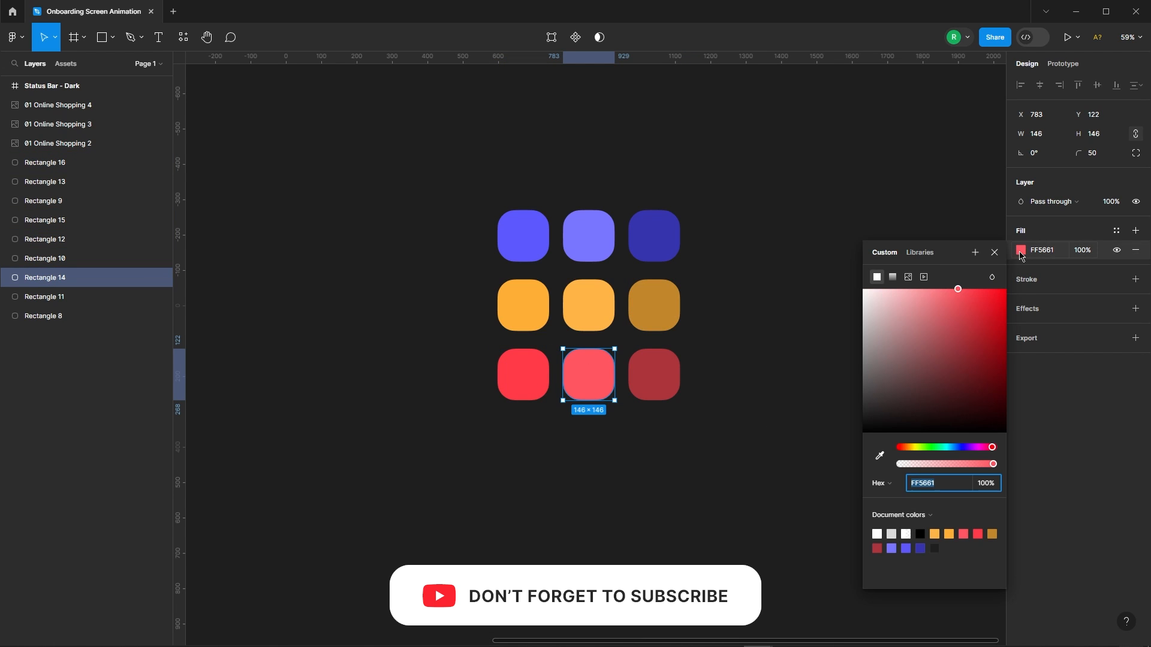
pyautogui.click(670, 378)
pyautogui.click(1020, 250)
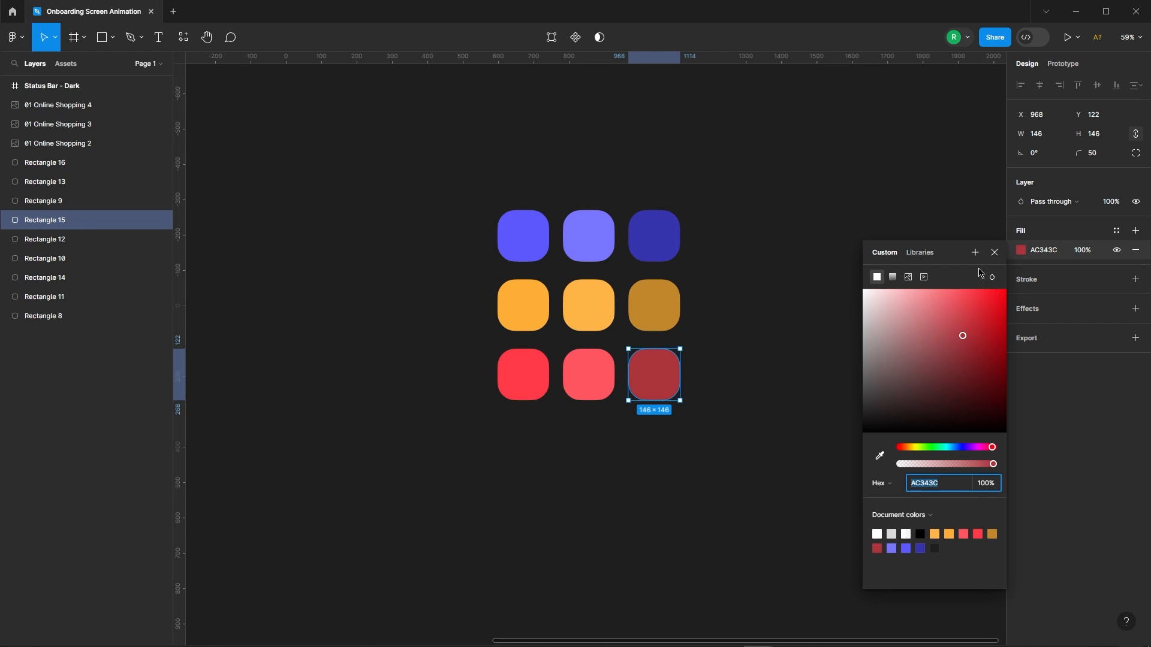
pyautogui.click(994, 252)
pyautogui.click(839, 217)
# Examine the dark status bar frame and the three online shopping illustrations on the canvas.
pyautogui.scroll(-5, 746, 193)
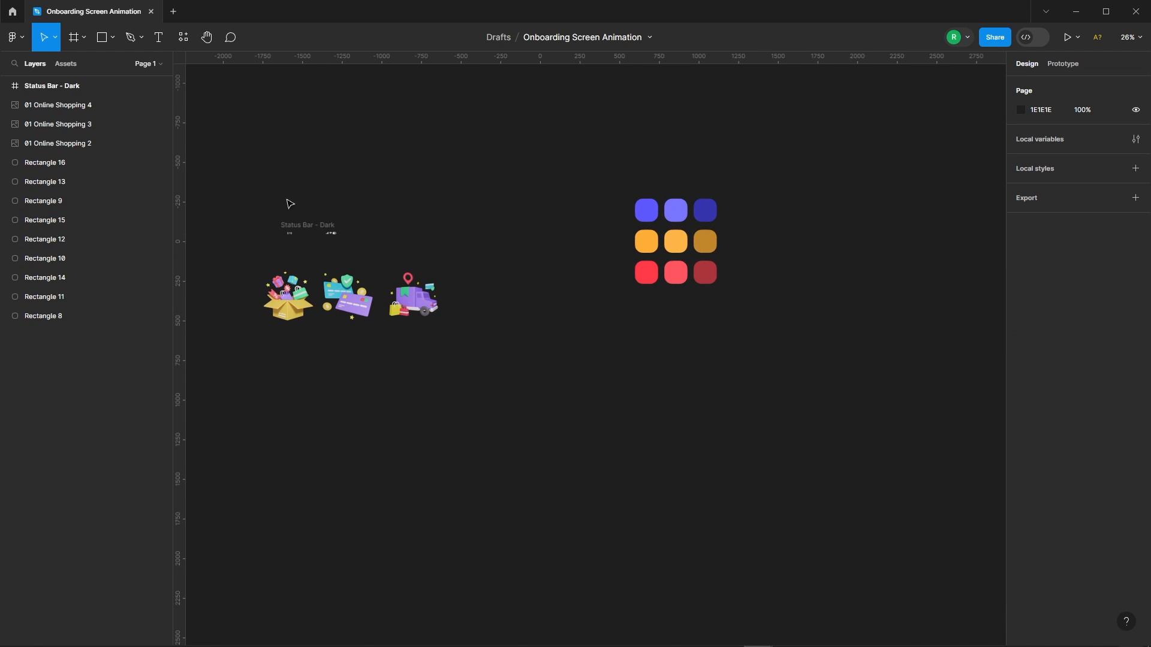
pyautogui.click(301, 227)
pyautogui.click(427, 216)
pyautogui.moveTo(239, 259); pyautogui.dragTo(523, 353)
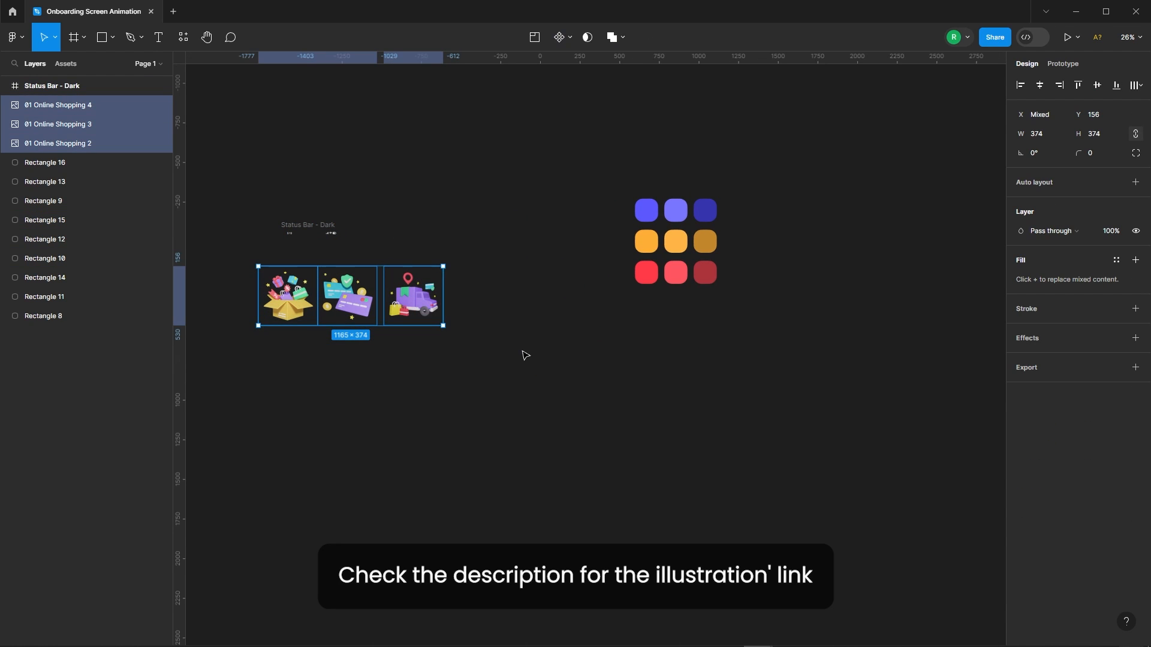
pyautogui.click(491, 314)
# Add an iPhone 13 mini frame of 375 × 812 and place it in the empty canvas area below the illustrations and swatches.
pyautogui.press('f')
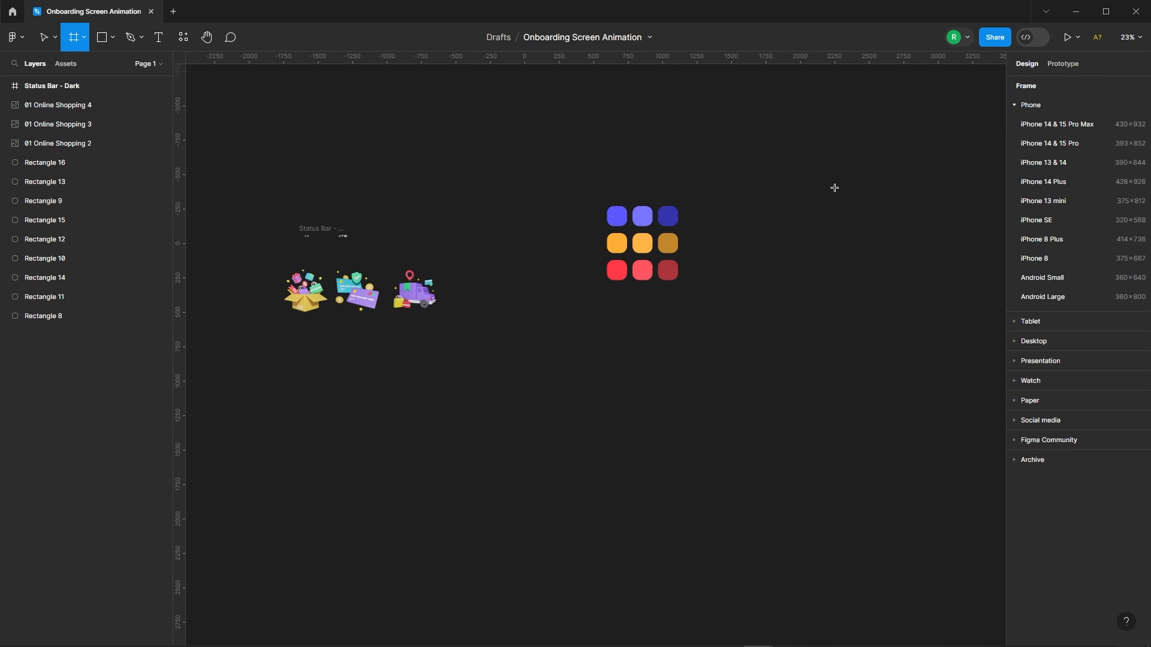
pyautogui.click(1060, 200)
pyautogui.moveTo(582, 331); pyautogui.dragTo(508, 351)
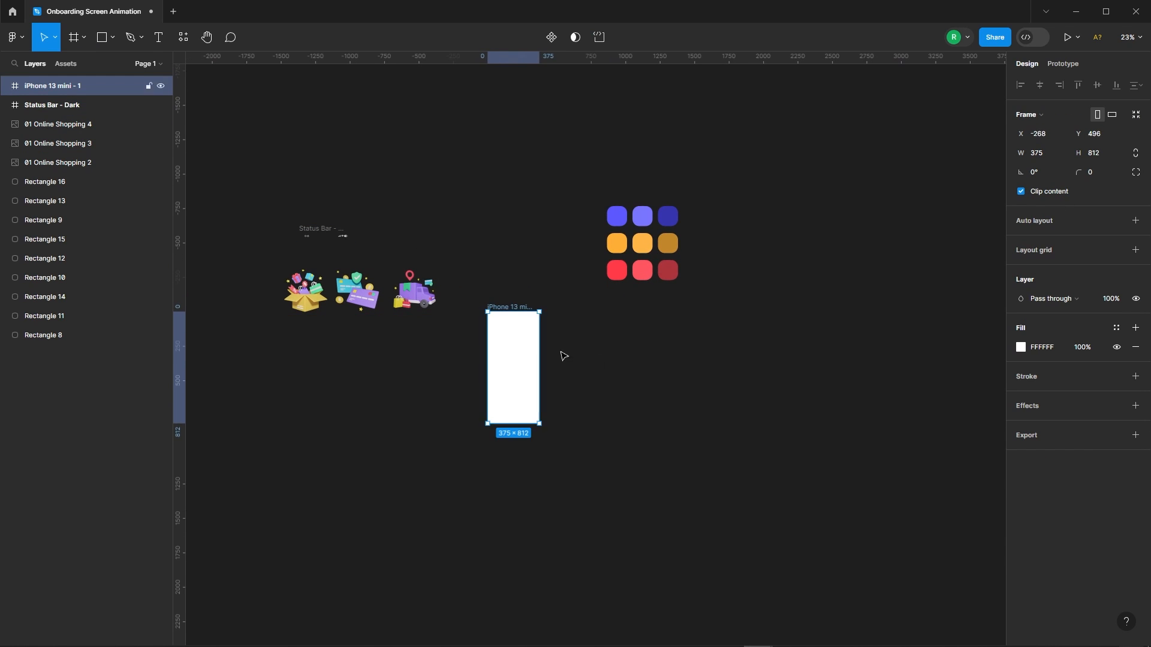
pyautogui.click(562, 355)
# Draw a circle of about 295 × 295 with the Ellipse tool in the upper half of the iPhone 13 mini frame.
pyautogui.scroll(3, 494, 406)
pyautogui.click(113, 38)
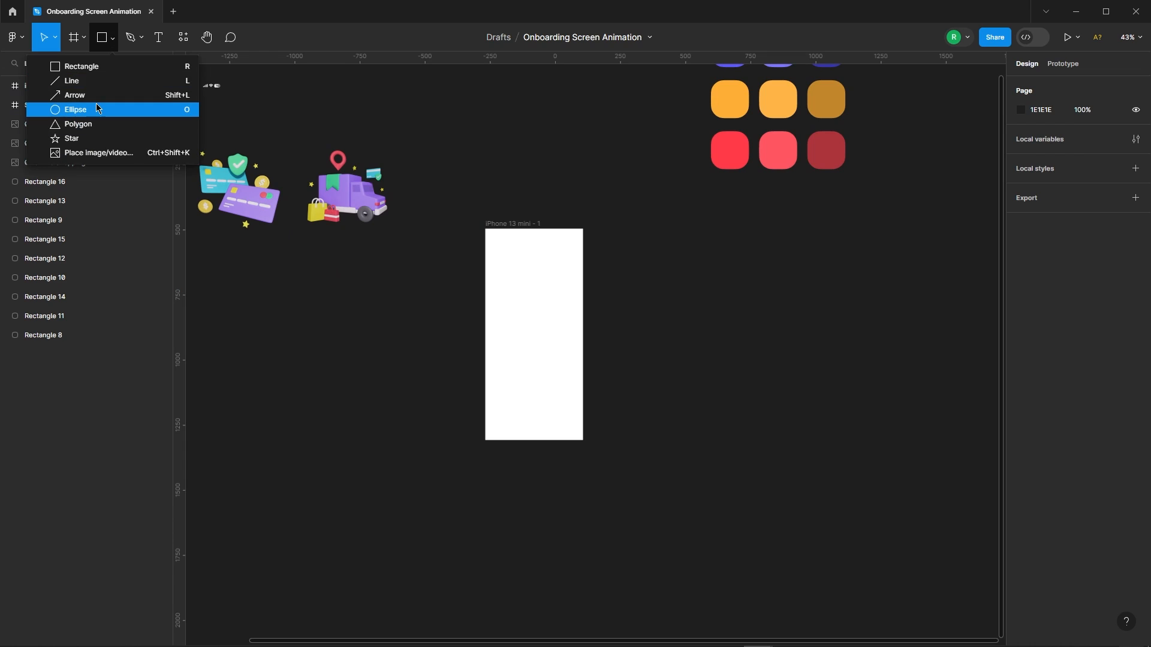
pyautogui.click(72, 108)
pyautogui.scroll(3, 519, 357)
pyautogui.moveTo(493, 214); pyautogui.dragTo(618, 339)
# Fill the circle with a linear gradient from 7875FF to 5D59FF, sampling both colours from the blue swatches.
pyautogui.scroll(-3, 570, 340)
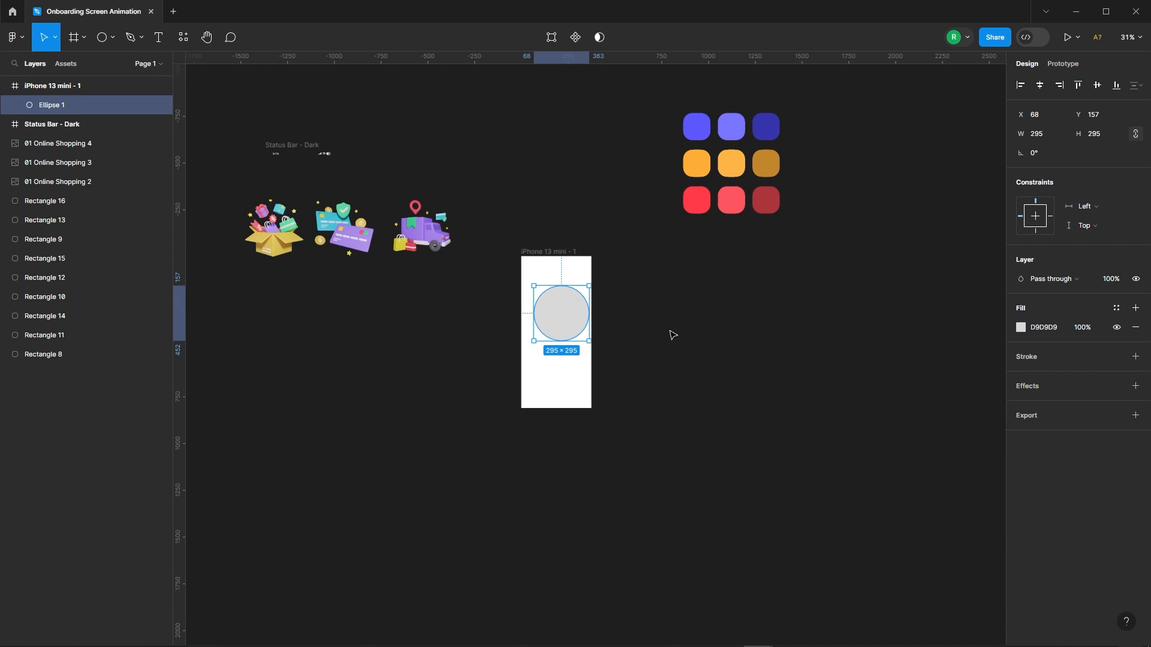
pyautogui.click(1021, 327)
pyautogui.scroll(2, 739, 301)
pyautogui.click(893, 324)
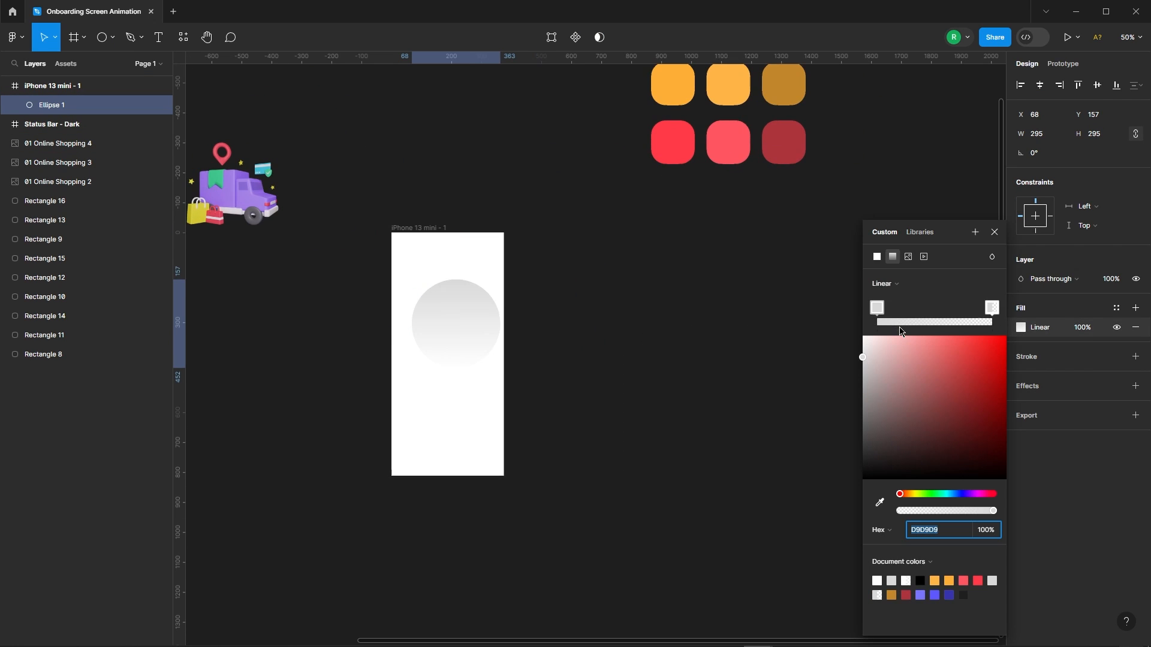
pyautogui.scroll(3, 789, 372)
pyautogui.click(879, 502)
pyautogui.click(733, 118)
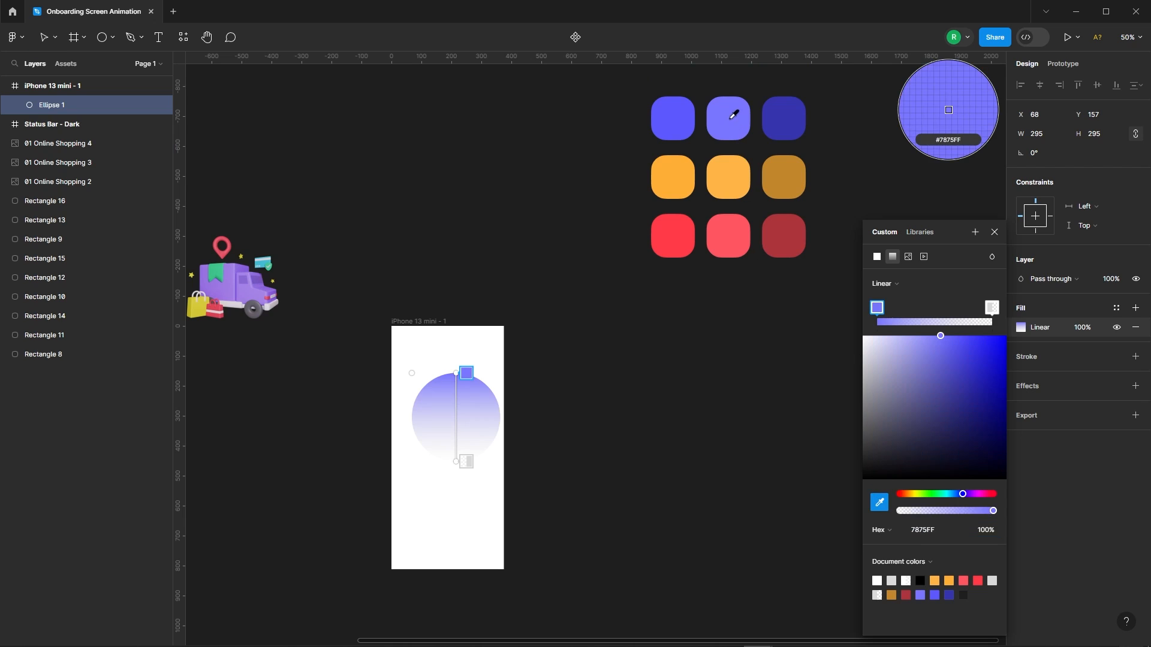
pyautogui.click(992, 307)
pyautogui.click(879, 502)
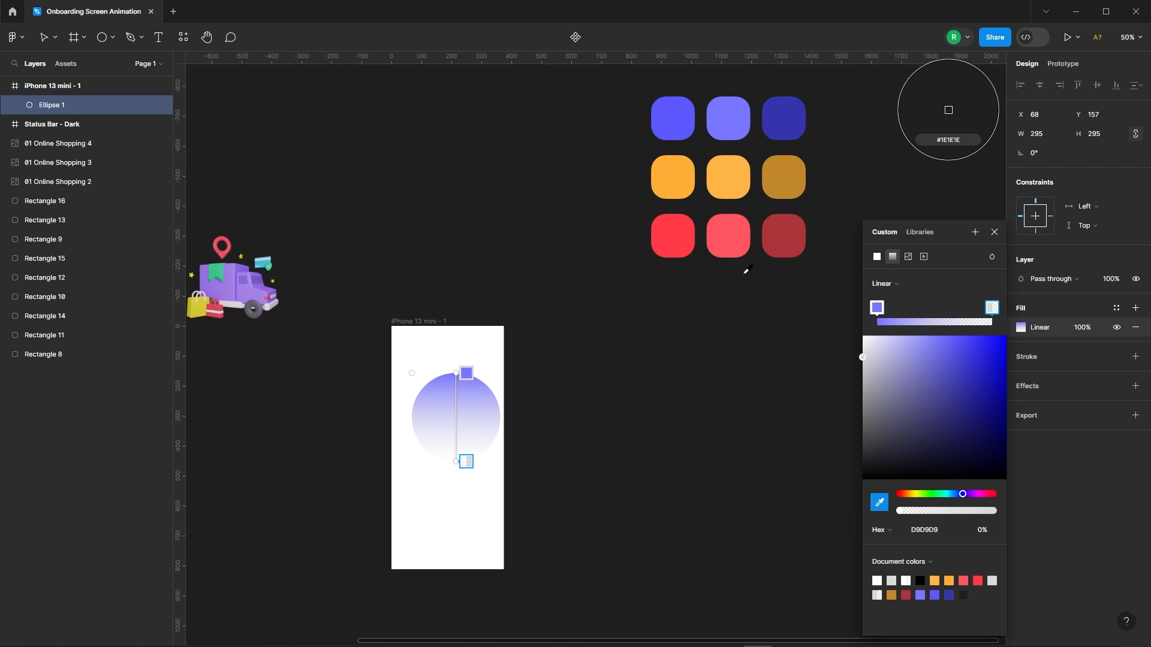
pyautogui.click(674, 114)
pyautogui.click(994, 231)
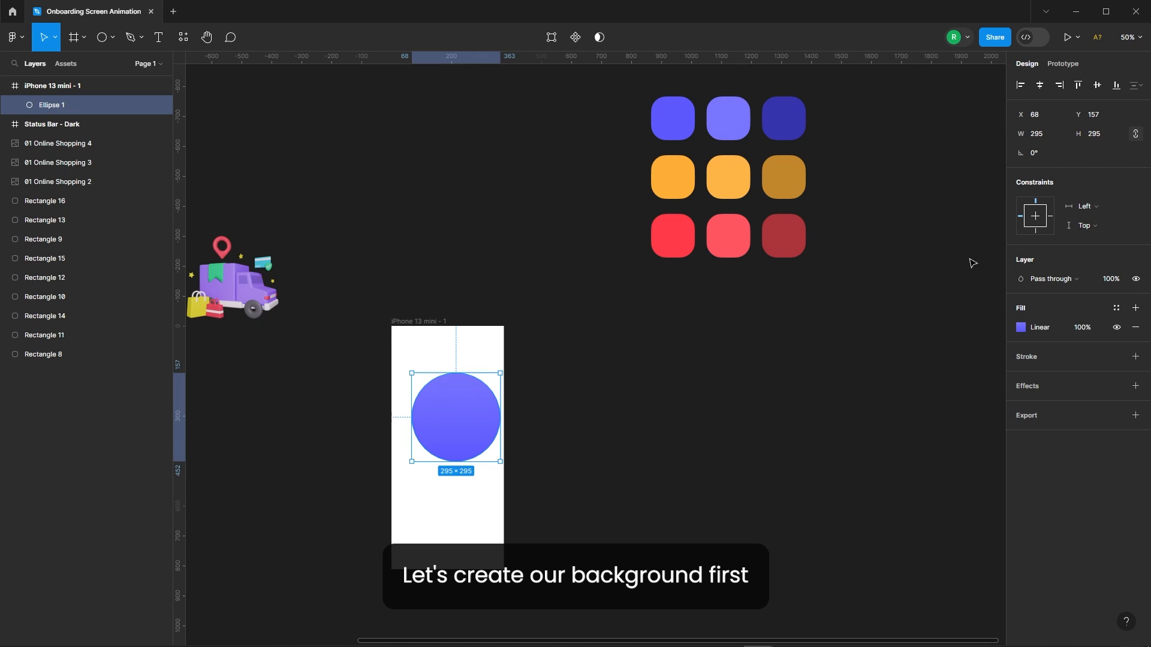
# Enlarge the gradient circle to about 1085 × 1085 and position it so it covers the whole iPhone 13 mini frame.
pyautogui.moveTo(501, 418)
pyautogui.mouseDown()
pyautogui.moveTo(583, 416)
pyautogui.moveTo(620, 388)
pyautogui.moveTo(514, 420)
pyautogui.moveTo(514, 433)
pyautogui.mouseUp()
pyautogui.scroll(-2, 570, 308)
pyautogui.scroll(4, 467, 476)
pyautogui.moveTo(467, 476); pyautogui.dragTo(534, 437)
pyautogui.scroll(-3, 534, 436)
pyautogui.press('Escape')
pyautogui.click(565, 429)
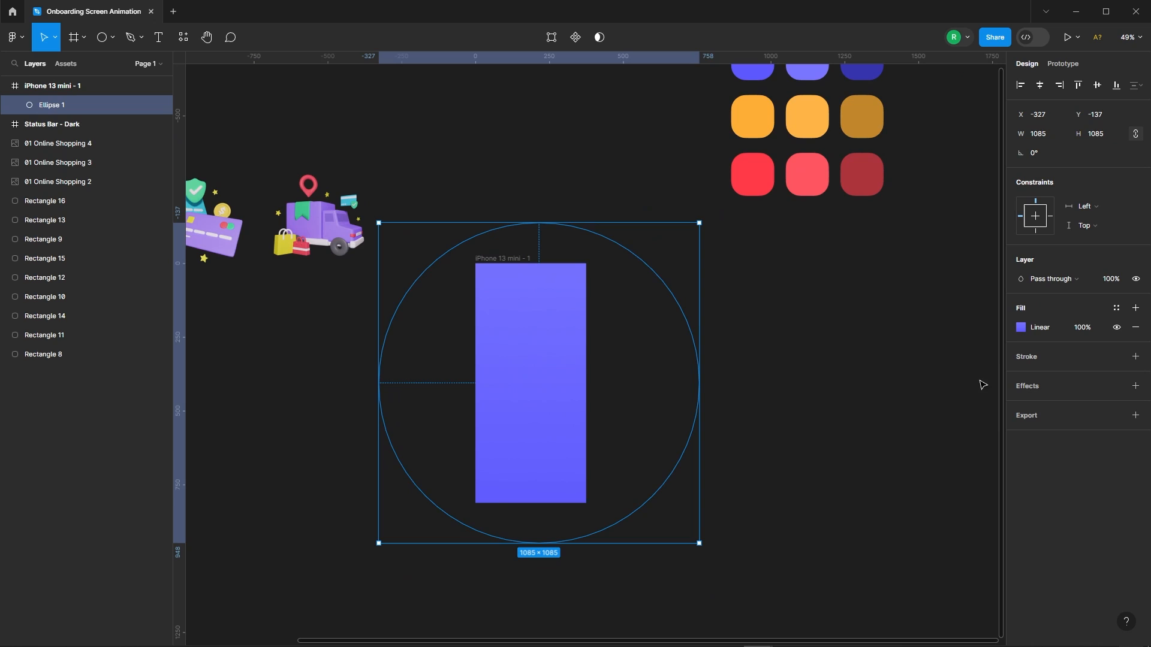
# Reorient the circle's linear gradient to run diagonally from the frame's upper-left corner to its lower-right corner.
pyautogui.click(1021, 327)
pyautogui.moveTo(542, 220); pyautogui.dragTo(471, 265)
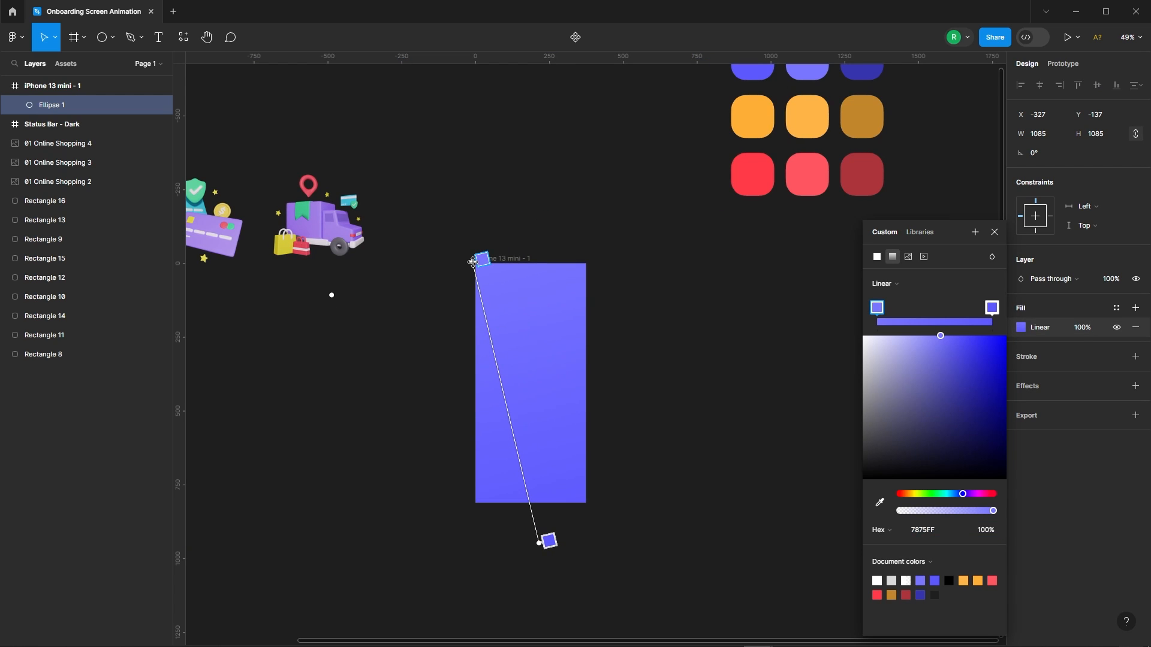
pyautogui.moveTo(539, 541); pyautogui.dragTo(592, 508)
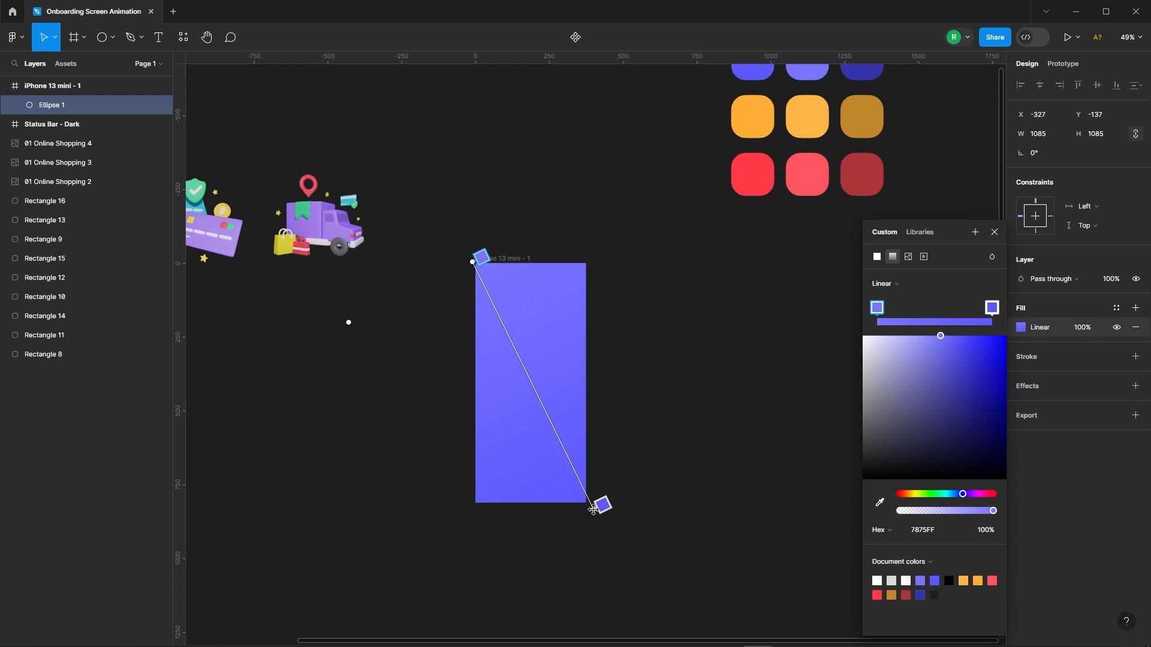
# Move the Status Bar - Dark into the iPhone 13 mini frame and align it to the frame's horizontal centre and top edge.
pyautogui.click(995, 235)
pyautogui.scroll(-3, 823, 245)
pyautogui.click(864, 281)
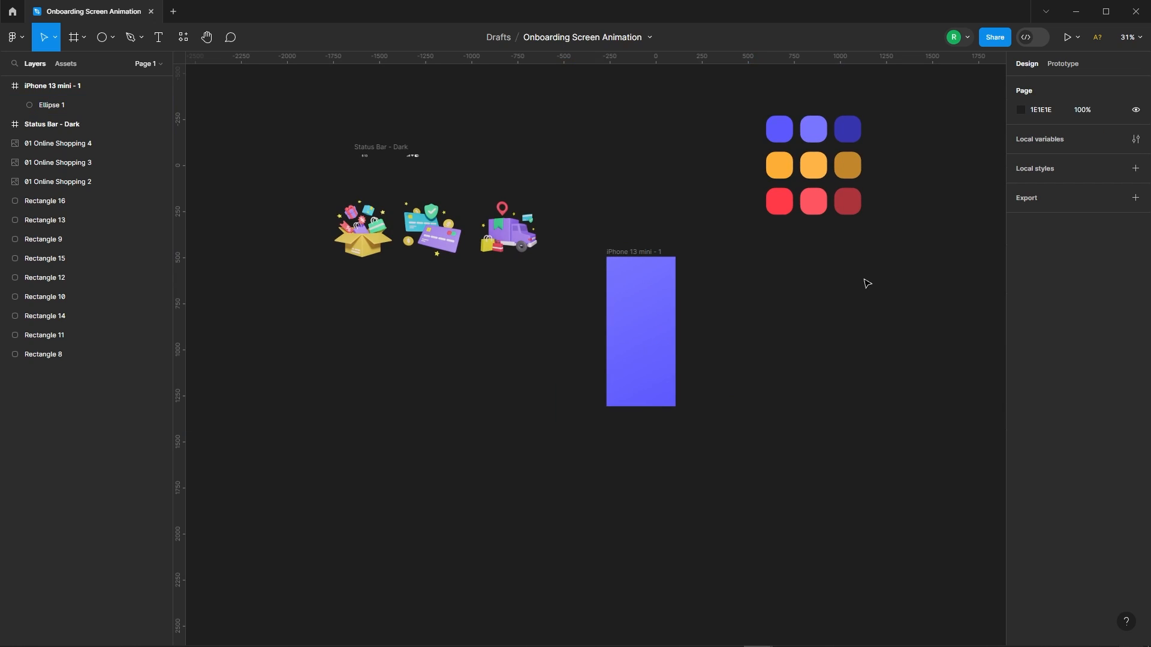
pyautogui.click(393, 148)
pyautogui.moveTo(389, 147); pyautogui.dragTo(636, 269)
pyautogui.scroll(5, 699, 294)
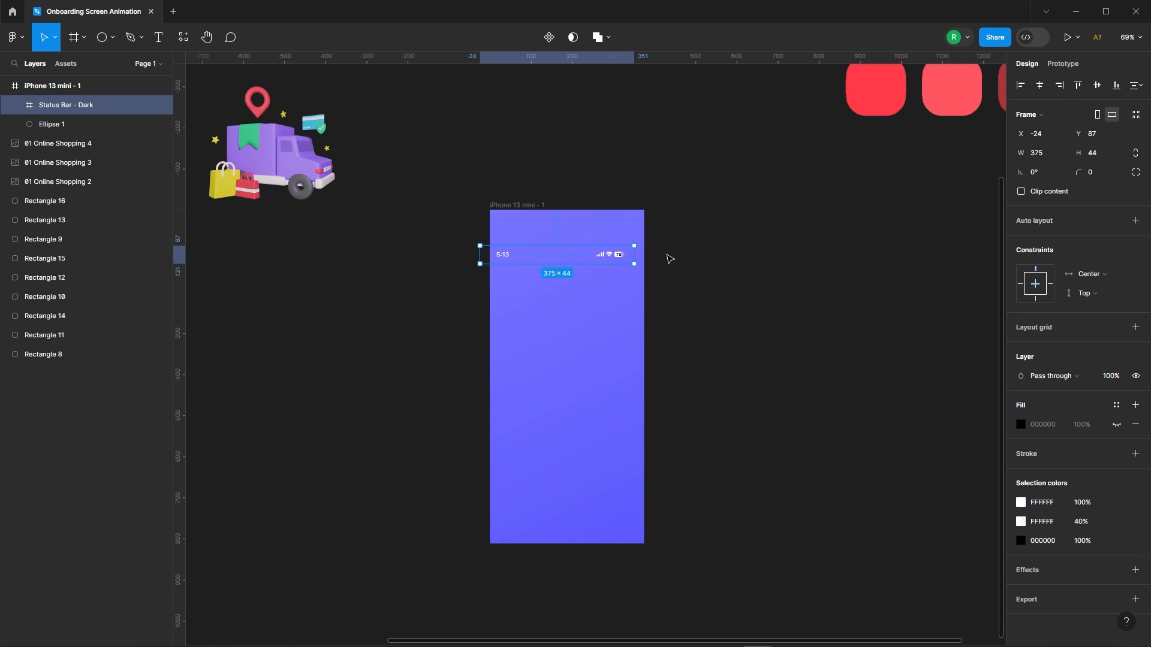
pyautogui.click(1039, 84)
pyautogui.click(1078, 84)
pyautogui.scroll(2, 565, 290)
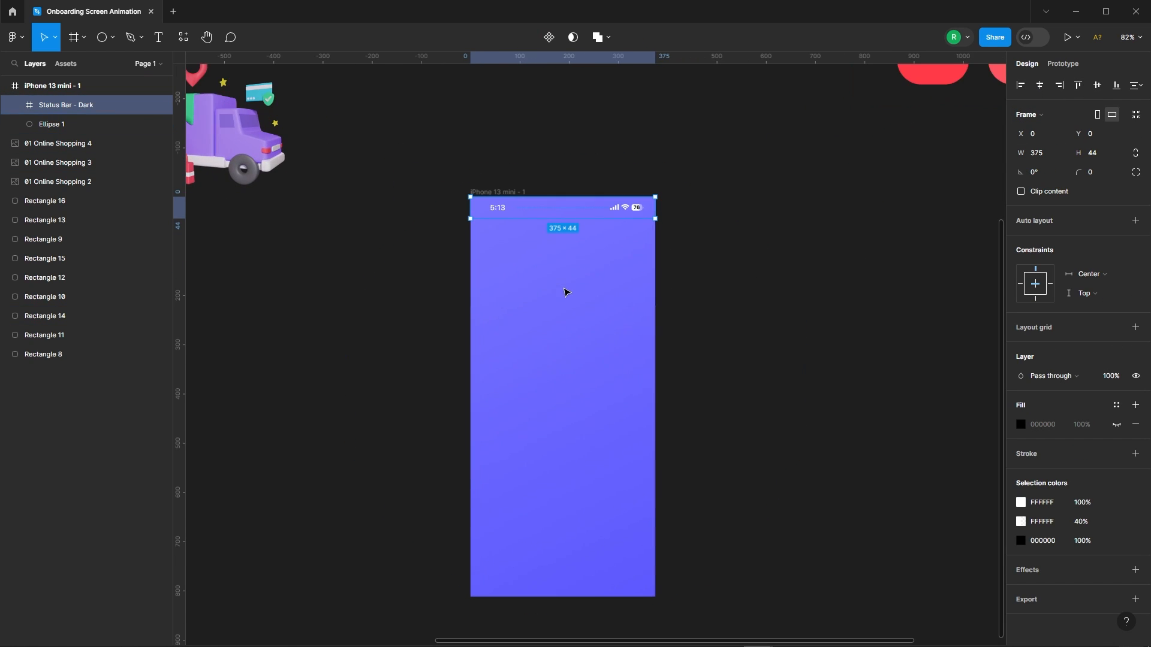
pyautogui.scroll(-1, 779, 192)
pyautogui.scroll(-1, 792, 270)
pyautogui.click(789, 356)
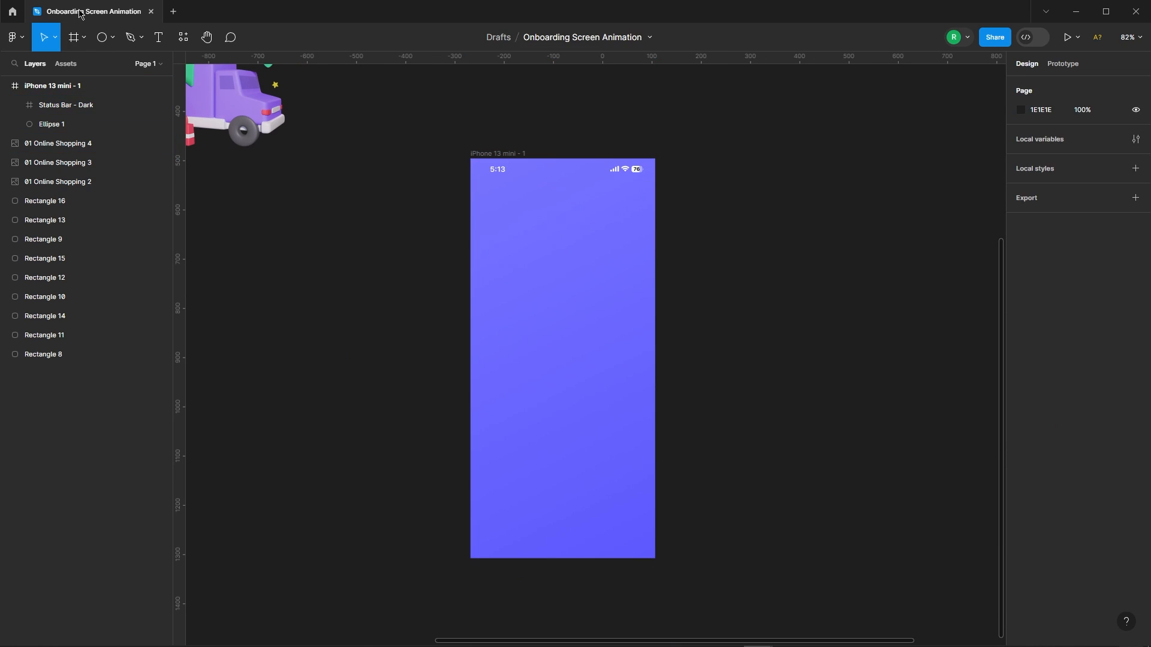
# Draw a circle in the upper half of the iPhone frame, resize it to 320 × 320 and fill it with FFFFFF.
pyautogui.click(102, 37)
pyautogui.moveTo(507, 216)
pyautogui.mouseDown()
pyautogui.moveTo(563, 304)
pyautogui.moveTo(619, 329)
pyautogui.mouseUp()
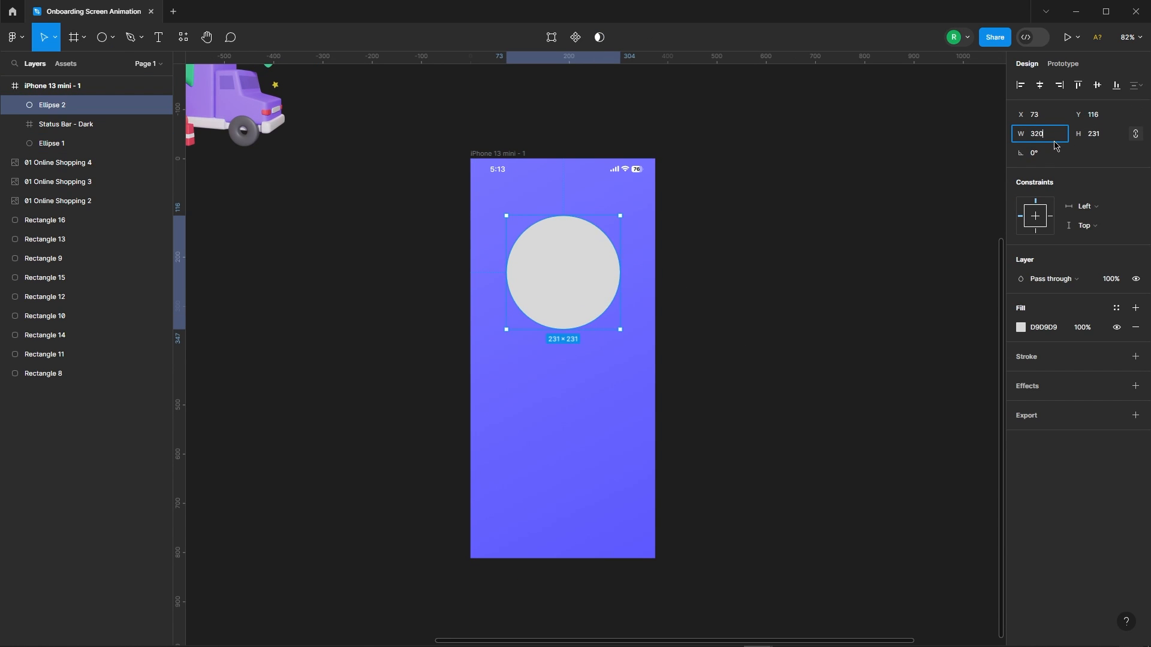
pyautogui.press('Return')
pyautogui.click(1020, 328)
pyautogui.moveTo(946, 376); pyautogui.dragTo(733, 260)
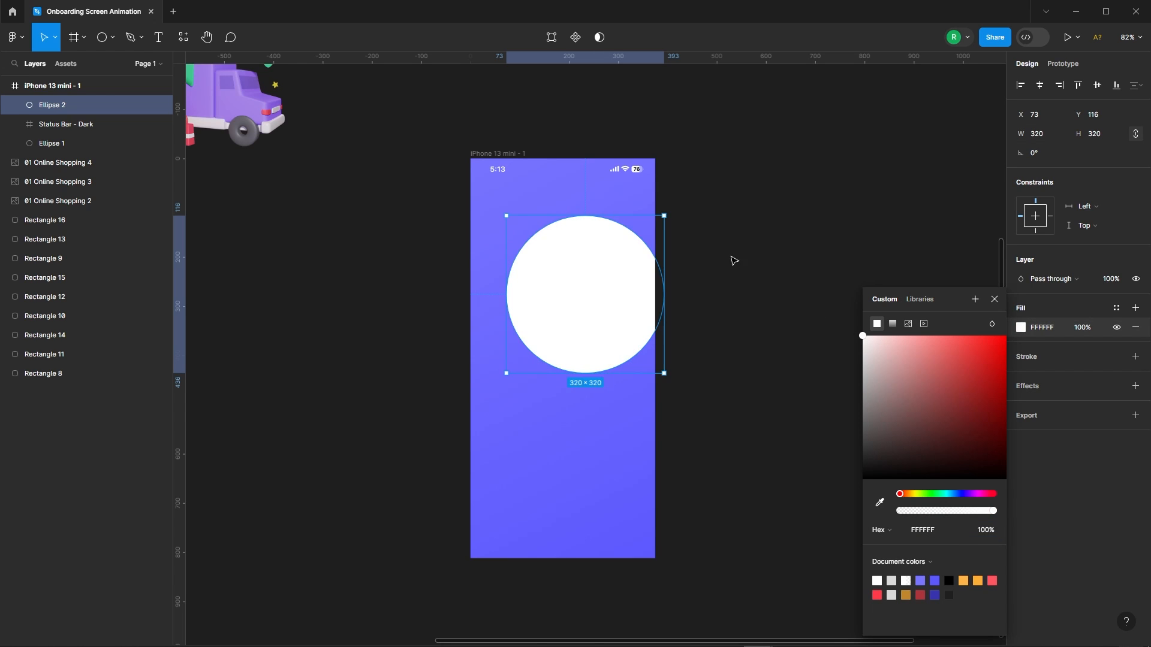
pyautogui.click(993, 300)
# Set the white circle's blend mode to Soft light and its layer opacity to 25%.
pyautogui.click(1053, 279)
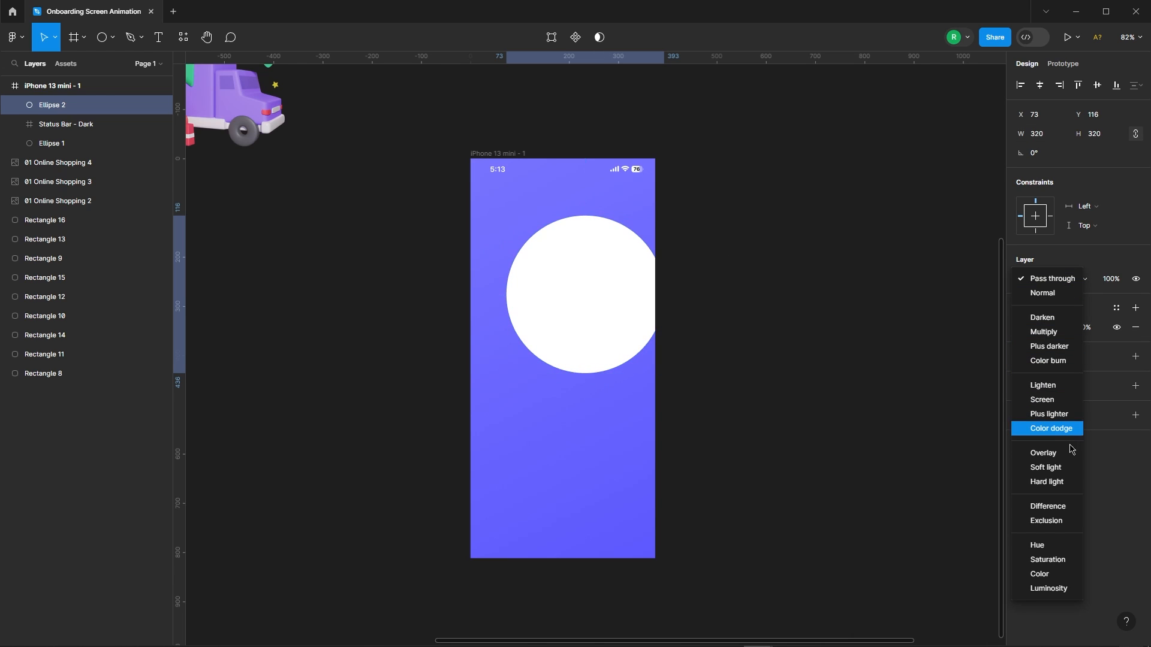
pyautogui.click(1050, 470)
pyautogui.write('25')
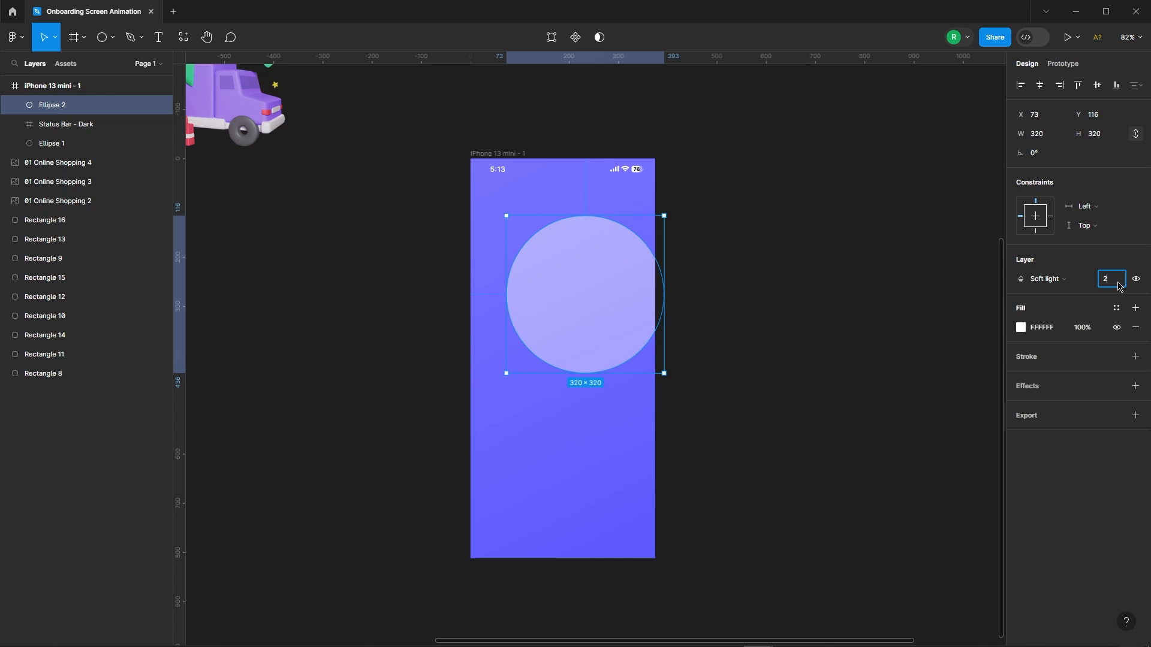
pyautogui.press('Return')
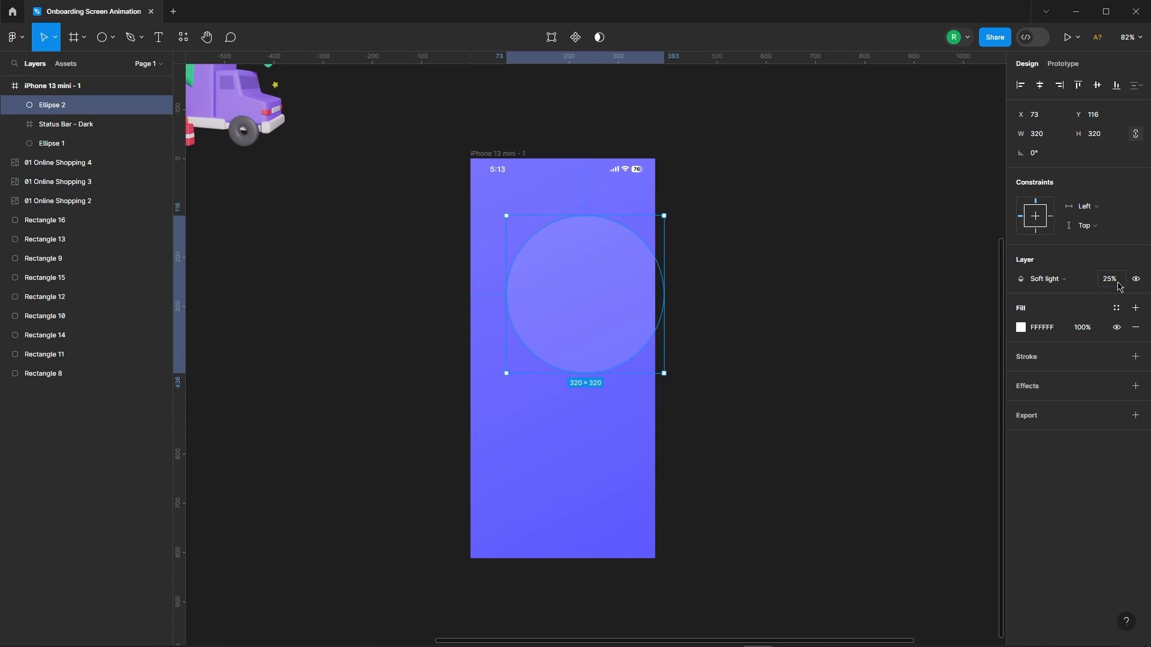
# Centre the translucent circle horizontally in the frame and nudge it up to Y 84.
pyautogui.click(1040, 85)
pyautogui.hotkey('shift', 'Up')
pyautogui.hotkey('shift', 'Up')
pyautogui.hotkey('shift', 'Up')
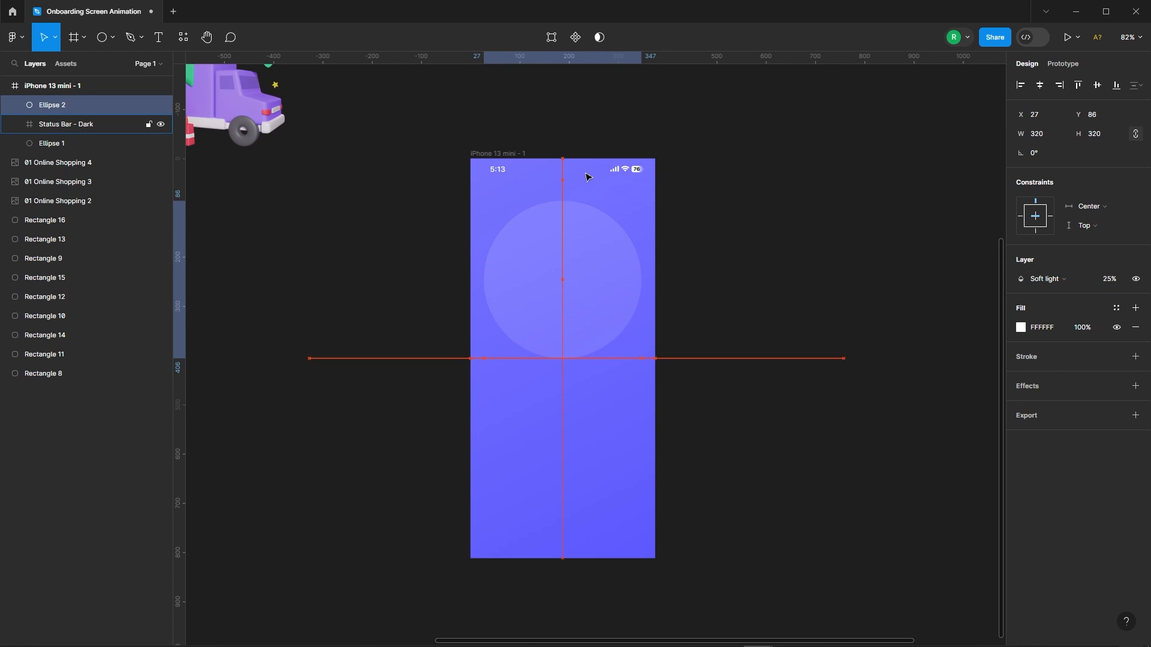
pyautogui.press('Up')
pyautogui.press('Up')
# Duplicate the translucent circle in place and resize the copy to 220 × 220.
pyautogui.scroll(-1, 700, 247)
pyautogui.rightClick(580, 271)
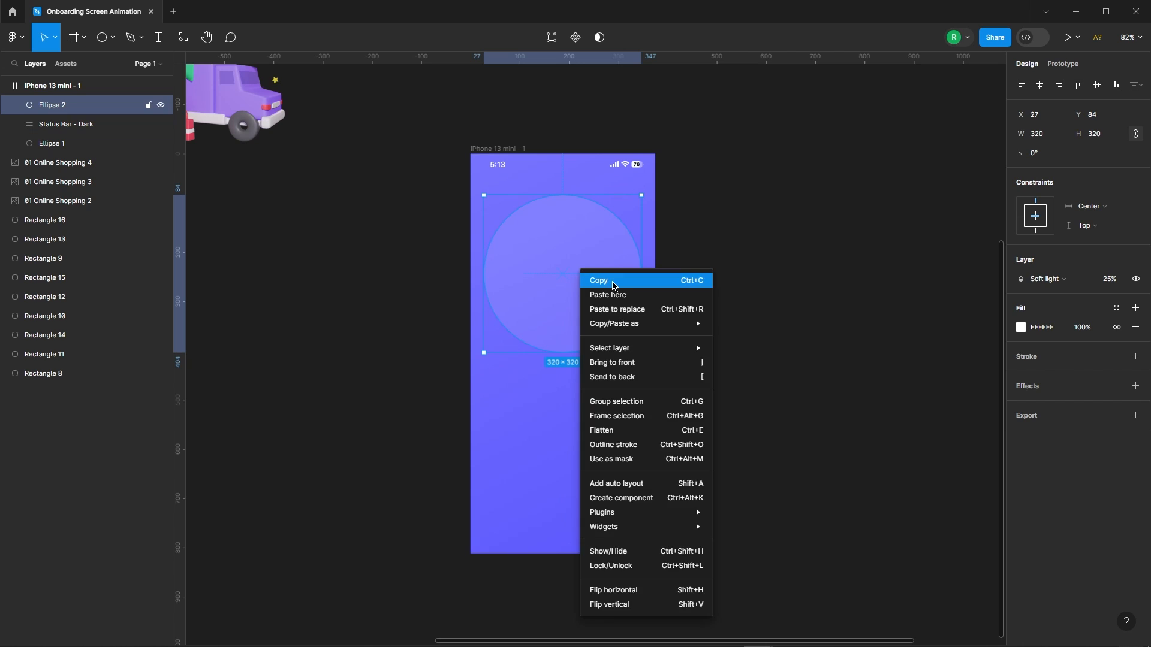
pyautogui.click(612, 282)
pyautogui.hotkey('ctrl', 'v')
pyautogui.moveTo(554, 279)
pyautogui.mouseDown()
pyautogui.moveTo(662, 316)
pyautogui.moveTo(556, 289)
pyautogui.moveTo(552, 277)
pyautogui.mouseUp()
pyautogui.moveTo(642, 352); pyautogui.dragTo(610, 322)
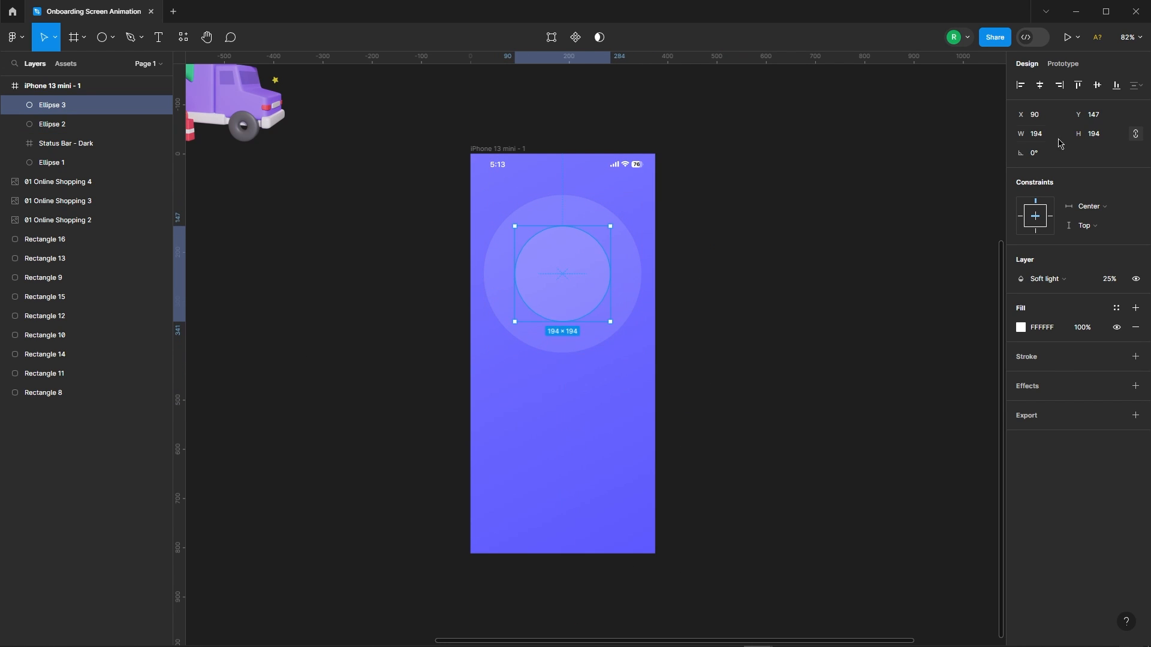
pyautogui.press('Return')
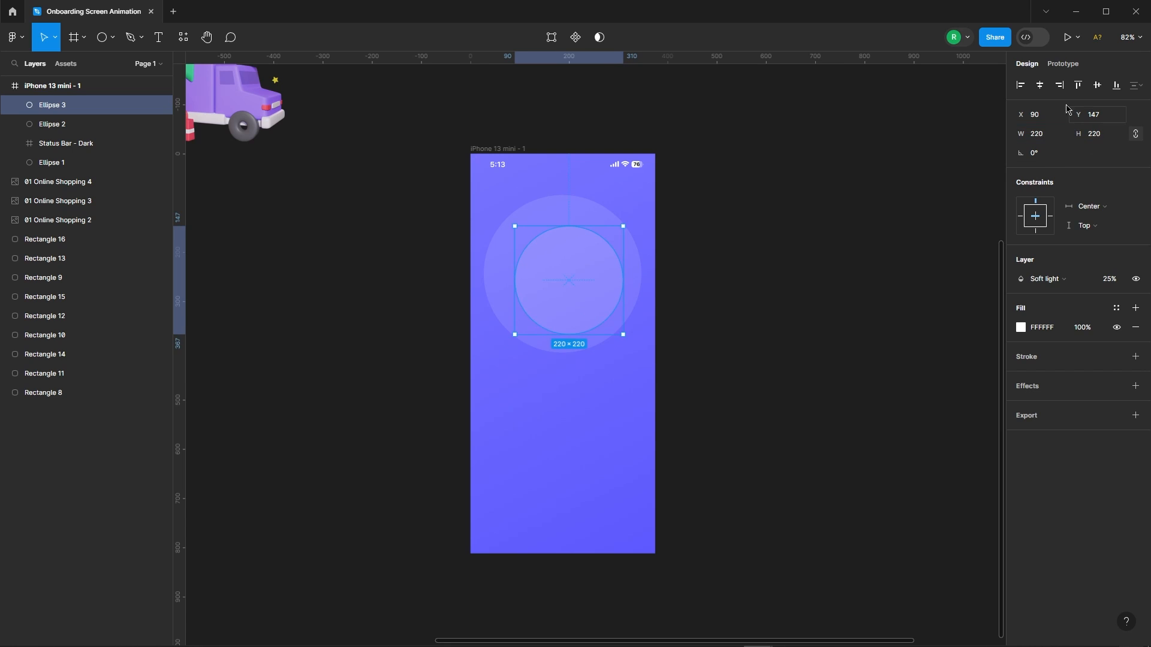
# Centre the smaller circle horizontally in the frame and align its vertical centre with the larger circle.
pyautogui.click(1040, 85)
pyautogui.keyDown('shift'); pyautogui.click(54, 124); pyautogui.keyUp('shift')
pyautogui.click(1097, 85)
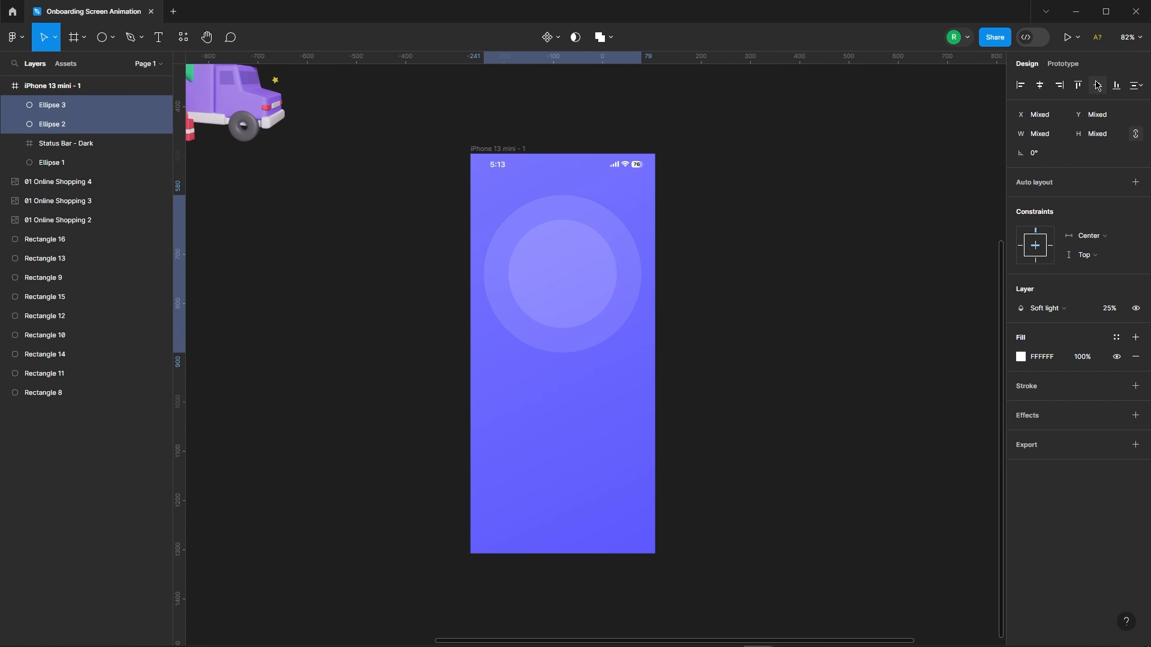
pyautogui.click(758, 232)
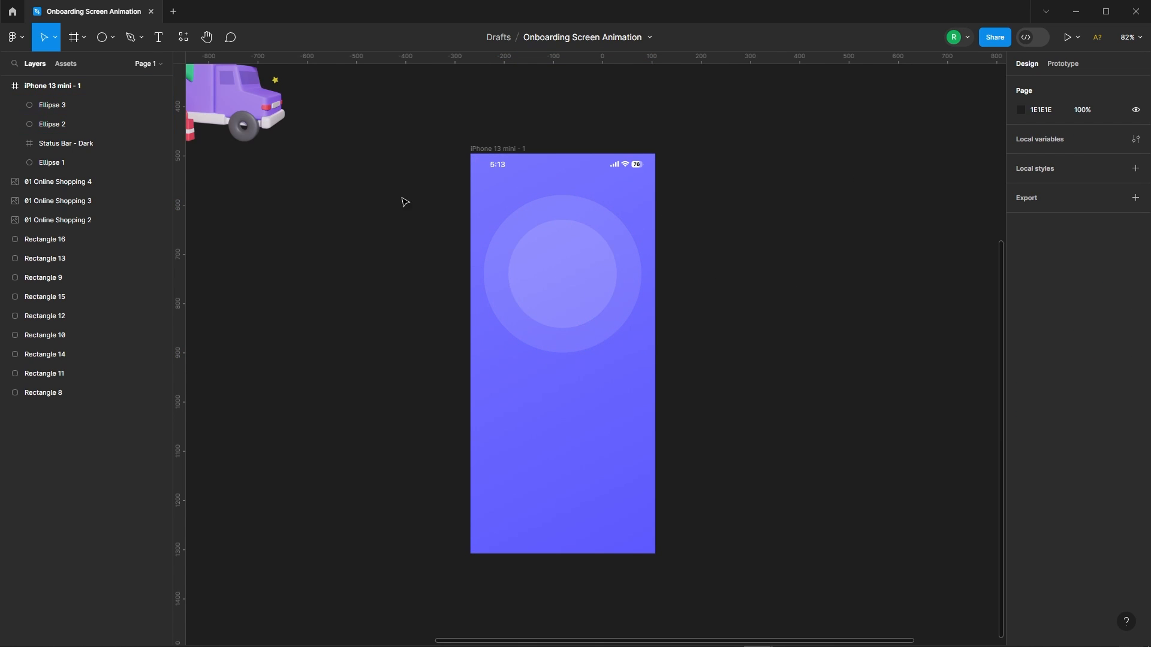
# Draw a 17 × 6 rectangle below the circles with corner radius 10 and fill it with FFFFFF.
pyautogui.scroll(-3, 405, 201)
pyautogui.scroll(2, 441, 299)
pyautogui.click(111, 39)
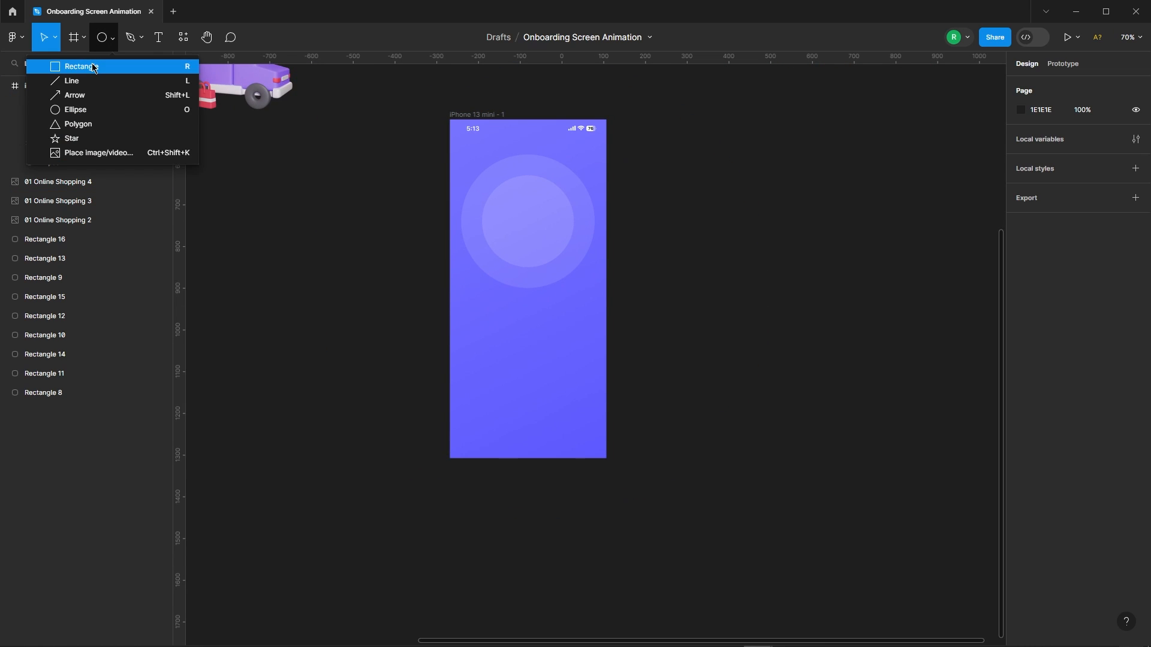
pyautogui.click(72, 68)
pyautogui.scroll(5, 531, 357)
pyautogui.moveTo(462, 238); pyautogui.dragTo(478, 242)
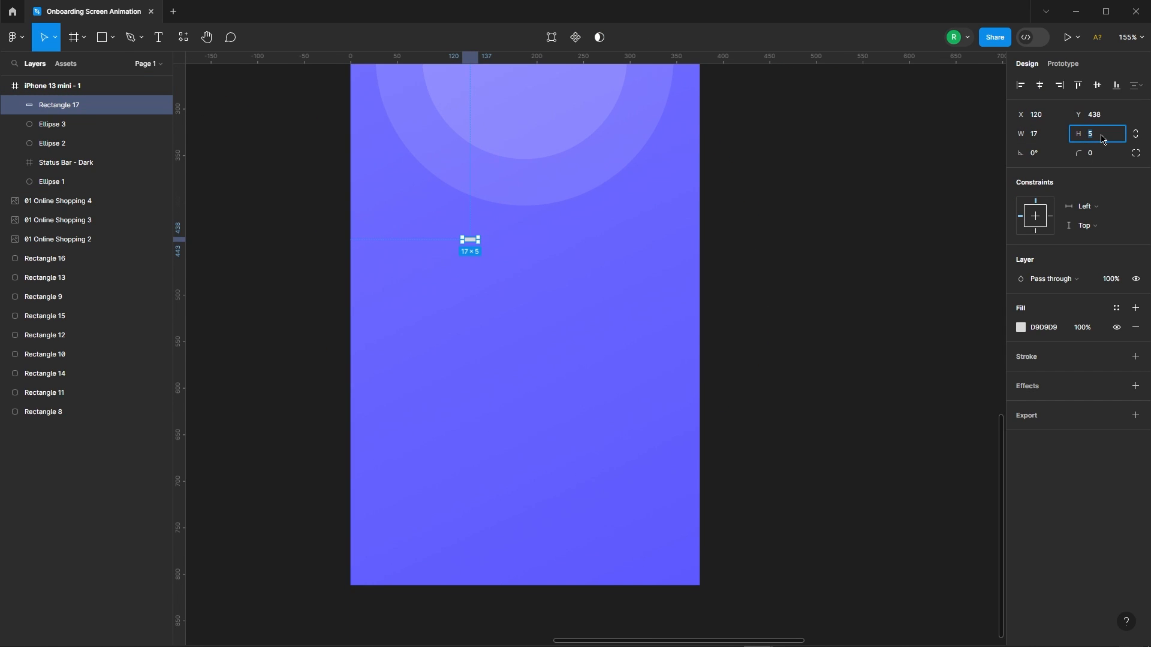
pyautogui.click(1022, 331)
pyautogui.moveTo(909, 359); pyautogui.dragTo(860, 332)
pyautogui.click(997, 299)
# Duplicate the white pill into two 6 × 6 dots beside it, spaced 3 apart.
pyautogui.scroll(8, 474, 246)
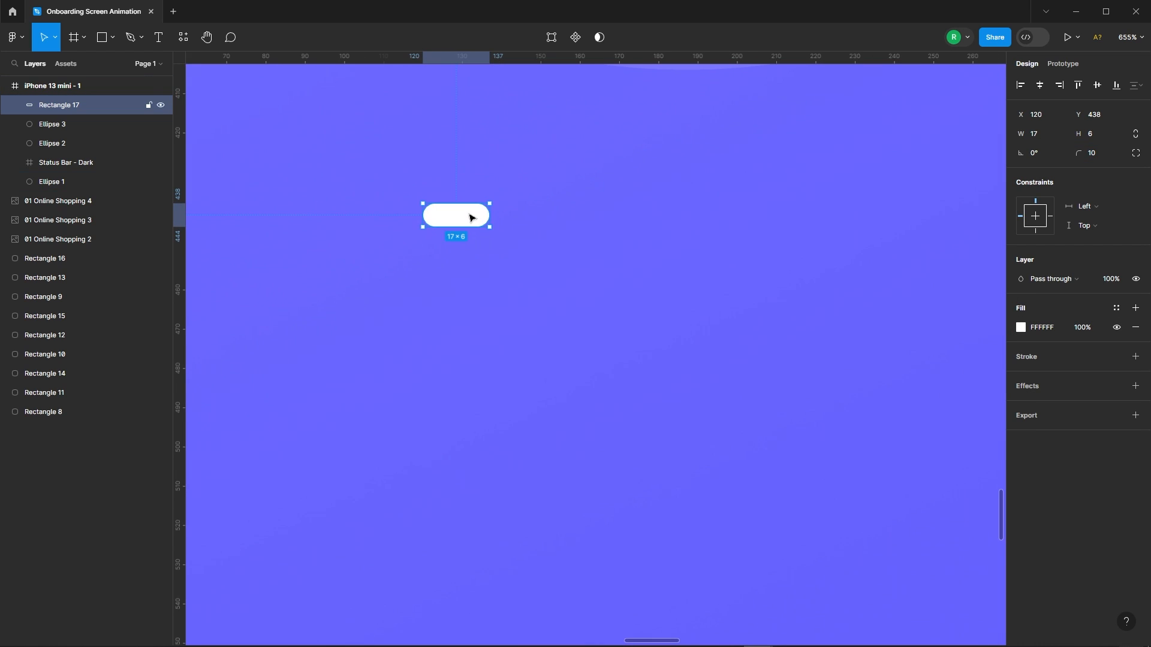
pyautogui.keyDown('alt'); pyautogui.moveTo(470, 218); pyautogui.dragTo(526, 214); pyautogui.keyUp('alt')
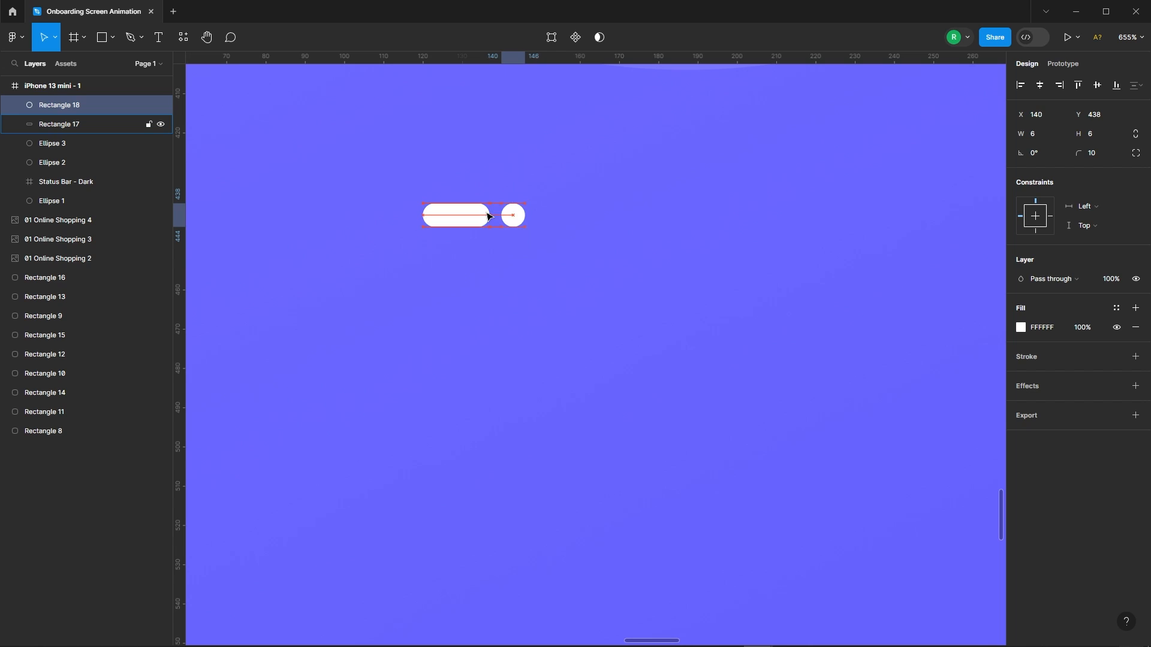
pyautogui.scroll(4, 533, 216)
pyautogui.keyDown('alt'); pyautogui.moveTo(517, 218); pyautogui.dragTo(556, 217); pyautogui.keyUp('alt')
# Combine the white pill and both dots into one horizontal auto layout frame.
pyautogui.keyDown('shift'); pyautogui.click(501, 217); pyautogui.keyUp('shift')
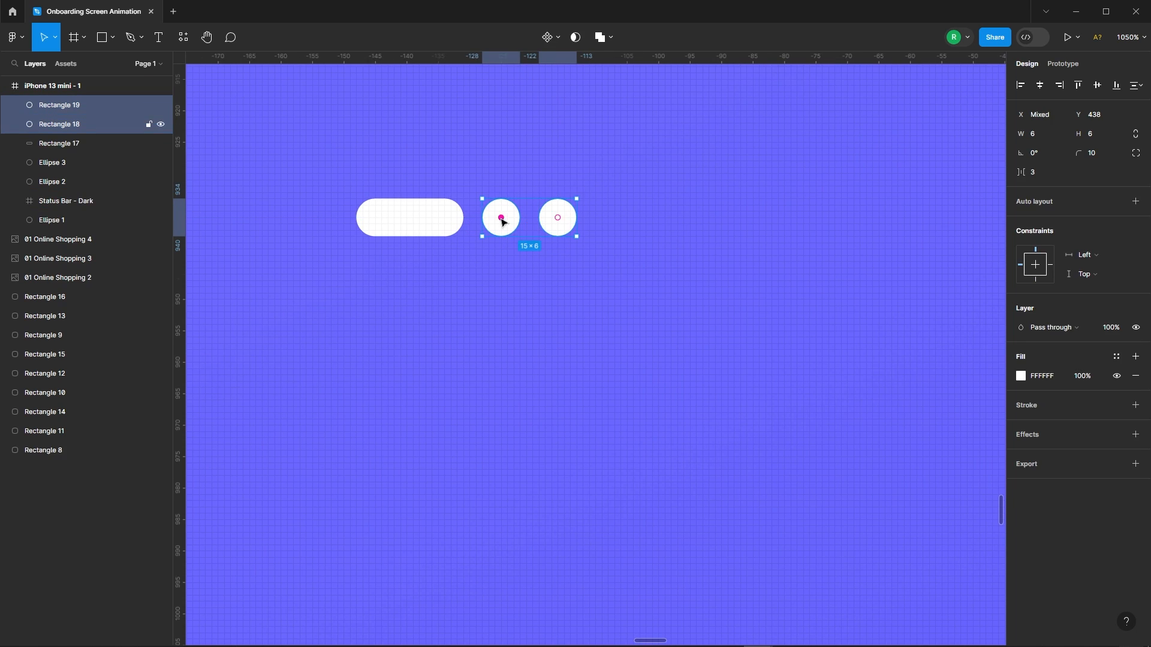
pyautogui.keyDown('shift'); pyautogui.click(433, 219); pyautogui.keyUp('shift')
pyautogui.rightClick(437, 211)
pyautogui.click(467, 422)
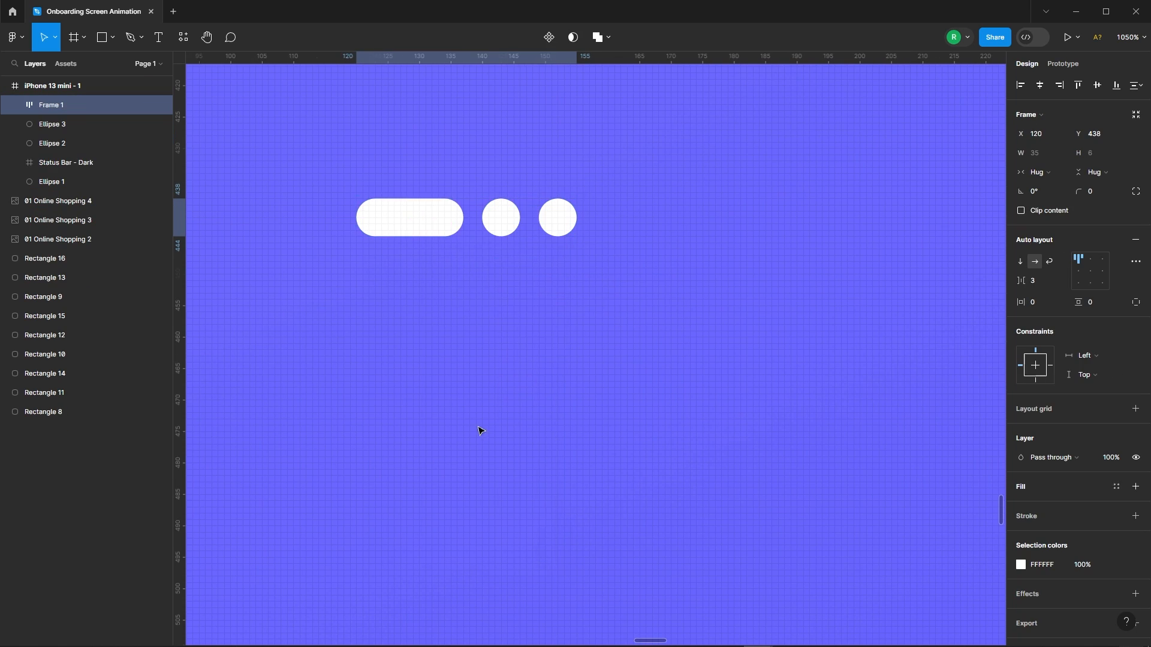
# Set the layer opacity of the two round indicator dots to 50%.
pyautogui.scroll(-4, 468, 222)
pyautogui.click(473, 217)
pyautogui.keyDown('shift'); pyautogui.click(496, 211); pyautogui.keyUp('shift')
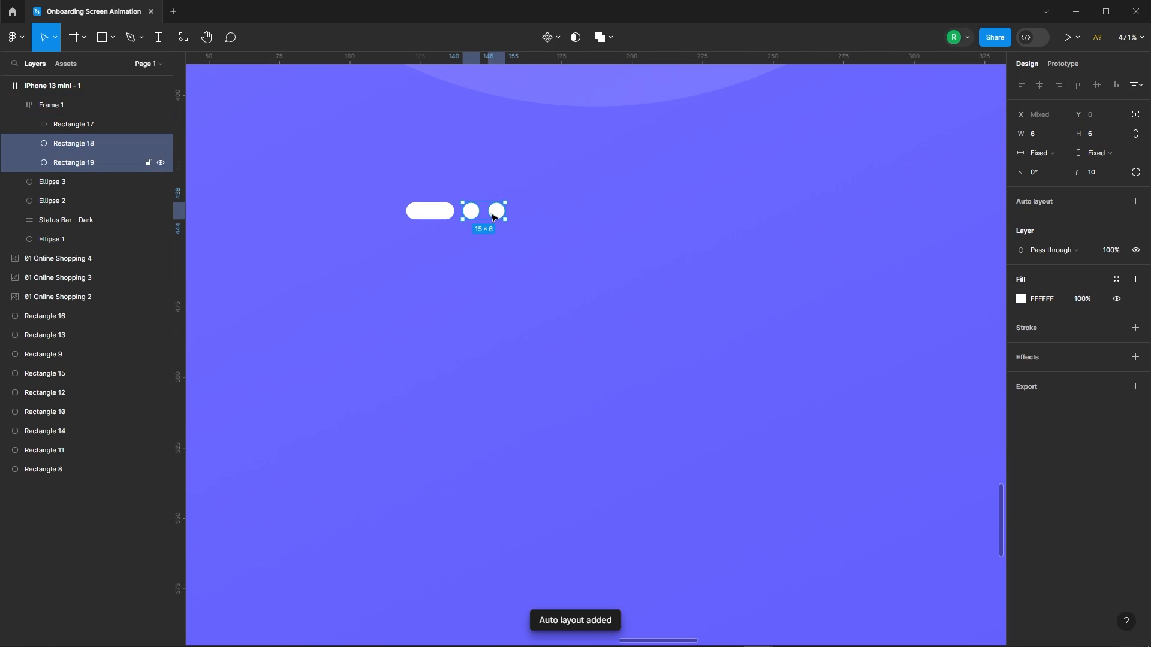
pyautogui.click(1104, 250)
pyautogui.write('50')
pyautogui.press('Return')
pyautogui.click(557, 236)
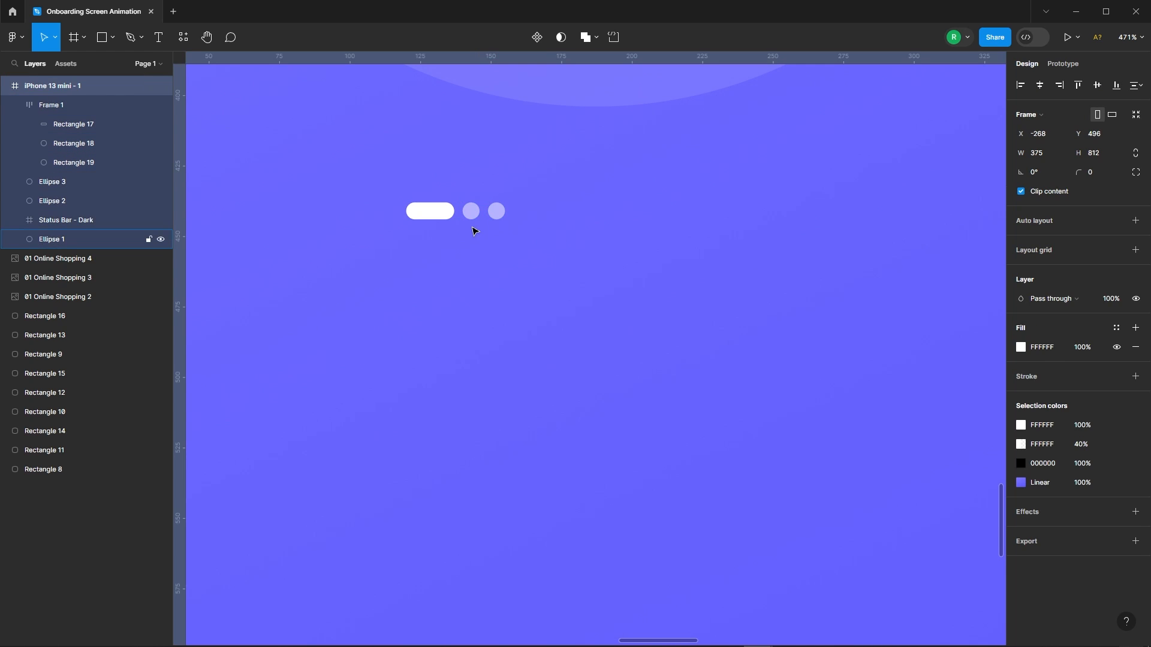
# Centre the page indicator frame horizontally and nudge it down to Y 488.
pyautogui.click(472, 215)
pyautogui.scroll(-5, 580, 235)
pyautogui.click(1034, 87)
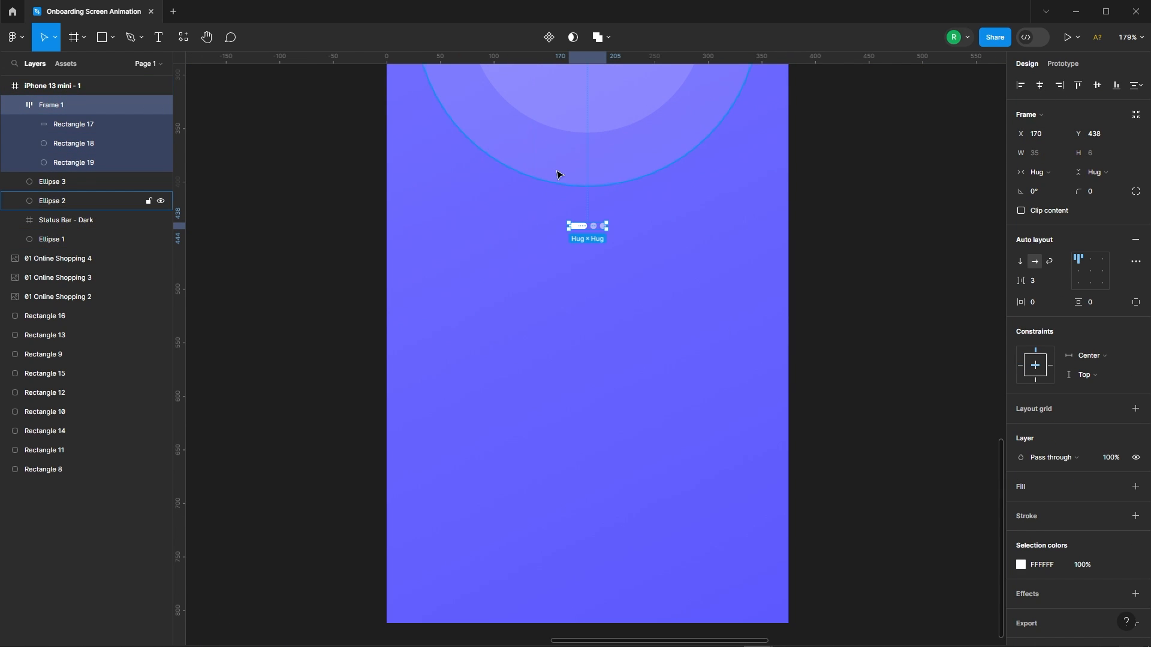
pyautogui.hotkey('shift', 'Down')
pyautogui.hotkey('shift', 'Down')
pyautogui.hotkey('shift', 'Down')
pyautogui.hotkey('shift', 'Down')
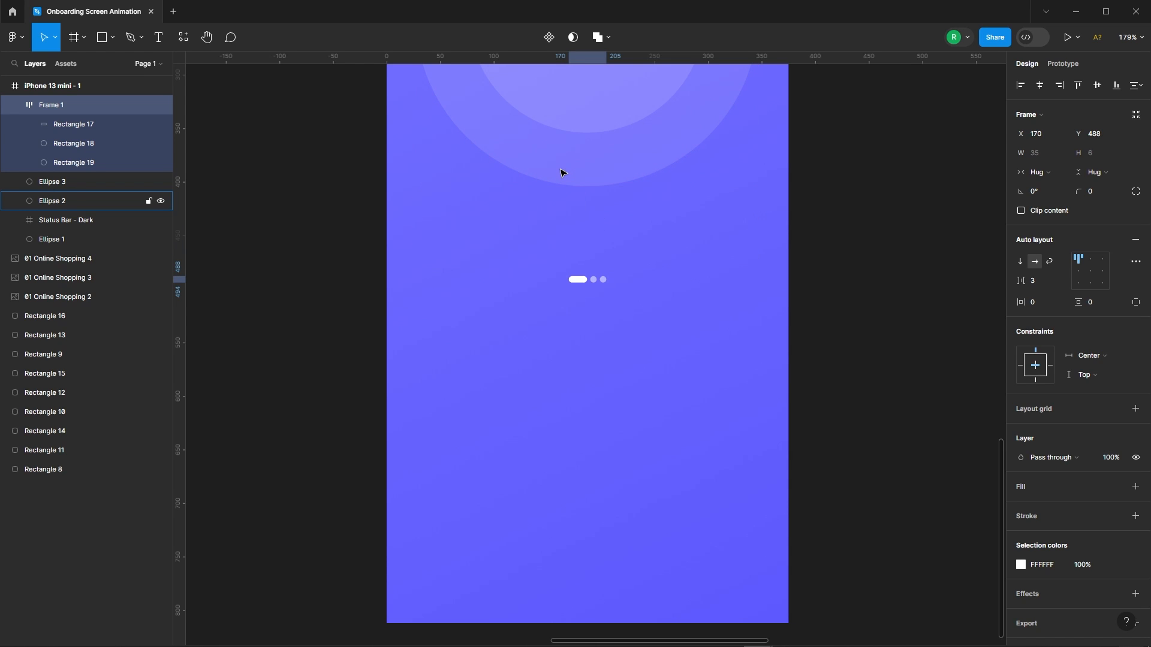
pyautogui.scroll(-3, 678, 240)
pyautogui.click(694, 222)
# Draw a rectangle below the page indicator, resize it to 335 × 200 and centre it horizontally in the frame.
pyautogui.scroll(2, 653, 304)
pyautogui.scroll(-1, 509, 197)
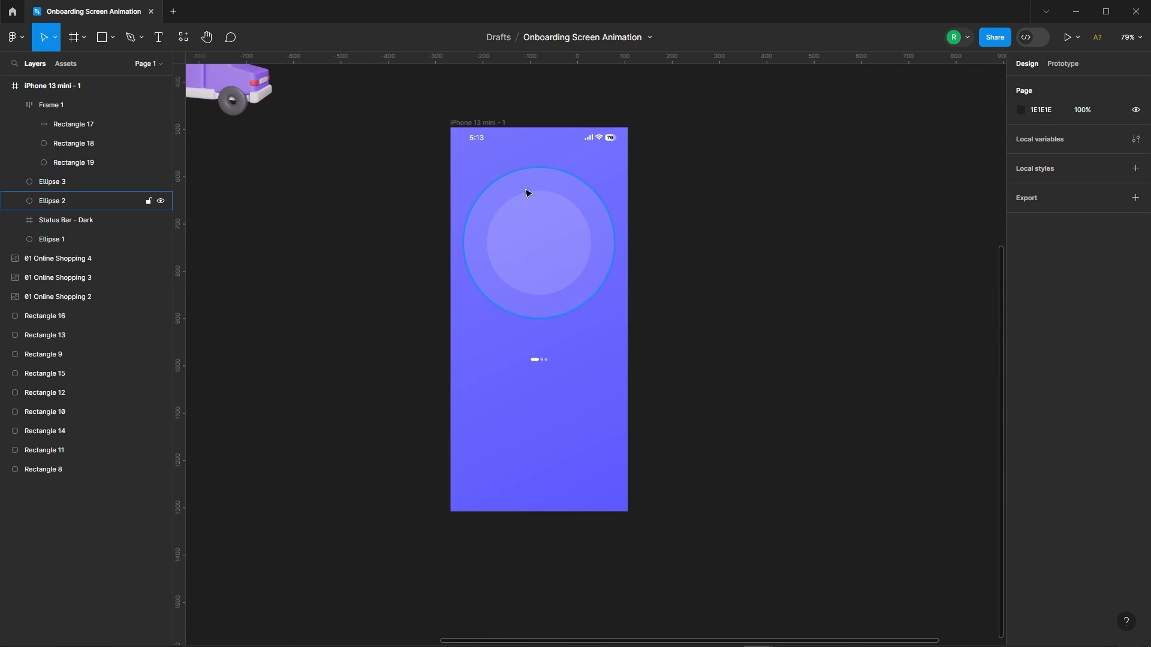
pyautogui.click(102, 37)
pyautogui.scroll(3, 541, 407)
pyautogui.moveTo(415, 360); pyautogui.dragTo(637, 448)
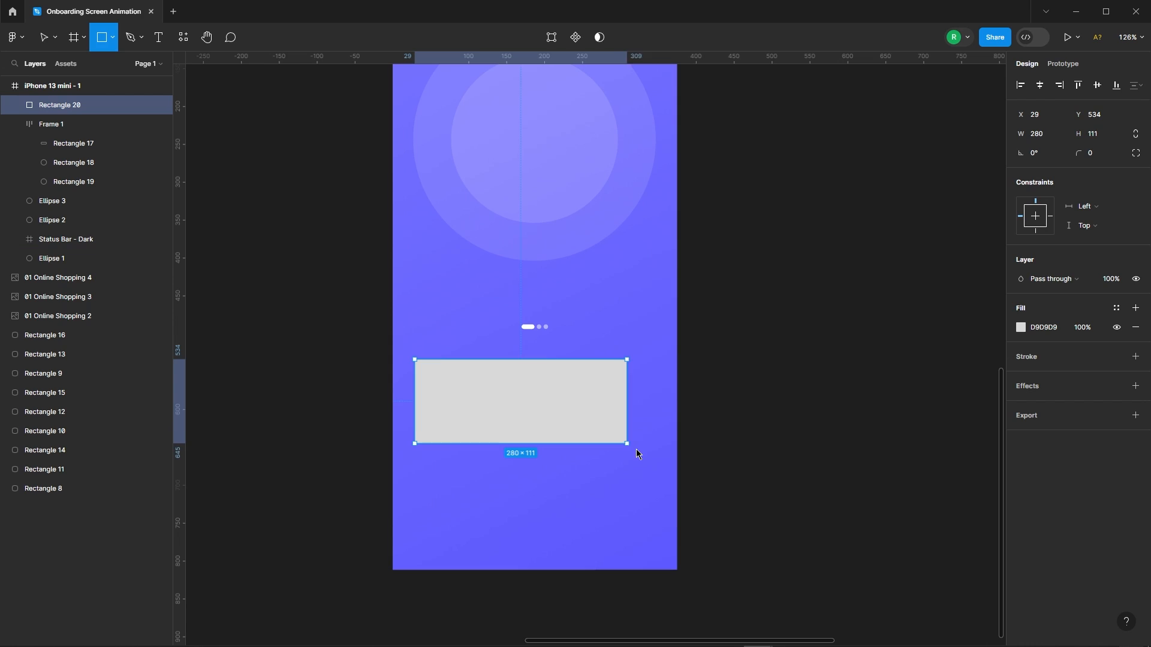
pyautogui.click(1054, 139)
pyautogui.write('335')
pyautogui.press('Return')
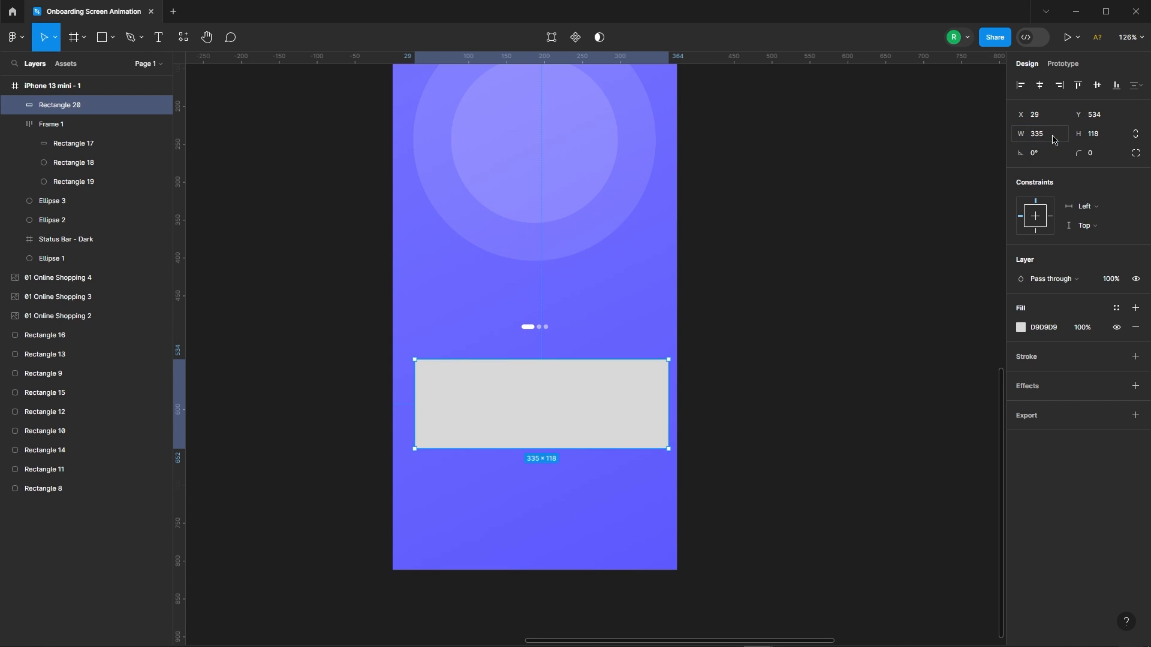
pyautogui.press('Return')
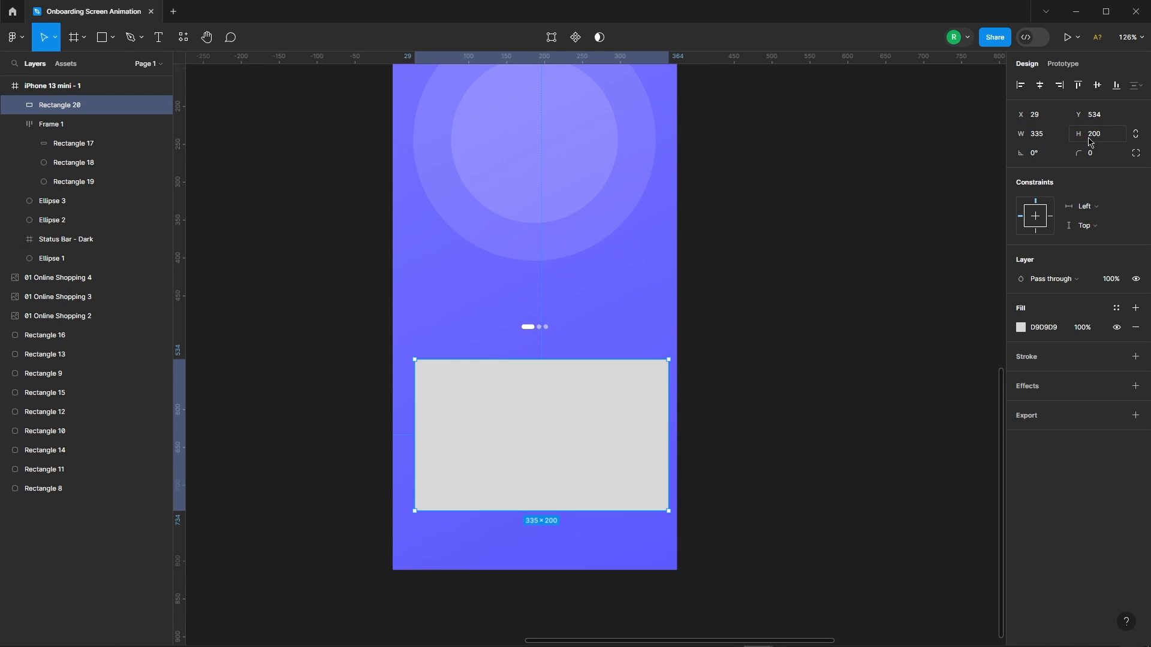
pyautogui.click(1041, 89)
# Draw a circle over the grey rectangle, resize it to 100 × 100 and centre it horizontally in the frame.
pyautogui.click(114, 38)
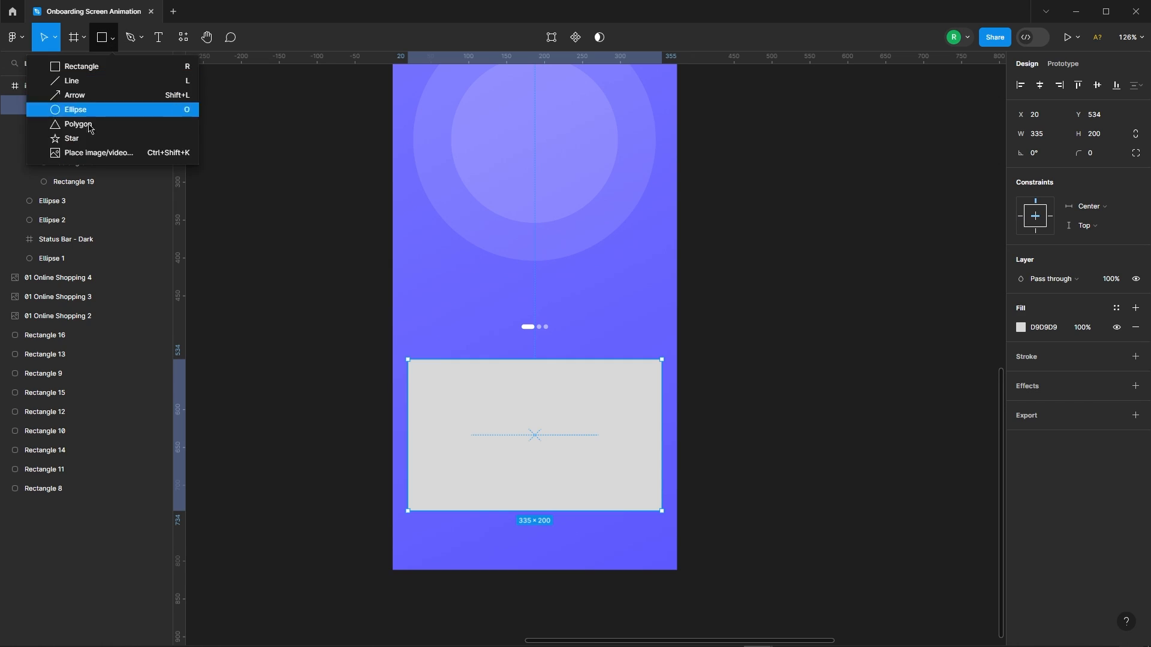
pyautogui.click(66, 108)
pyautogui.moveTo(491, 393); pyautogui.dragTo(563, 460)
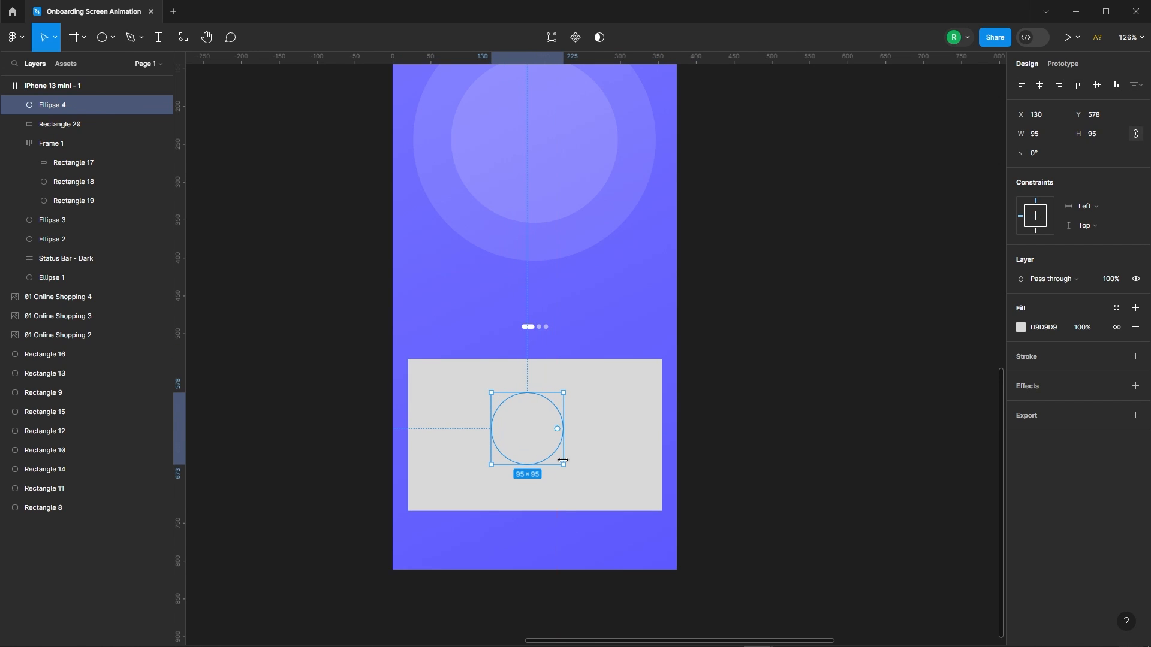
pyautogui.press('Return')
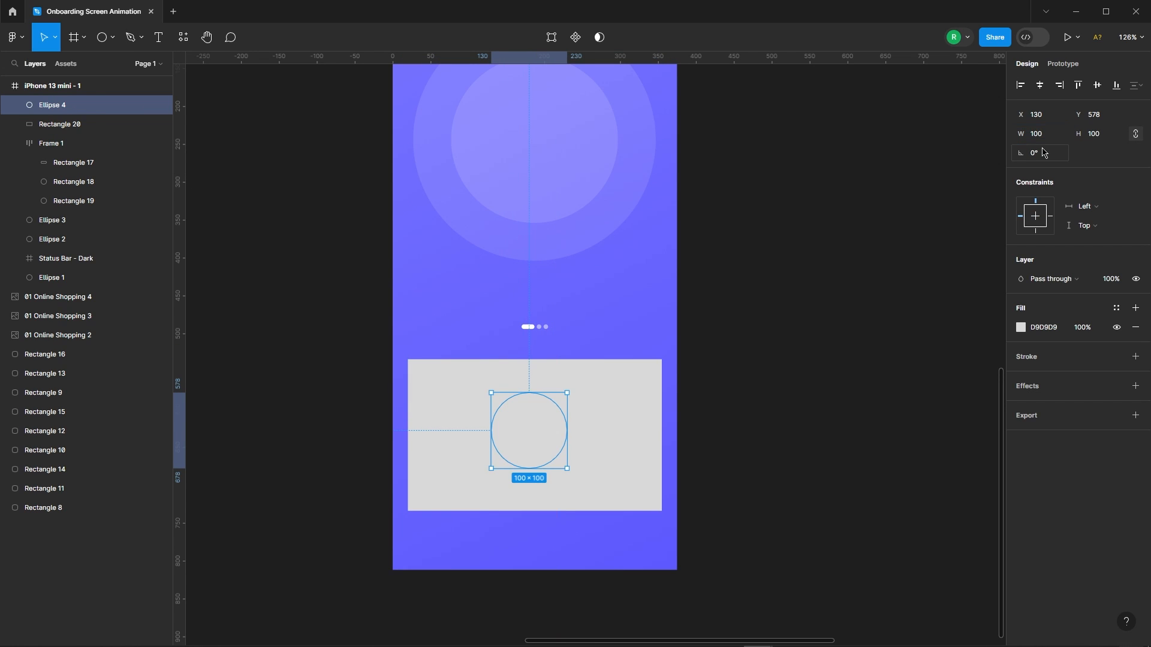
pyautogui.click(1043, 85)
# Move the small circle down to Y 684, straddling the rectangle's lower edge, and darken its fill to C9C9C9.
pyautogui.scroll(-4, 531, 237)
pyautogui.scroll(3, 528, 371)
pyautogui.moveTo(543, 321); pyautogui.dragTo(542, 389)
pyautogui.click(1021, 328)
pyautogui.moveTo(941, 356); pyautogui.dragTo(749, 370)
pyautogui.press('Escape')
# Subtract the small circle from the grey rectangle to cut a semicircular notch in its lower edge.
pyautogui.scroll(5, 565, 364)
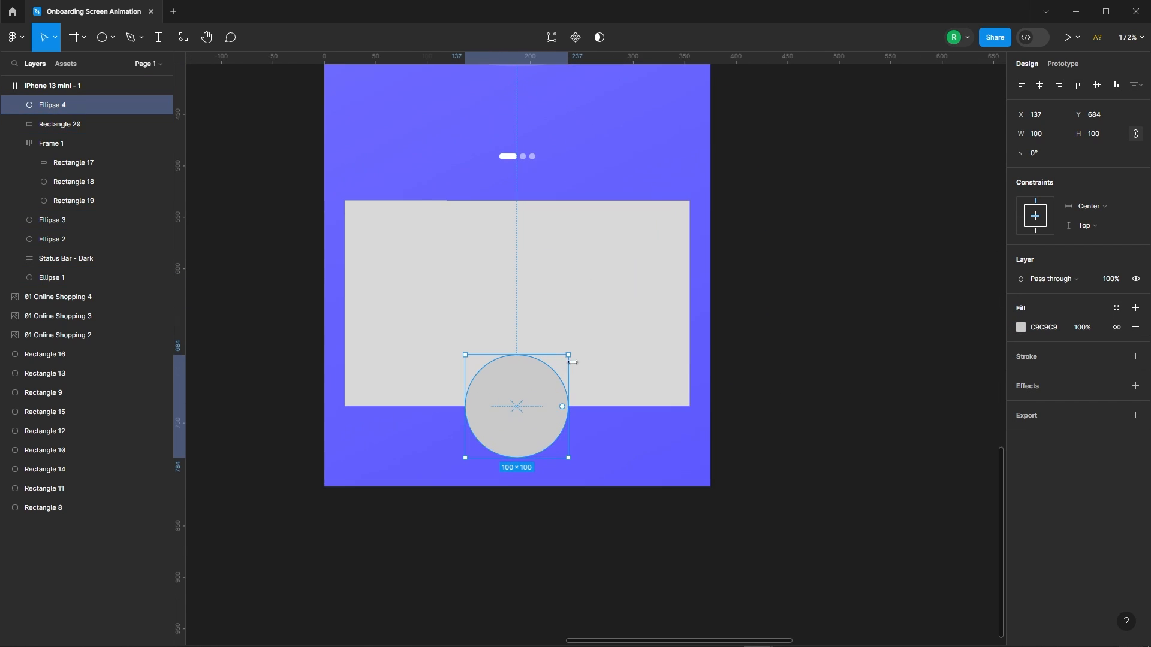
pyautogui.click(577, 292)
pyautogui.keyDown('shift'); pyautogui.click(523, 396); pyautogui.keyUp('shift')
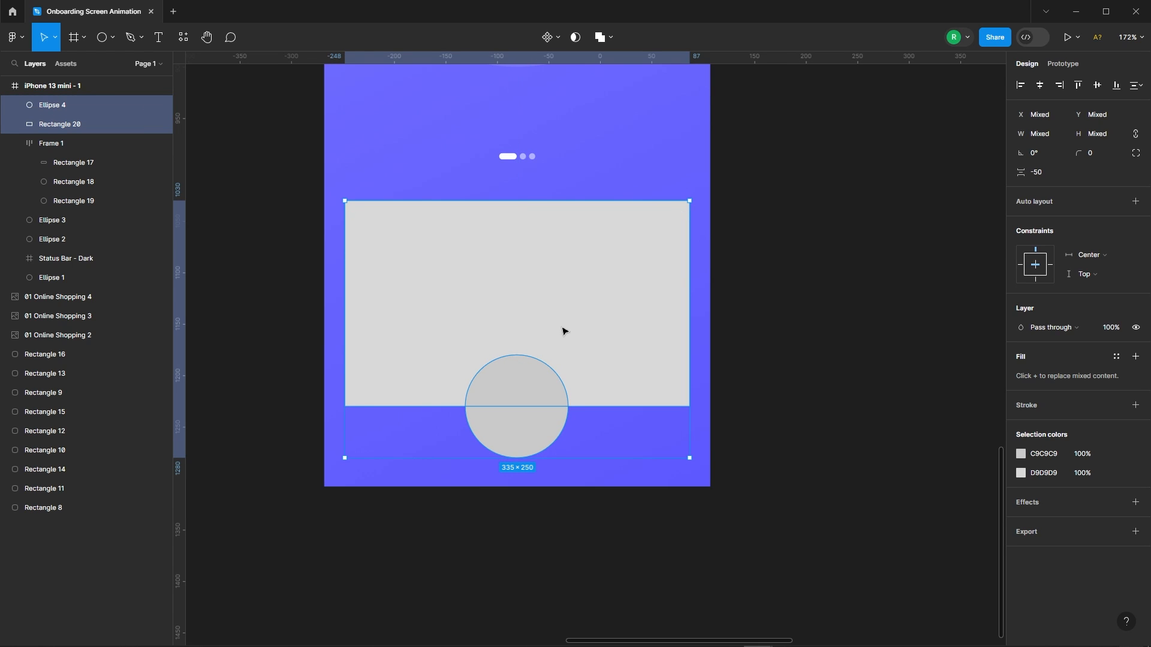
pyautogui.click(610, 37)
pyautogui.click(644, 81)
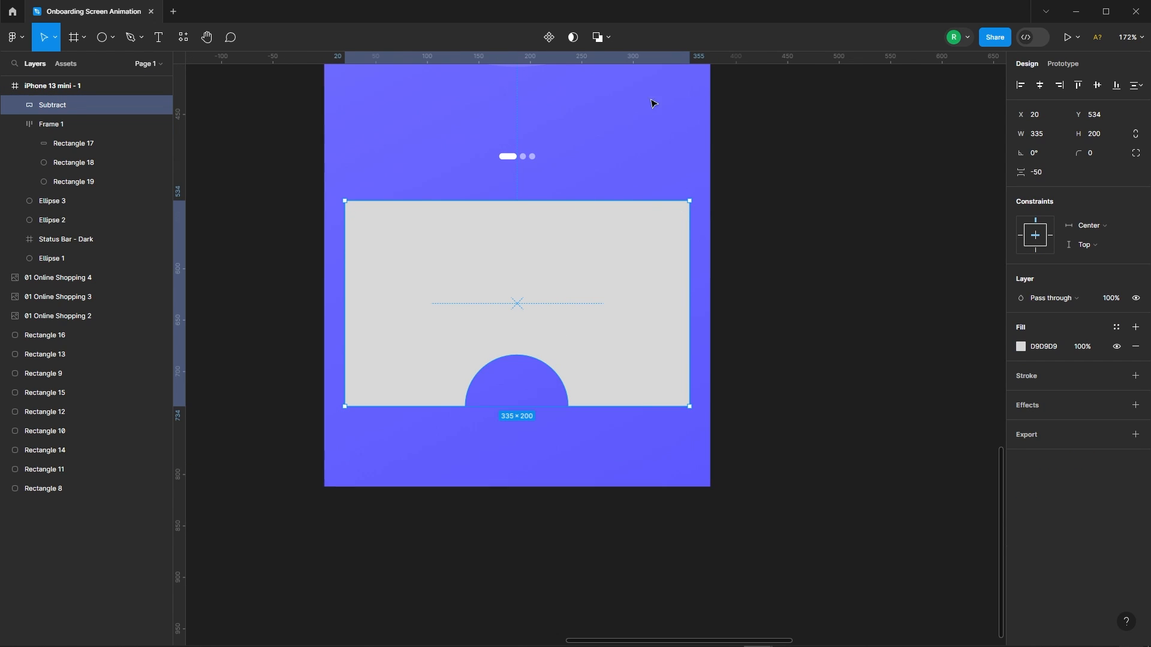
# Flatten the subtracted card shape into a single vector.
pyautogui.click(799, 238)
pyautogui.click(653, 262)
pyautogui.rightClick(580, 264)
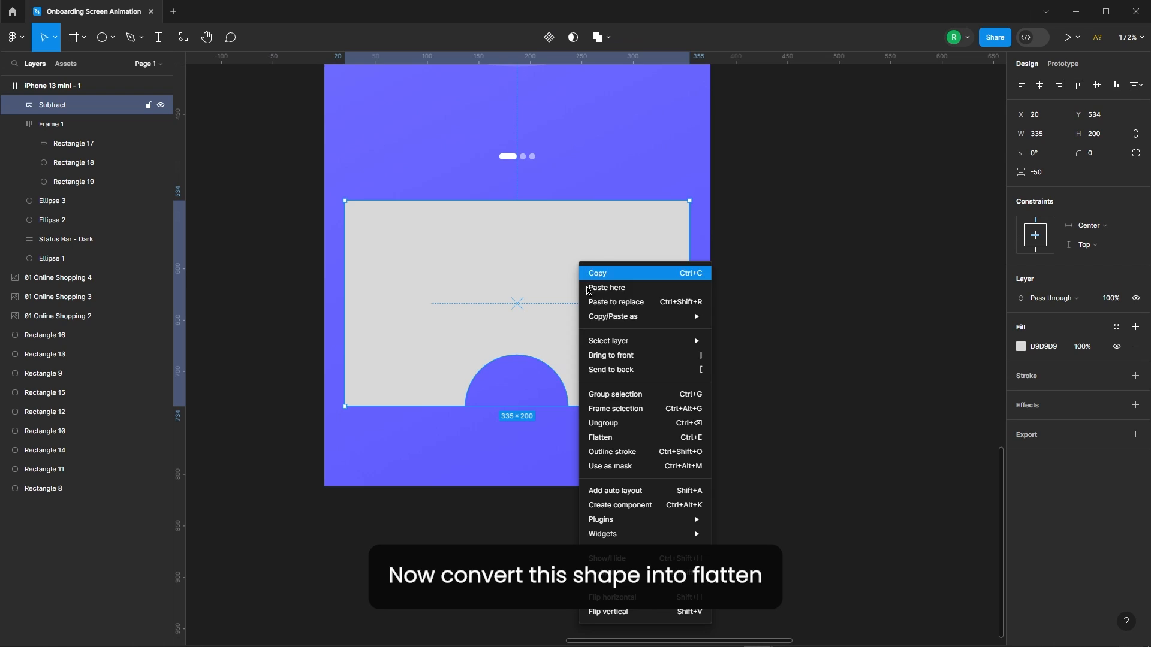
pyautogui.click(622, 438)
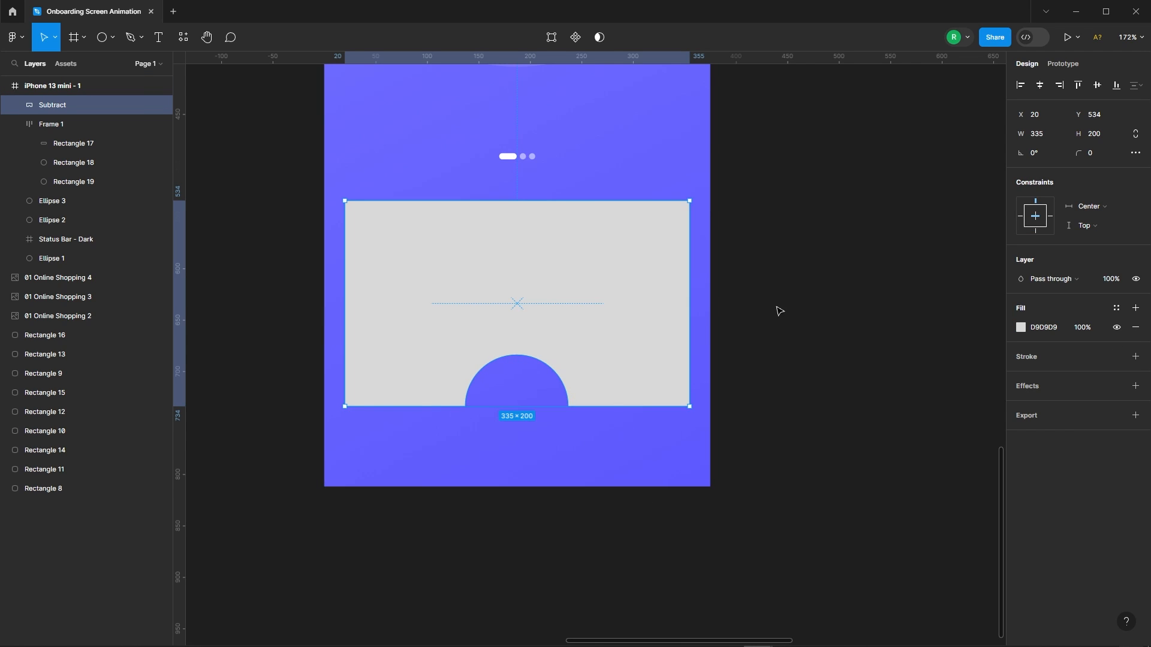
# Edit the flattened card's vector points and set their corner radius to 30.
pyautogui.doubleClick(615, 281)
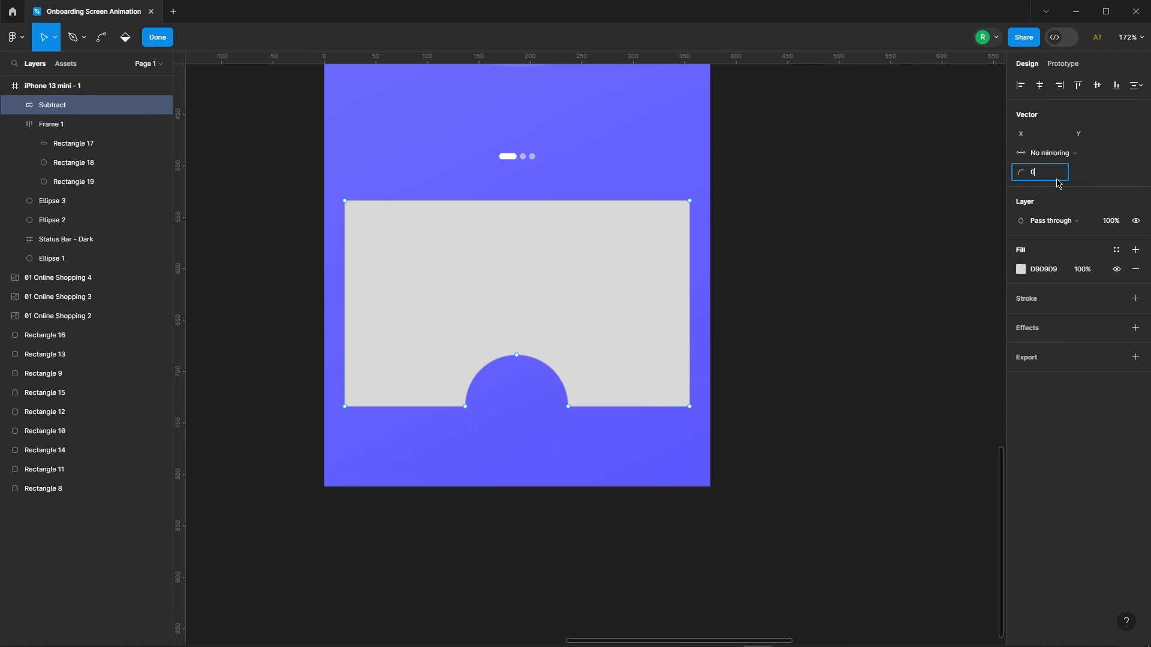
pyautogui.write('30')
pyautogui.press('Return')
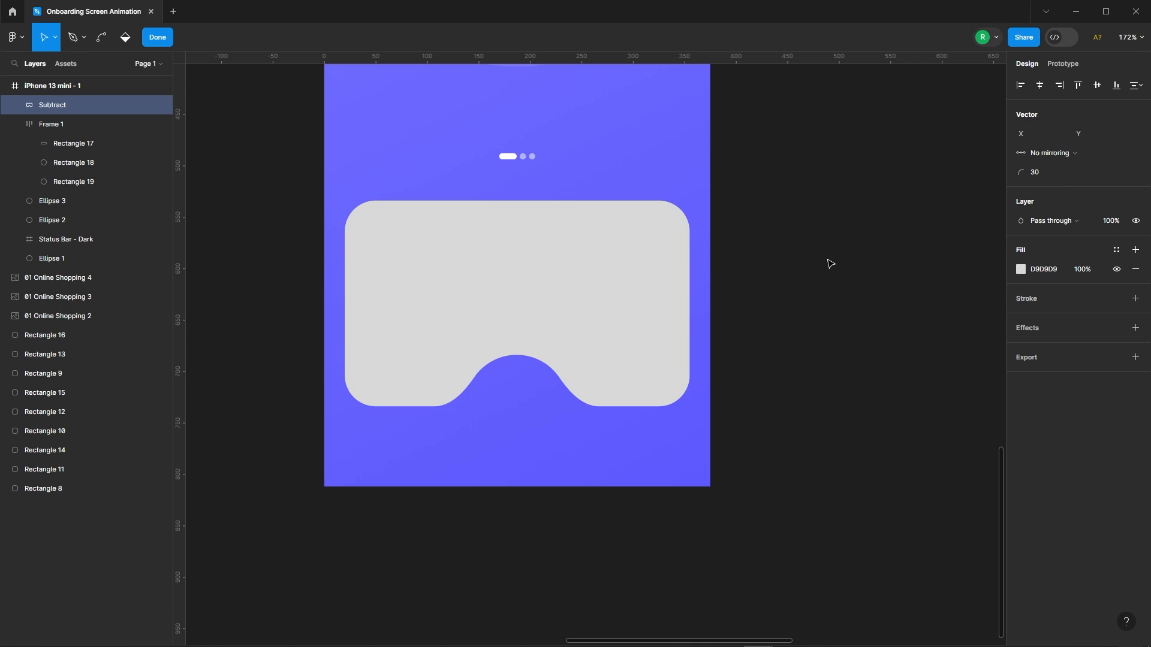
# Set the corner radius of the two points at the base of the notch to 20 and finish vector editing.
pyautogui.scroll(5, 432, 405)
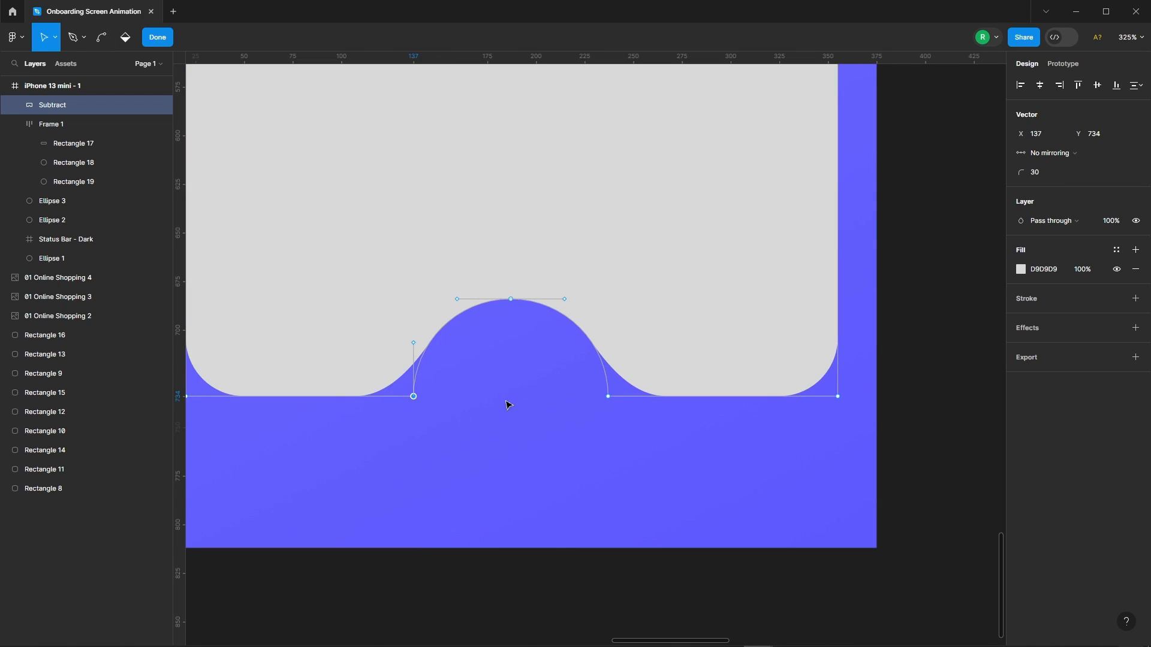
pyautogui.keyDown('shift'); pyautogui.click(607, 396); pyautogui.keyUp('shift')
pyautogui.click(1049, 174)
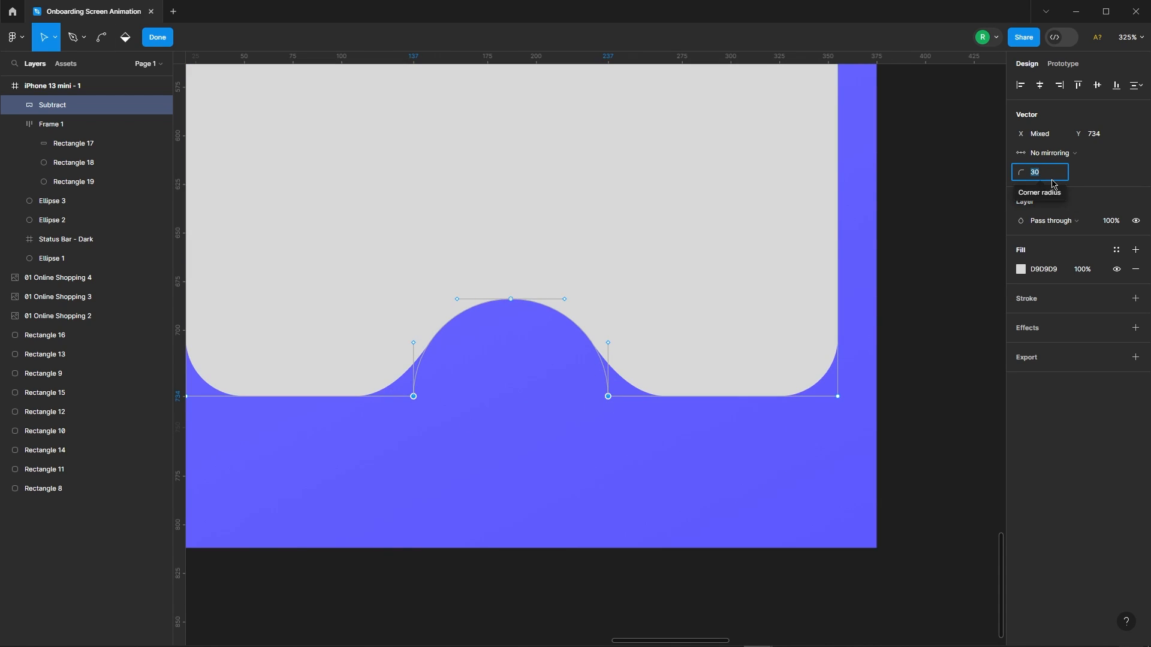
pyautogui.write('20')
pyautogui.press('Return')
pyautogui.scroll(-5, 630, 298)
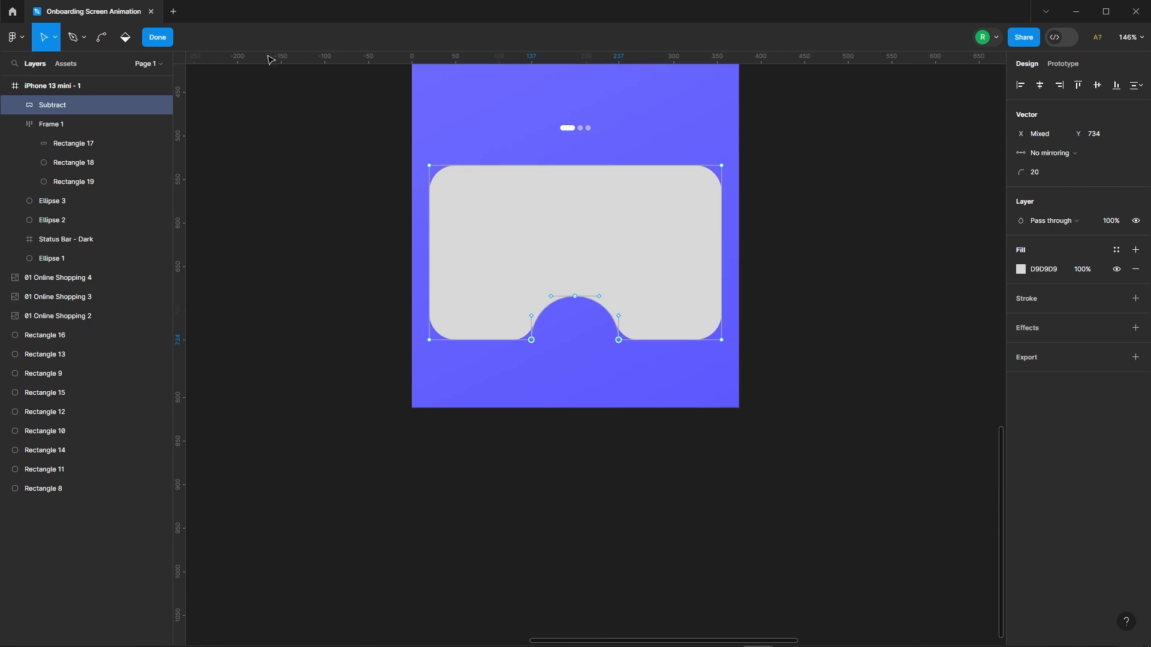
pyautogui.click(158, 37)
# Fill the notched card with dark blue 3734AE sampled from the colour palette swatches.
pyautogui.scroll(-5, 602, 419)
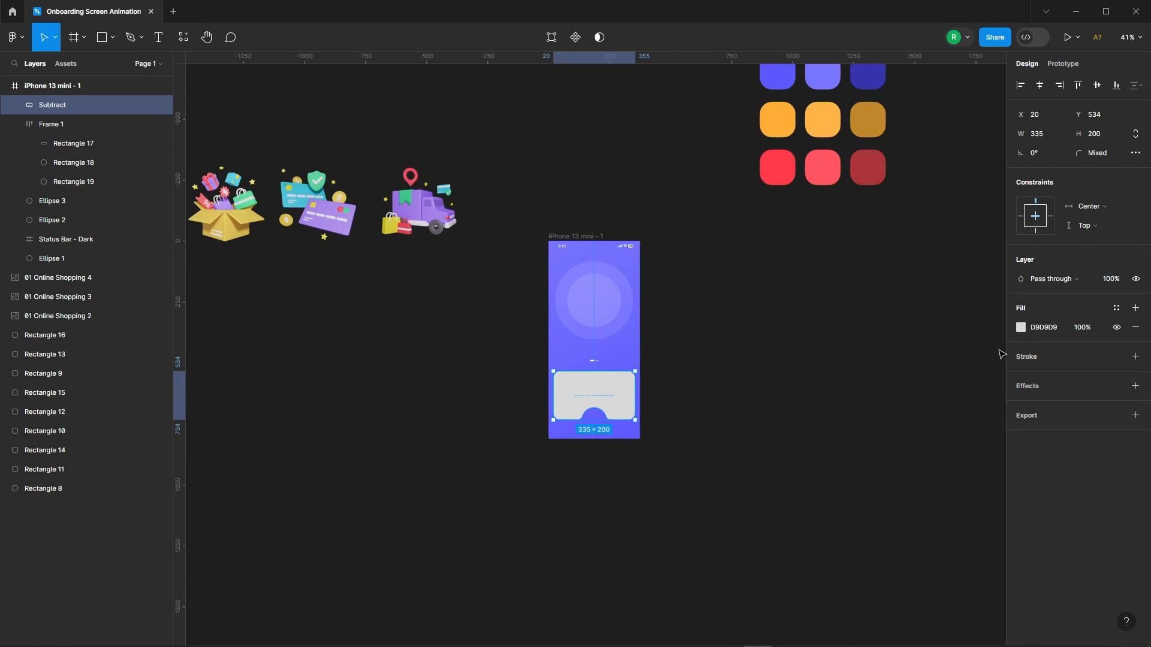
pyautogui.click(1021, 327)
pyautogui.click(879, 502)
pyautogui.scroll(1, 818, 162)
pyautogui.click(868, 117)
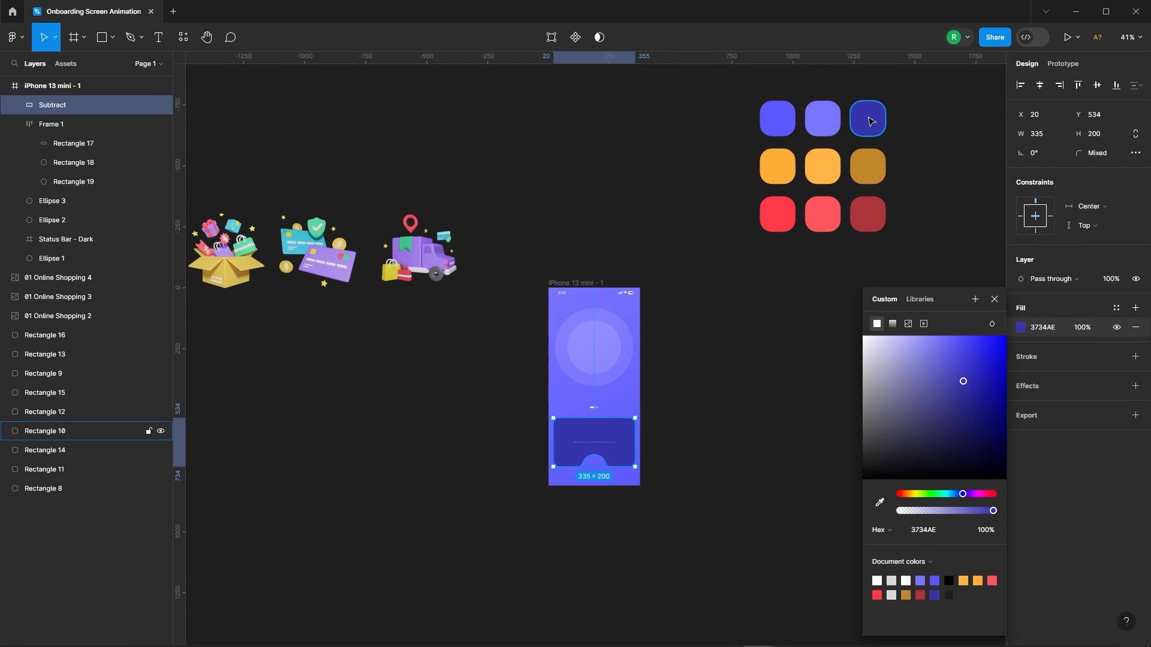
pyautogui.click(994, 301)
pyautogui.click(496, 472)
# Draw a 76 × 76 circle inside the card's notch, centre it horizontally in the frame and nudge it up to Y 698.
pyautogui.moveTo(661, 514); pyautogui.dragTo(552, 426)
pyautogui.scroll(3, 552, 426)
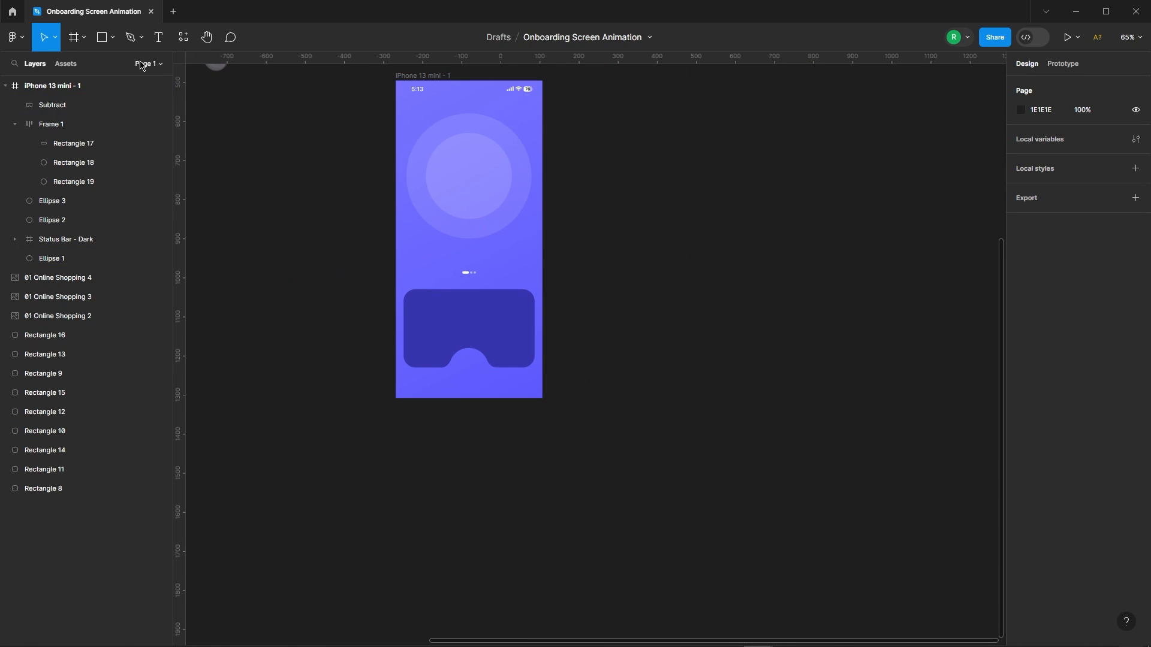
pyautogui.click(113, 41)
pyautogui.click(75, 110)
pyautogui.scroll(4, 478, 386)
pyautogui.moveTo(428, 310)
pyautogui.mouseDown()
pyautogui.moveTo(478, 373)
pyautogui.moveTo(500, 382)
pyautogui.mouseUp()
pyautogui.press('Return')
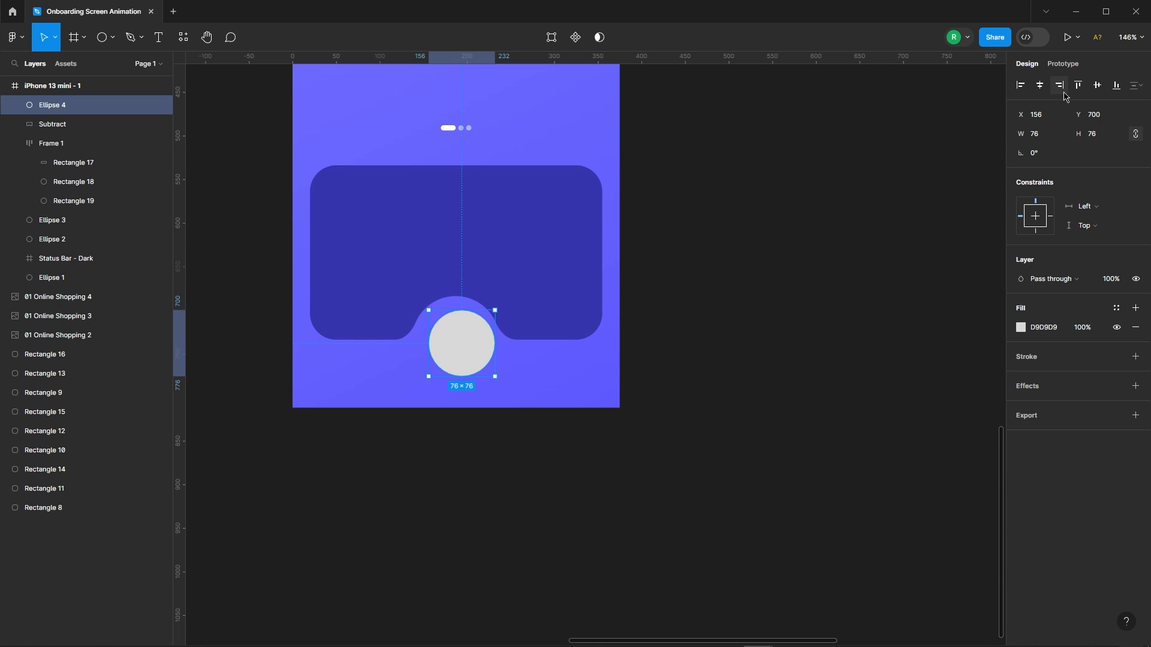
pyautogui.click(1040, 86)
pyautogui.press('Up')
pyautogui.press('Up')
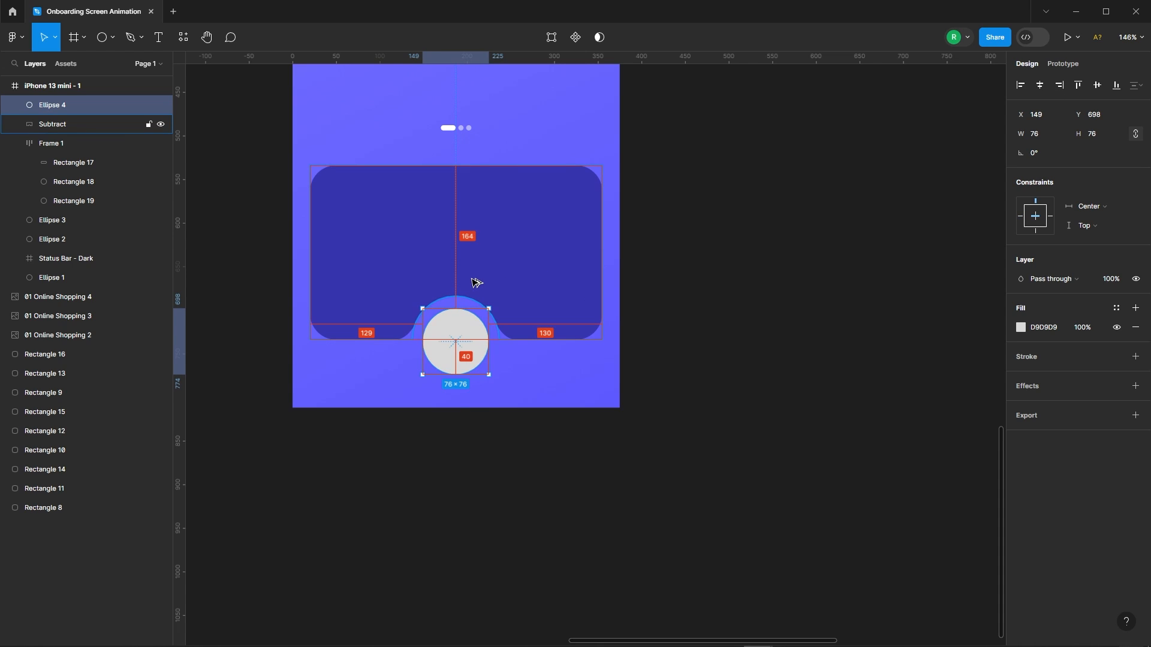
# Change the fill of the circle in the notch to white FFFFFF.
pyautogui.click(1021, 327)
pyautogui.write('fff')
pyautogui.press('Return')
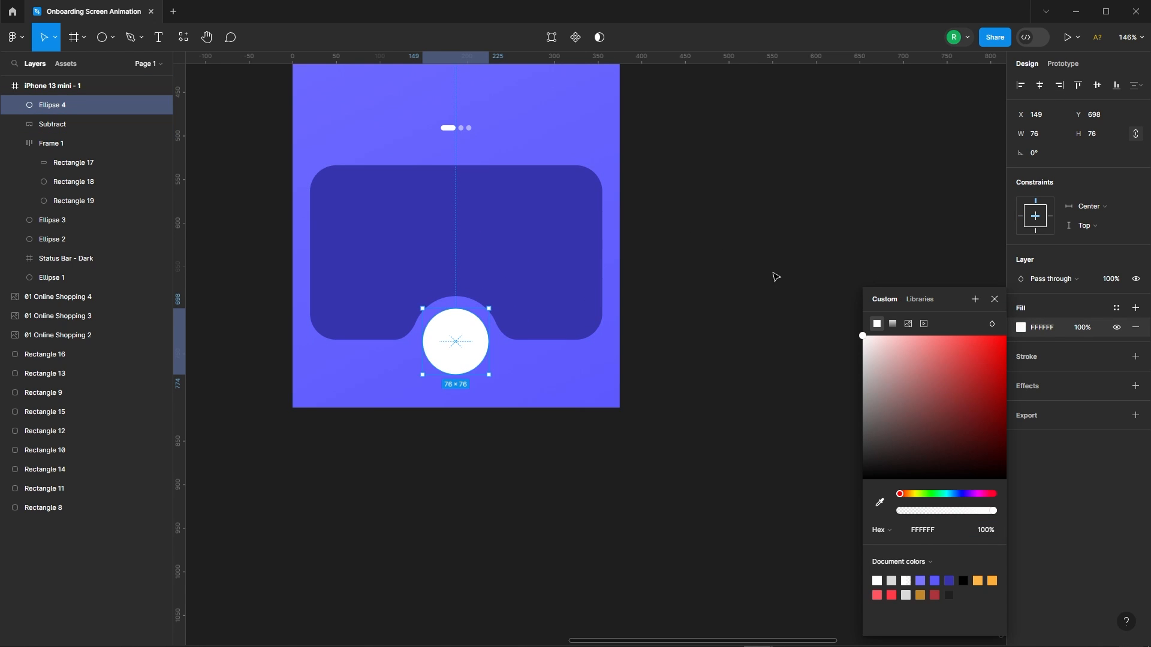
pyautogui.click(994, 301)
pyautogui.click(713, 305)
# Move the notched card and white circle together up about 17 px, closer to the page indicator.
pyautogui.scroll(1, 490, 309)
pyautogui.click(434, 253)
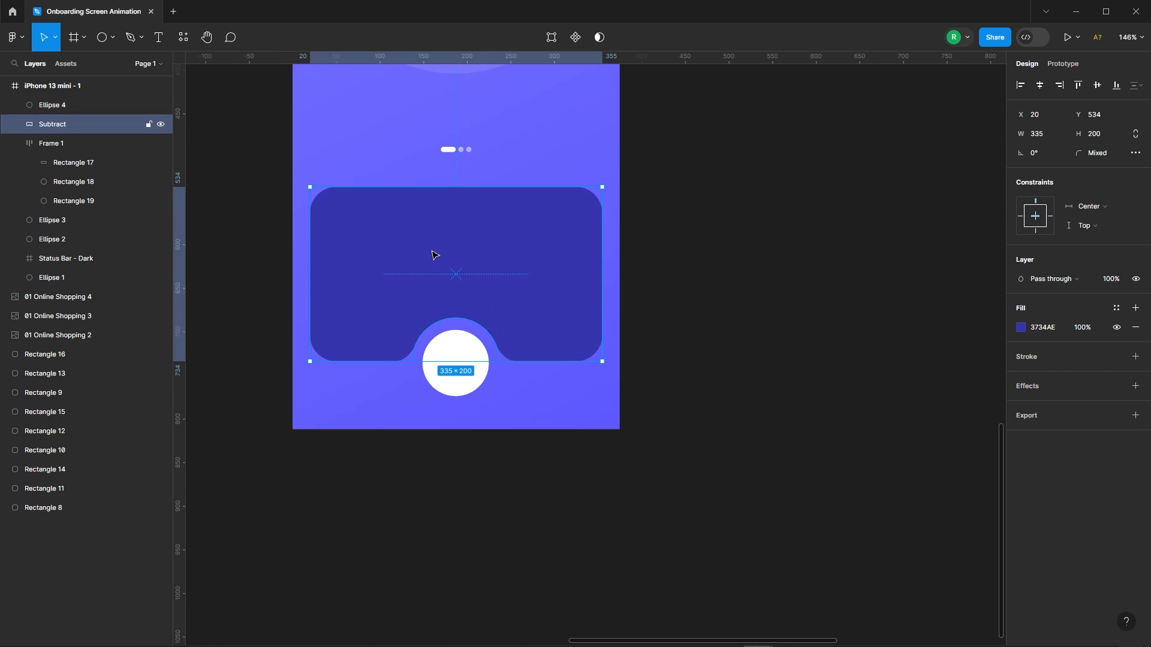
pyautogui.keyDown('shift'); pyautogui.click(458, 385); pyautogui.keyUp('shift')
pyautogui.press('alt')
pyautogui.hotkey('shift', 'Up')
pyautogui.hotkey('shift', 'Up')
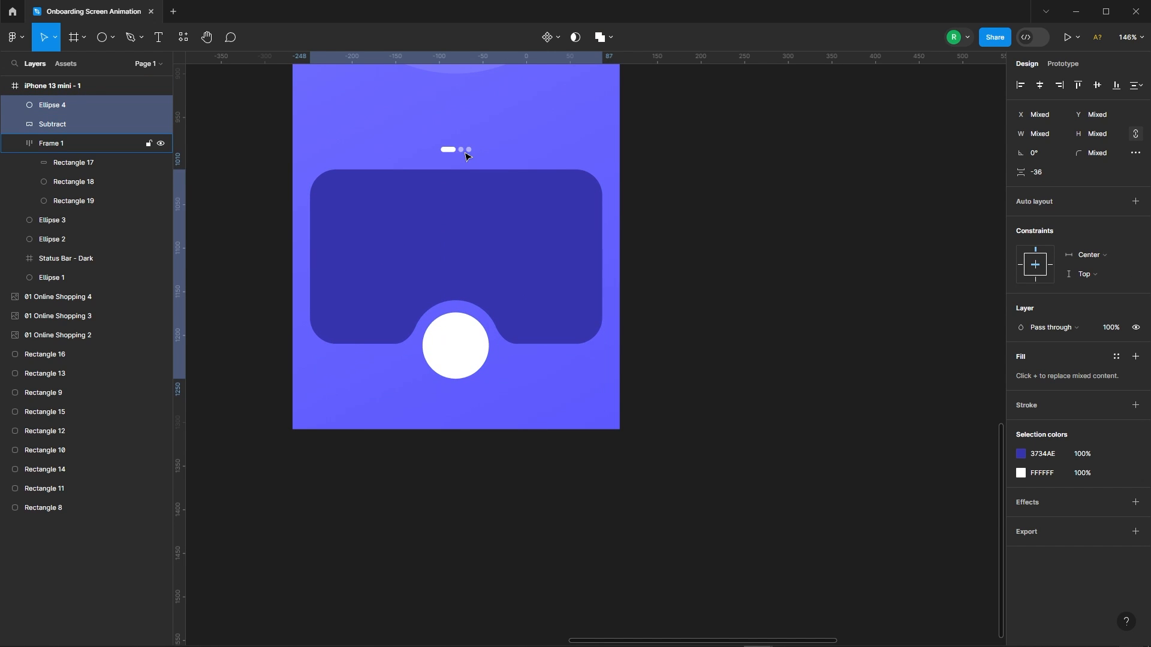
pyautogui.press('Down')
pyautogui.press('Down')
pyautogui.press('alt')
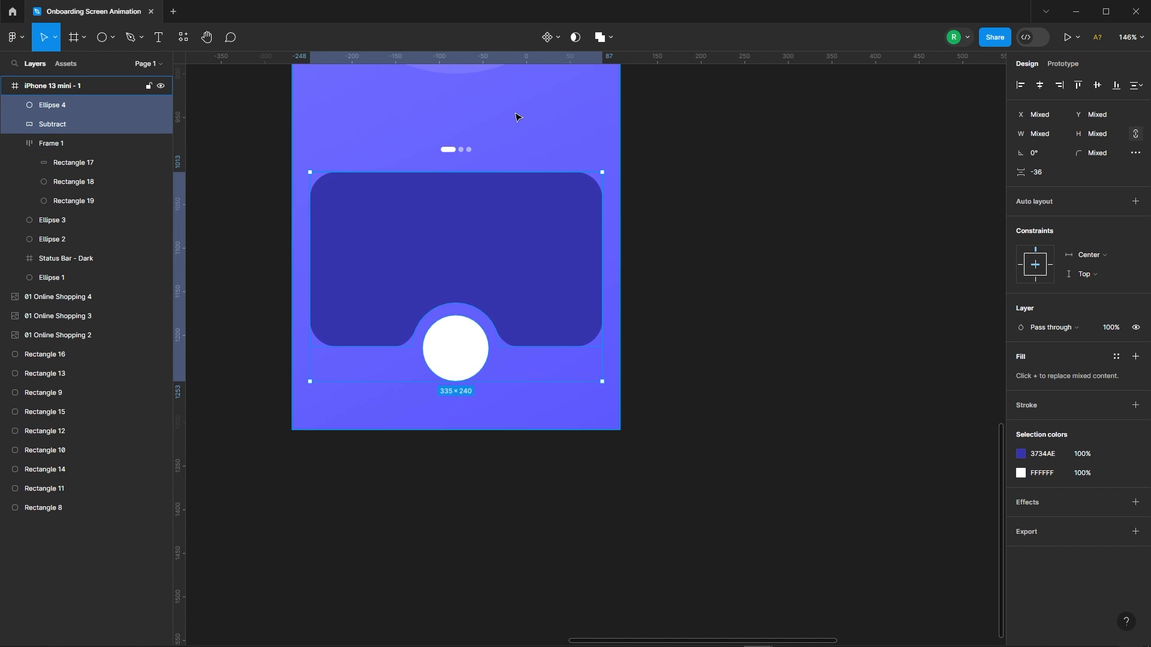
pyautogui.click(714, 247)
# Move the page indicator, notched card and white circle together up 10 px, leaving the background circle out of the selection.
pyautogui.scroll(-4, 480, 336)
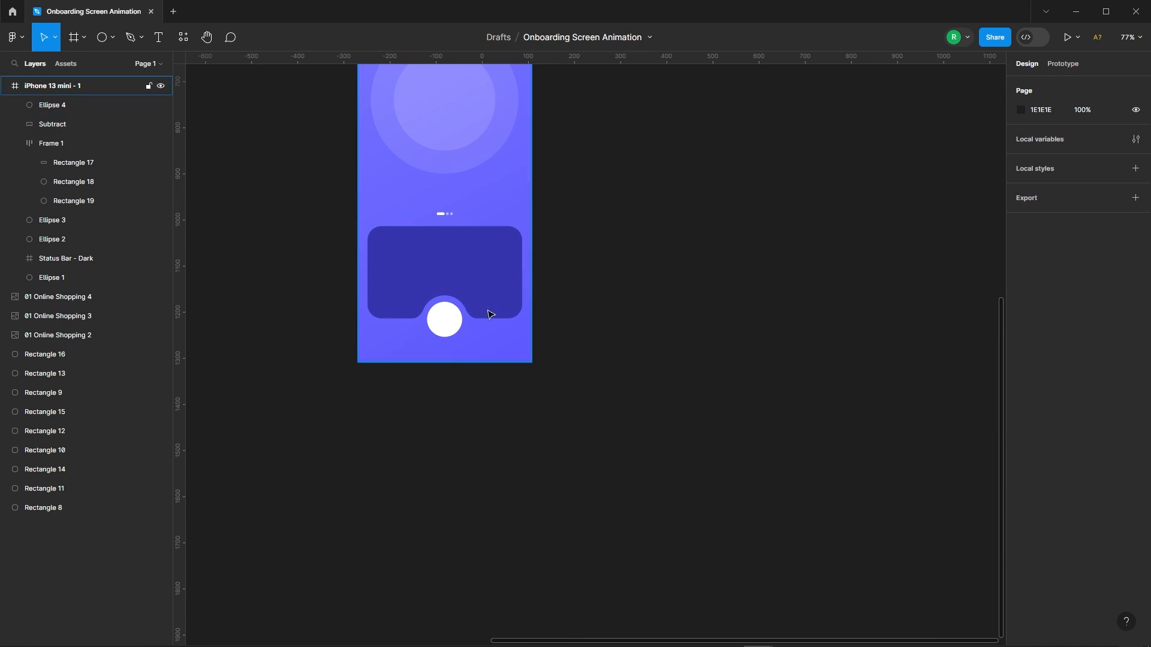
pyautogui.scroll(2, 475, 352)
pyautogui.moveTo(334, 260); pyautogui.dragTo(568, 375)
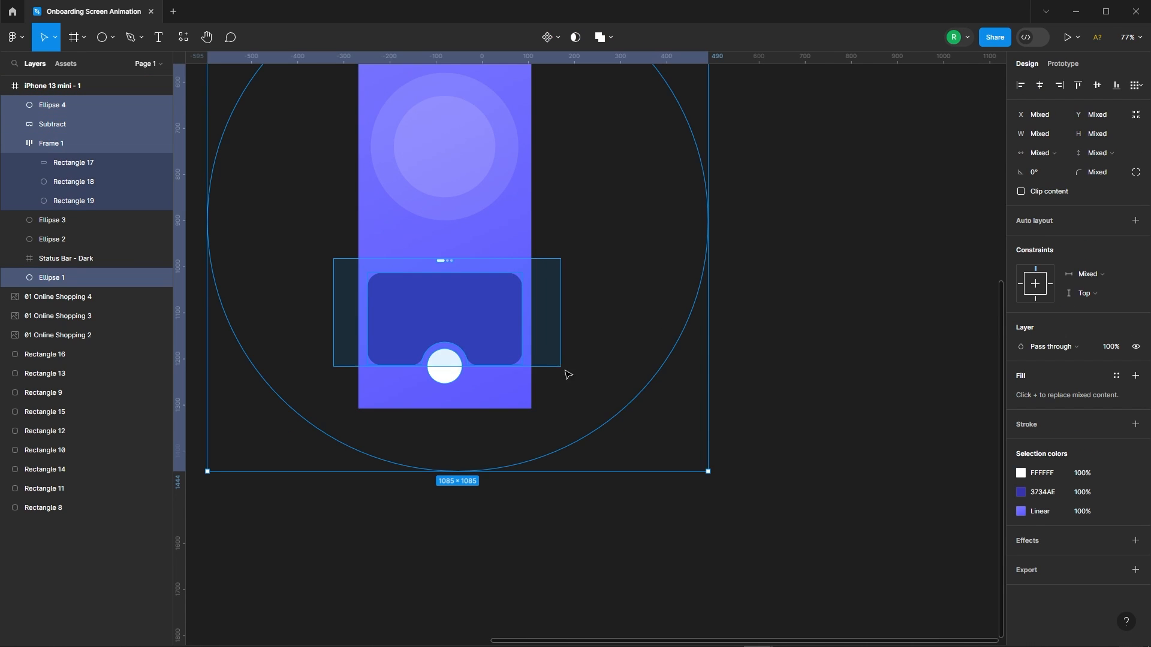
pyautogui.keyDown('shift'); pyautogui.click(488, 236); pyautogui.keyUp('shift')
pyautogui.hotkey('shift', 'Up')
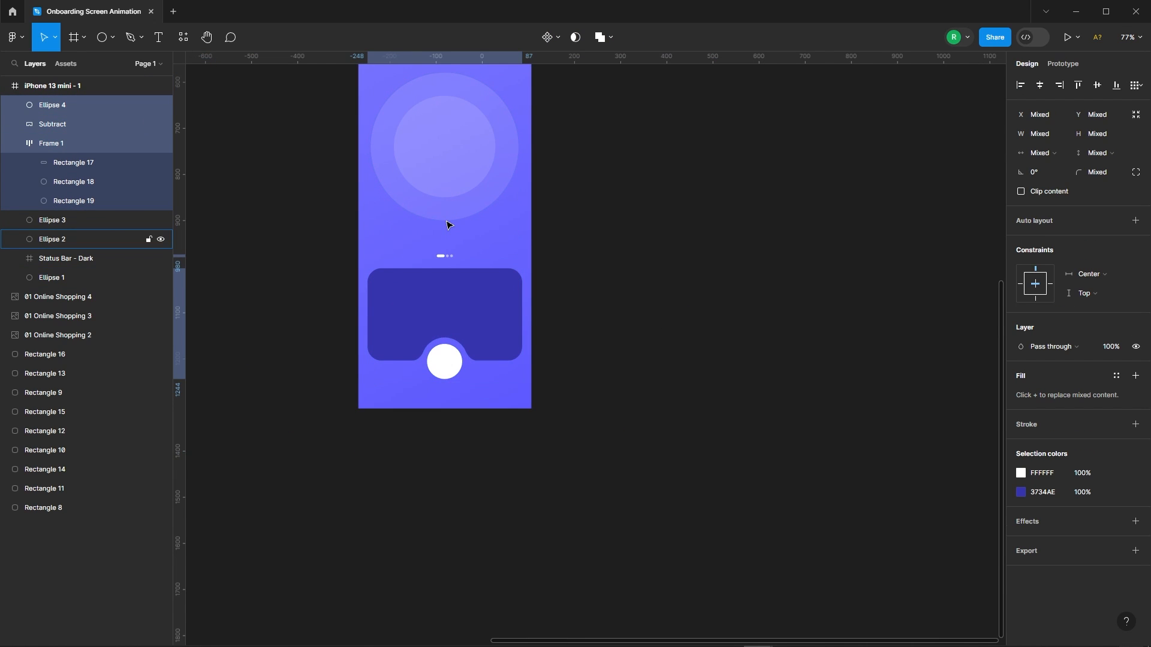
pyautogui.scroll(1, 446, 225)
pyautogui.click(599, 286)
# Duplicate the white circle straight down to Y 700 and fill the copy with red FF3A47 from the palette.
pyautogui.scroll(3, 398, 360)
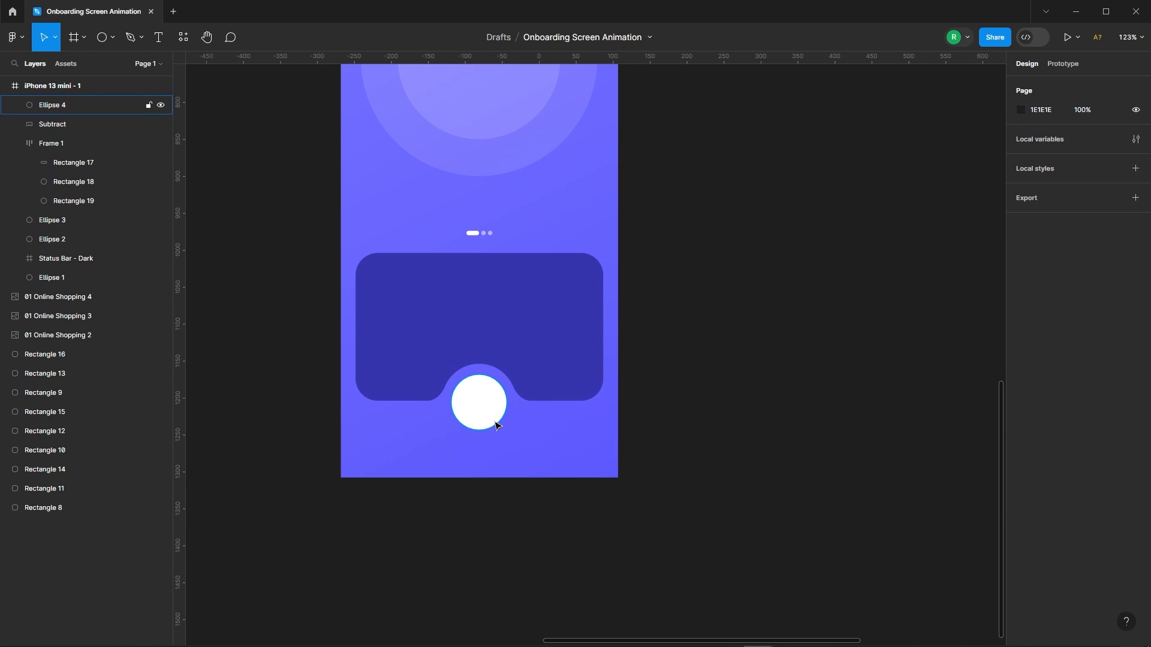
pyautogui.click(450, 421)
pyautogui.scroll(1, 449, 423)
pyautogui.scroll(1, 453, 440)
pyautogui.moveTo(486, 406); pyautogui.dragTo(486, 430)
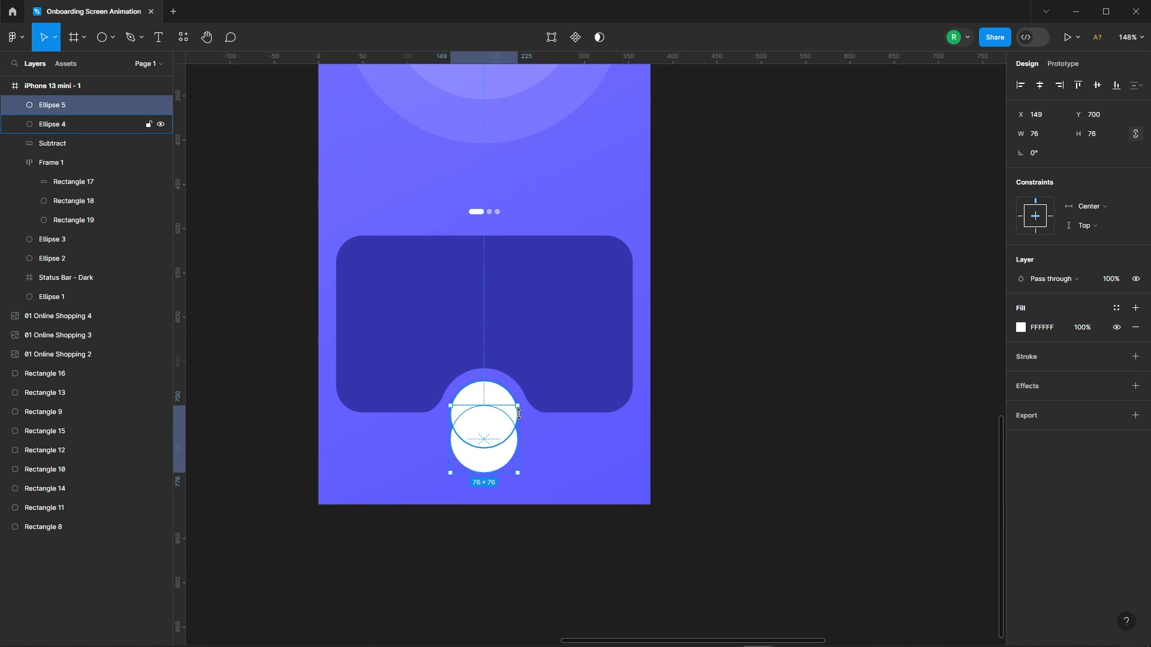
pyautogui.scroll(-4, 613, 424)
pyautogui.scroll(-3, 615, 427)
pyautogui.click(1019, 330)
pyautogui.click(880, 503)
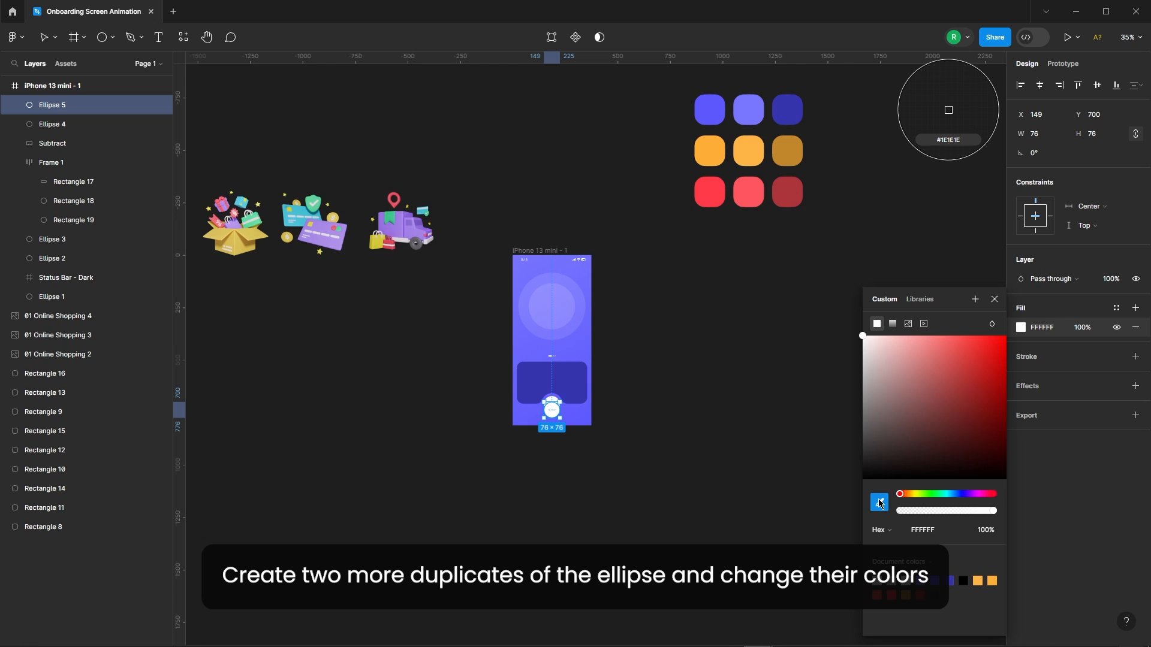
pyautogui.click(709, 187)
pyautogui.click(994, 300)
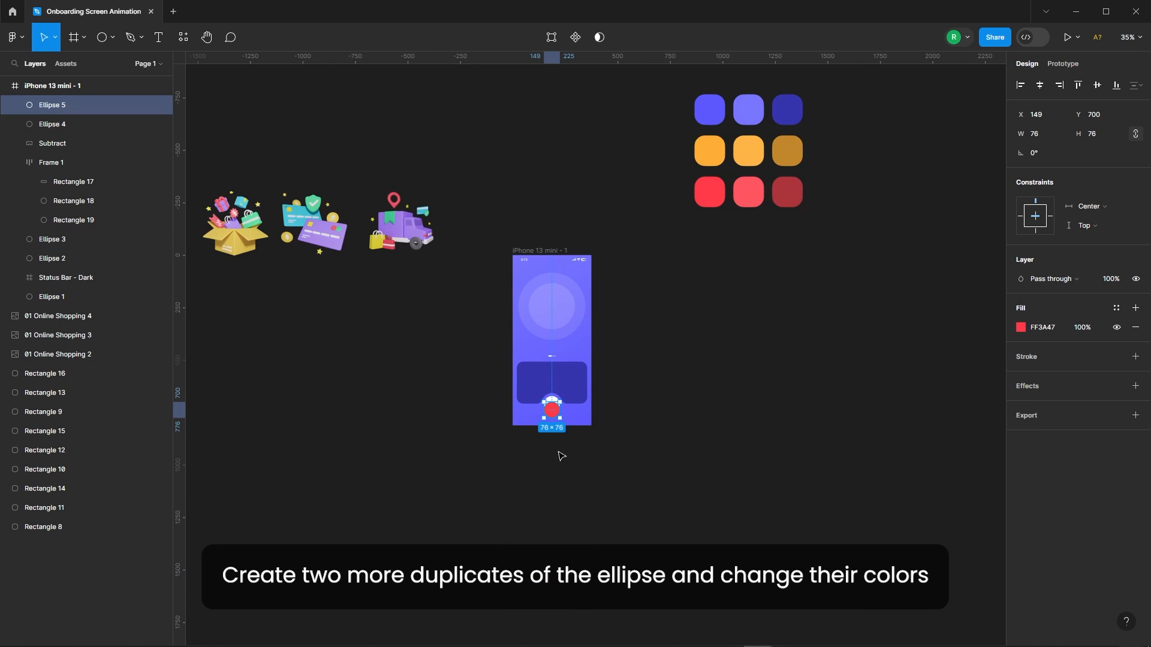
# Duplicate the red circle straight down to Y 724 and fill the copy with orange FFAF36 from the palette.
pyautogui.scroll(5, 557, 419)
pyautogui.moveTo(550, 376); pyautogui.dragTo(550, 392)
pyautogui.scroll(-3, 471, 398)
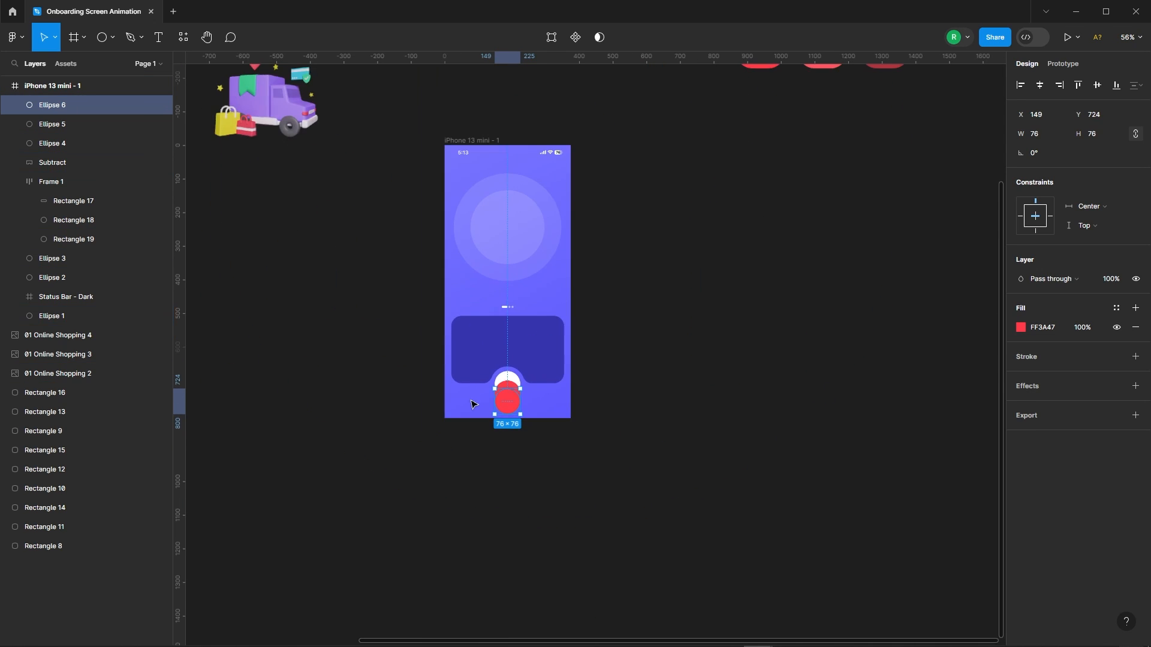
pyautogui.scroll(2, 475, 401)
pyautogui.click(1019, 330)
pyautogui.click(880, 503)
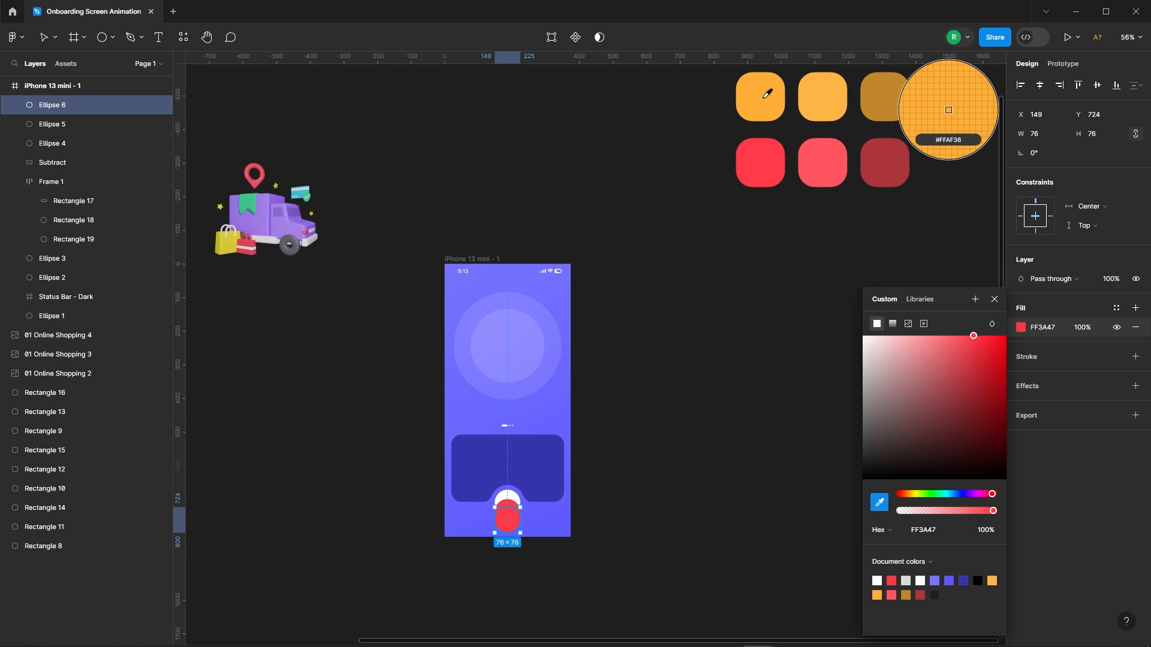
pyautogui.click(760, 96)
pyautogui.click(992, 304)
pyautogui.click(992, 303)
# Move the red and orange circles up so they stack exactly over the white circle in the notch.
pyautogui.scroll(8, 508, 529)
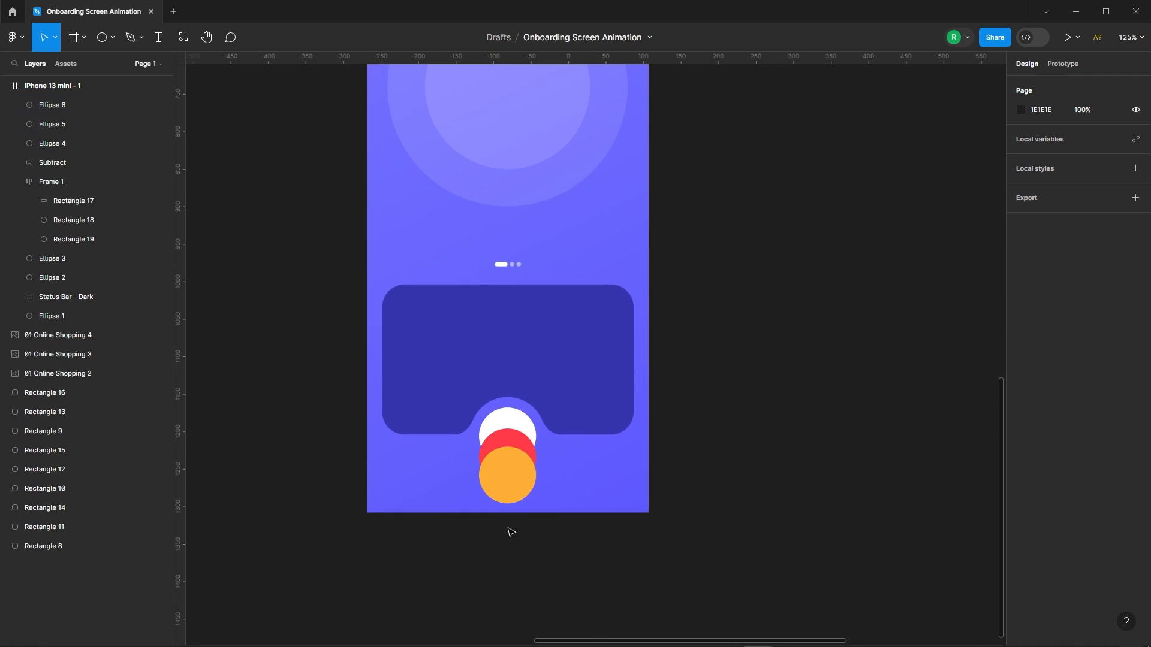
pyautogui.click(512, 310)
pyautogui.moveTo(512, 310); pyautogui.dragTo(514, 262)
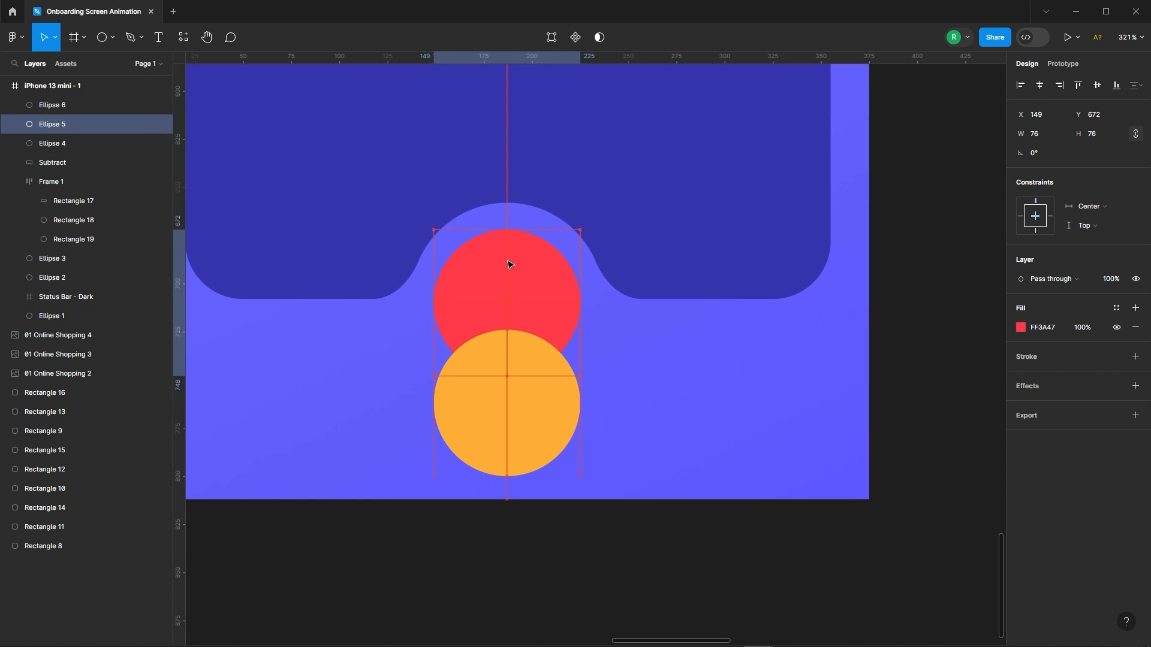
pyautogui.moveTo(526, 434); pyautogui.dragTo(523, 333)
pyautogui.click(680, 356)
pyautogui.scroll(-4, 525, 365)
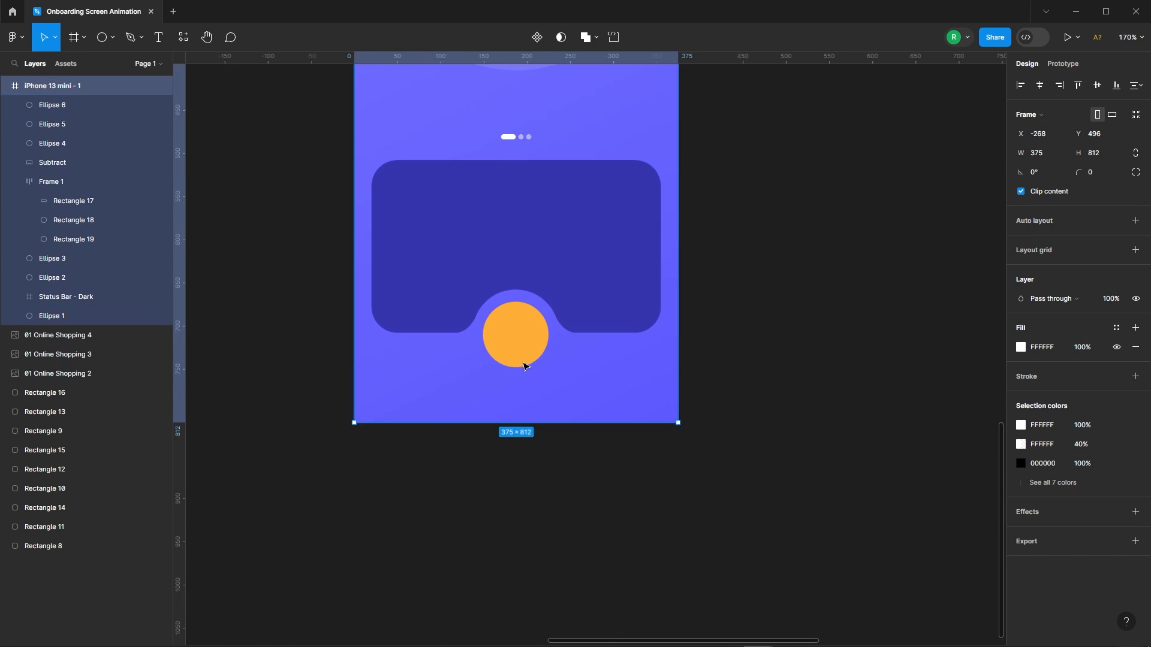
pyautogui.click(735, 363)
# Place the gift box illustration inside the phone frame, centre it horizontally and position it at Y 107 over the translucent circles.
pyautogui.scroll(3, 730, 375)
pyautogui.scroll(-10, 802, 303)
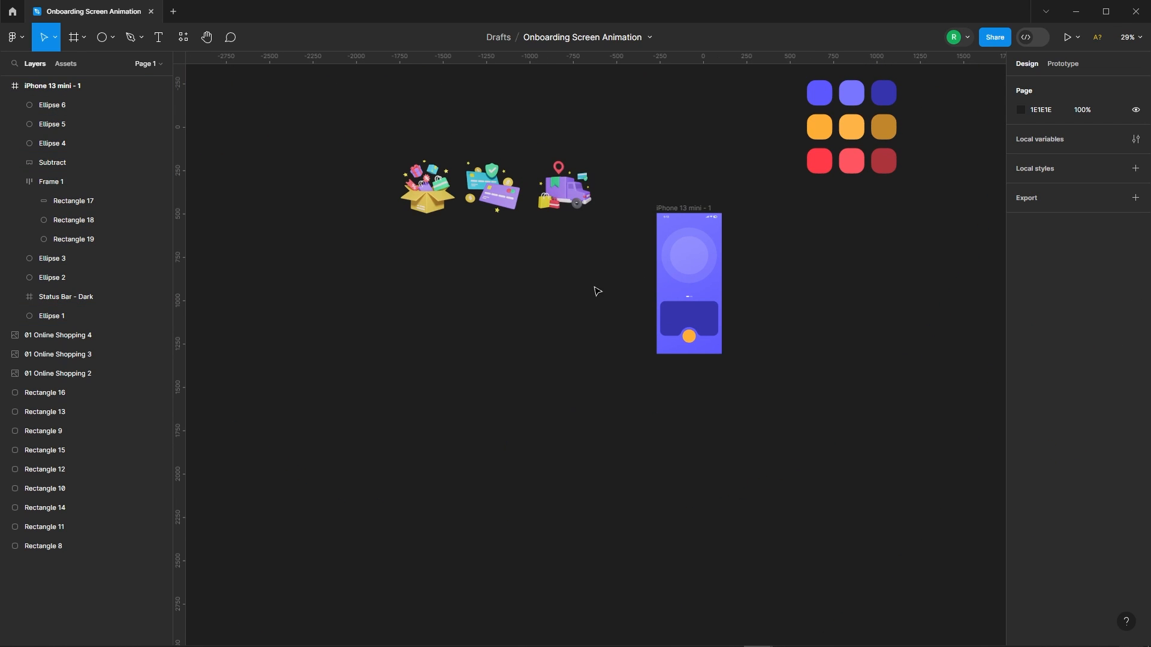
pyautogui.moveTo(423, 193); pyautogui.dragTo(687, 265)
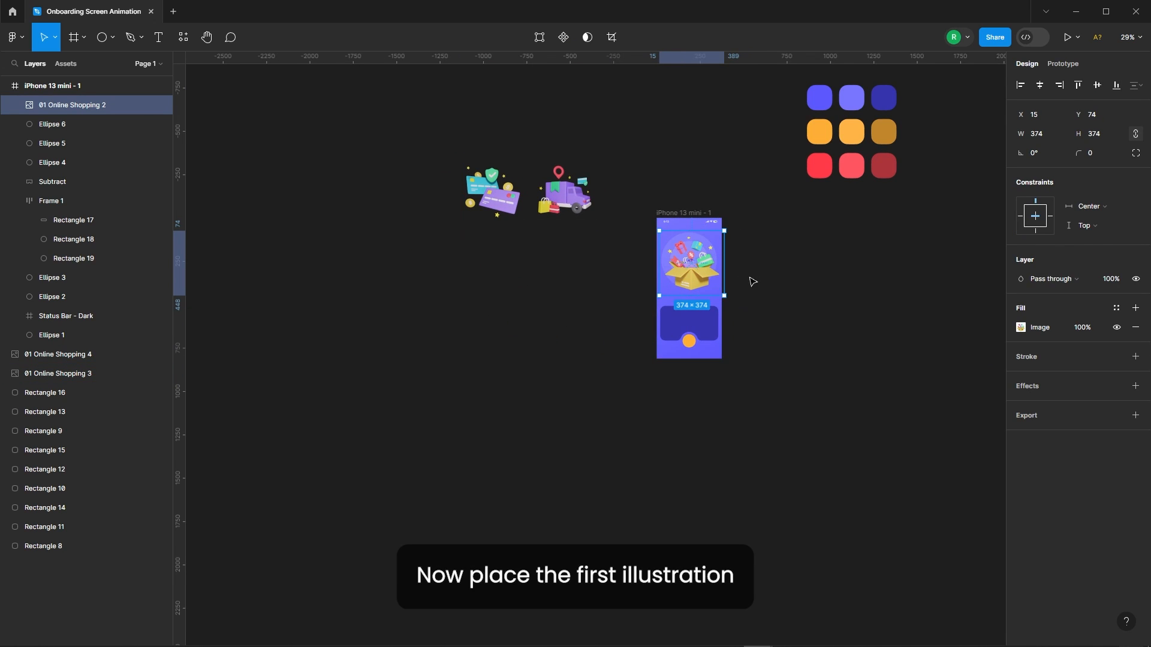
pyautogui.scroll(8, 750, 278)
pyautogui.click(1040, 84)
pyautogui.moveTo(534, 257); pyautogui.dragTo(538, 277)
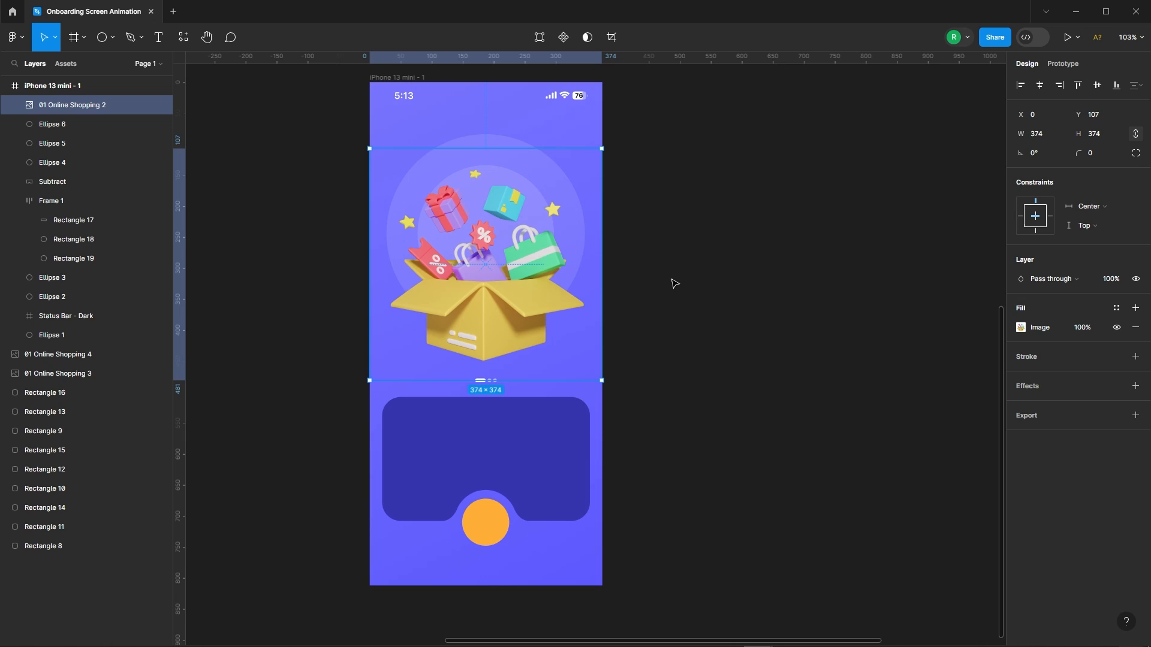
pyautogui.scroll(-1, 716, 333)
pyautogui.click(766, 248)
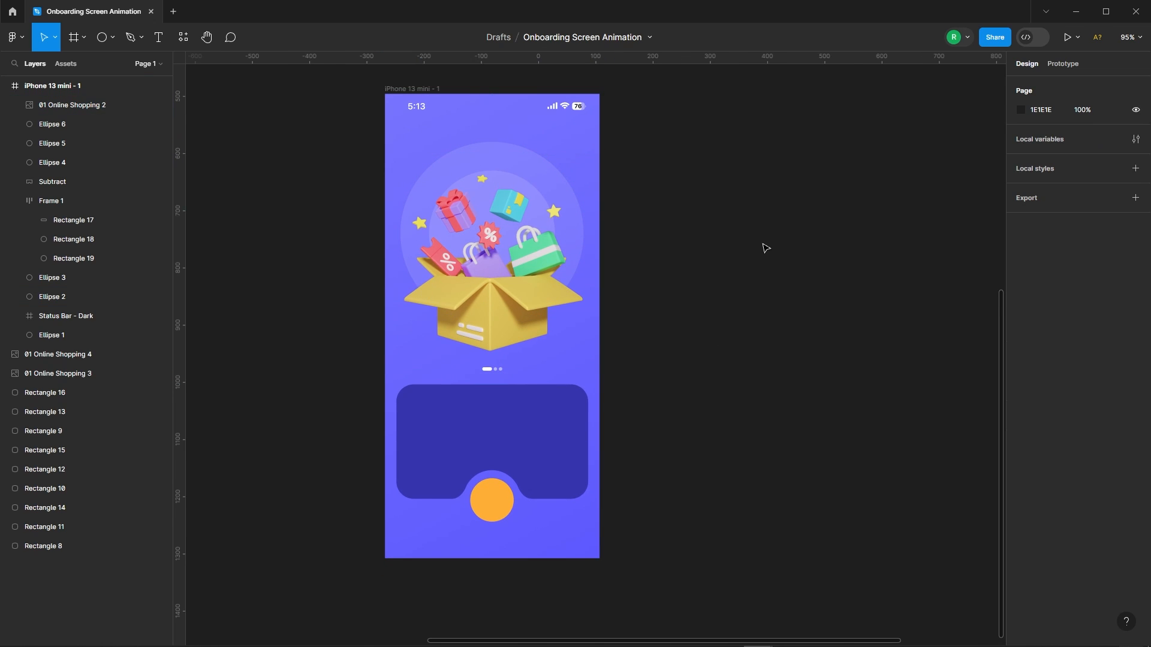
# Add the text "Choose Your Product" on the dark blue card.
pyautogui.scroll(-1, 657, 341)
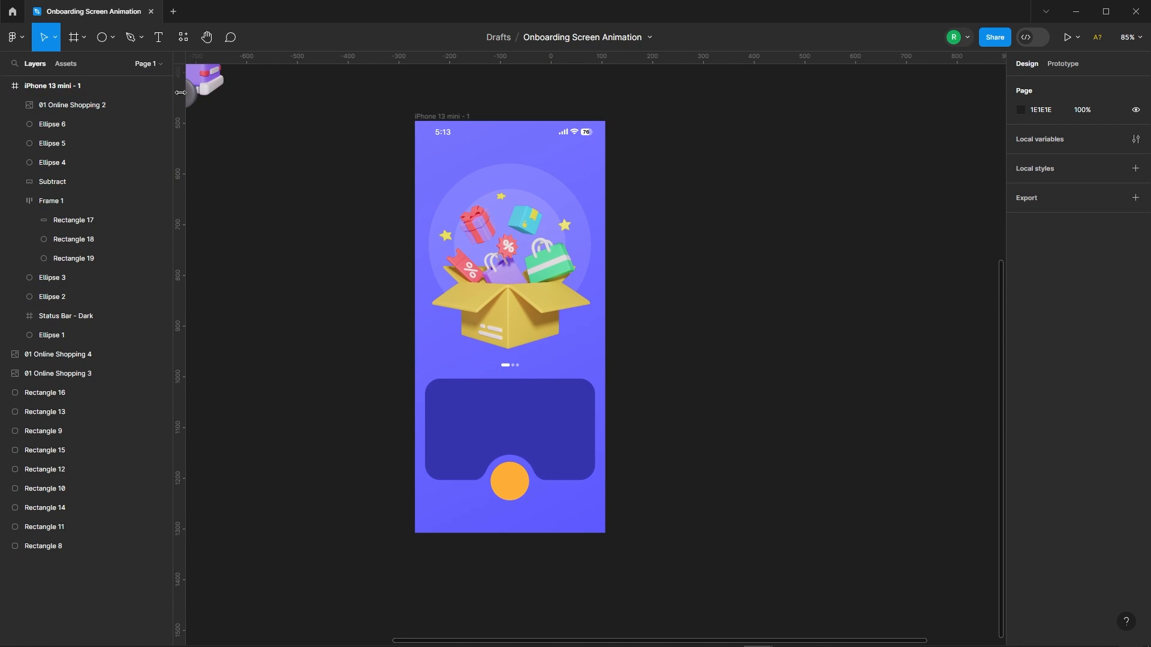
pyautogui.press('t')
pyautogui.click(452, 403)
pyautogui.write('Choose Your Product')
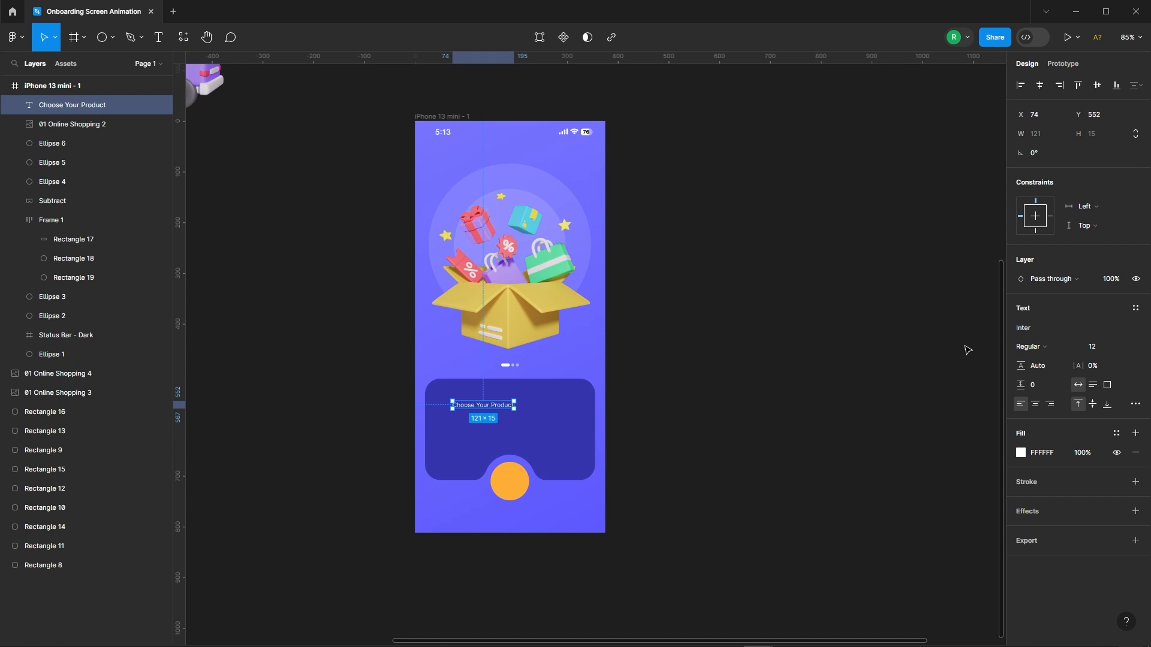
# Set the "Choose Your Product" heading to the Gilroy-SemiBold font at size 22.
pyautogui.click(1025, 327)
pyautogui.write('Gilro')
pyautogui.scroll(-2, 933, 572)
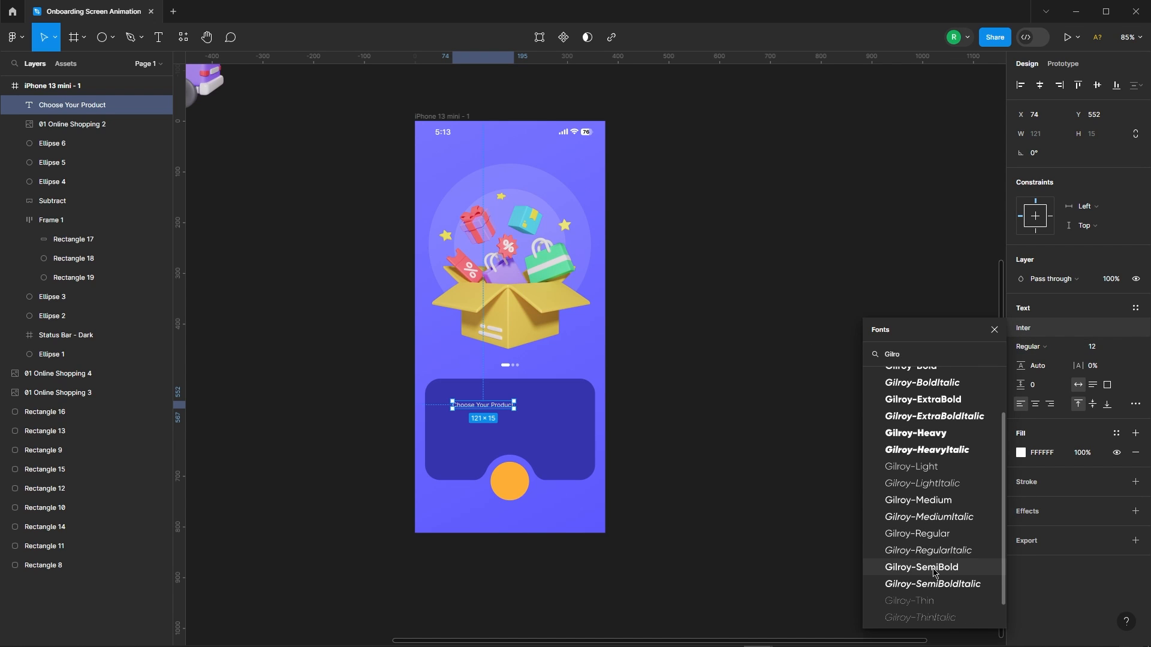
pyautogui.click(933, 568)
pyautogui.press('Return')
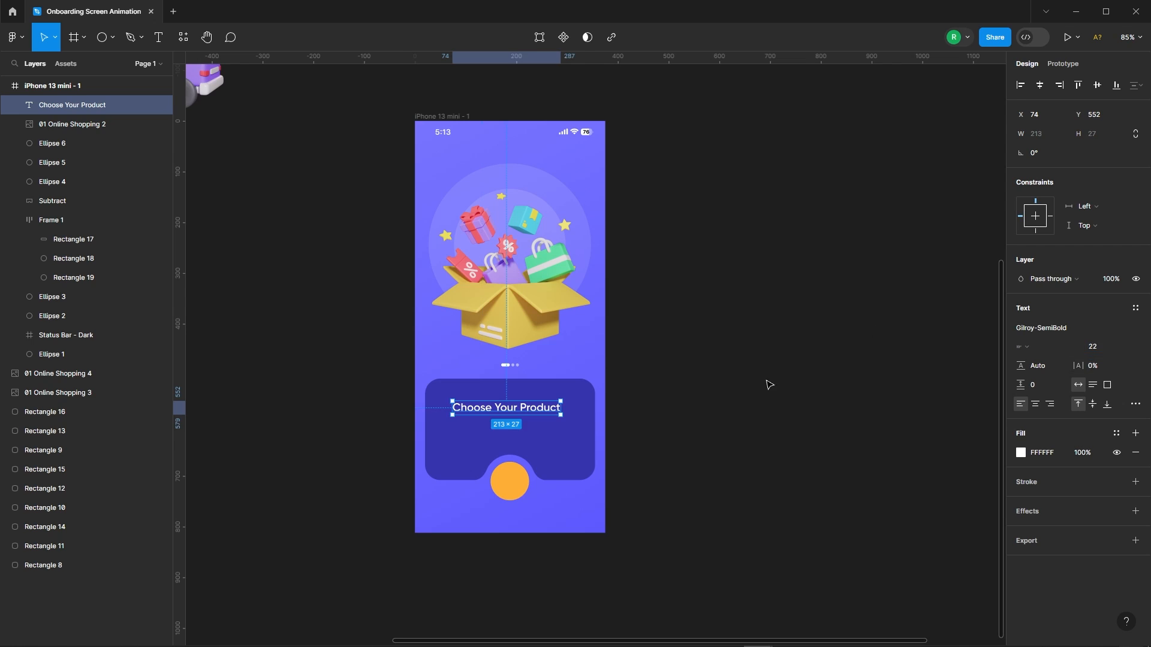
# Centre the heading horizontally in the phone frame and nudge it up slightly on the card.
pyautogui.click(768, 384)
pyautogui.scroll(2, 617, 398)
pyautogui.click(617, 398)
pyautogui.click(1040, 86)
pyautogui.scroll(-1, 598, 363)
pyautogui.press('Up')
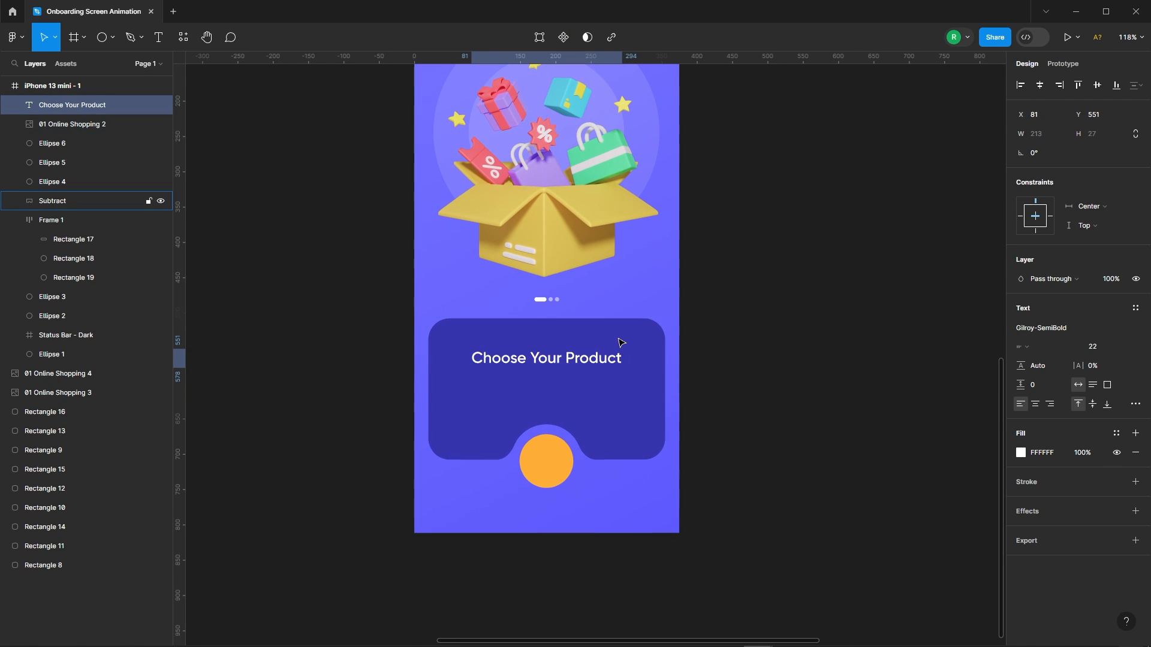
# Add the placeholder text "Lorem ipsum dolor sit amet, consectetur adipiscing elit nisi" below the heading.
pyautogui.click(802, 359)
pyautogui.hotkey('ctrl', 'v')
pyautogui.moveTo(631, 356); pyautogui.dragTo(626, 397)
pyautogui.click(1021, 375)
pyautogui.moveTo(893, 359); pyautogui.dragTo(827, 296)
# Format the placeholder text in Gilroy-Medium at size 16 with a line height of 24.
pyautogui.click(997, 300)
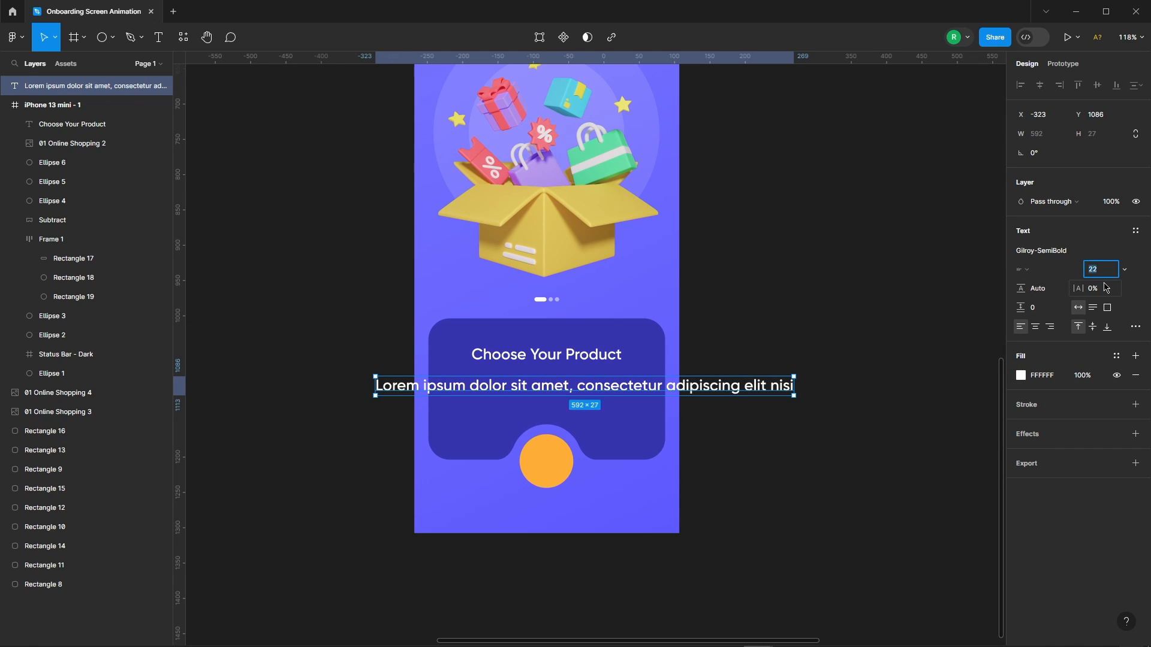
pyautogui.write('16')
pyautogui.press('Return')
pyautogui.click(1041, 250)
pyautogui.click(947, 367)
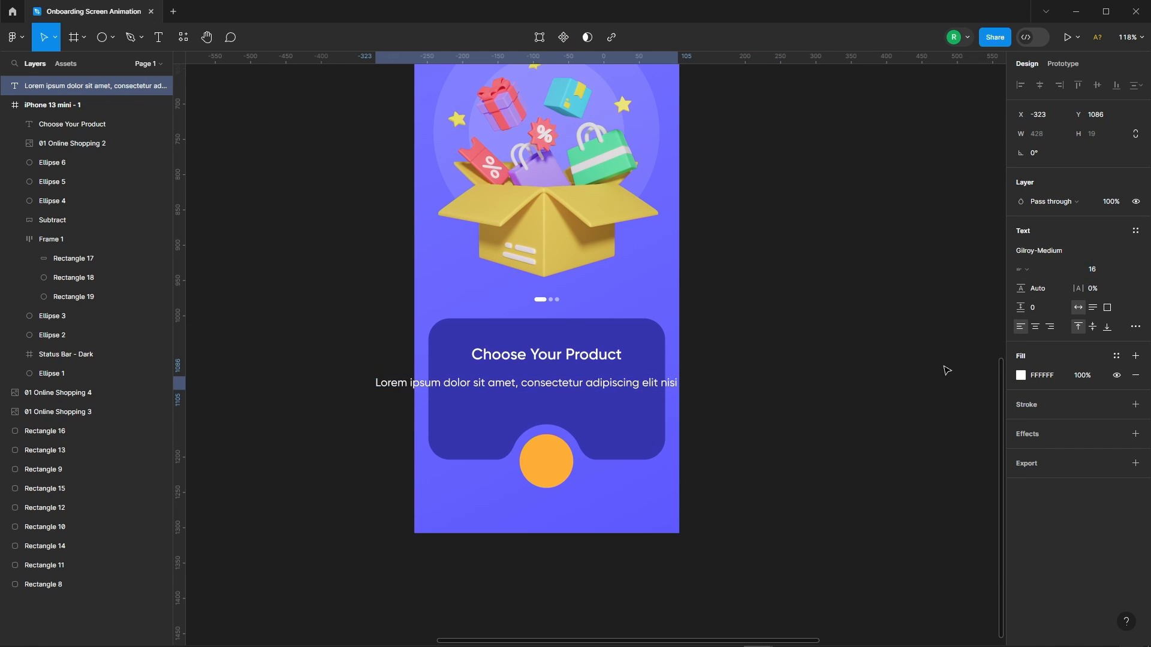
pyautogui.write('26')
pyautogui.press('Return')
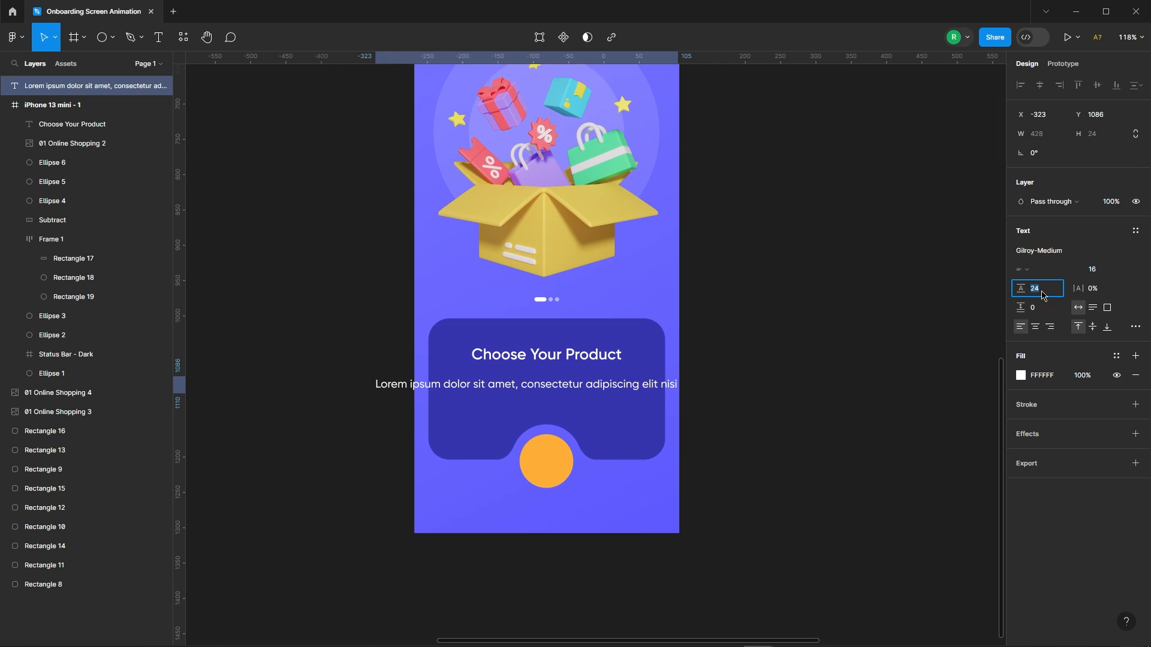
# Narrow the placeholder text box to about 255 wide so it wraps onto two lines, centre-align it and place it under the heading.
pyautogui.click(779, 352)
pyautogui.click(587, 389)
pyautogui.moveTo(678, 386); pyautogui.dragTo(569, 389)
pyautogui.moveTo(481, 401); pyautogui.dragTo(598, 398)
pyautogui.click(583, 359)
pyautogui.click(618, 394)
pyautogui.click(1036, 330)
pyautogui.moveTo(644, 395); pyautogui.dragTo(636, 395)
pyautogui.moveTo(629, 400); pyautogui.dragTo(629, 397)
# Combine the heading and the placeholder paragraph into one auto layout frame.
pyautogui.click(584, 358)
pyautogui.keyDown('shift'); pyautogui.click(584, 394); pyautogui.keyUp('shift')
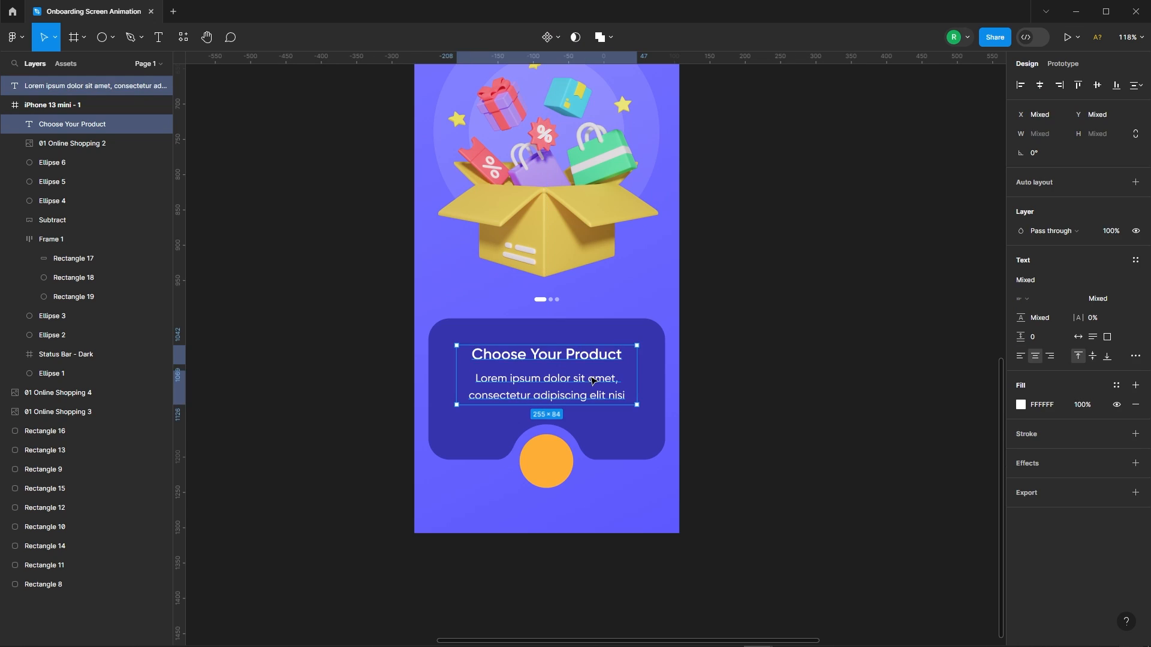
pyautogui.rightClick(586, 363)
pyautogui.click(623, 506)
pyautogui.click(731, 406)
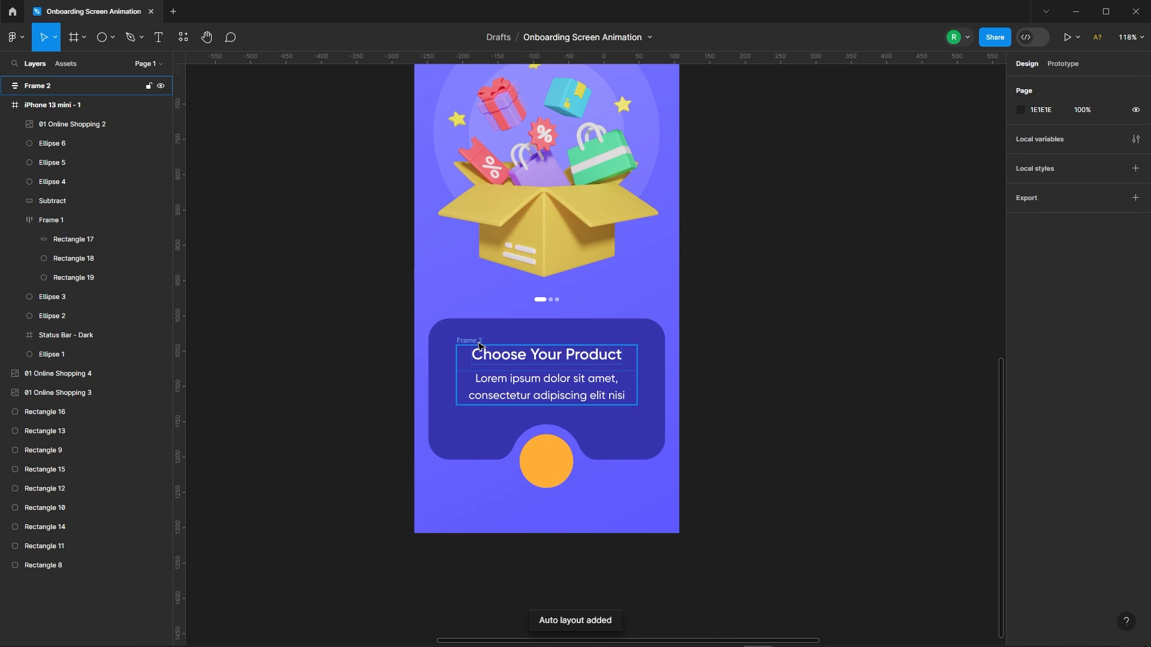
# Move the text frame onto the canvas beside the phone and lower the paragraph's opacity.
pyautogui.moveTo(470, 341); pyautogui.dragTo(743, 339)
pyautogui.click(941, 384)
pyautogui.click(878, 393)
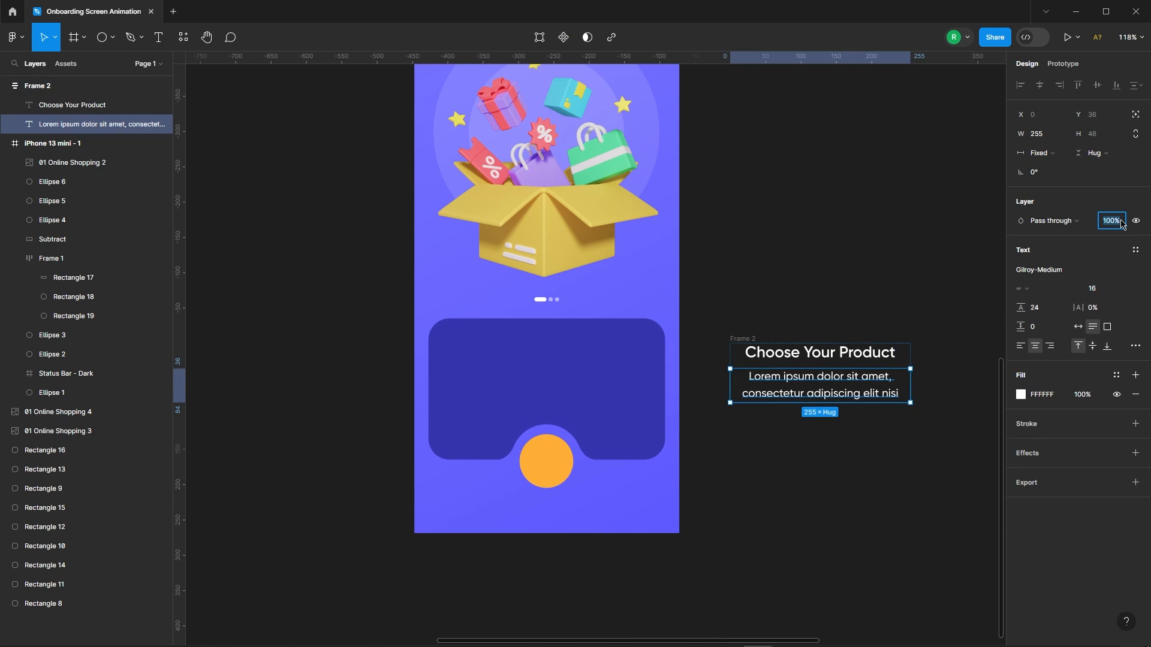
pyautogui.click(893, 305)
# Set the text frame's auto layout spacing to 10.
pyautogui.click(742, 340)
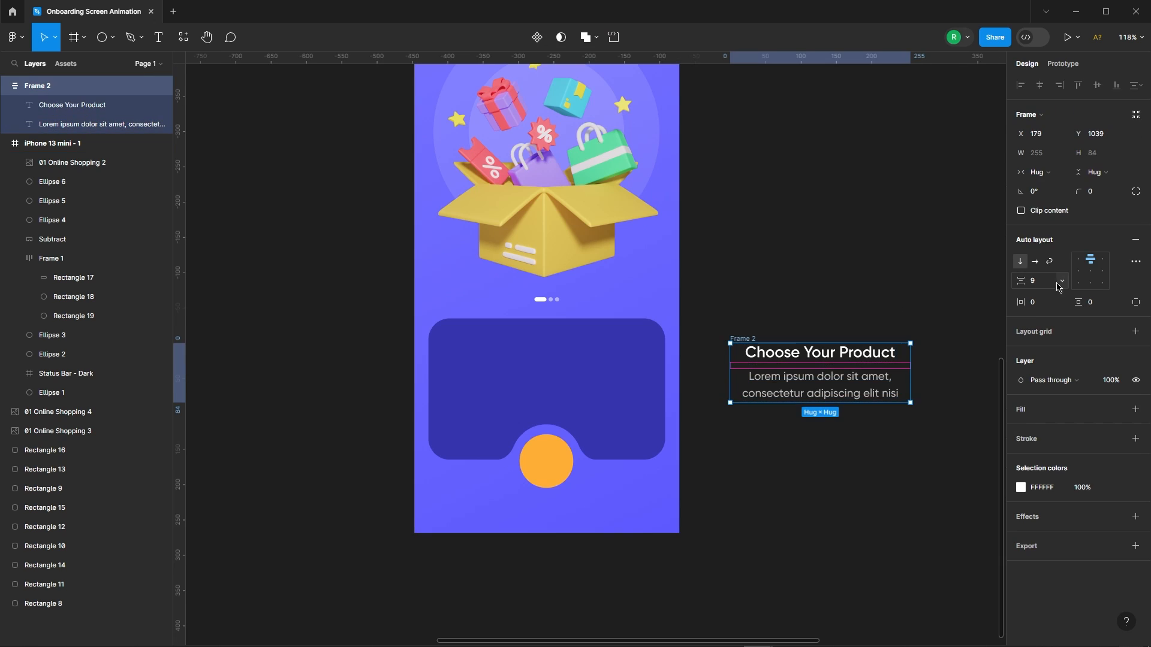
pyautogui.click(1036, 280)
pyautogui.write('10')
pyautogui.press('Return')
# Move the text frame back onto the card, centre it horizontally and position it at Y 546.
pyautogui.click(941, 308)
pyautogui.moveTo(745, 341); pyautogui.dragTo(485, 340)
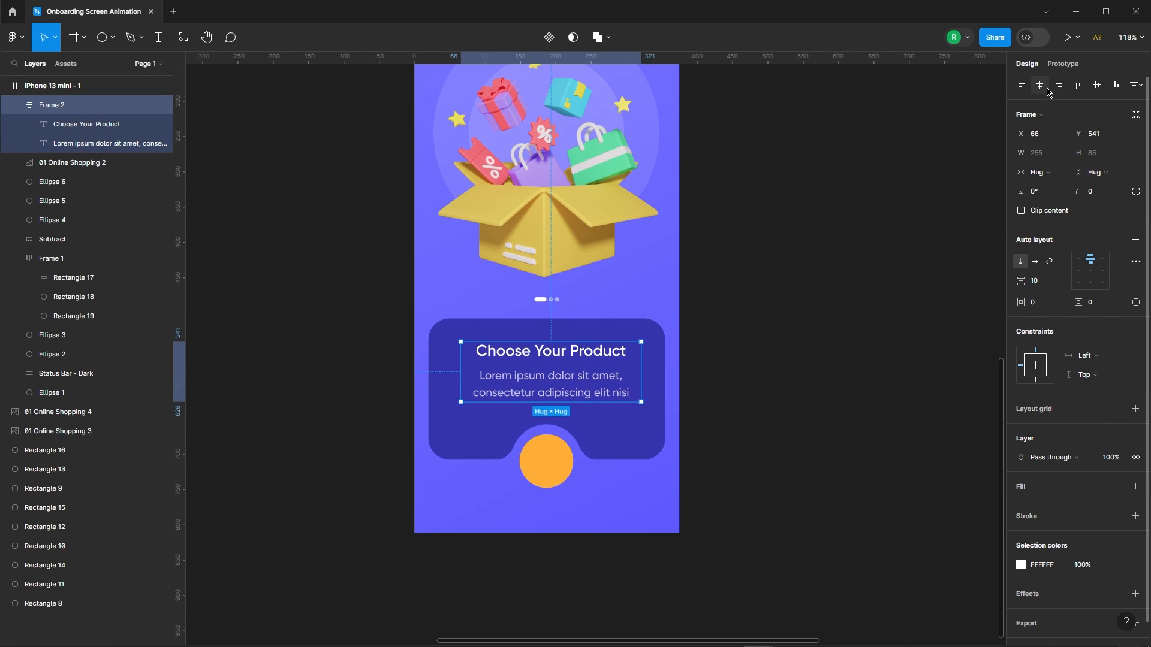
pyautogui.press('Down')
pyautogui.press('Down')
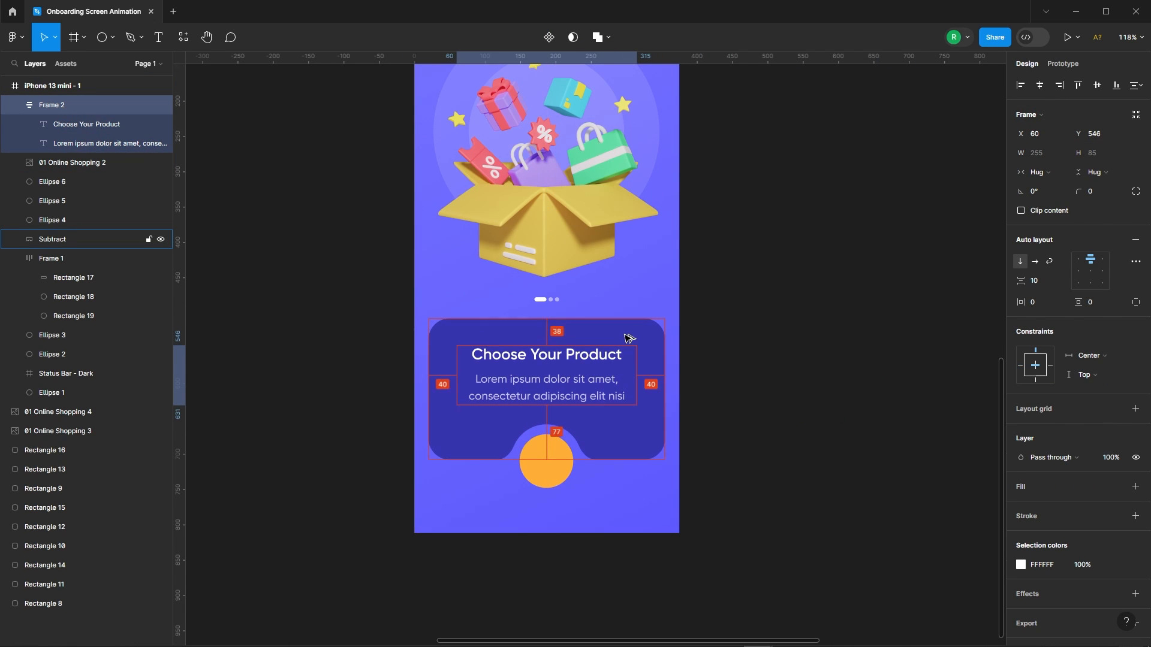
pyautogui.click(743, 387)
pyautogui.doubleClick(555, 390)
pyautogui.click(760, 378)
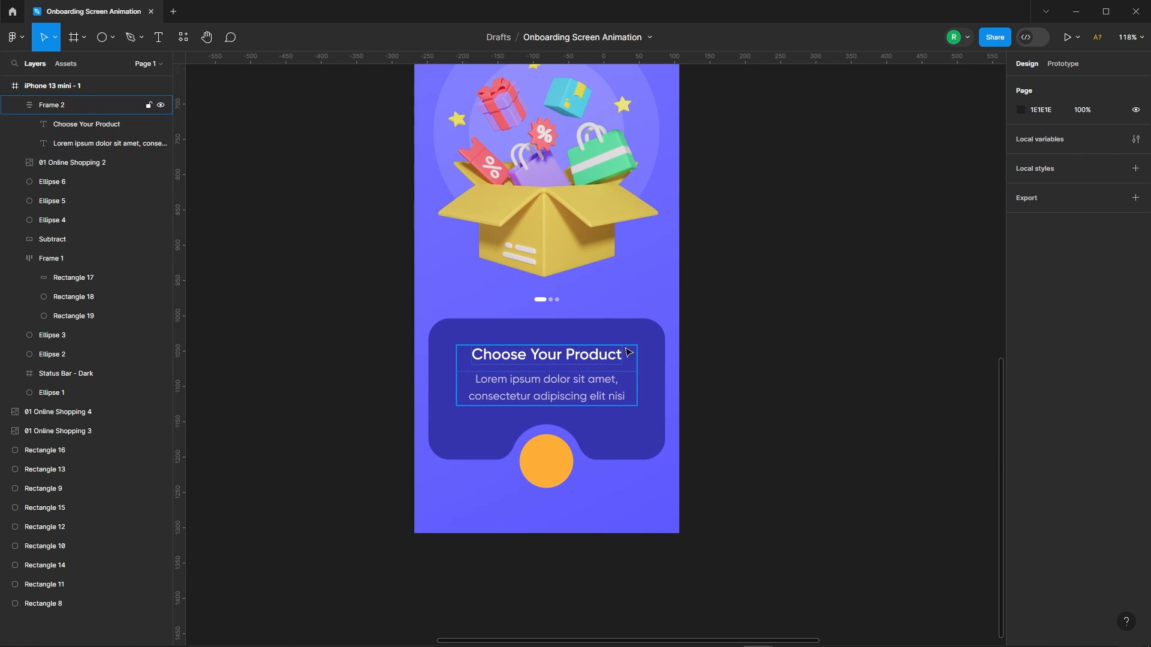
pyautogui.scroll(-1, 596, 384)
pyautogui.click(601, 393)
pyautogui.click(773, 433)
pyautogui.scroll(1, 772, 430)
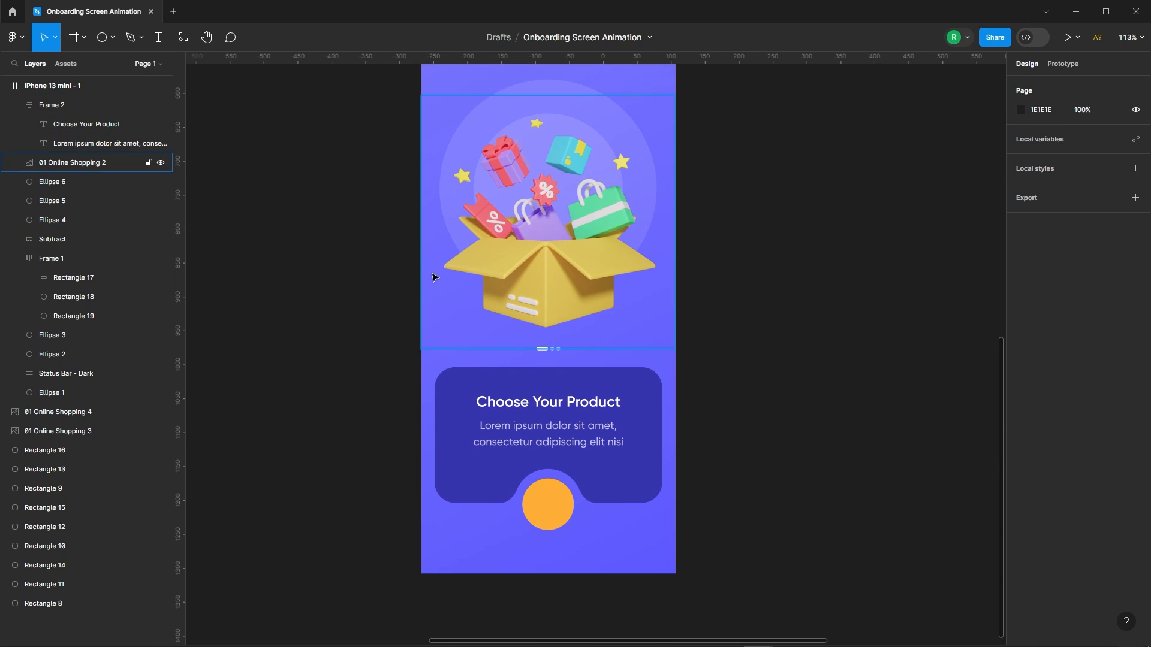
# Group the gift box illustration with the text frame and rename the group G1.
pyautogui.scroll(-2, 441, 291)
pyautogui.click(534, 214)
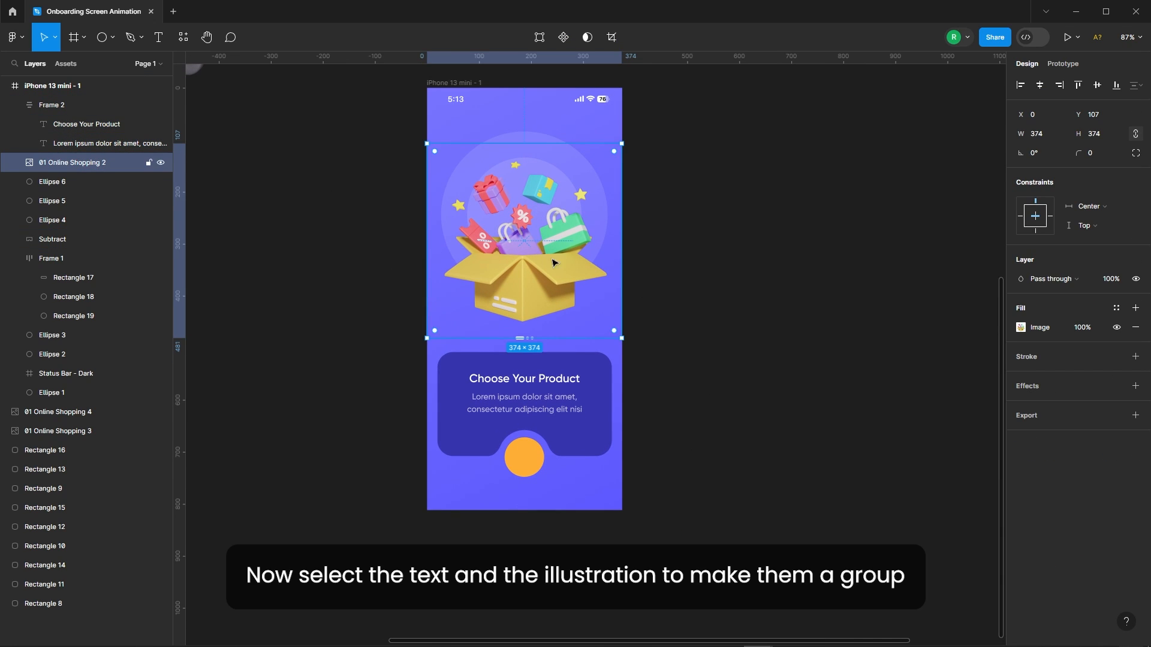
pyautogui.keyDown('shift'); pyautogui.click(541, 398); pyautogui.keyUp('shift')
pyautogui.rightClick(548, 254)
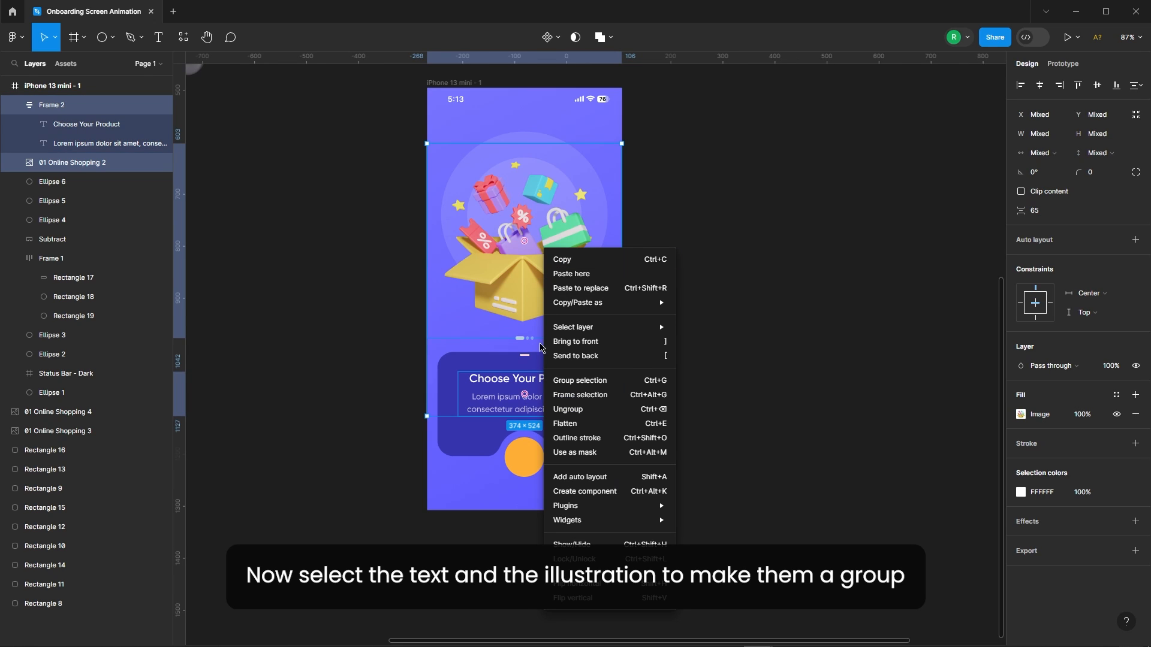
pyautogui.click(582, 382)
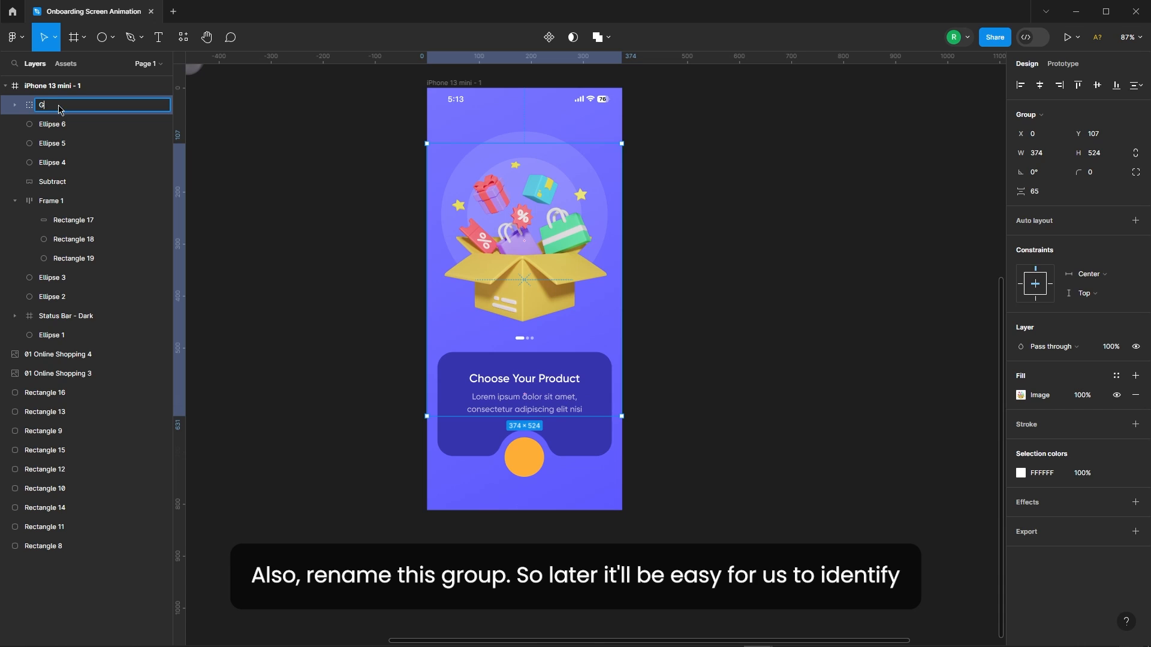
pyautogui.press('Return')
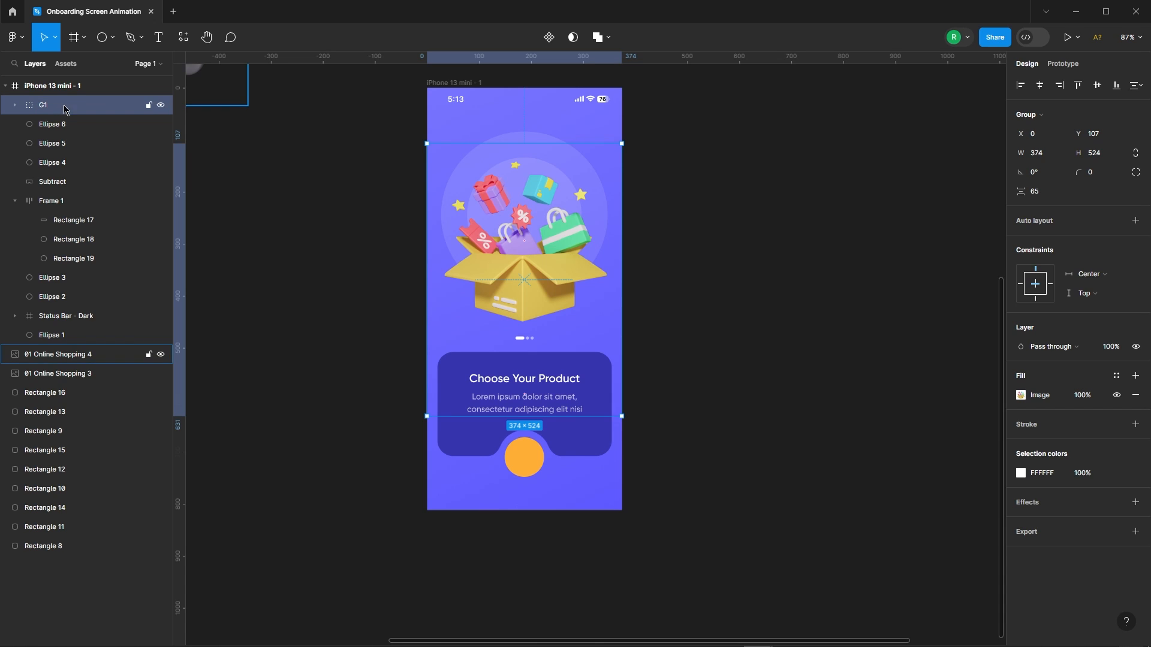
# Group the two translucent background circles, hiding G1 while selecting them and showing it again.
pyautogui.click(160, 105)
pyautogui.click(419, 244)
pyautogui.click(552, 187)
pyautogui.keyDown('shift'); pyautogui.click(534, 151); pyautogui.keyUp('shift')
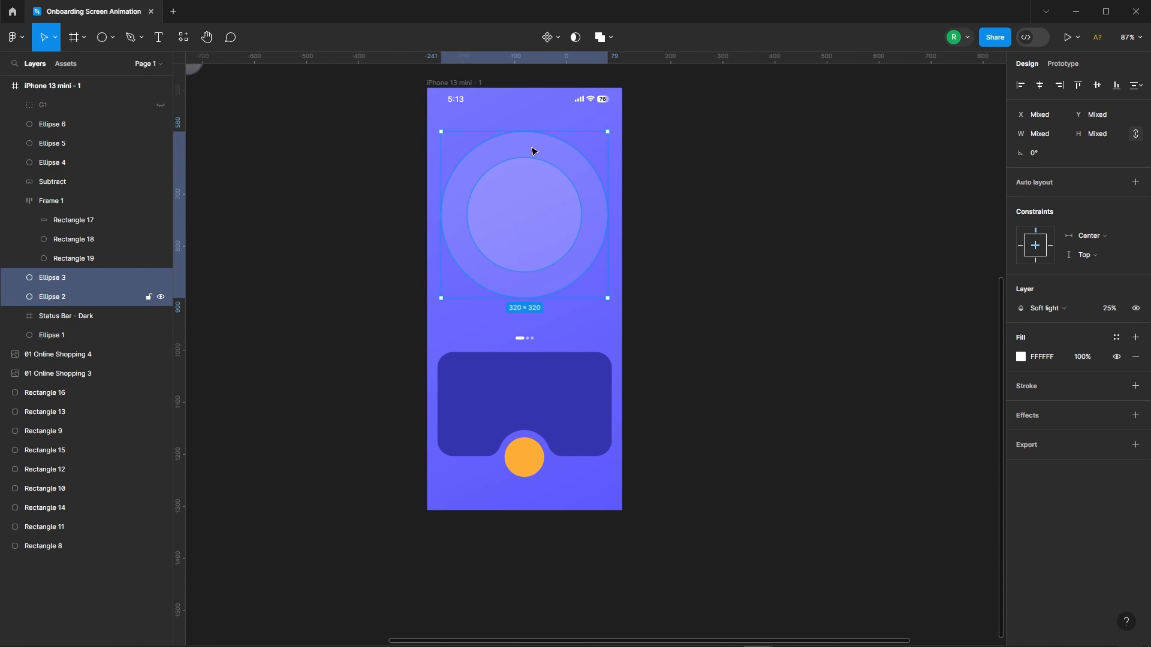
pyautogui.rightClick(523, 143)
pyautogui.click(560, 276)
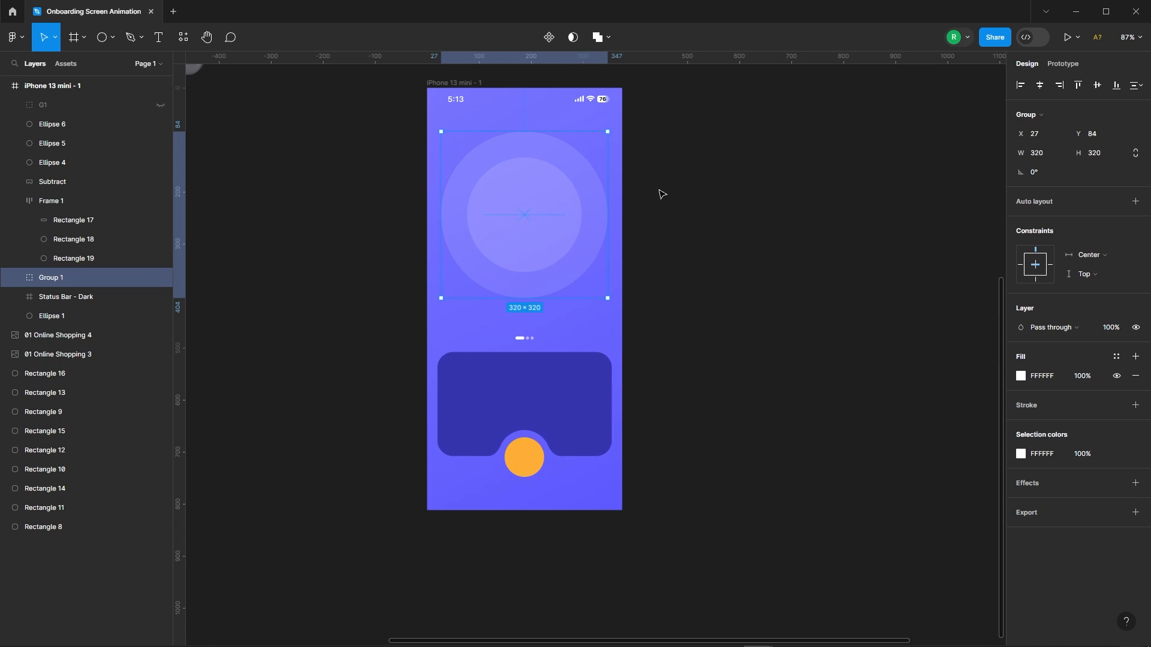
pyautogui.click(689, 196)
pyautogui.click(161, 106)
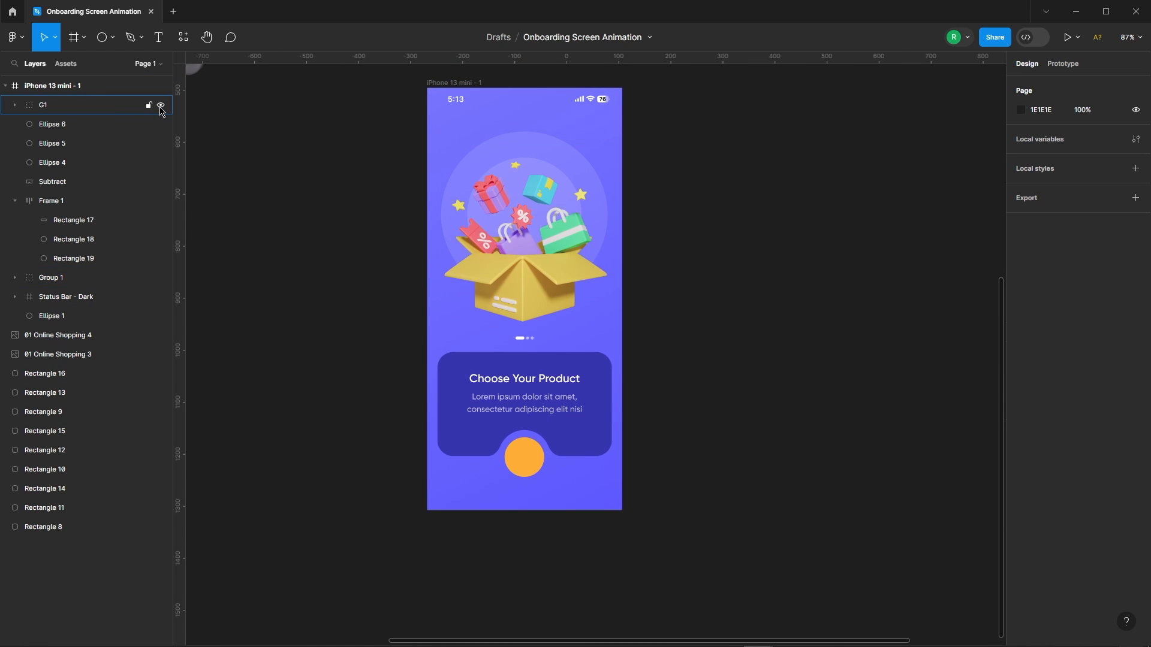
pyautogui.click(160, 107)
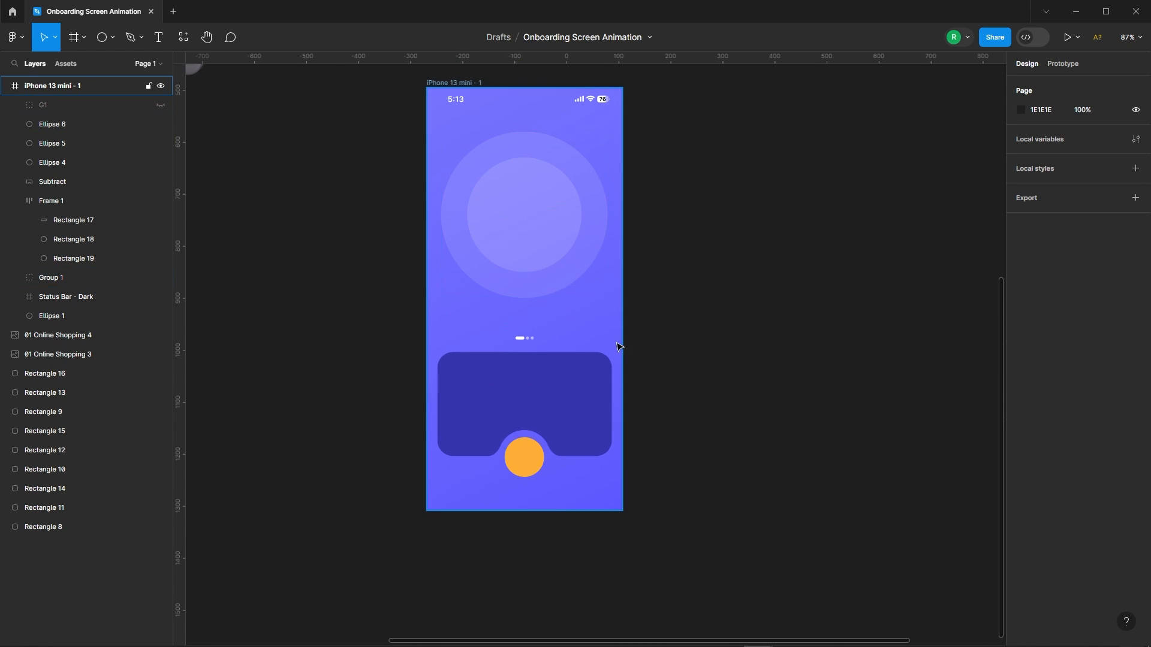
pyautogui.scroll(-4, 730, 344)
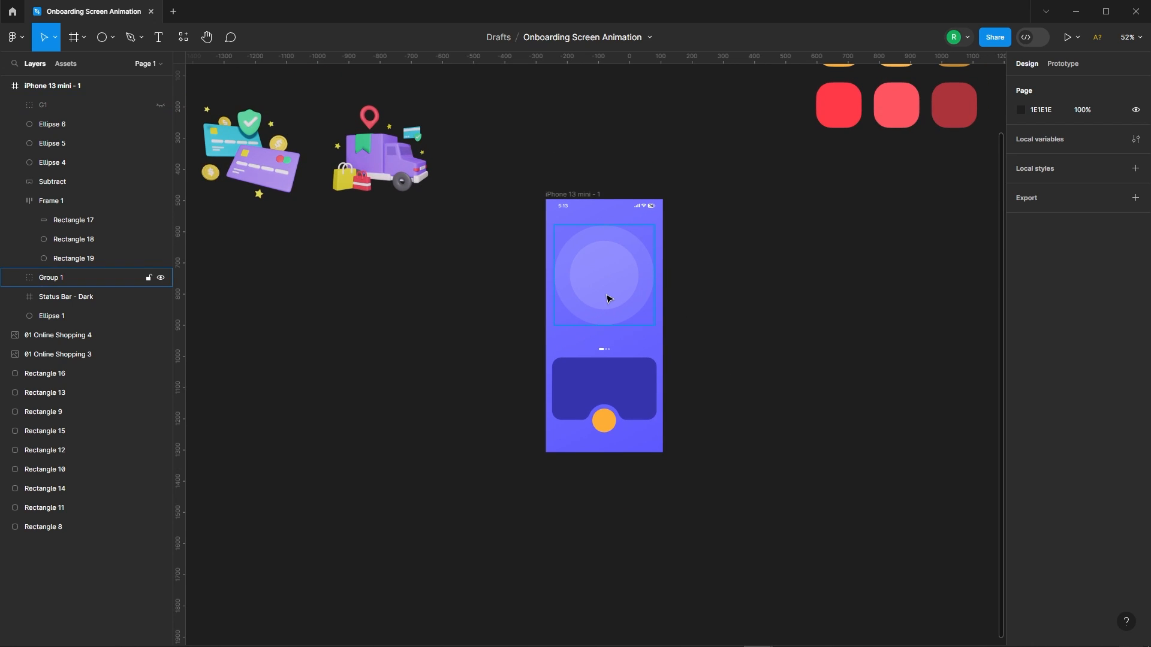
pyautogui.click(161, 106)
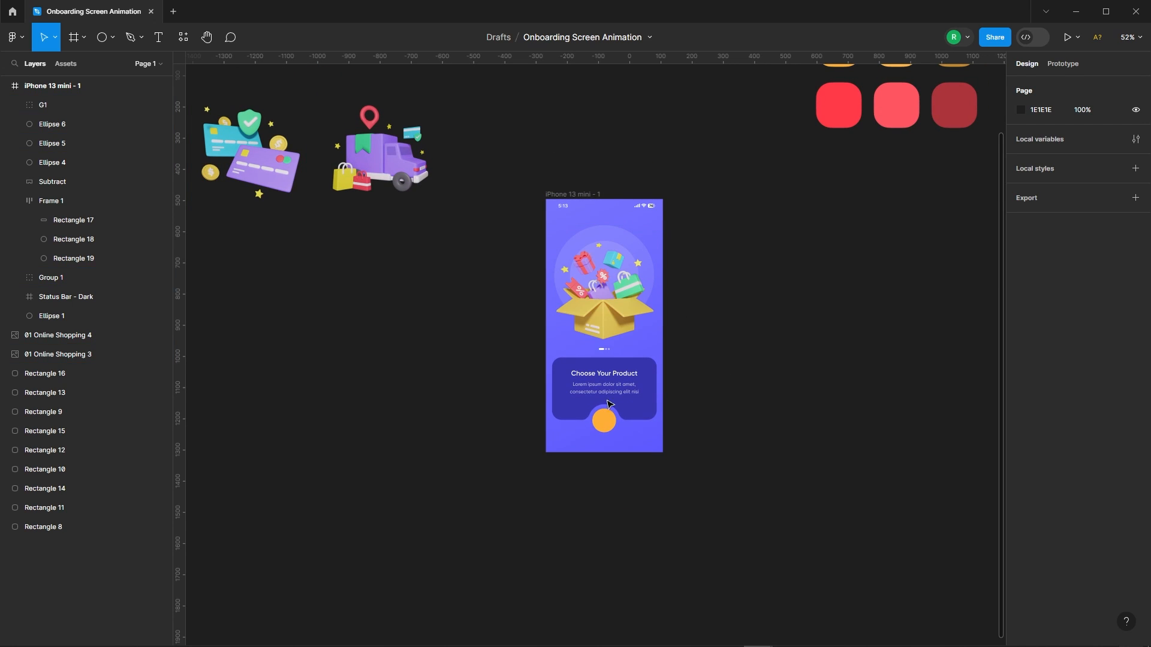
# Duplicate the text frame onto the canvas beside the phone and hide the G1 group.
pyautogui.doubleClick(632, 384)
pyautogui.moveTo(632, 384); pyautogui.dragTo(844, 377)
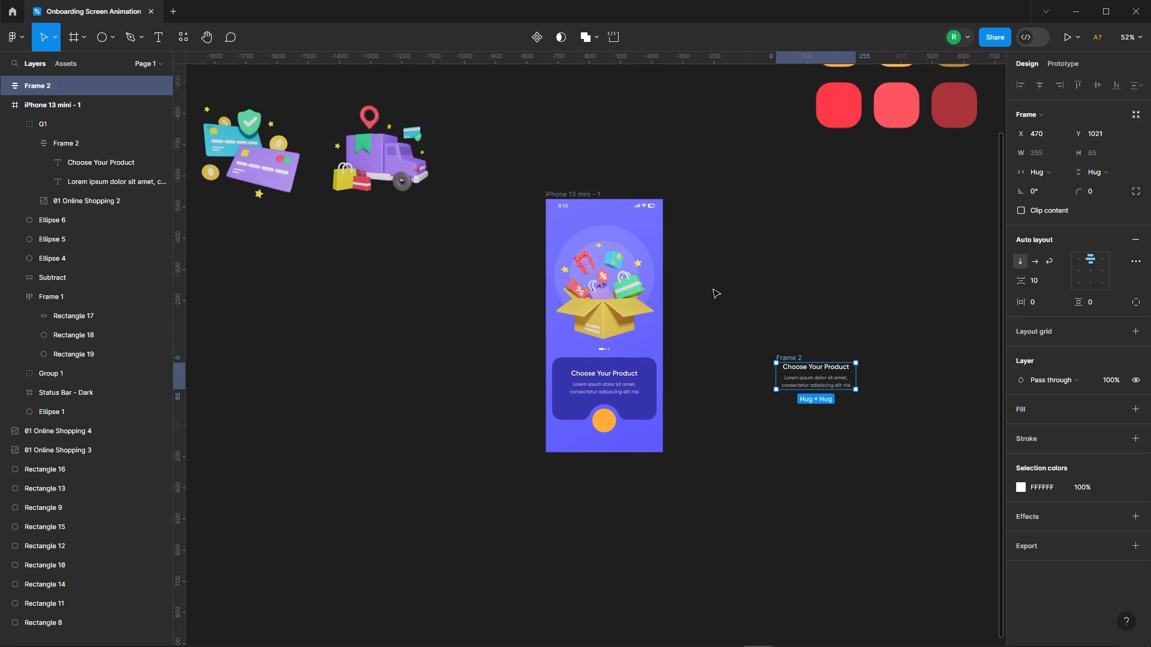
pyautogui.click(612, 293)
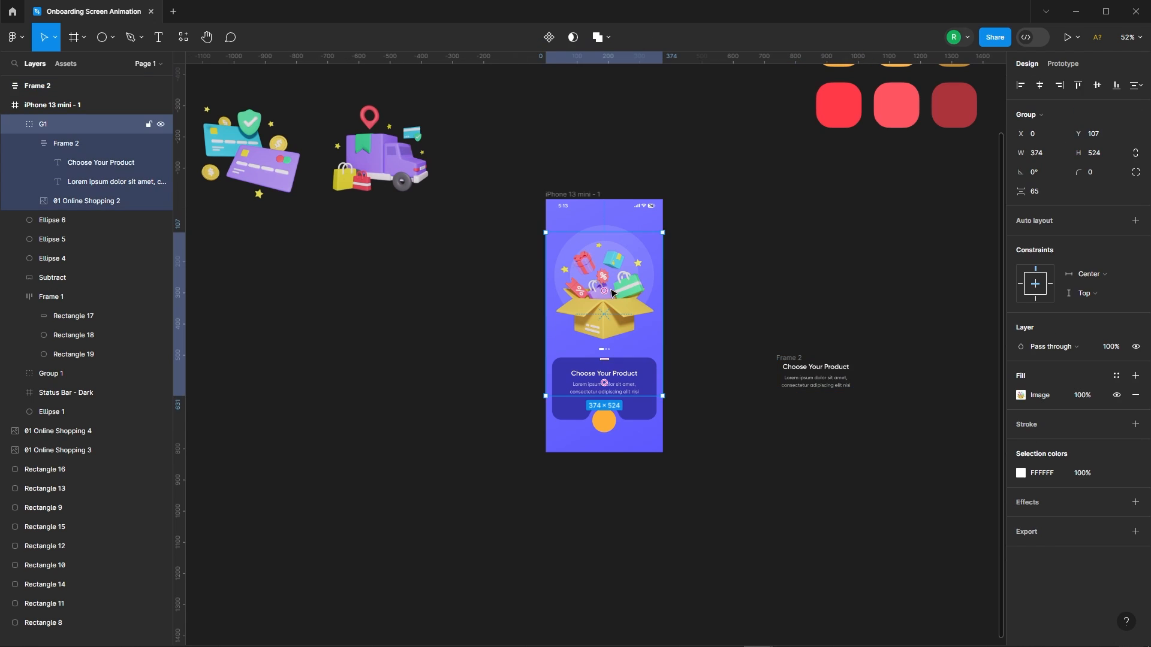
pyautogui.click(161, 124)
pyautogui.click(378, 326)
# Place the credit card illustration inside the phone frame, centre it horizontally and position it at Y 120.
pyautogui.click(251, 160)
pyautogui.moveTo(251, 161); pyautogui.dragTo(625, 328)
pyautogui.scroll(5, 643, 280)
pyautogui.click(1040, 85)
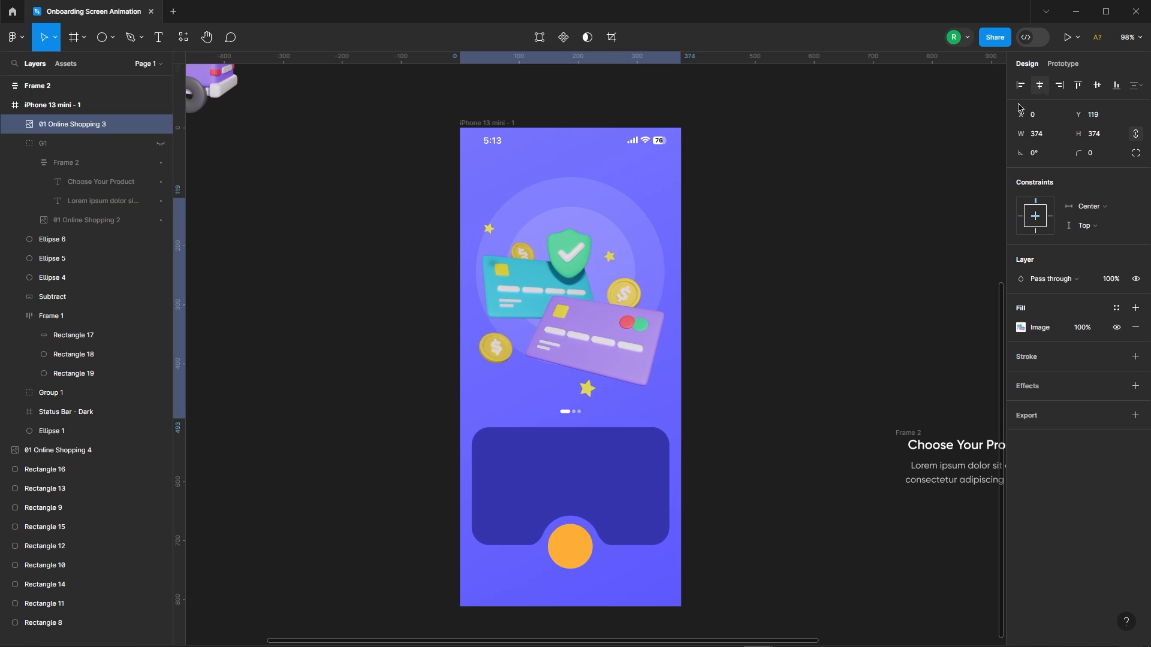
pyautogui.moveTo(598, 277); pyautogui.dragTo(597, 277)
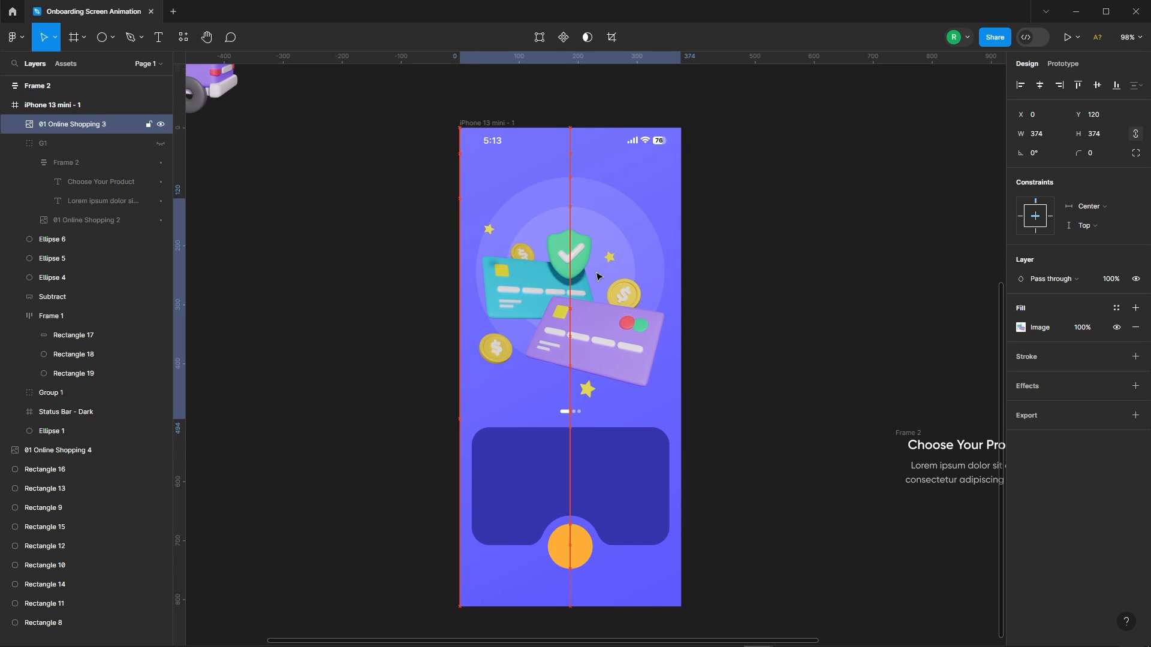
pyautogui.click(850, 292)
# Duplicate the spare text frame onto the card, centre it horizontally and position it at Y 546.
pyautogui.scroll(-3, 601, 274)
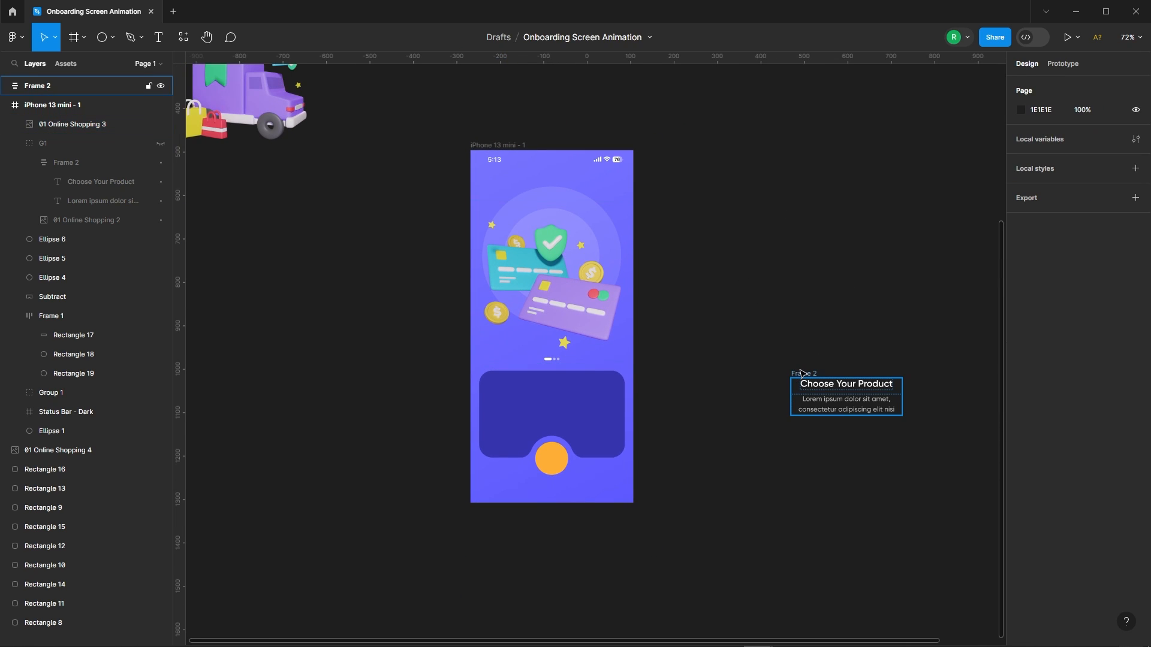
pyautogui.moveTo(802, 373); pyautogui.dragTo(510, 380)
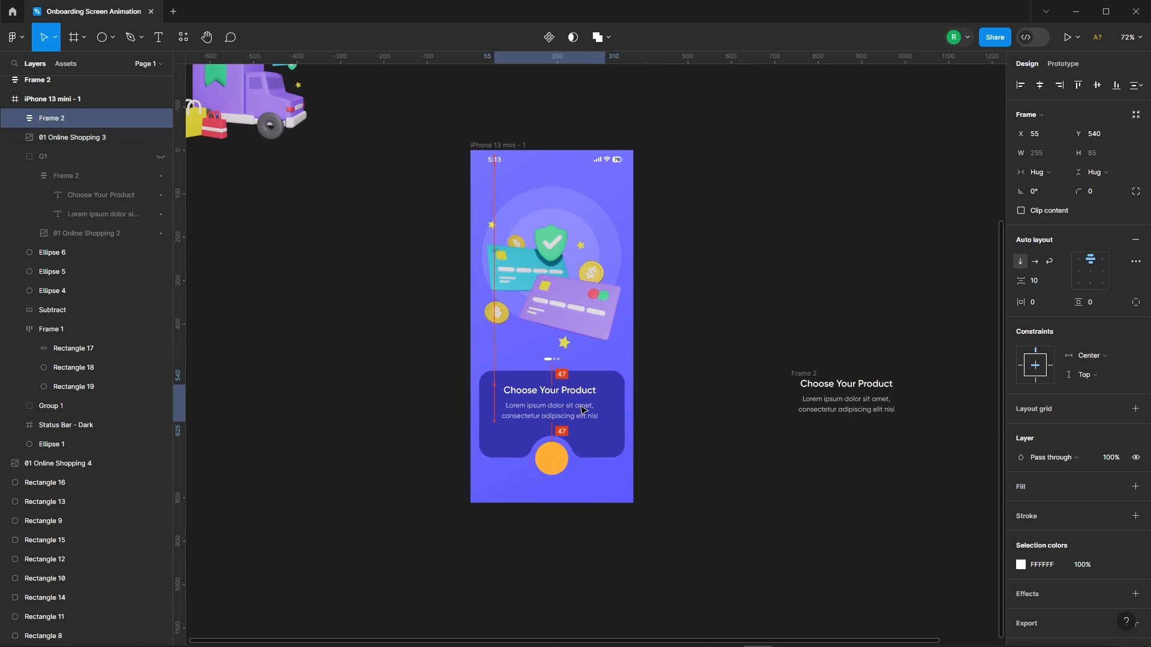
pyautogui.click(1041, 89)
pyautogui.scroll(5, 520, 487)
pyautogui.press('Down')
pyautogui.press('Down')
pyautogui.press('Down')
pyautogui.press('Down')
pyautogui.press('Down')
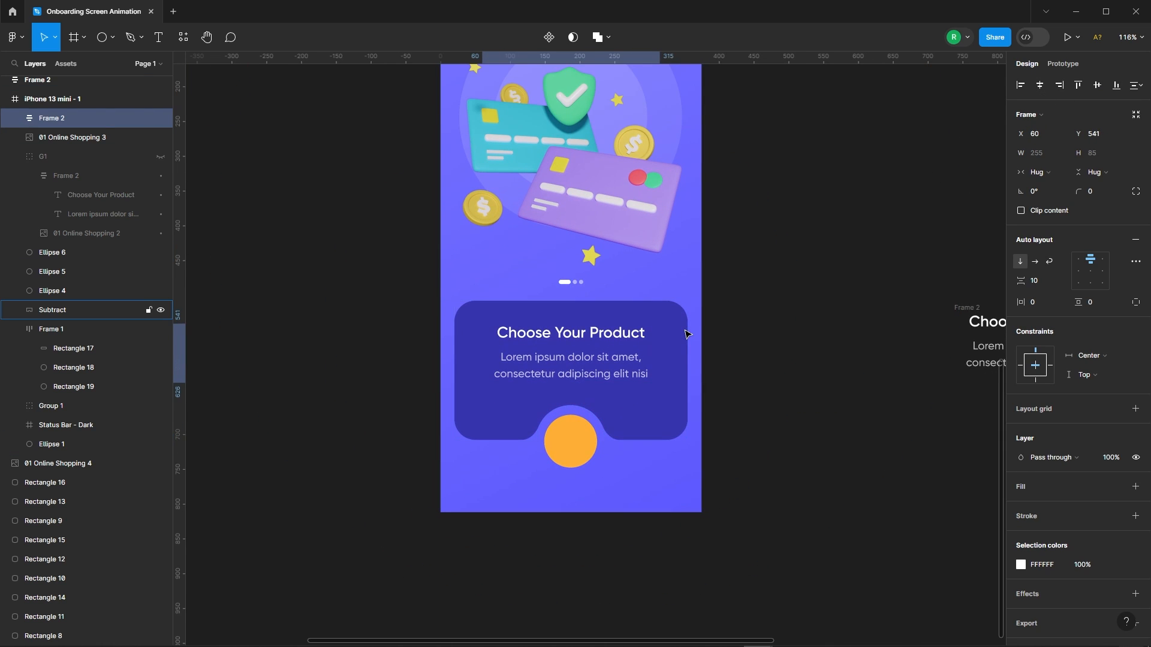
pyautogui.press('Down')
pyautogui.press('alt')
pyautogui.click(730, 384)
# Change the copied heading on the card to "Choose Payment Method".
pyautogui.doubleClick(556, 337)
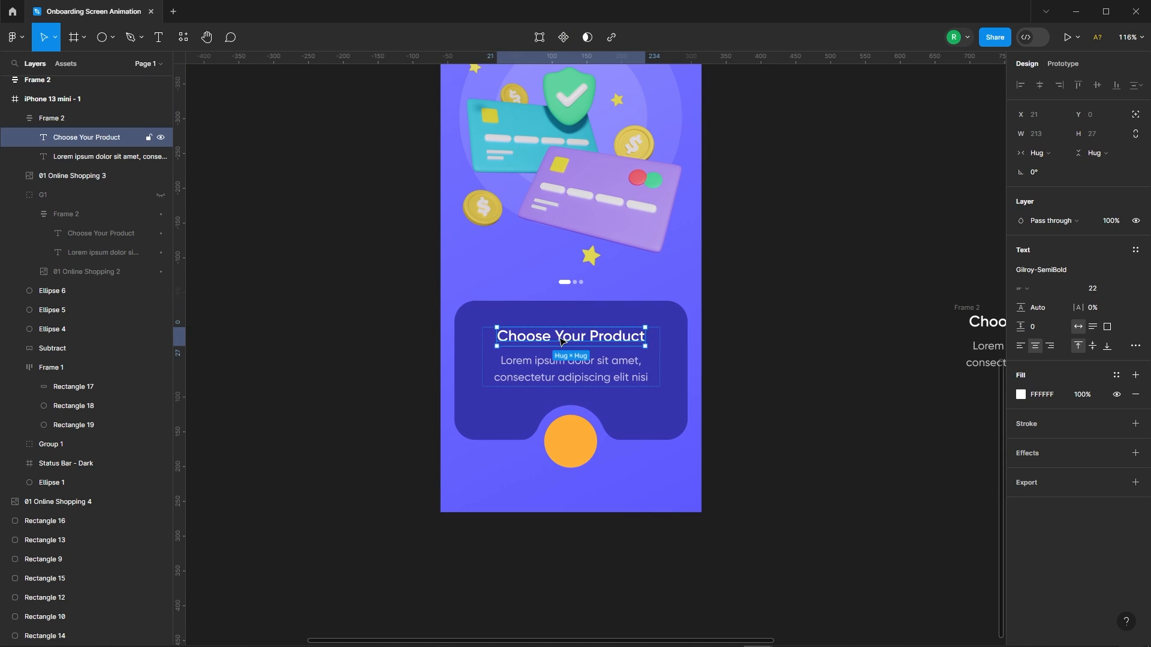
pyautogui.doubleClick(556, 337)
pyautogui.moveTo(555, 337); pyautogui.dragTo(646, 331)
pyautogui.write('Payment M')
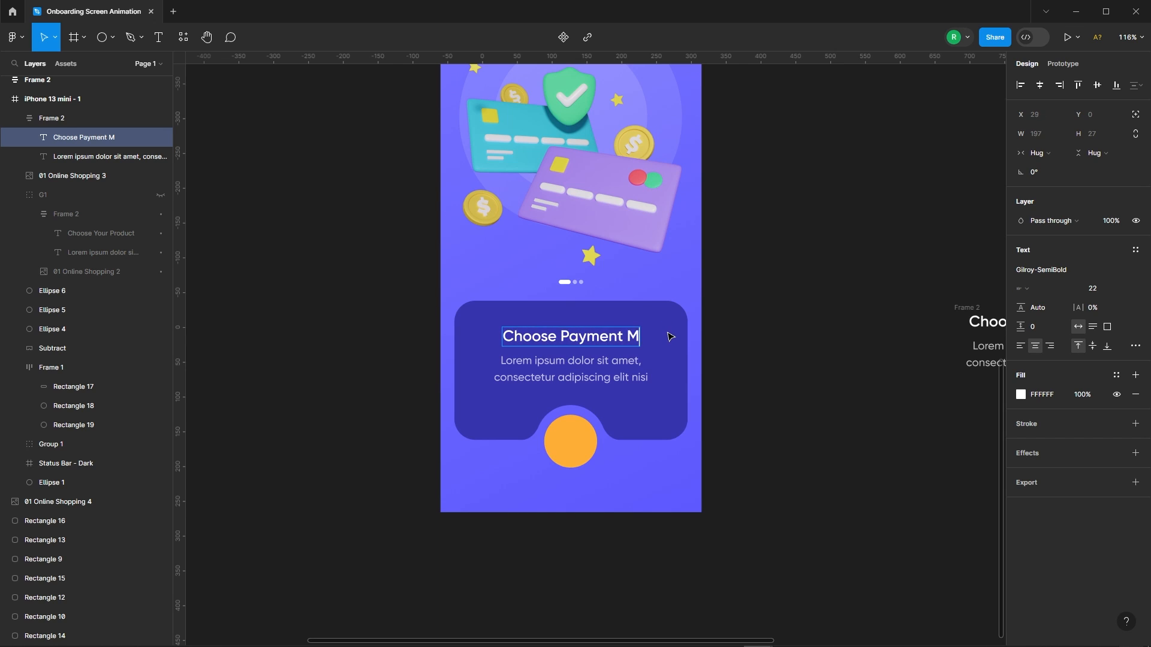
pyautogui.click(808, 347)
pyautogui.click(814, 370)
pyautogui.click(618, 351)
pyautogui.scroll(-5, 647, 400)
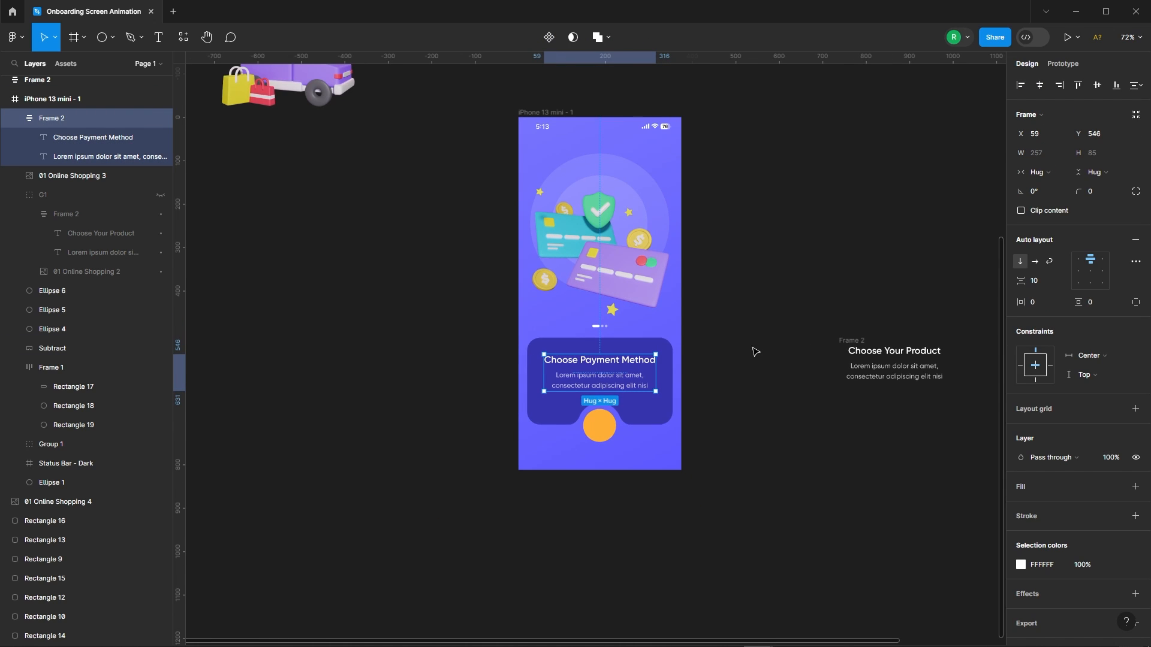
# Group the credit card illustration with the "Choose Payment Method" text frame and name the group G2.
pyautogui.click(681, 296)
pyautogui.click(656, 281)
pyautogui.keyDown('shift'); pyautogui.click(600, 369); pyautogui.keyUp('shift')
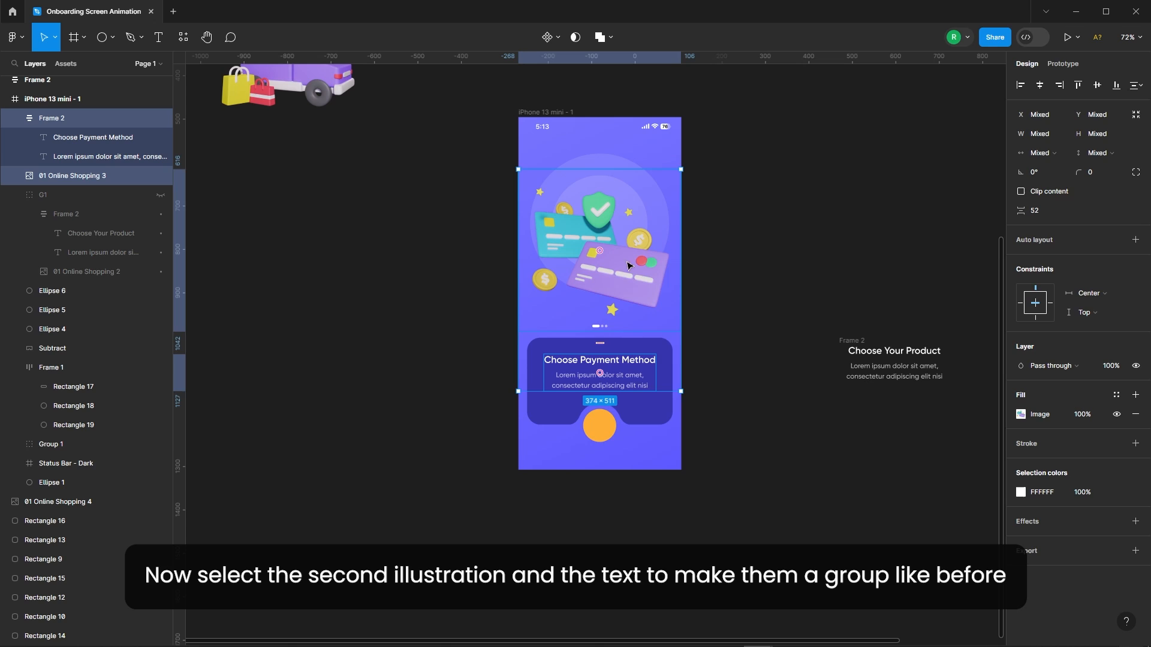
pyautogui.rightClick(619, 252)
pyautogui.click(652, 379)
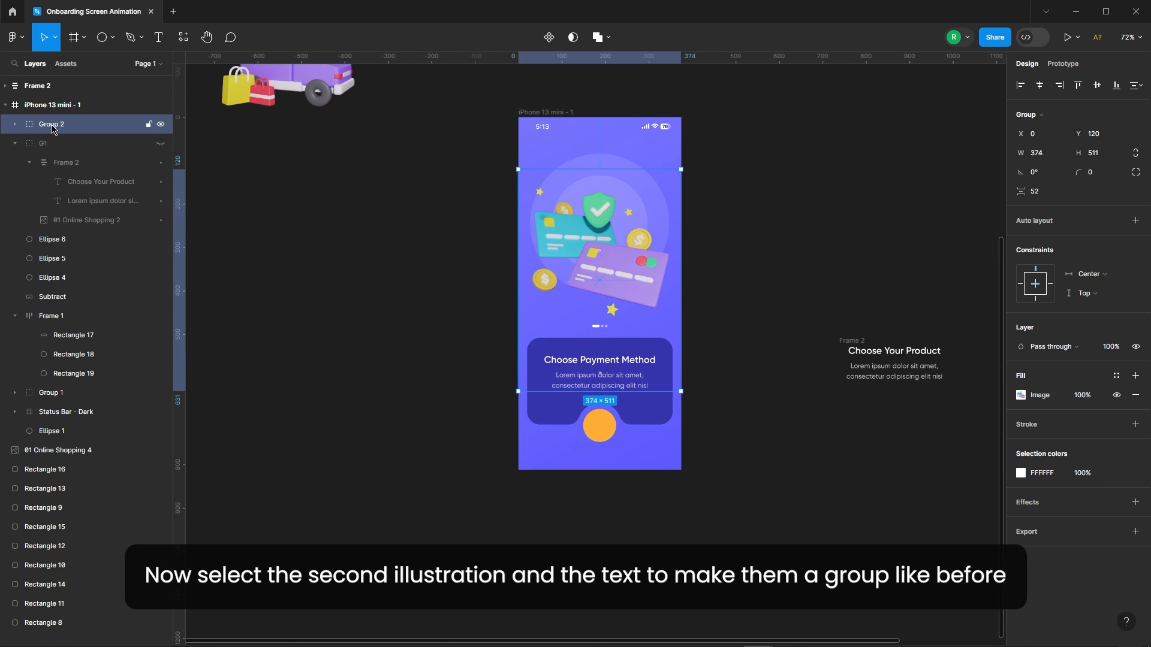
pyautogui.write('G2')
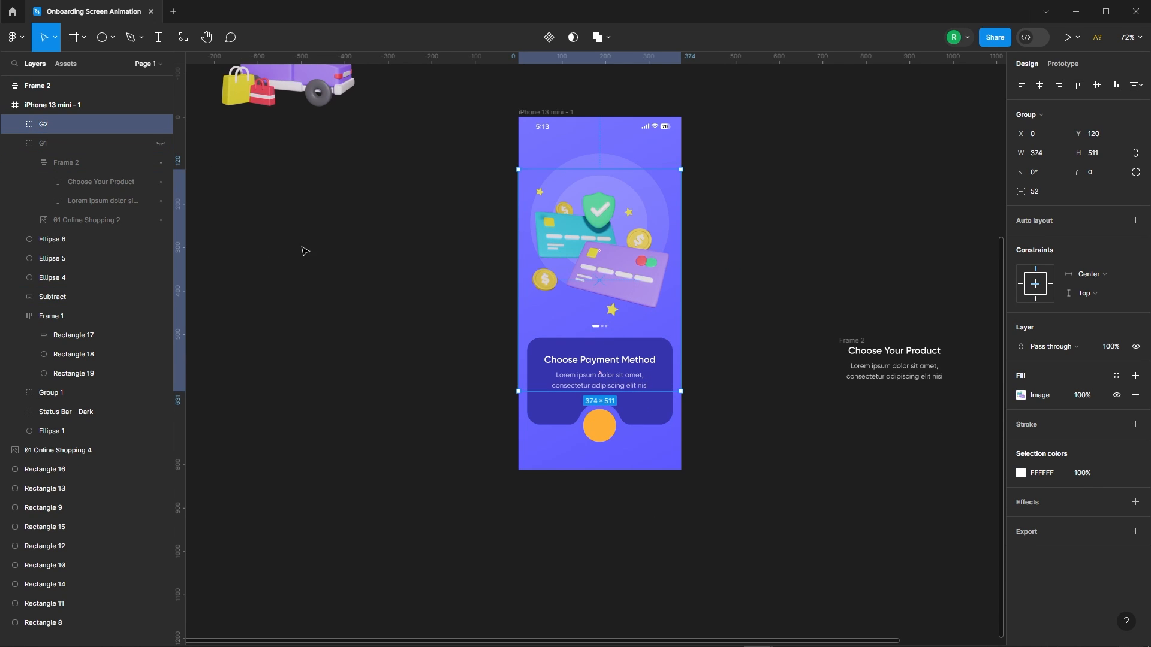
pyautogui.click(303, 249)
# Hide the G2 group and place the delivery truck illustration inside the phone frame, centred horizontally at Y 122.
pyautogui.click(161, 124)
pyautogui.scroll(-2, 408, 365)
pyautogui.scroll(-1, 408, 365)
pyautogui.moveTo(323, 171); pyautogui.dragTo(562, 278)
pyautogui.scroll(5, 542, 281)
pyautogui.click(1037, 88)
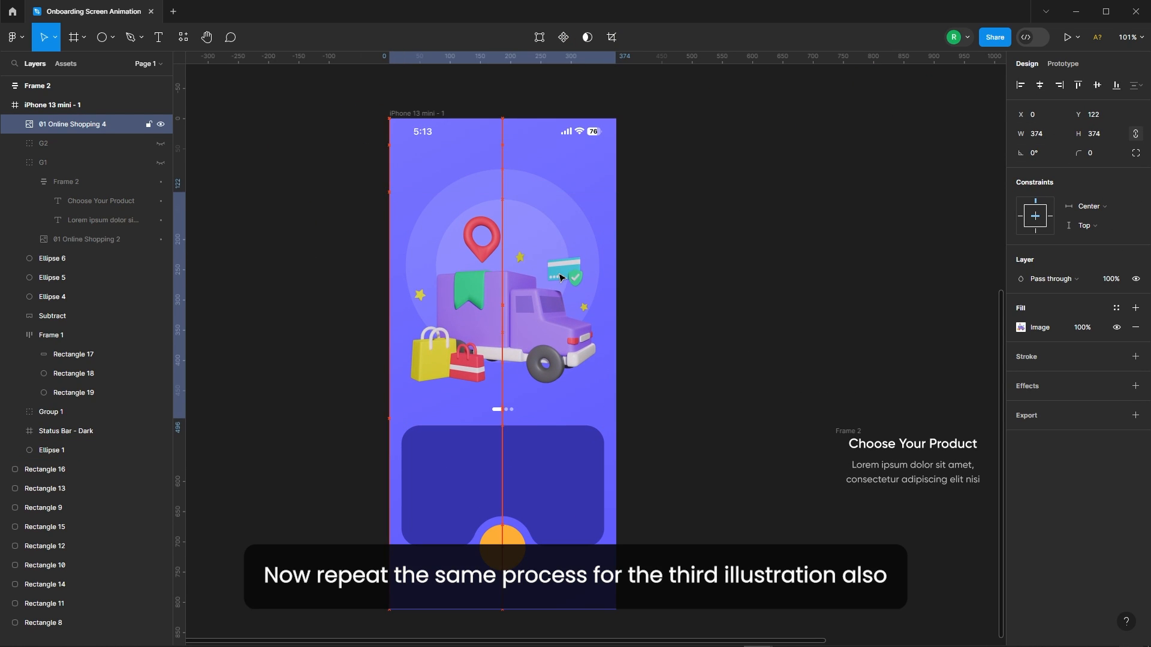
# Move the spare text frame from the canvas onto the phone's dark blue card, centre it horizontally and position it at Y 546.
pyautogui.click(771, 343)
pyautogui.moveTo(946, 448); pyautogui.dragTo(573, 470)
pyautogui.click(1041, 86)
pyautogui.scroll(-1, 562, 438)
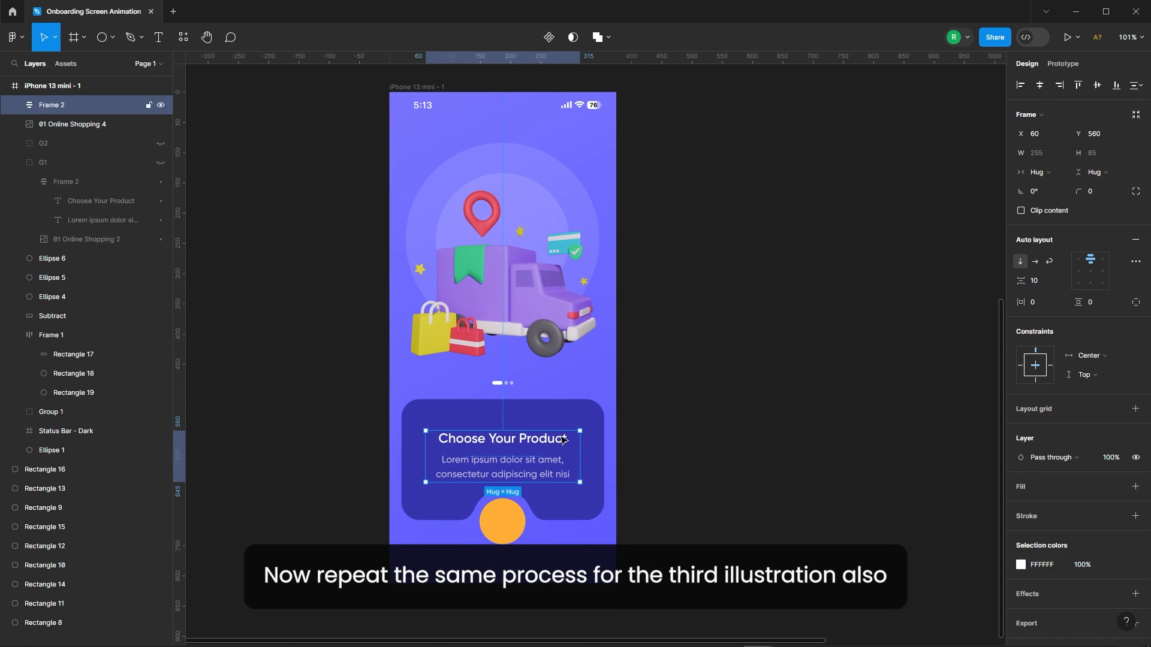
pyautogui.hotkey('shift', 'Up')
pyautogui.press('Up')
pyautogui.press('Up')
pyautogui.press('Up')
pyautogui.press('alt')
pyautogui.press('Up')
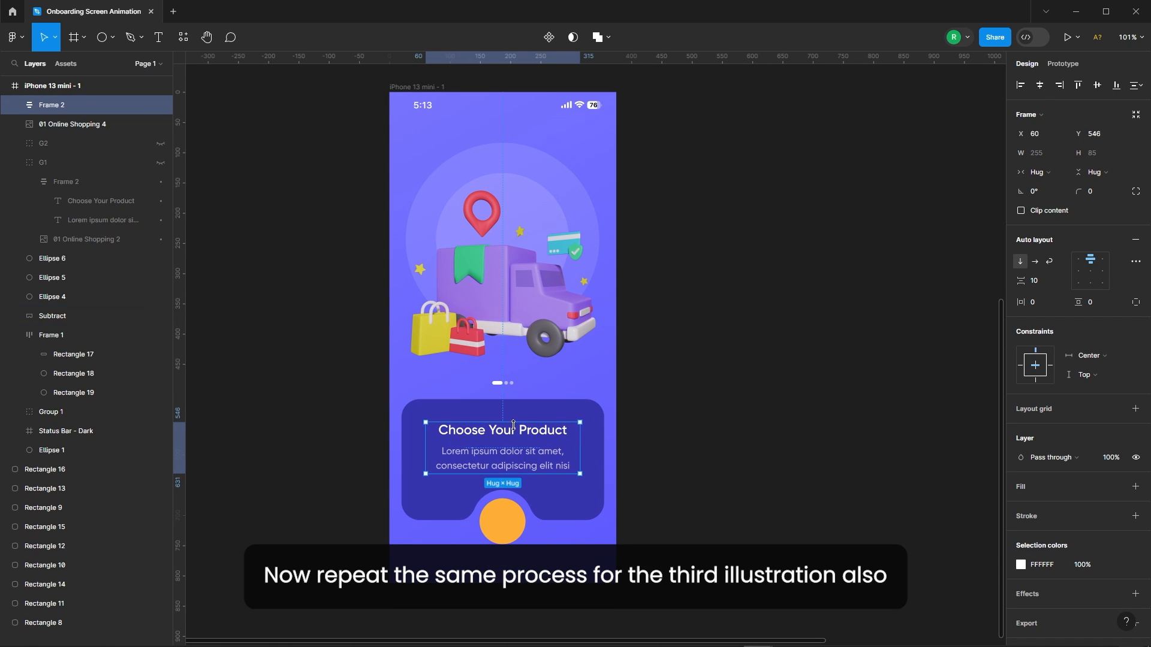
# Change the heading on the card to "Get Order On Time".
pyautogui.scroll(-1, 501, 425)
pyautogui.doubleClick(485, 428)
pyautogui.write('Get Order On T')
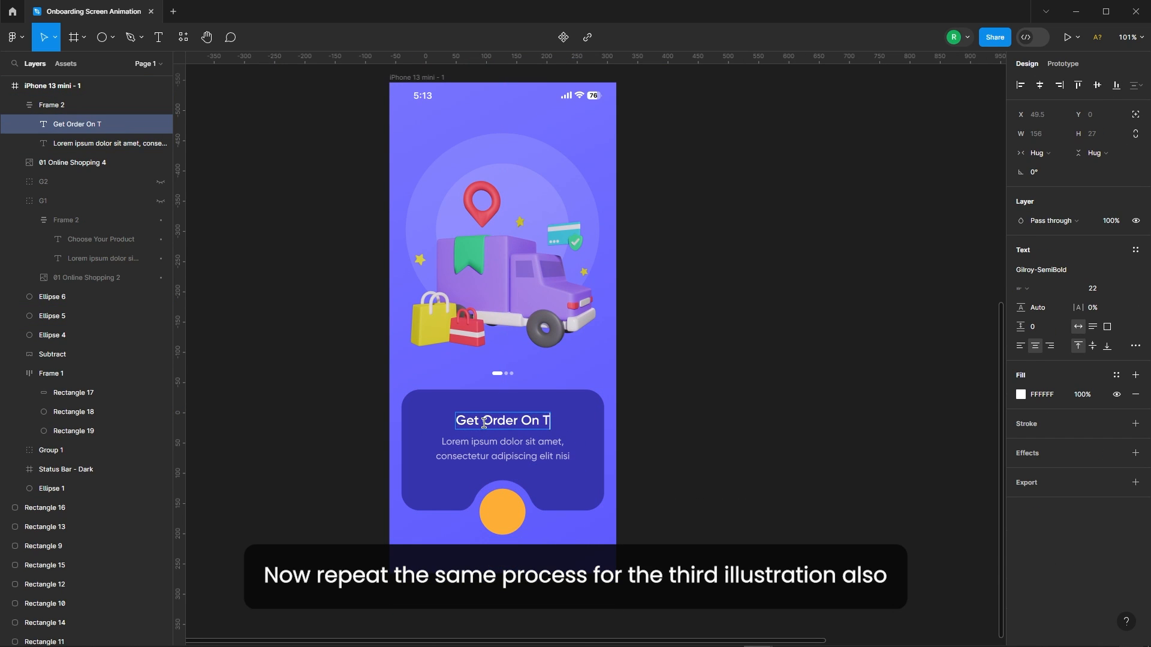
pyautogui.write('ime')
pyautogui.click(531, 443)
# Group the delivery truck illustration with the "Get Order On Time" text frame and name the group G3.
pyautogui.click(545, 328)
pyautogui.keyDown('shift'); pyautogui.click(545, 427); pyautogui.keyUp('shift')
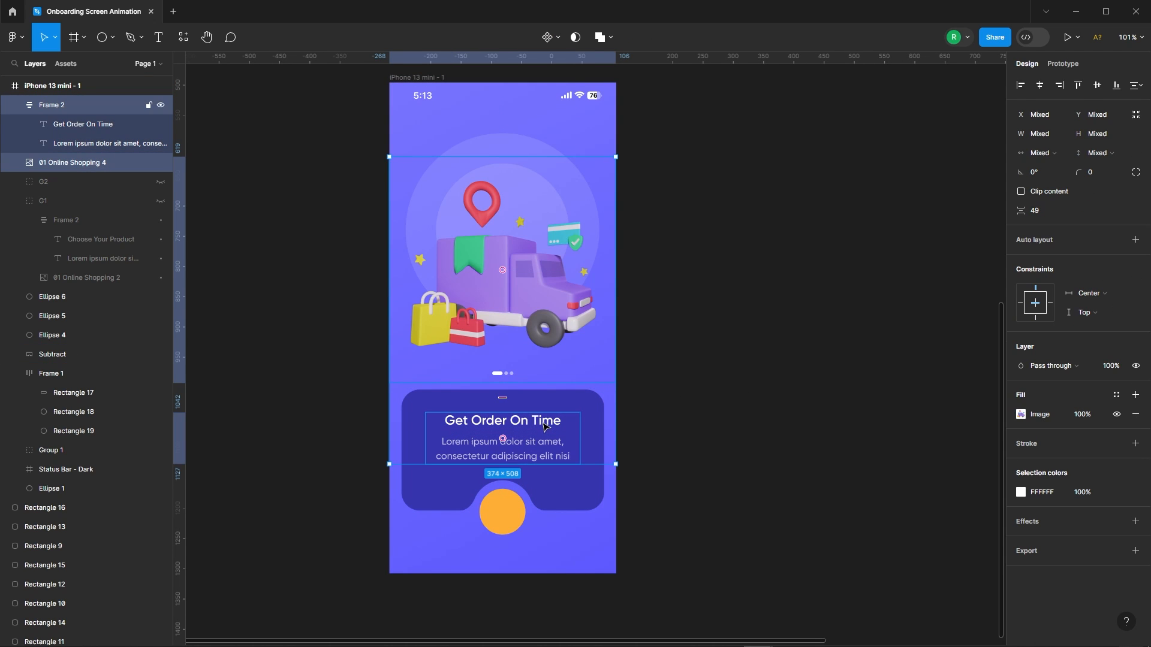
pyautogui.rightClick(556, 426)
pyautogui.click(599, 412)
pyautogui.doubleClick(53, 106)
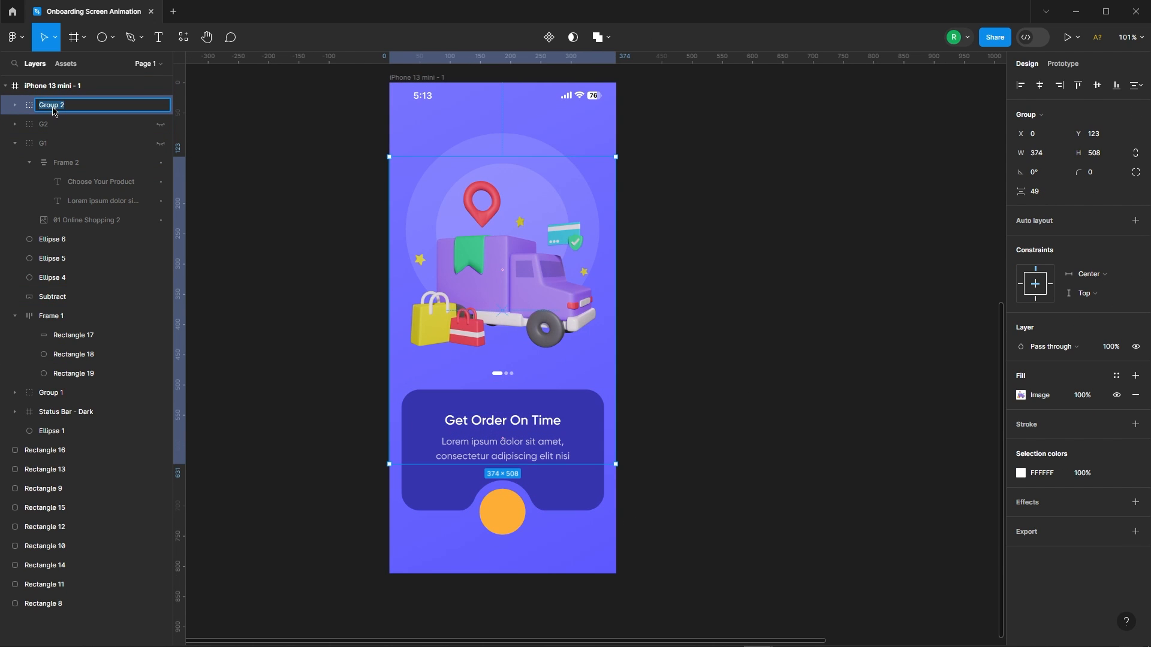
pyautogui.write('G3')
pyautogui.click(309, 283)
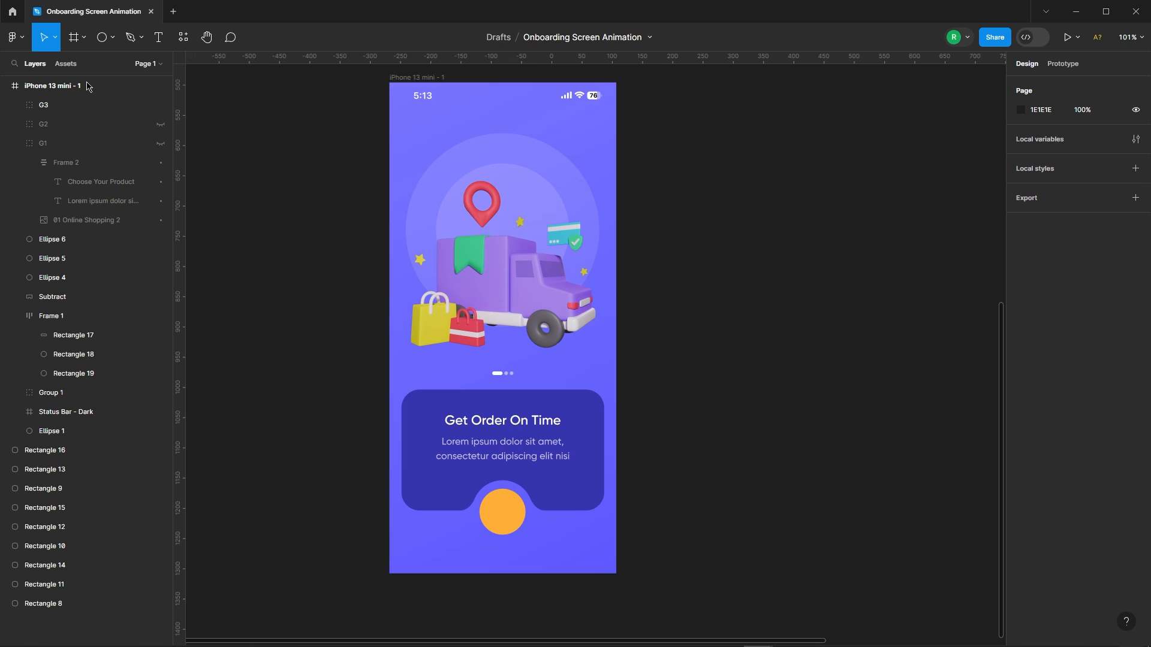
# Hide the G3 group and make the G1 group visible again.
pyautogui.click(160, 104)
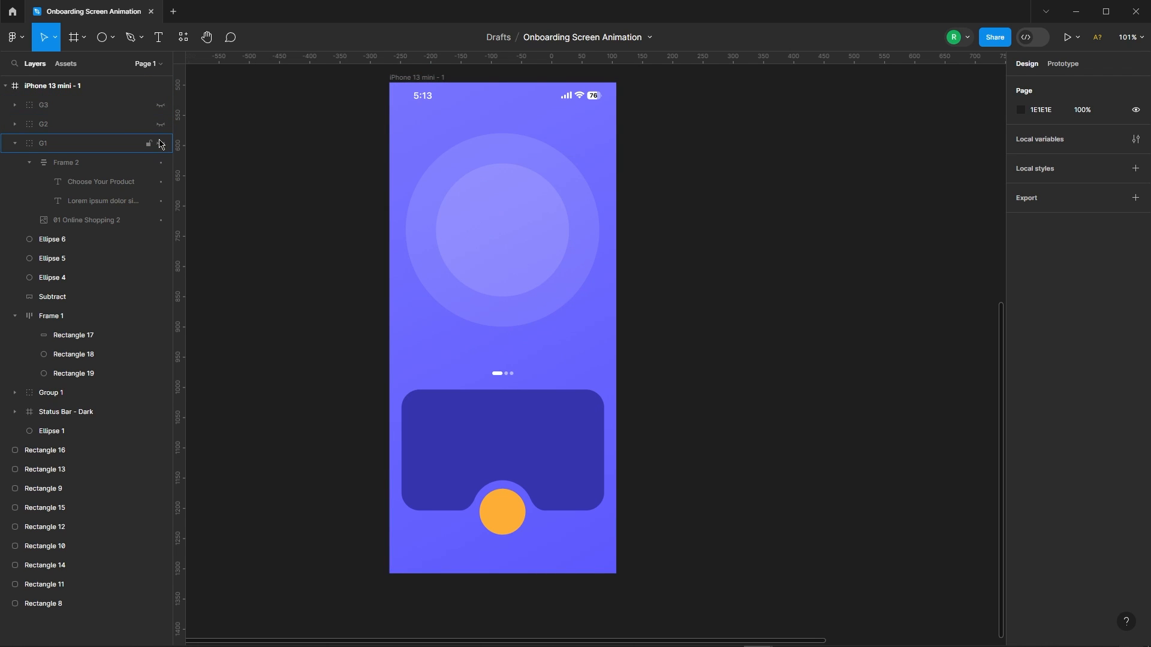
pyautogui.click(161, 144)
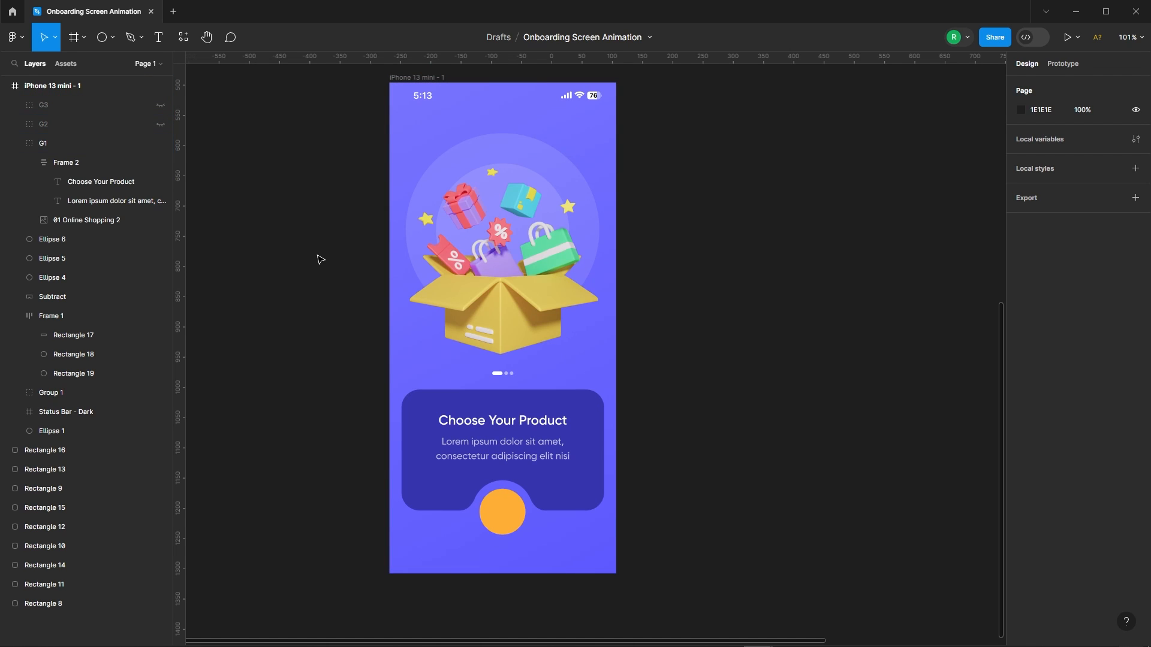
# Insert a check mark icon and a left chevron icon onto the canvas beside the phone with the Open icon plugin.
pyautogui.click(183, 37)
pyautogui.click(252, 175)
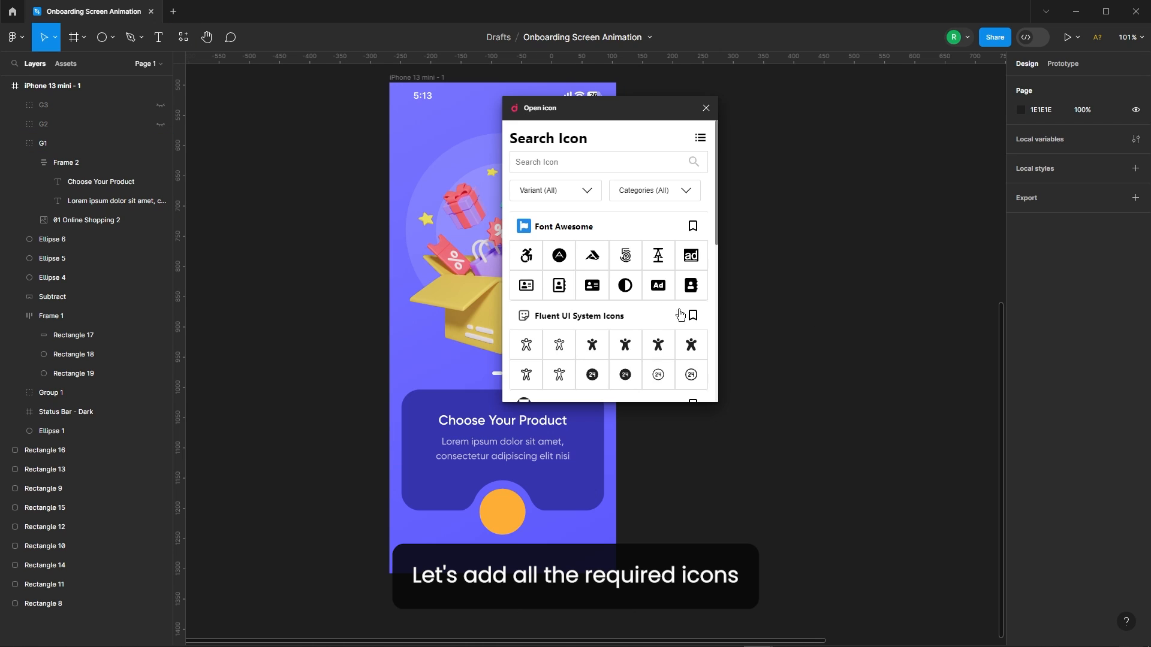
pyautogui.scroll(-10, 567, 310)
pyautogui.click(552, 198)
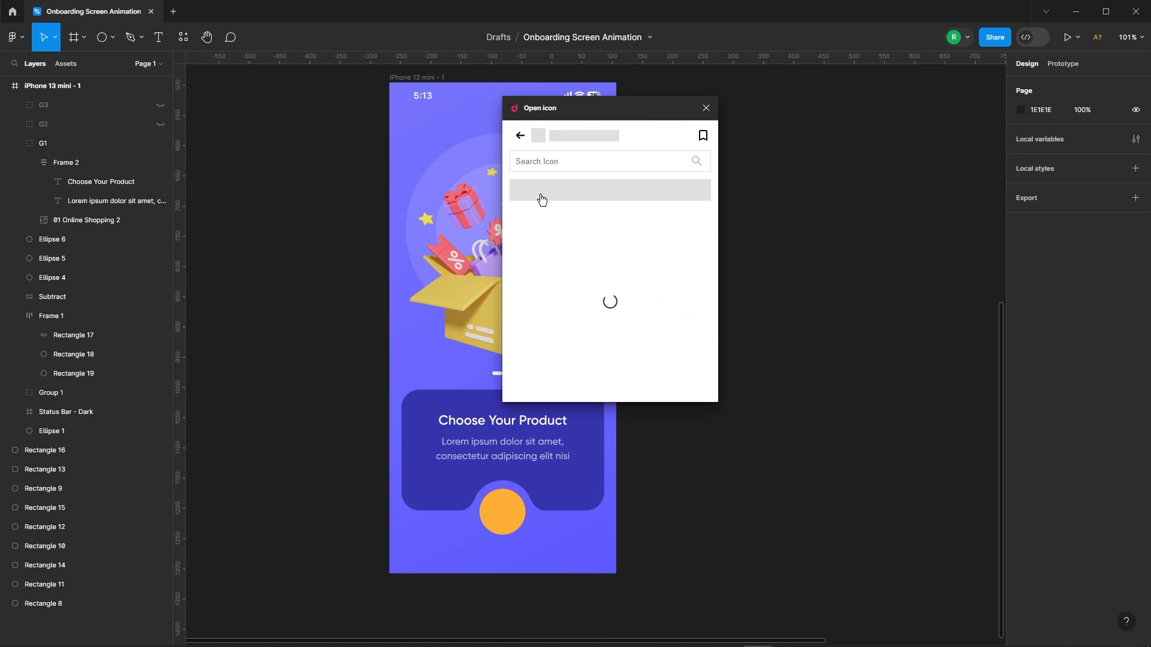
pyautogui.scroll(-5, 623, 307)
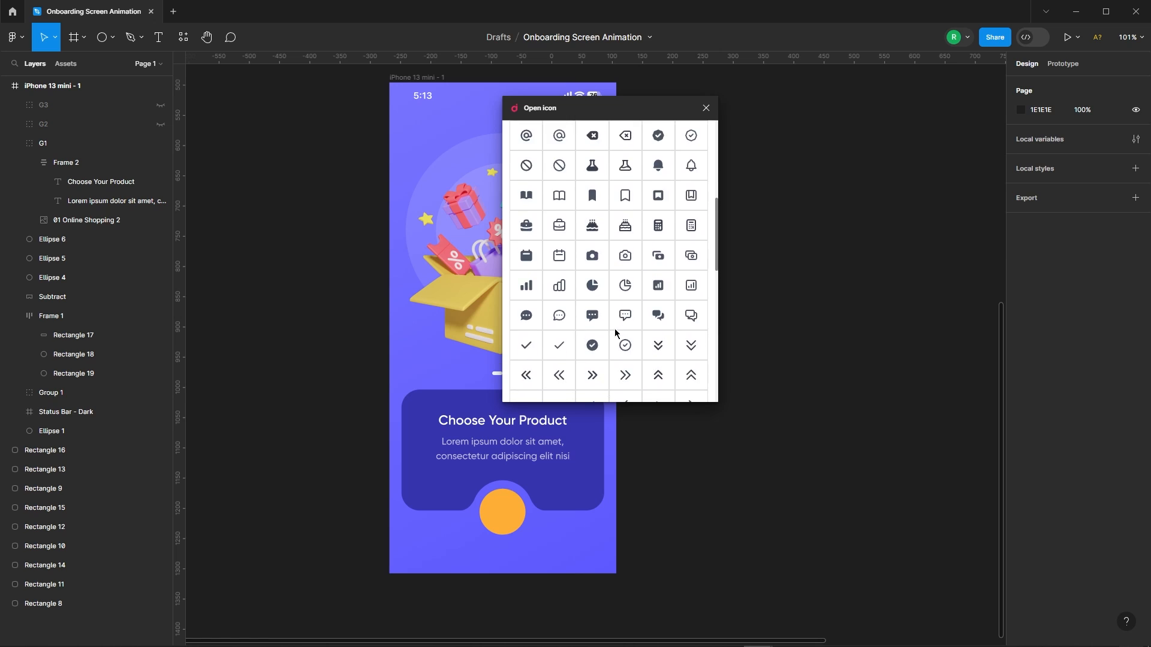
pyautogui.click(526, 238)
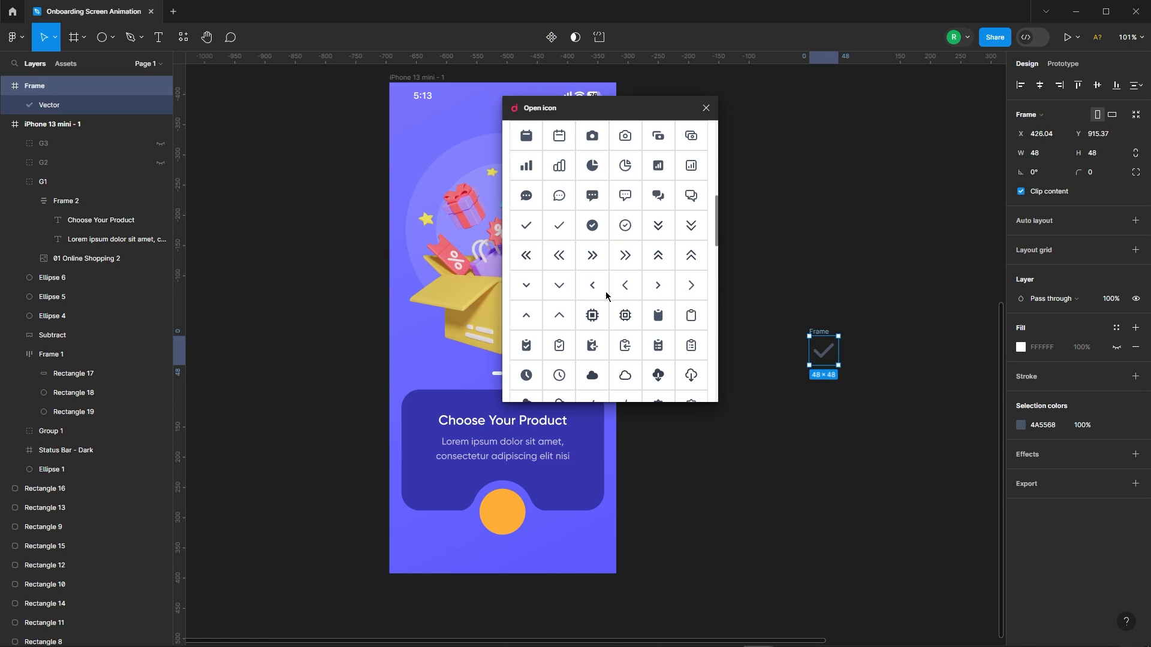
pyautogui.moveTo(744, 430); pyautogui.dragTo(790, 440)
pyautogui.click(706, 108)
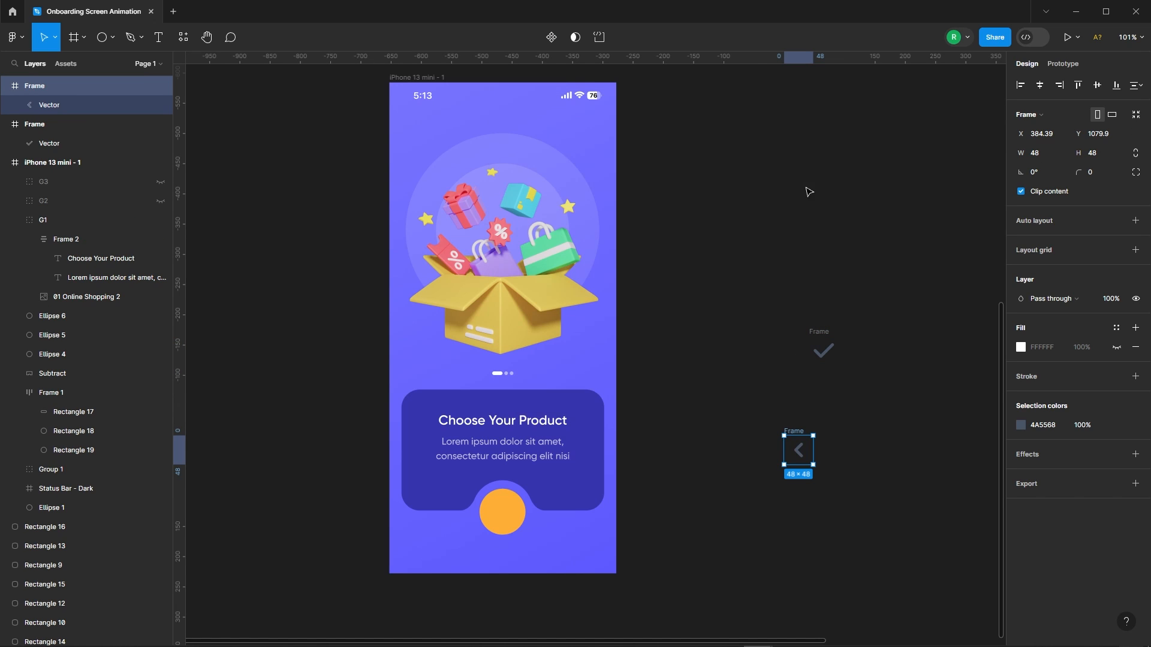
# Set the chevron icon's colour to white, FFFFFF.
pyautogui.click(1022, 427)
pyautogui.moveTo(886, 355); pyautogui.dragTo(861, 331)
pyautogui.click(995, 298)
pyautogui.click(881, 408)
# Move the white chevron onto the orange button circle and flip it horizontally so it points right.
pyautogui.moveTo(796, 430); pyautogui.dragTo(495, 499)
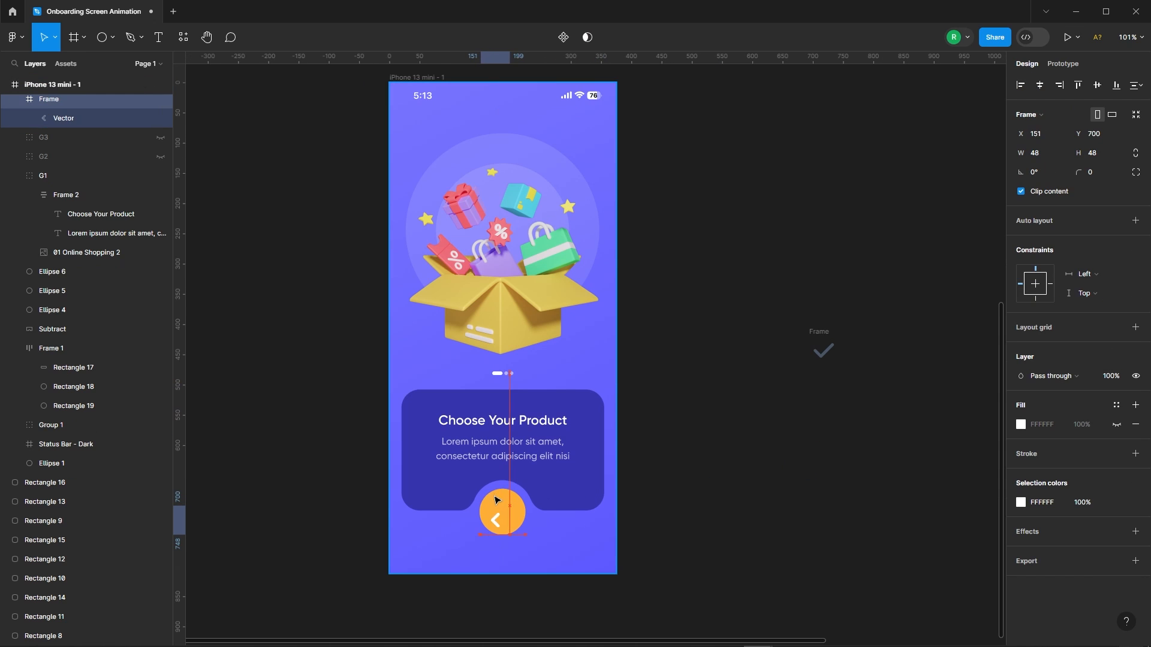
pyautogui.scroll(5, 495, 499)
pyautogui.rightClick(495, 498)
pyautogui.click(534, 612)
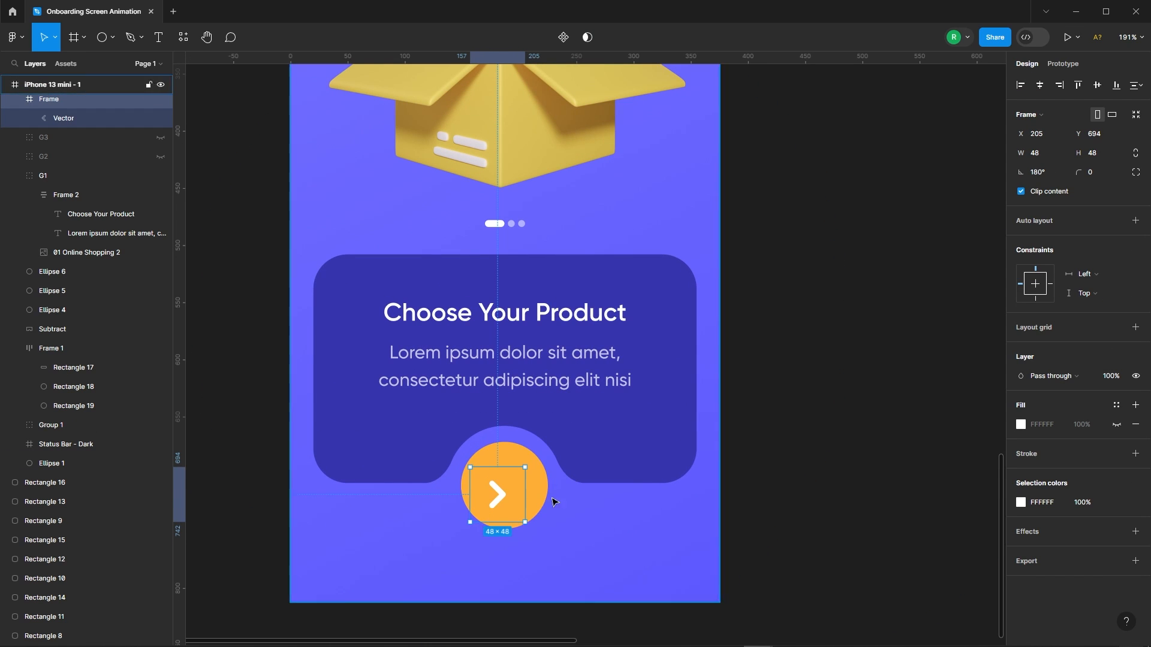
# Resize the chevron icon to 42 × 42 and centre it within the orange circle at X 208, Y 689.
pyautogui.scroll(2, 552, 501)
pyautogui.moveTo(486, 413); pyautogui.dragTo(497, 402)
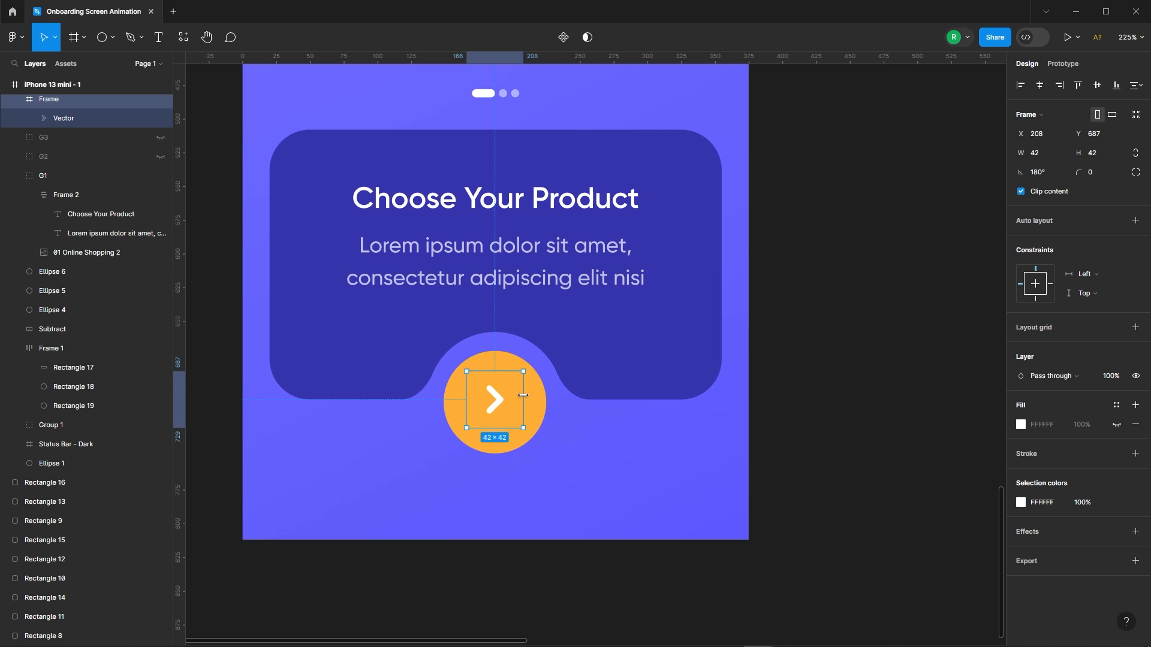
pyautogui.scroll(5, 523, 428)
pyautogui.moveTo(532, 363); pyautogui.dragTo(482, 375)
# Rename the orange button ellipse "Yellow" and the red one beneath it "Red", hiding each after naming it.
pyautogui.scroll(-8, 563, 375)
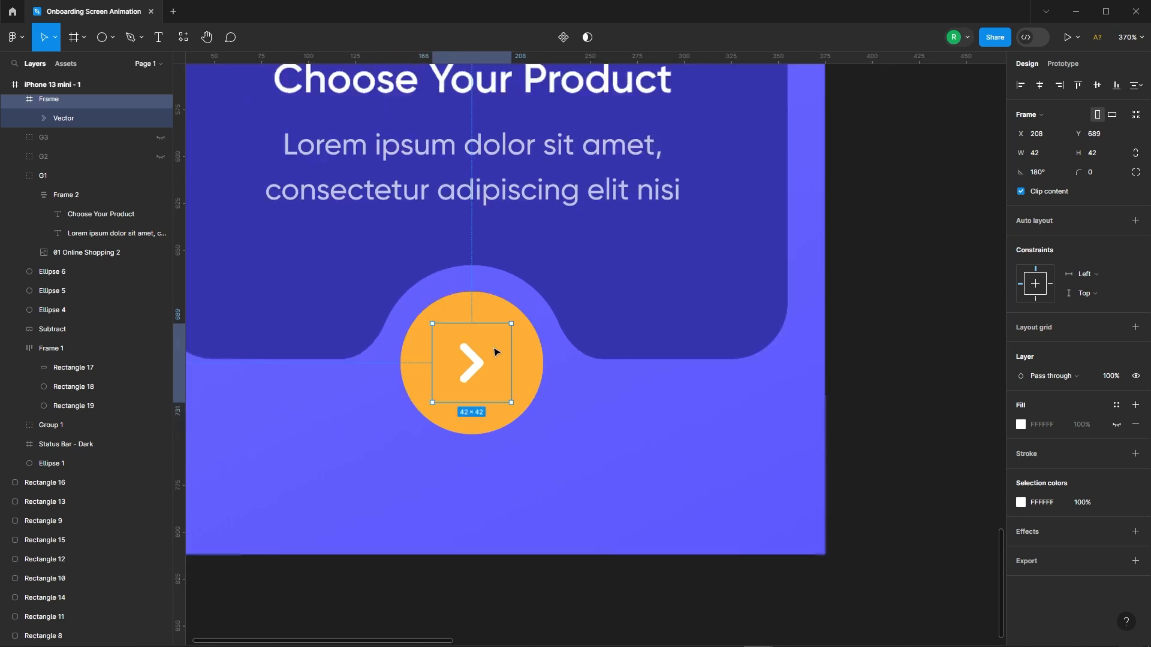
pyautogui.click(606, 359)
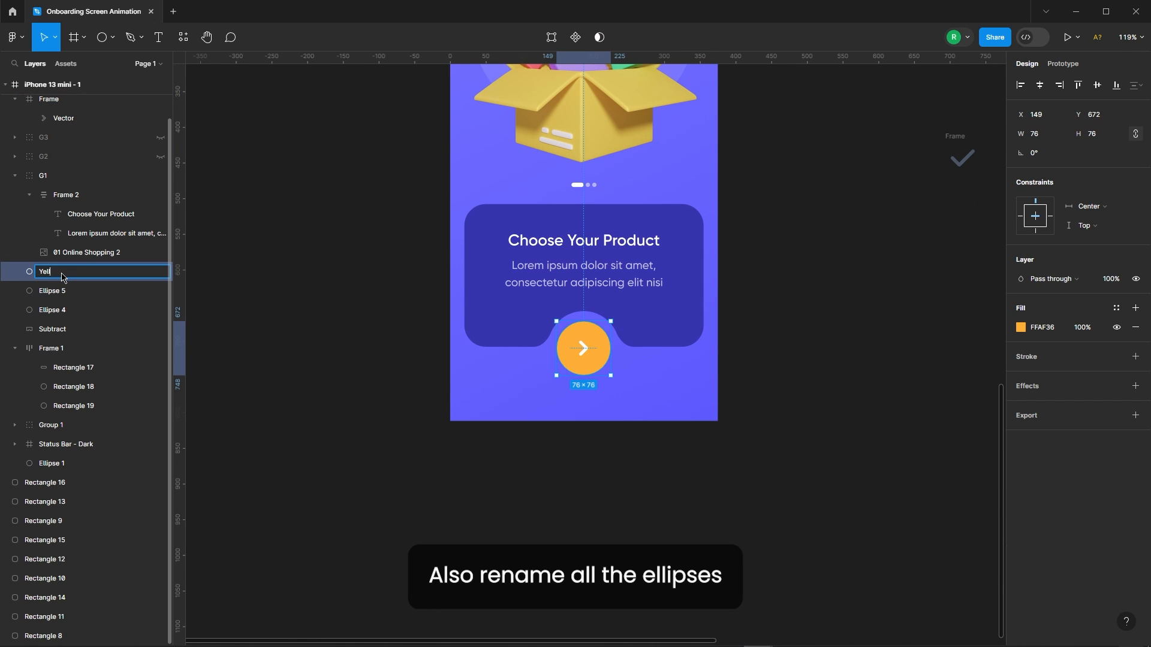
pyautogui.click(160, 271)
pyautogui.doubleClick(54, 292)
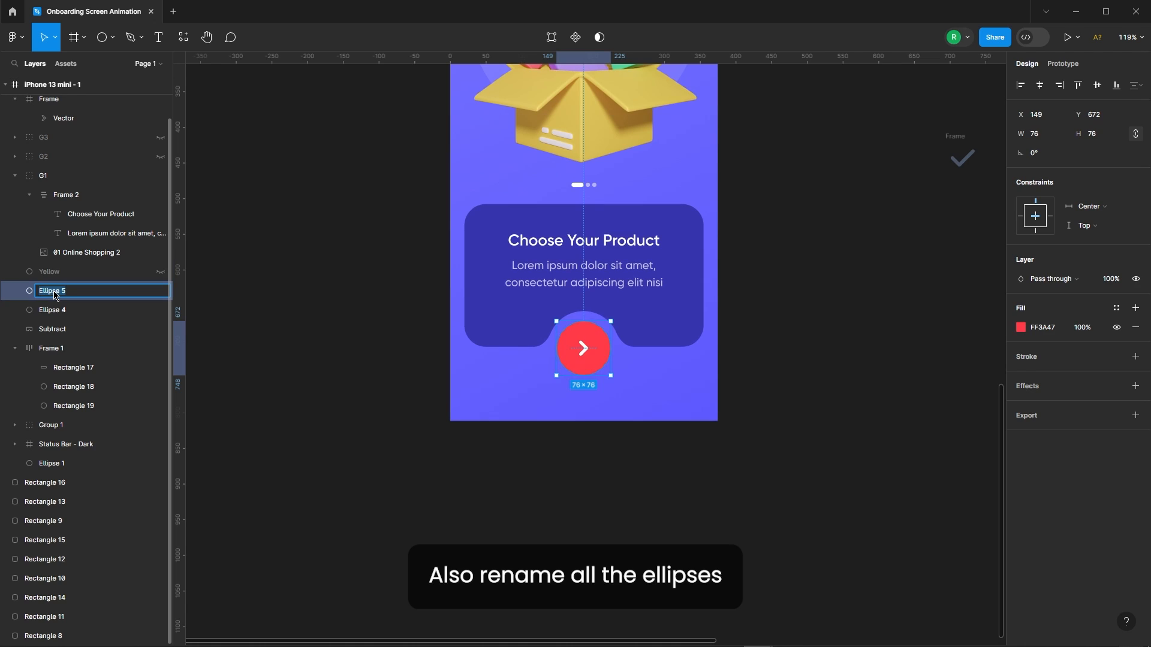
pyautogui.write('Red')
pyautogui.press('Return')
pyautogui.click(161, 291)
# Rename the white button ellipse "White" and make the Red and Yellow ellipses visible again.
pyautogui.doubleClick(53, 310)
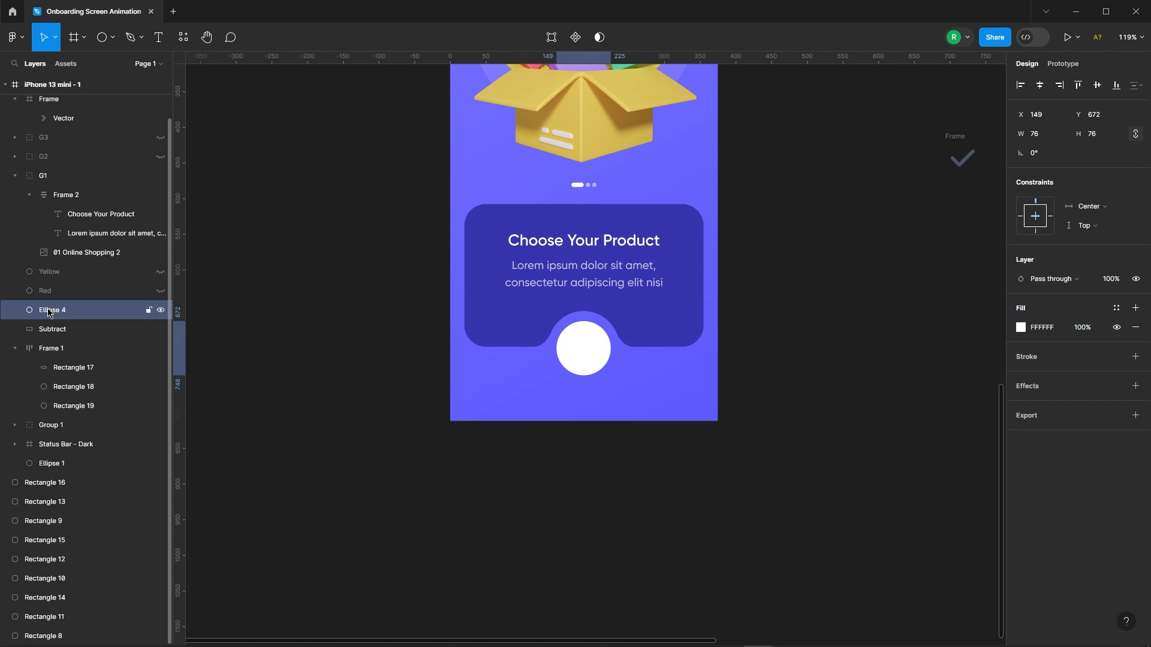
pyautogui.write('White')
pyautogui.click(279, 324)
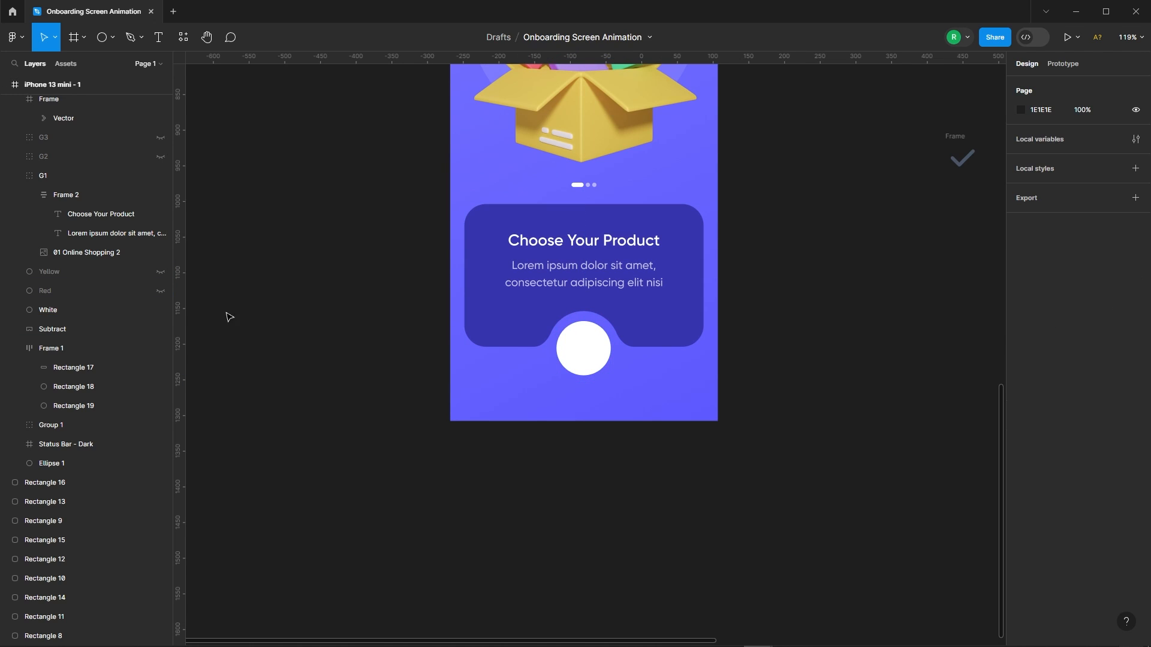
pyautogui.click(160, 291)
pyautogui.click(161, 272)
# Bring the G1 group, the background circles group and the dark blue card shape to the front.
pyautogui.scroll(6, 349, 394)
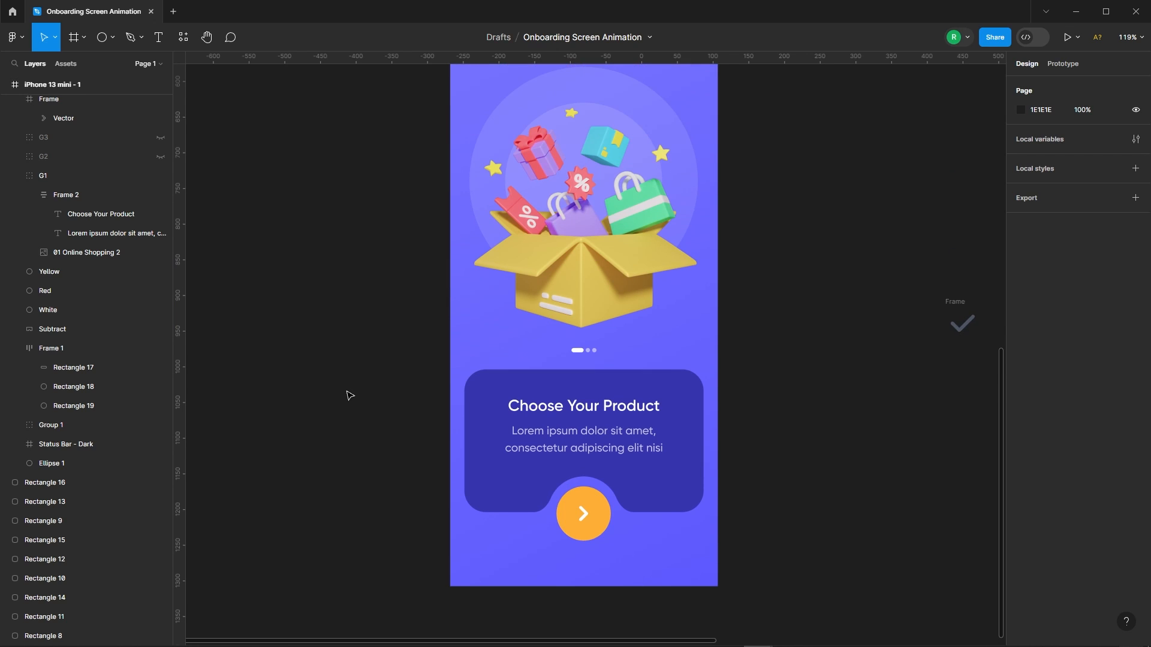
pyautogui.scroll(-3, 345, 234)
pyautogui.click(525, 311)
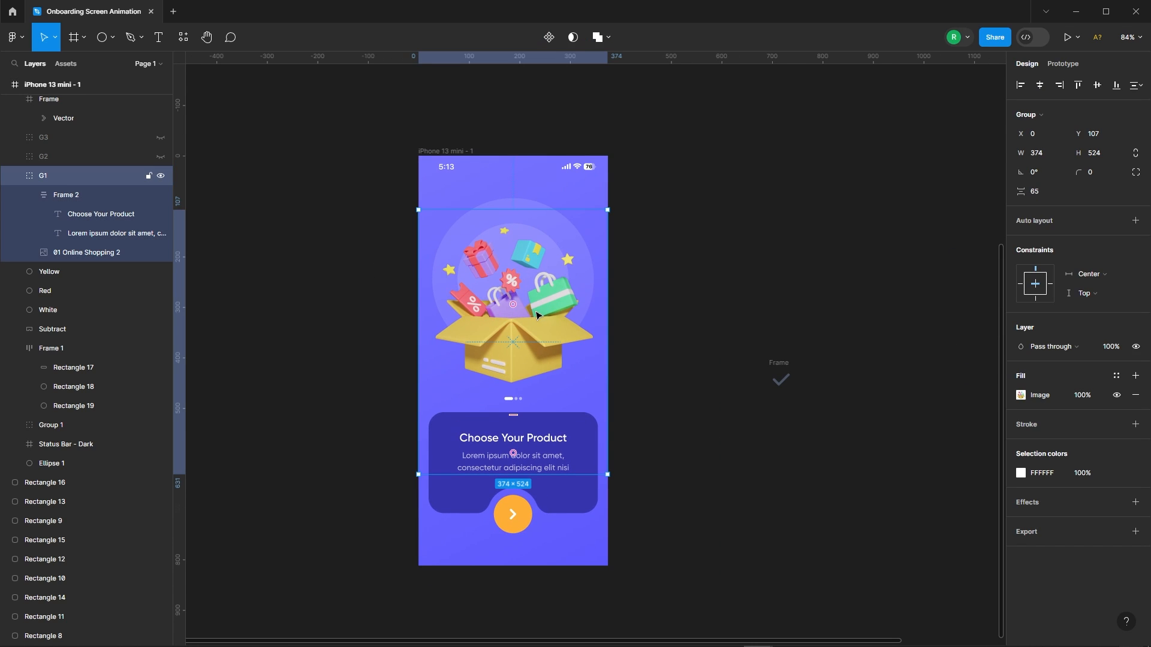
pyautogui.keyDown('shift'); pyautogui.click(529, 207); pyautogui.keyUp('shift')
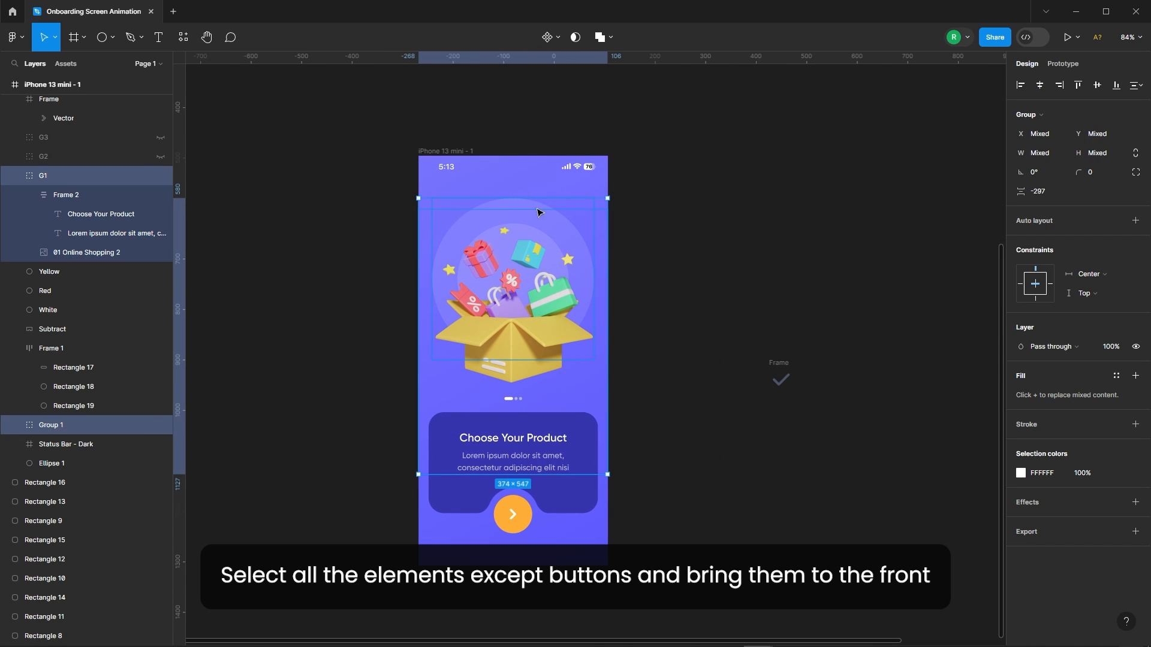
pyautogui.keyDown('shift'); pyautogui.click(583, 494); pyautogui.keyUp('shift')
pyautogui.rightClick(524, 254)
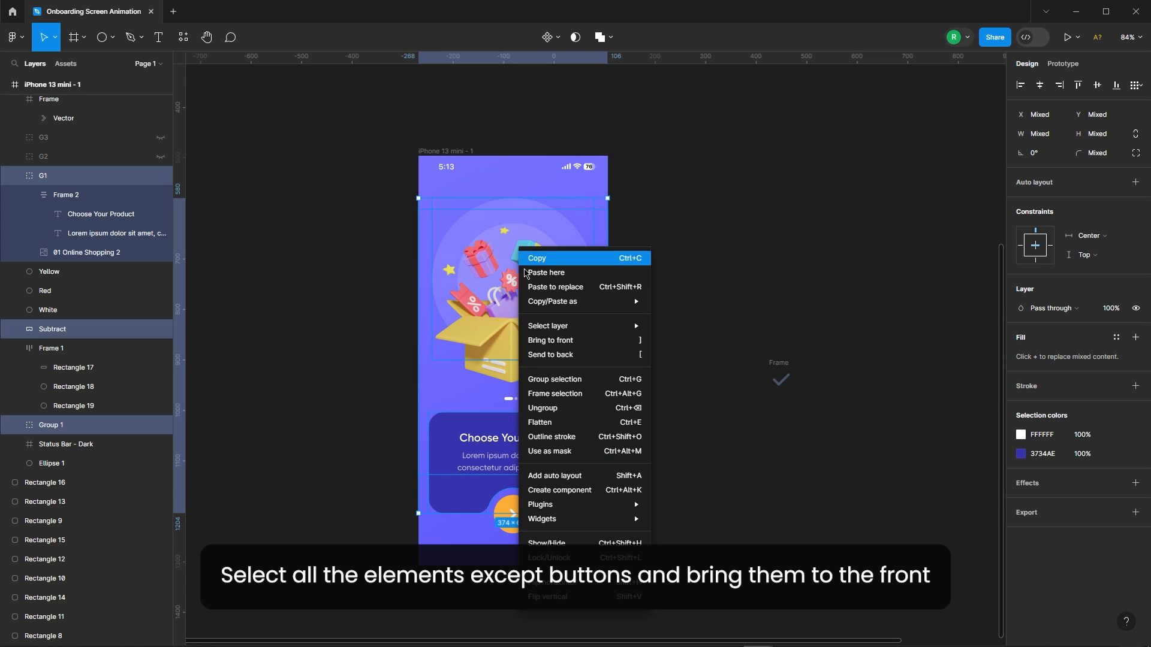
pyautogui.click(547, 342)
pyautogui.click(672, 247)
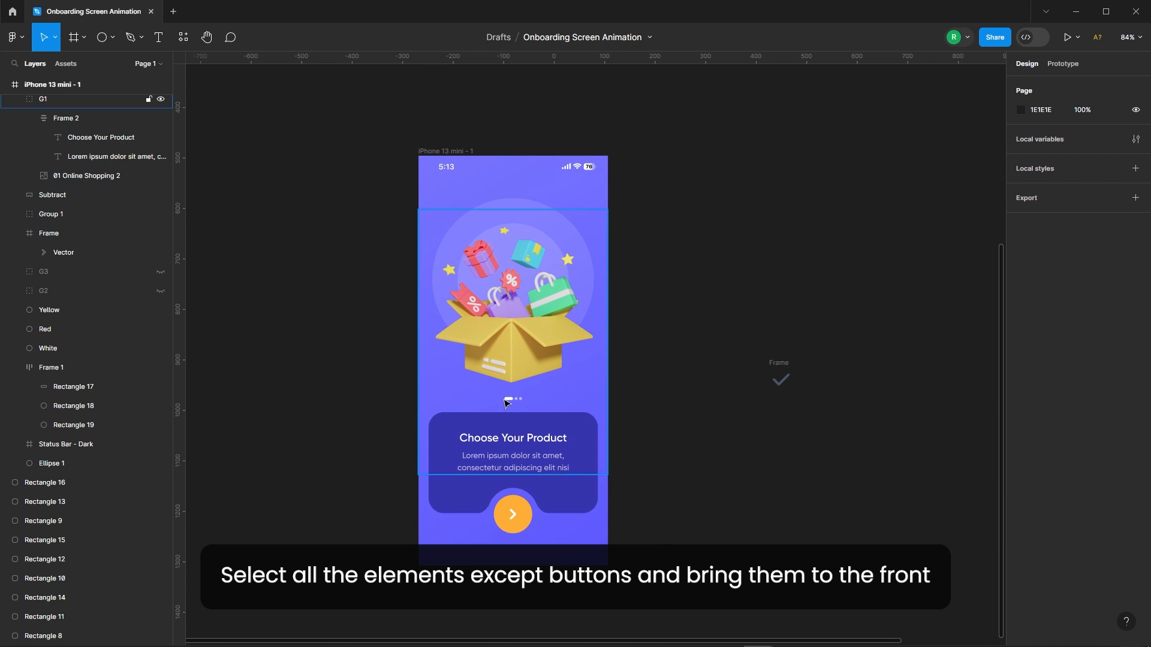
# Bring Frame 1, the page indicator above the card, to the front.
pyautogui.click(52, 85)
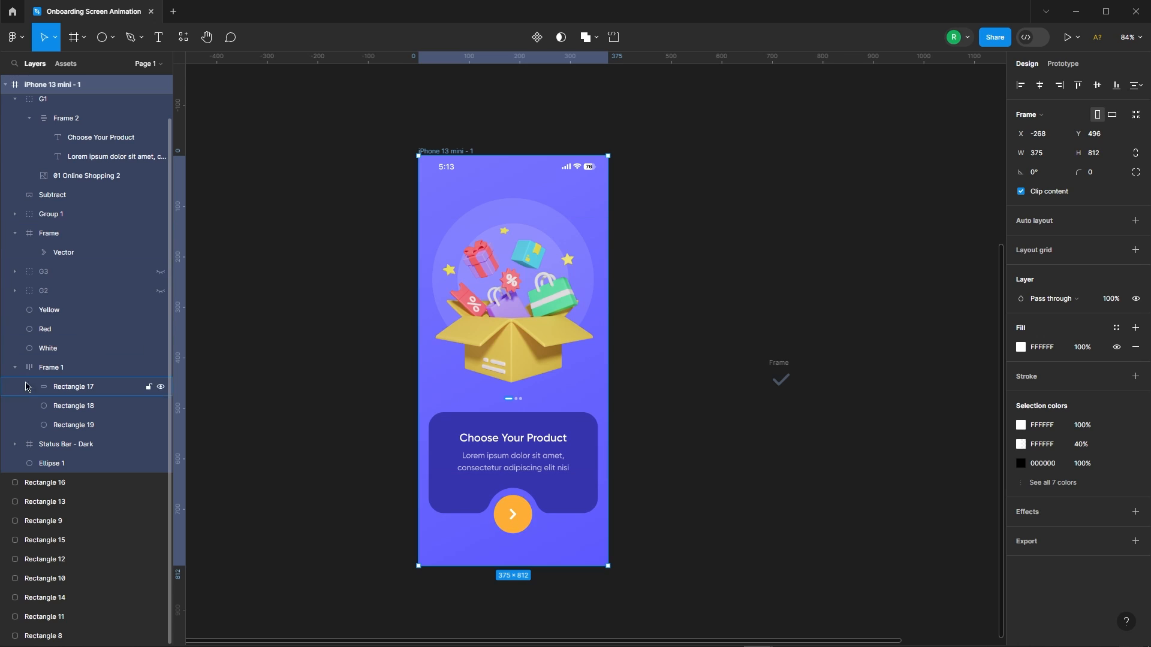
pyautogui.click(54, 367)
pyautogui.rightClick(77, 368)
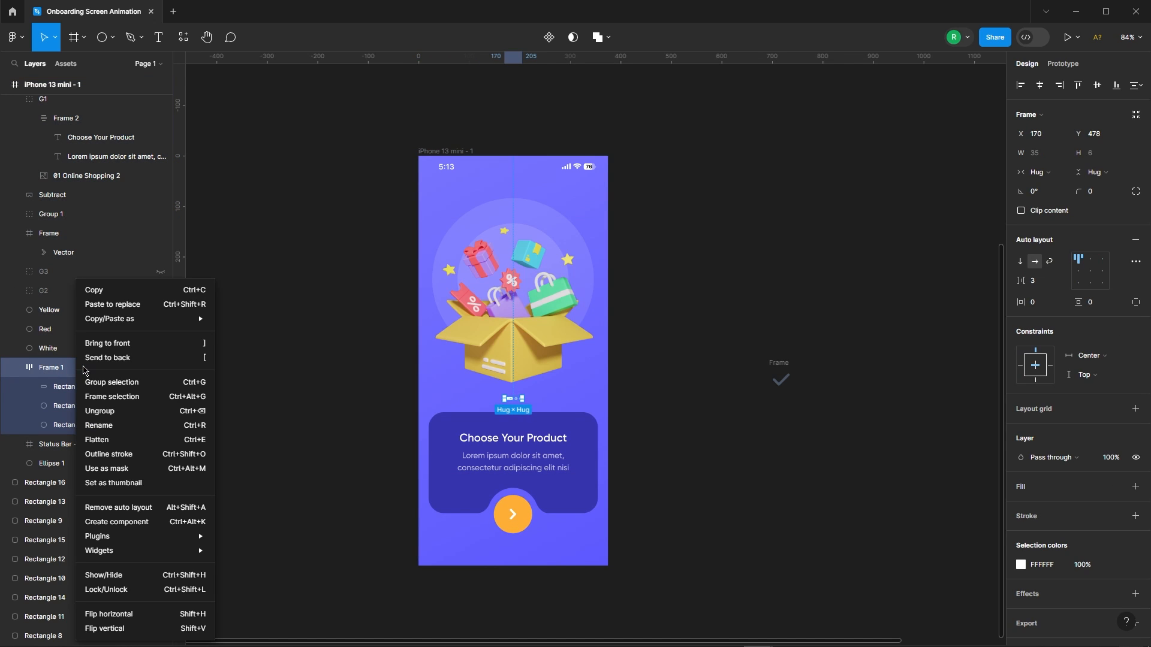
pyautogui.click(108, 343)
# Bring the phone's status bar to the front and lock its layer.
pyautogui.rightClick(538, 164)
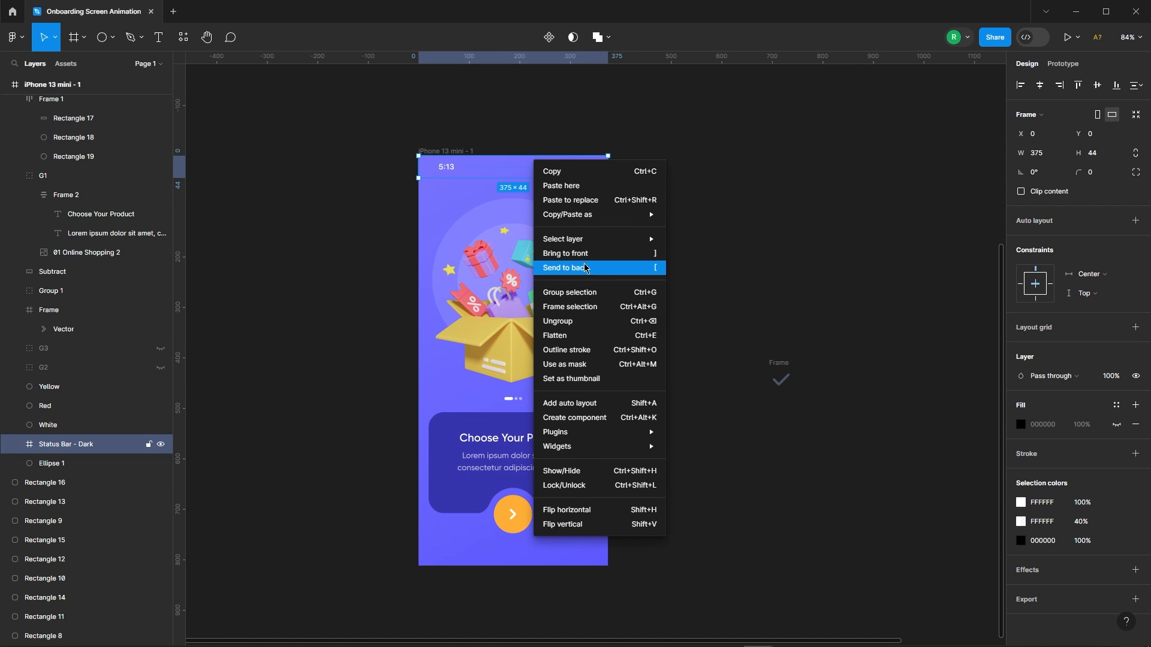
pyautogui.click(591, 257)
pyautogui.scroll(1, 121, 177)
pyautogui.click(148, 143)
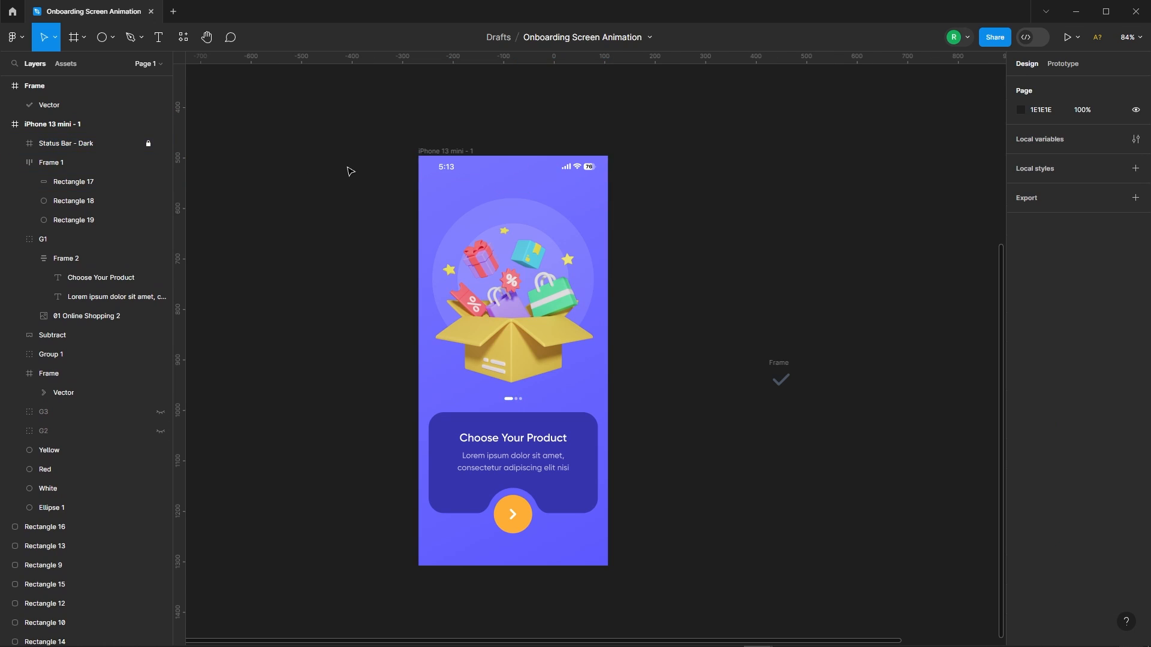
# Move the check mark icon to the empty canvas just outside the phone frame's upper-left corner.
pyautogui.moveTo(779, 363); pyautogui.dragTo(239, 130)
pyautogui.click(327, 138)
pyautogui.scroll(-1, 301, 158)
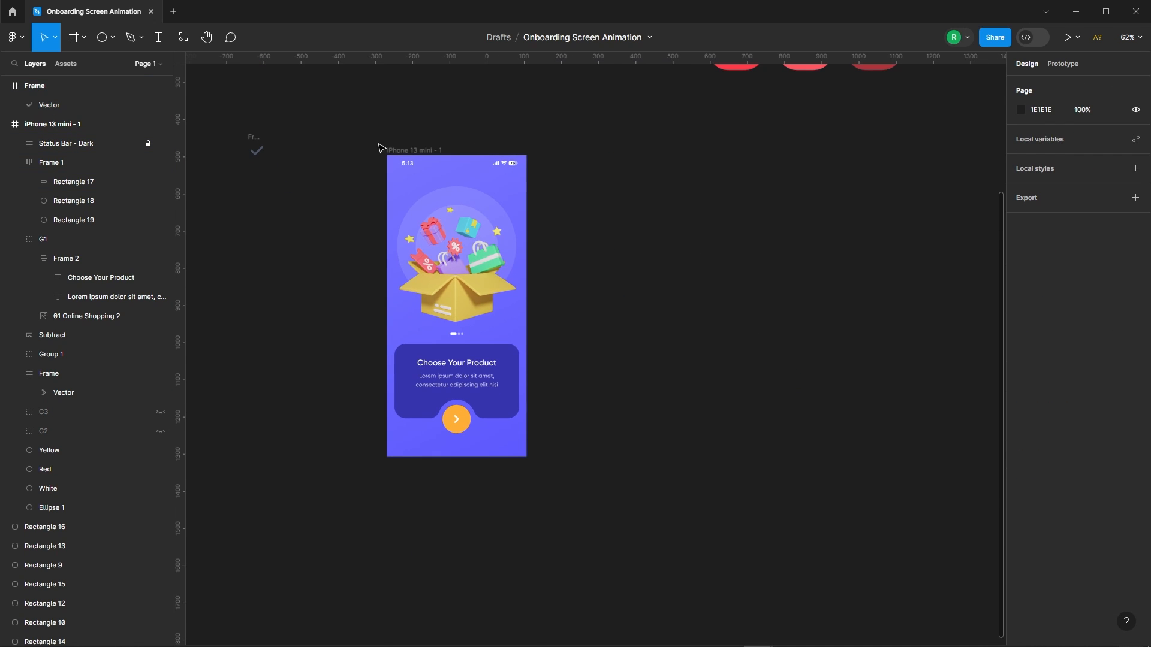
# Duplicate the iPhone 13 mini - 1 frame and place the copy beside the original on its right.
pyautogui.click(427, 157)
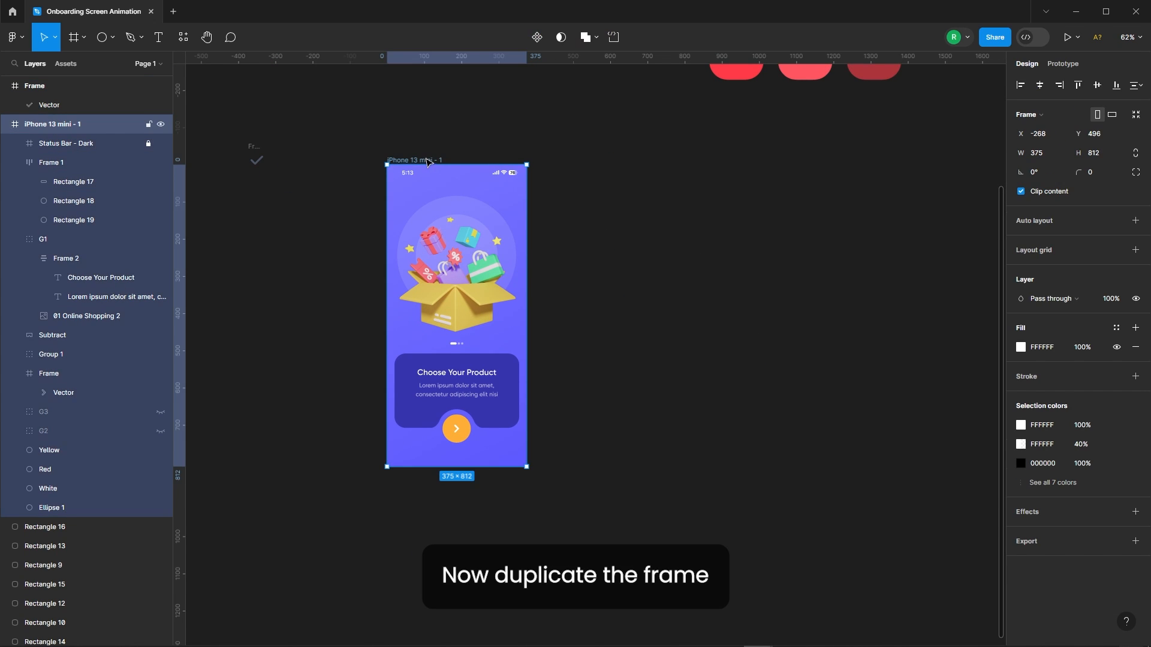
pyautogui.moveTo(427, 157); pyautogui.dragTo(628, 167)
pyautogui.click(796, 373)
pyautogui.scroll(2, 797, 372)
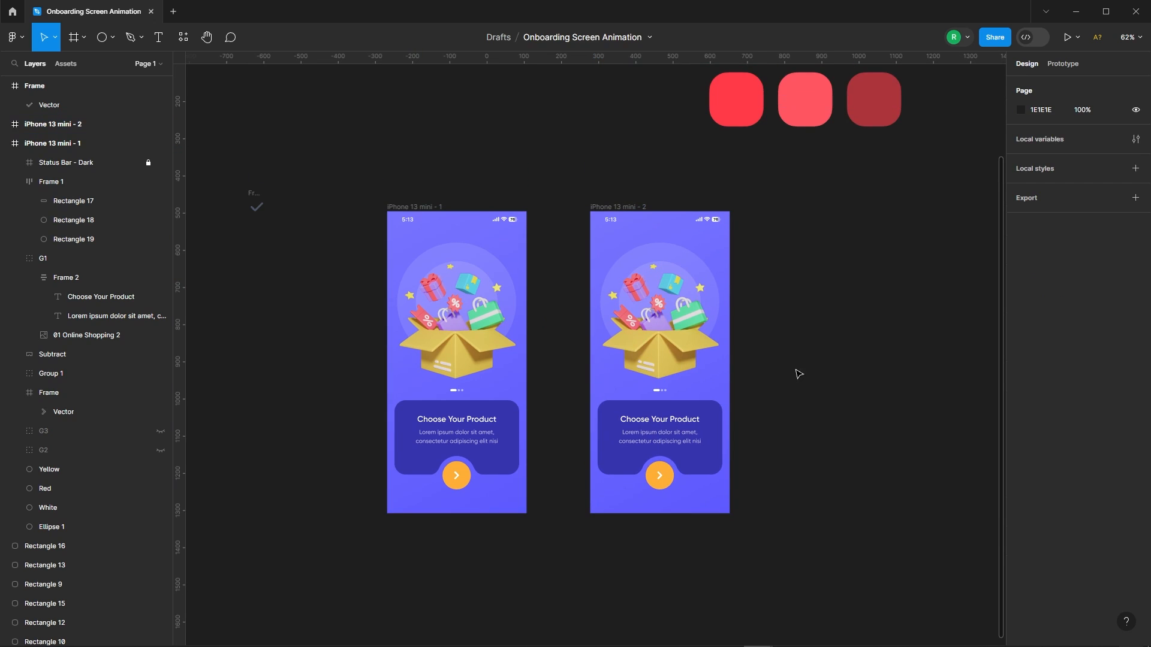
# Enlarge the yellow ellipse behind the arrow button and reposition it so it covers the second frame's whole background.
pyautogui.click(671, 475)
pyautogui.moveTo(673, 473); pyautogui.dragTo(953, 283)
pyautogui.scroll(-3, 583, 202)
pyautogui.moveTo(641, 554); pyautogui.dragTo(641, 420)
pyautogui.click(797, 384)
pyautogui.scroll(3, 757, 232)
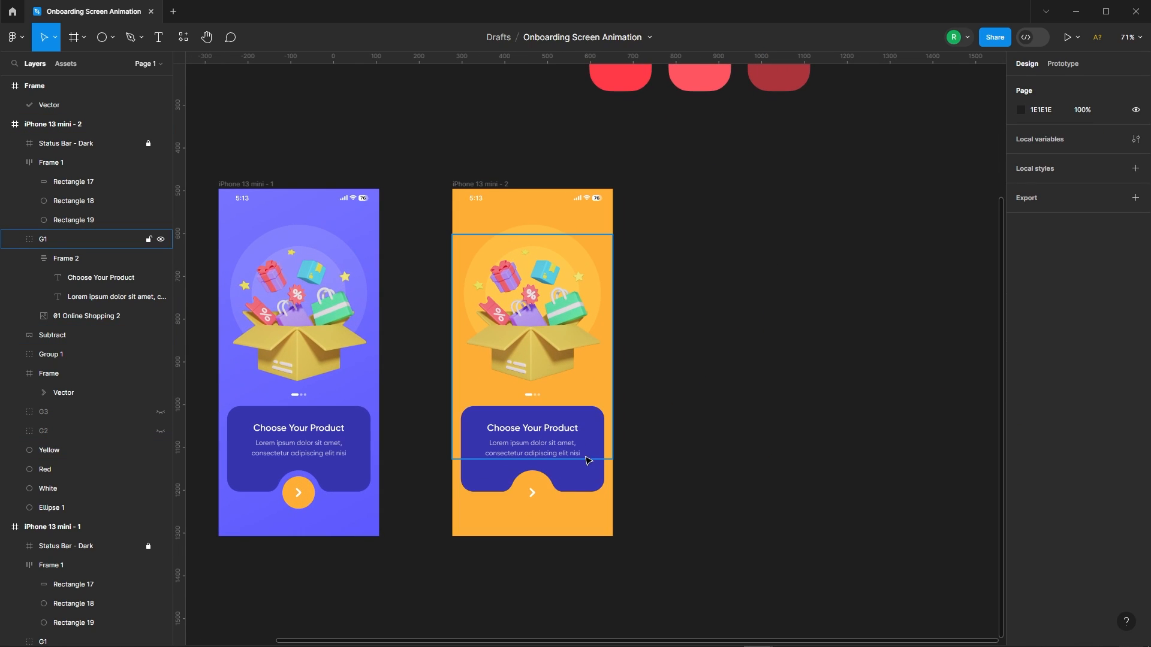
# Recolour the second frame's card shape with the dark yellow C2872D sampled from the palette swatch.
pyautogui.click(600, 473)
pyautogui.scroll(-5, 531, 516)
pyautogui.click(1021, 328)
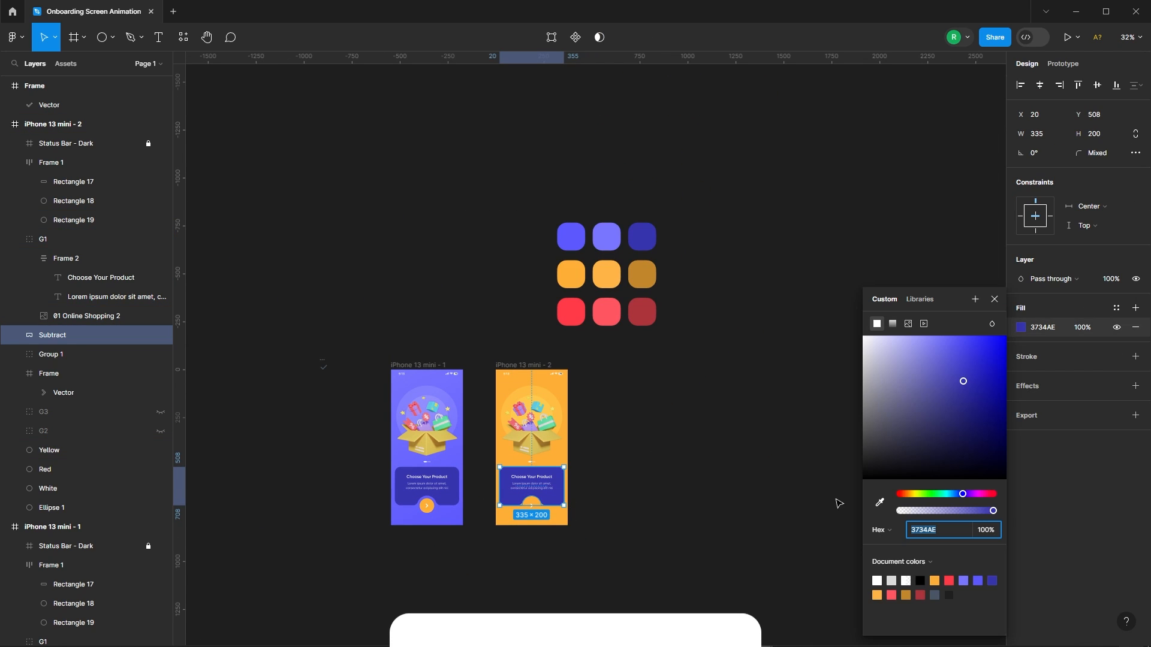
pyautogui.click(877, 505)
pyautogui.scroll(2, 617, 403)
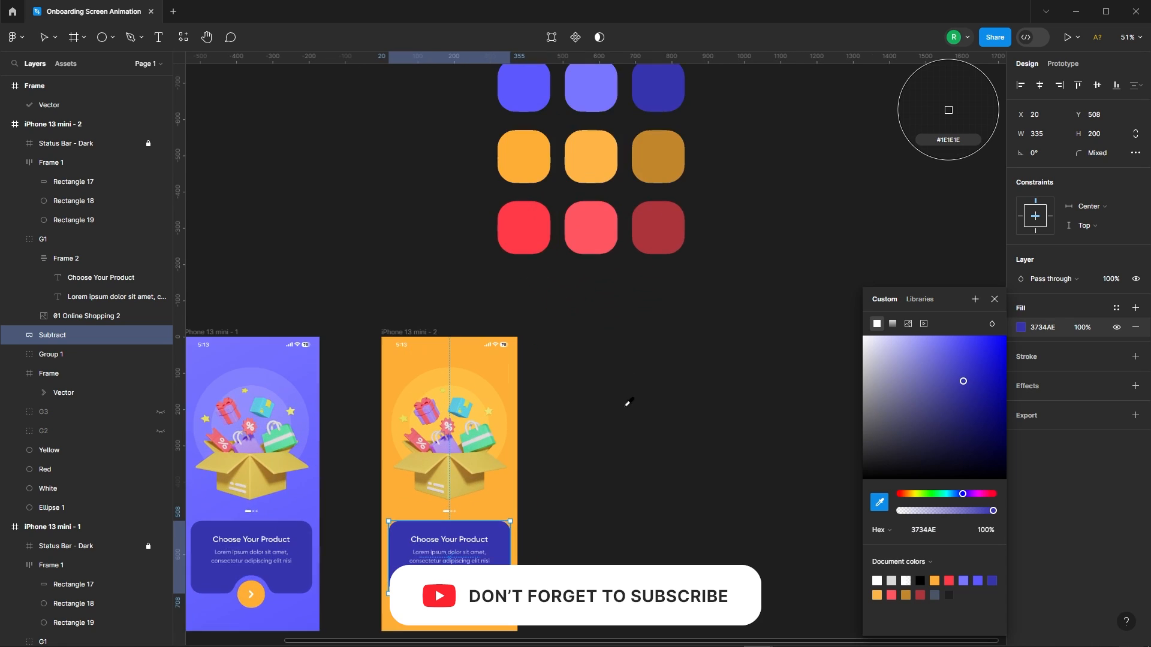
pyautogui.click(673, 147)
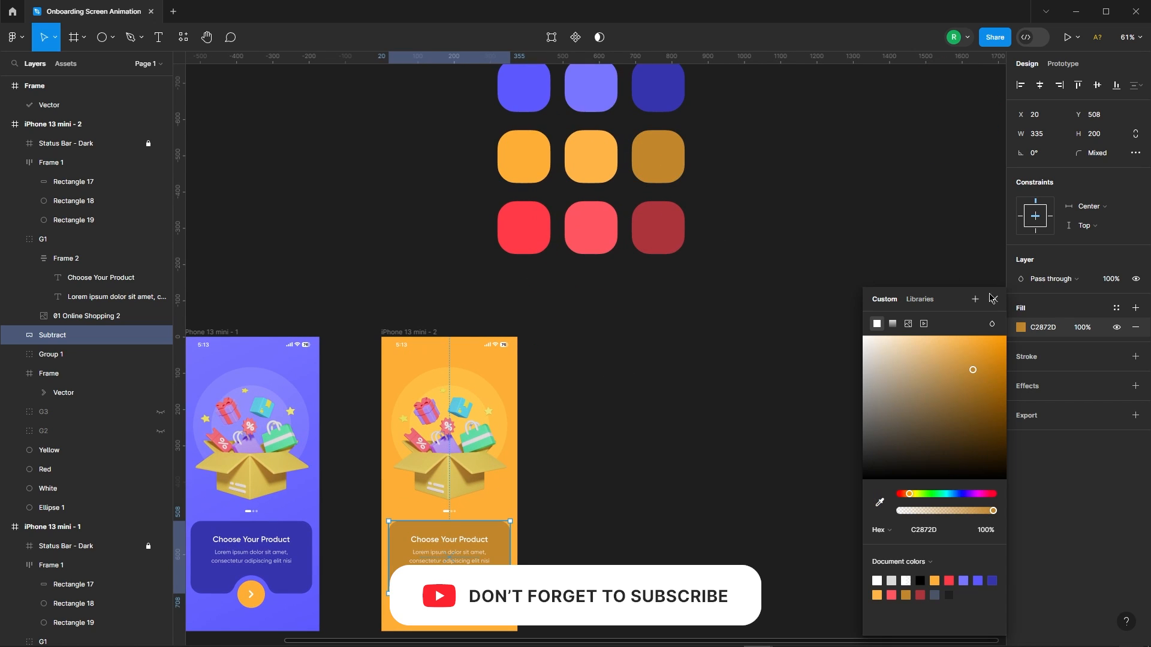
pyautogui.click(993, 300)
pyautogui.click(742, 363)
pyautogui.scroll(-2, 624, 334)
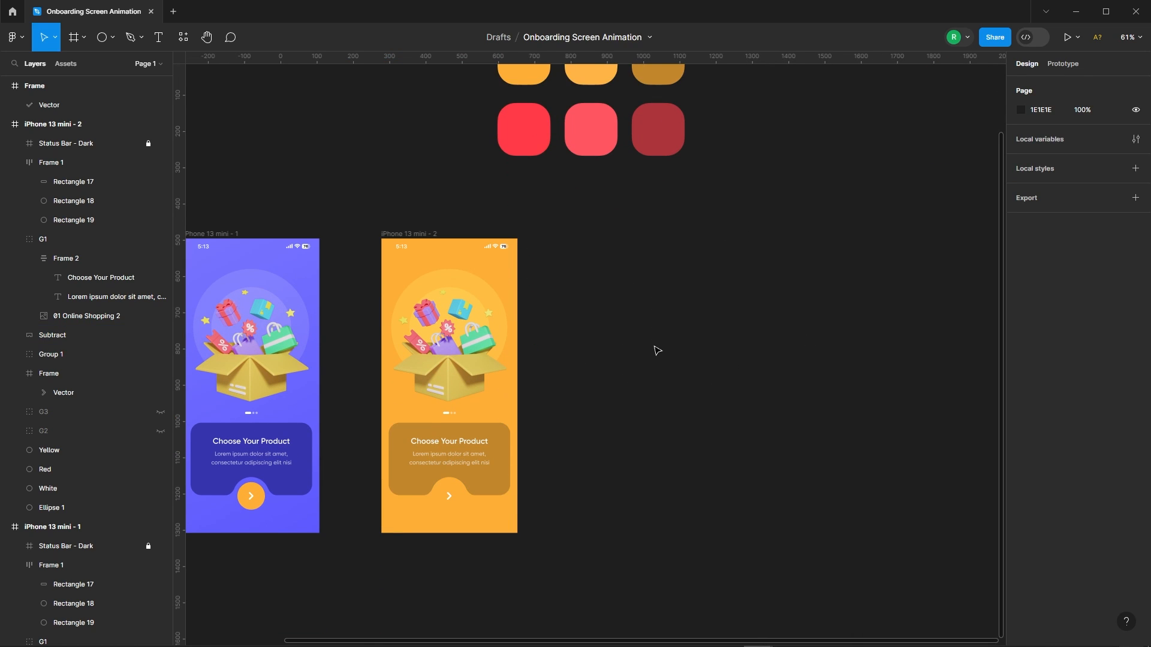
# Bring the second frame's arrow icon, Red ellipse and White ellipse to the front together.
pyautogui.click(63, 493)
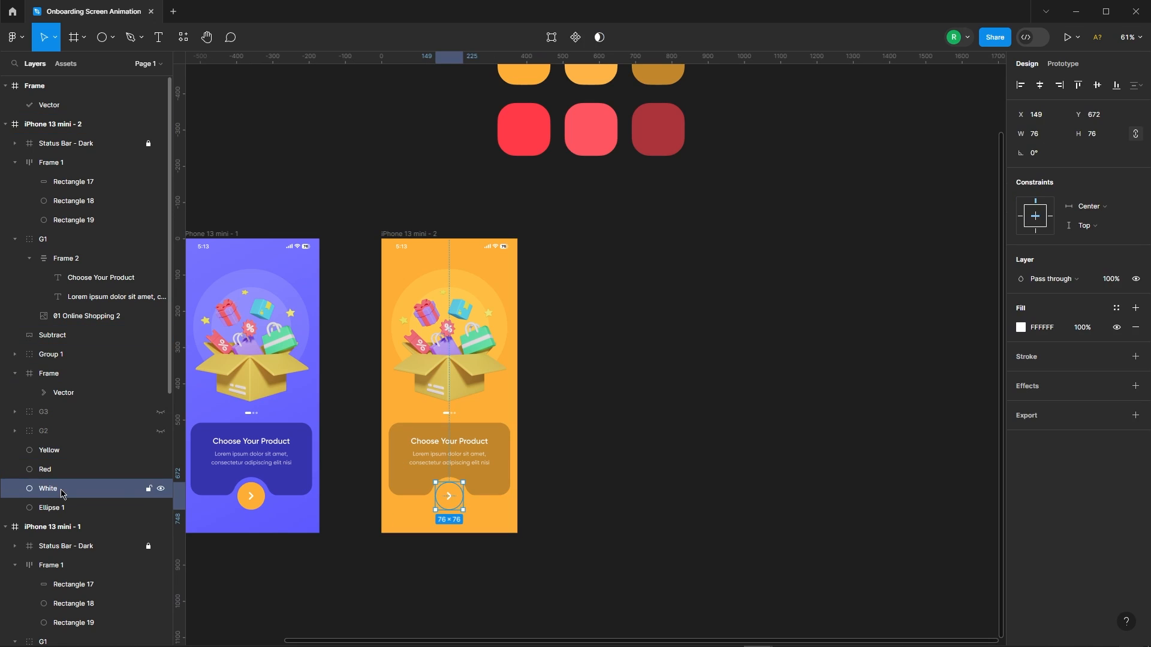
pyautogui.keyDown('shift'); pyautogui.click(76, 471); pyautogui.keyUp('shift')
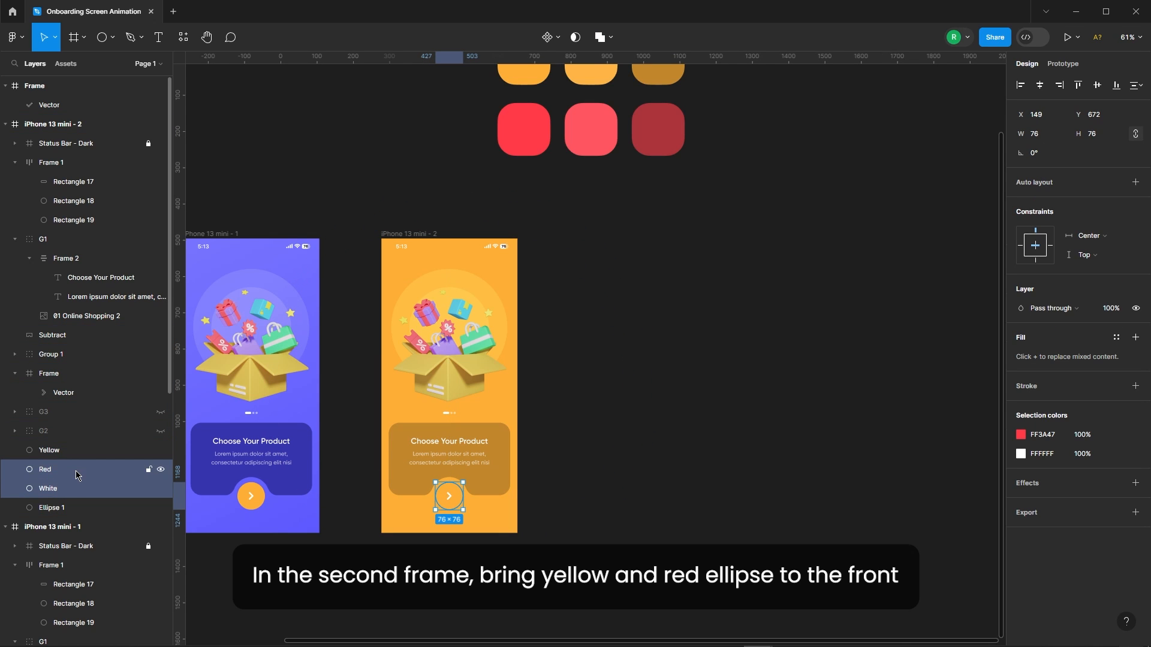
pyautogui.keyDown('shift'); pyautogui.click(77, 380); pyautogui.keyUp('shift')
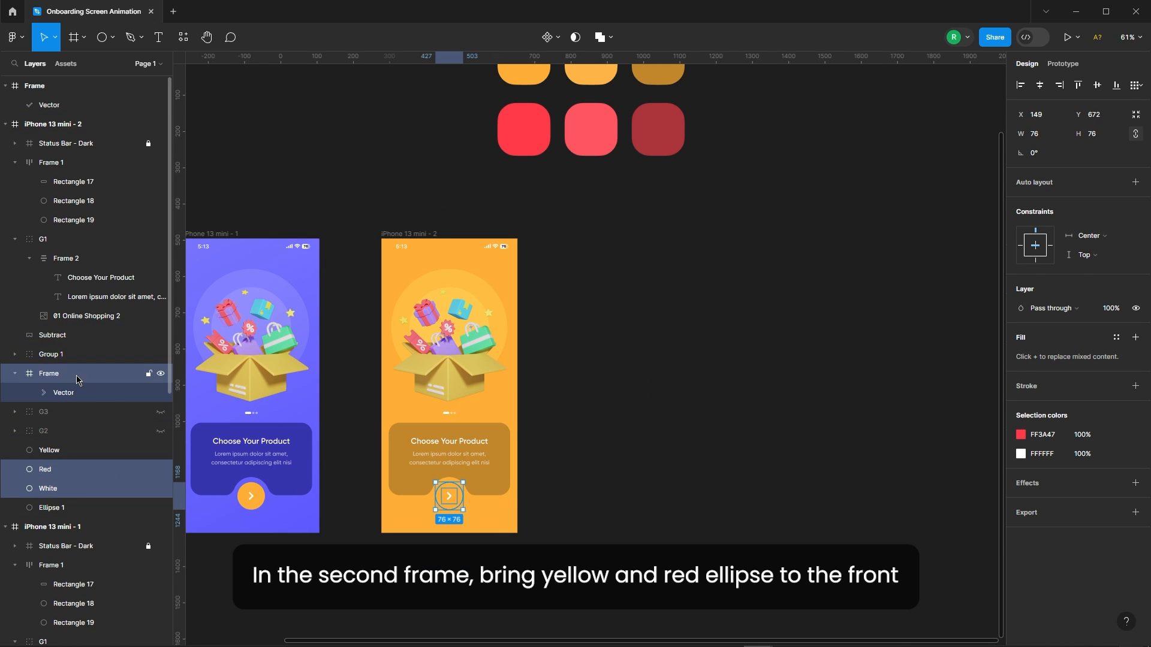
pyautogui.rightClick(456, 491)
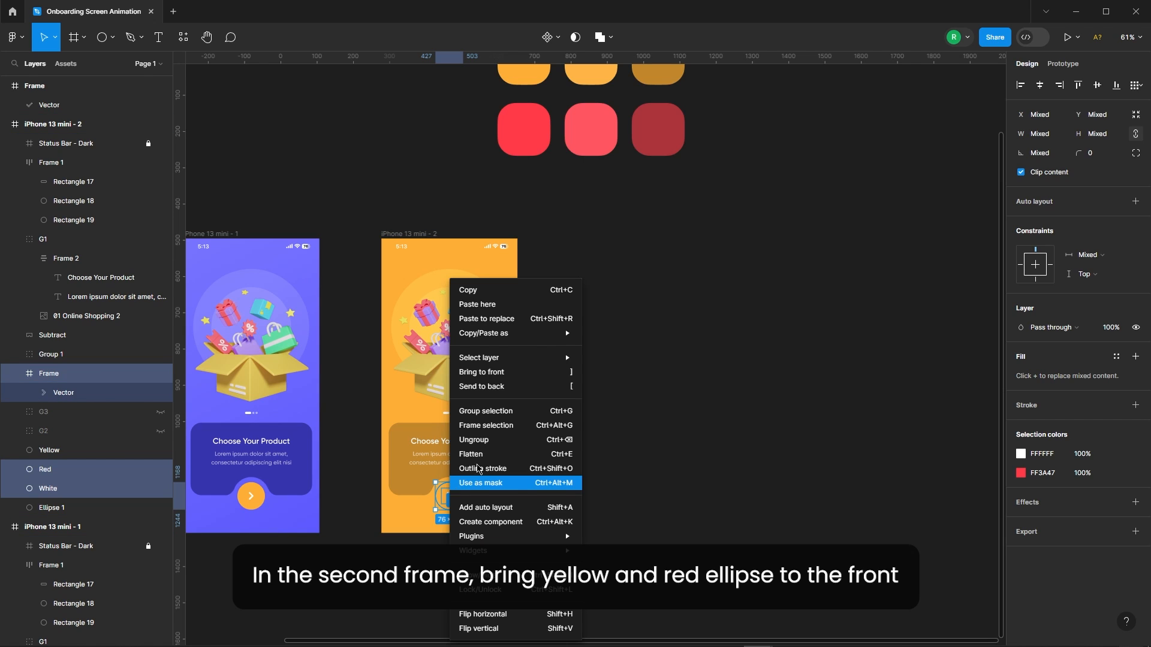
pyautogui.click(489, 373)
pyautogui.click(579, 458)
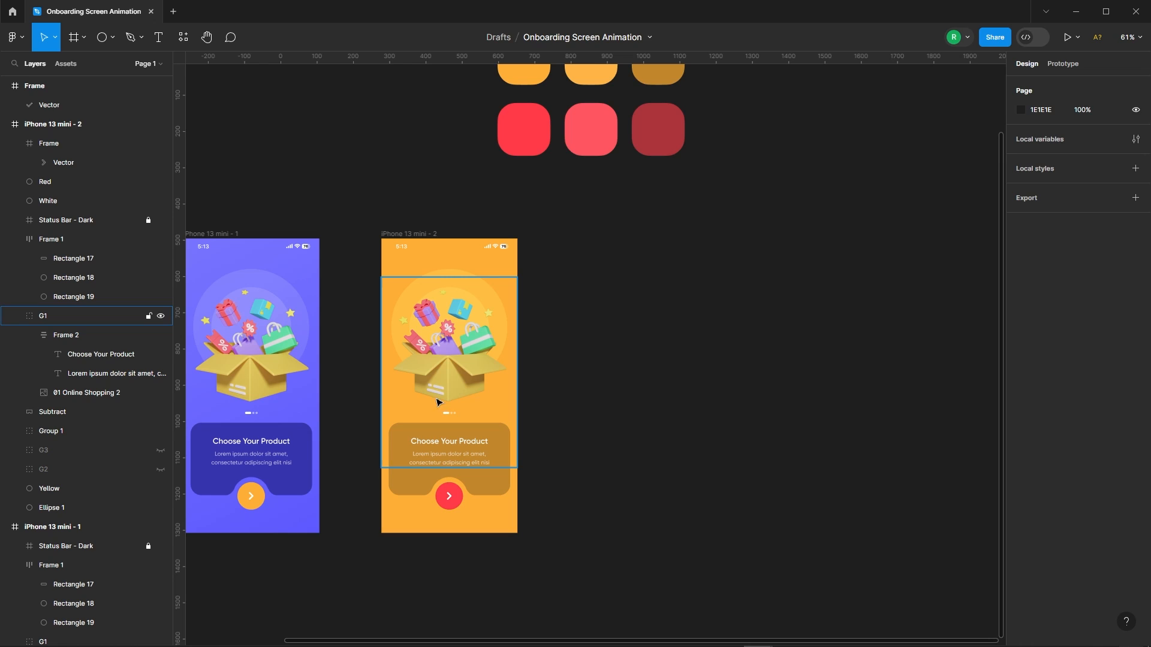
# In the second frame, hide the G1 group, make the G2 group visible and bring it to the front.
pyautogui.click(471, 368)
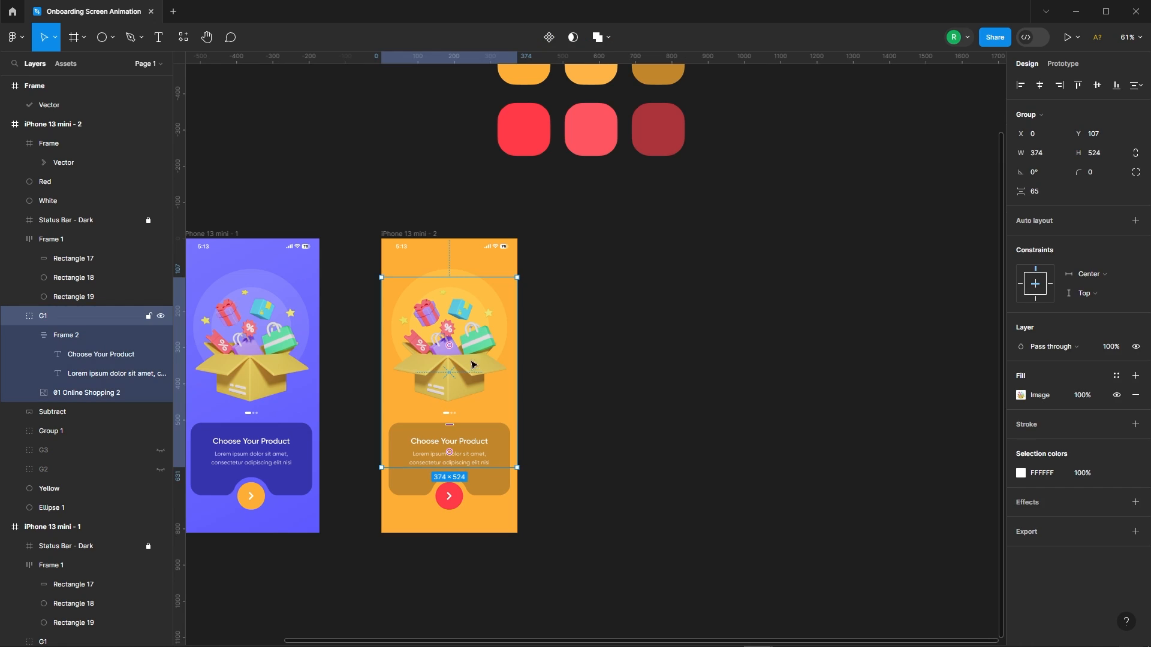
pyautogui.click(161, 316)
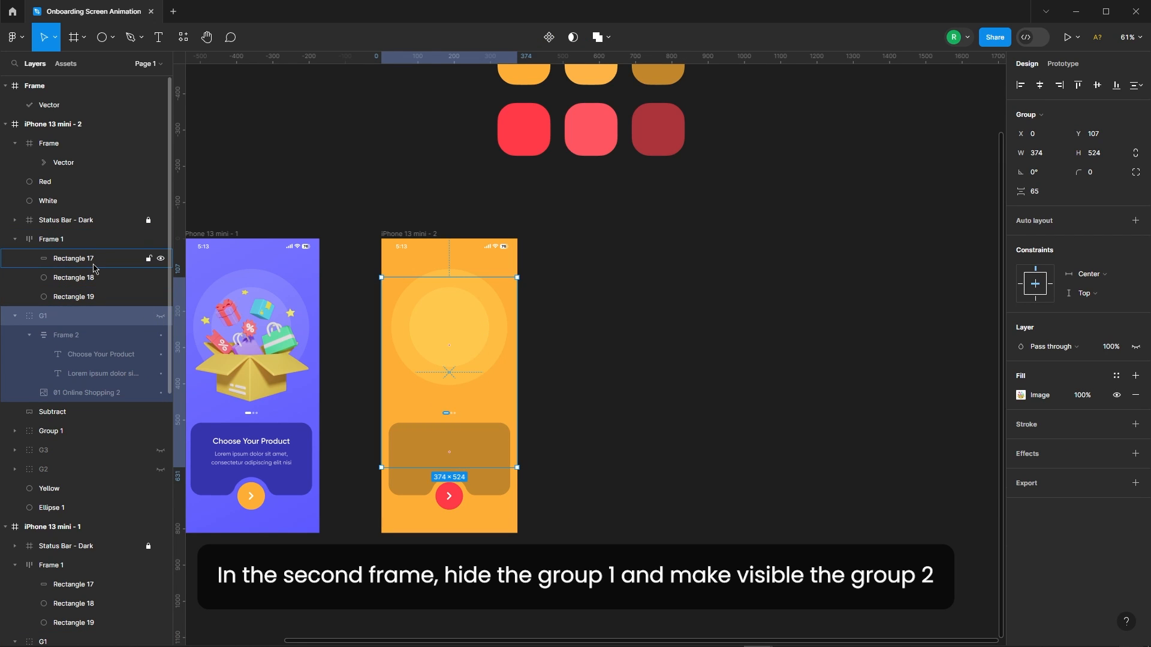
pyautogui.scroll(-2, 94, 269)
pyautogui.click(161, 409)
pyautogui.click(94, 411)
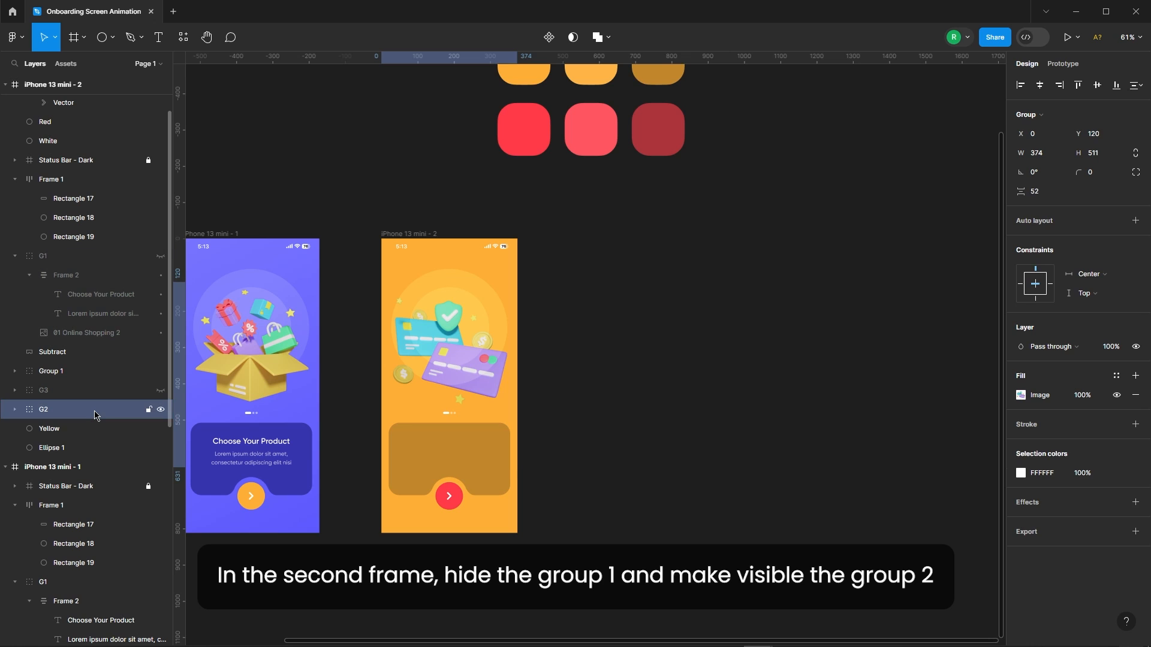
pyautogui.rightClick(94, 411)
pyautogui.click(111, 352)
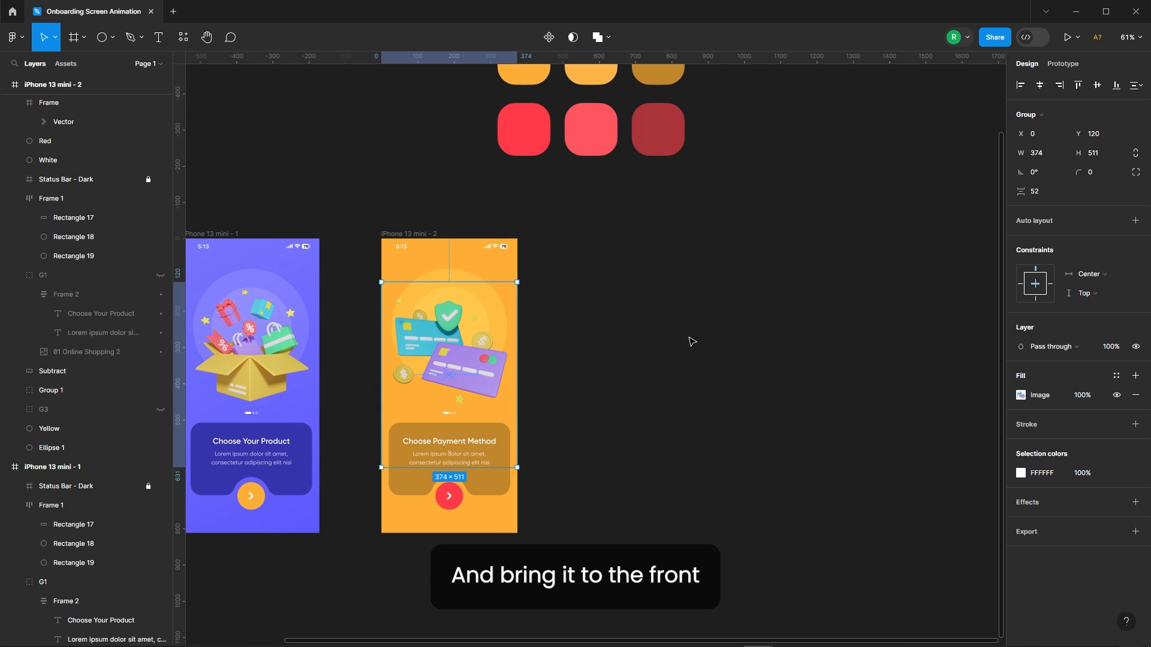
pyautogui.click(577, 383)
# Bring Frame 1, the second screen's page indicator, to the front.
pyautogui.scroll(3, 426, 478)
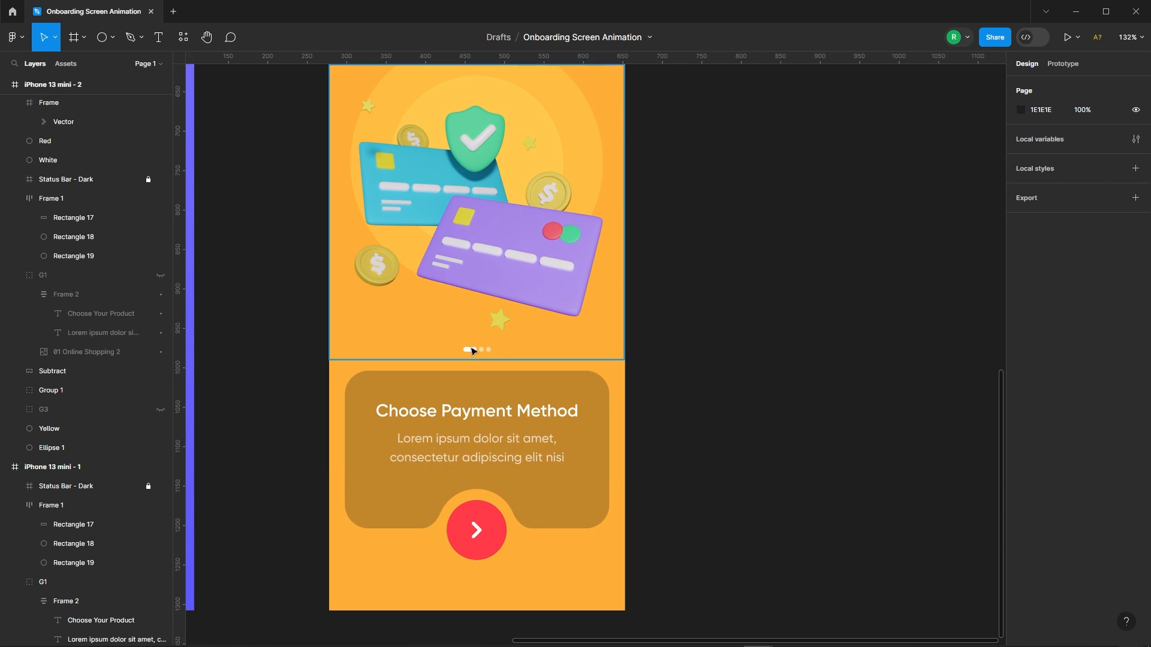
pyautogui.scroll(5, 471, 344)
pyautogui.scroll(2, 75, 372)
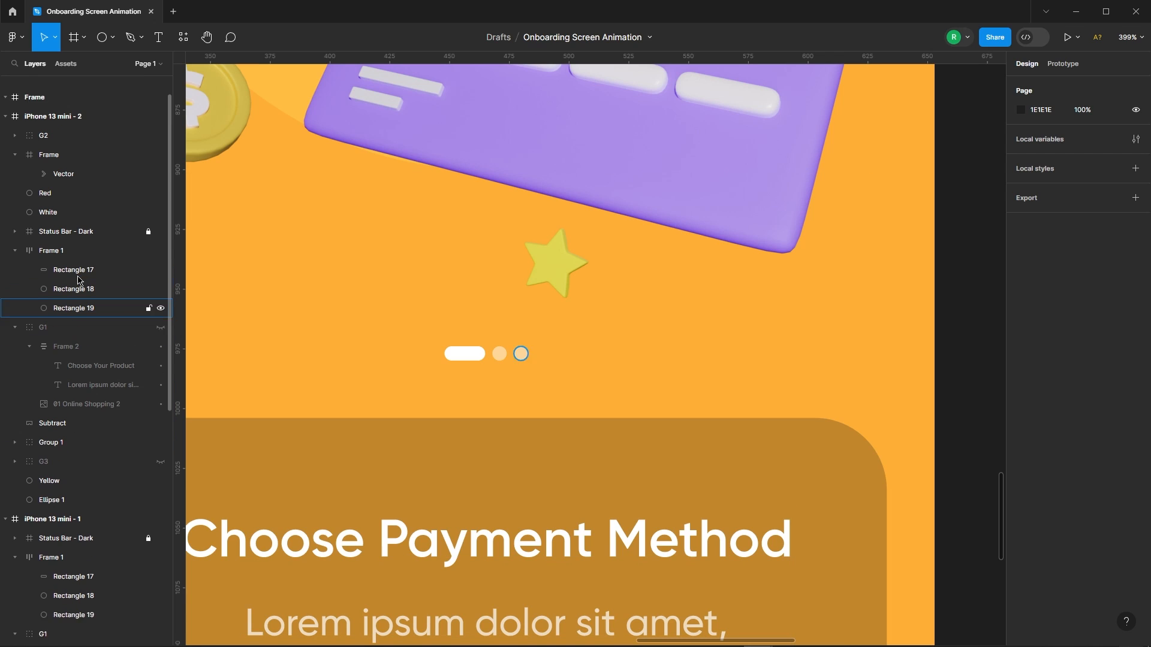
pyautogui.click(77, 264)
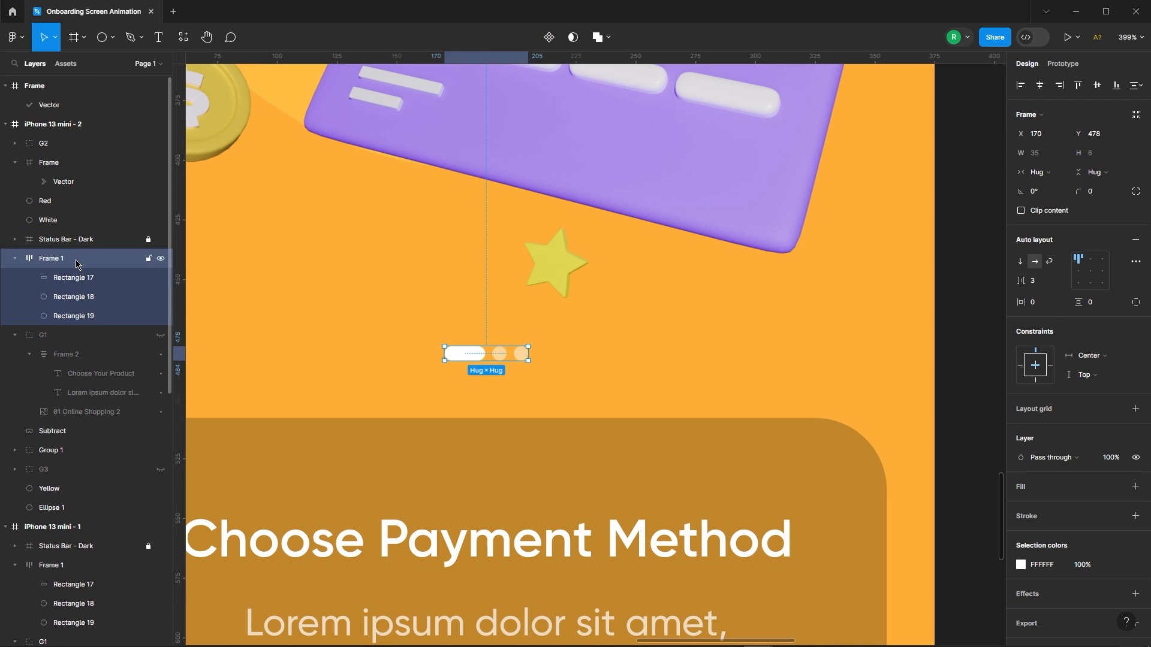
pyautogui.rightClick(468, 359)
pyautogui.click(527, 371)
# Shrink the indicator's first pill to a 6 × 6 dot and widen its middle dot to 17 × 6.
pyautogui.click(470, 355)
pyautogui.scroll(5, 473, 358)
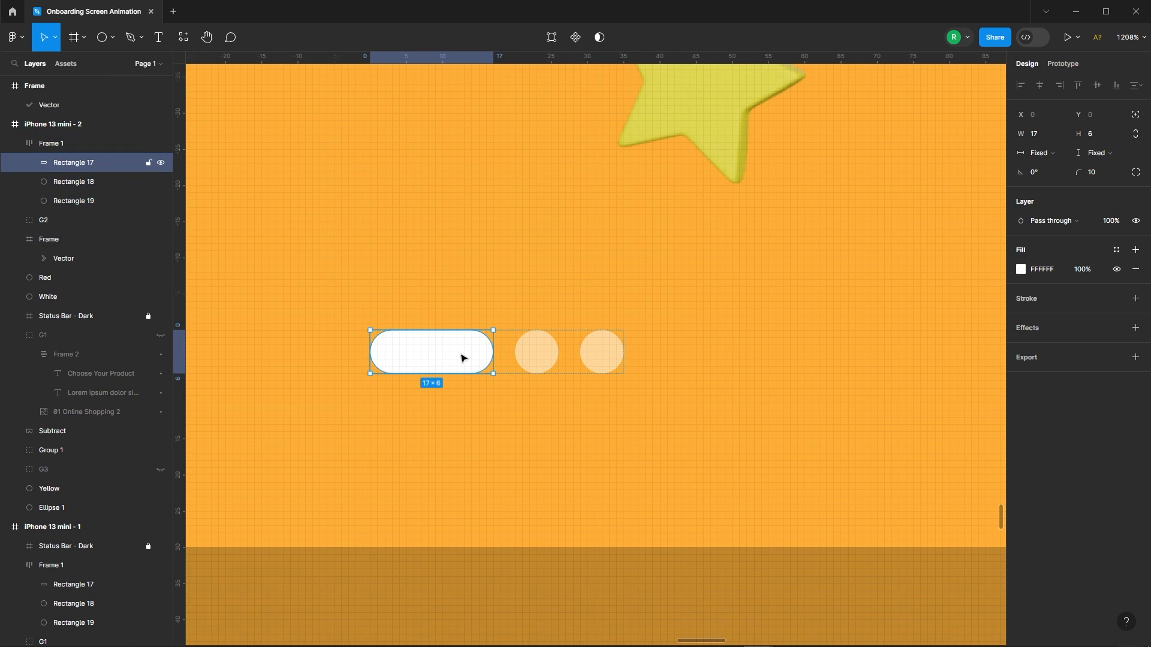
pyautogui.moveTo(495, 348); pyautogui.dragTo(429, 356)
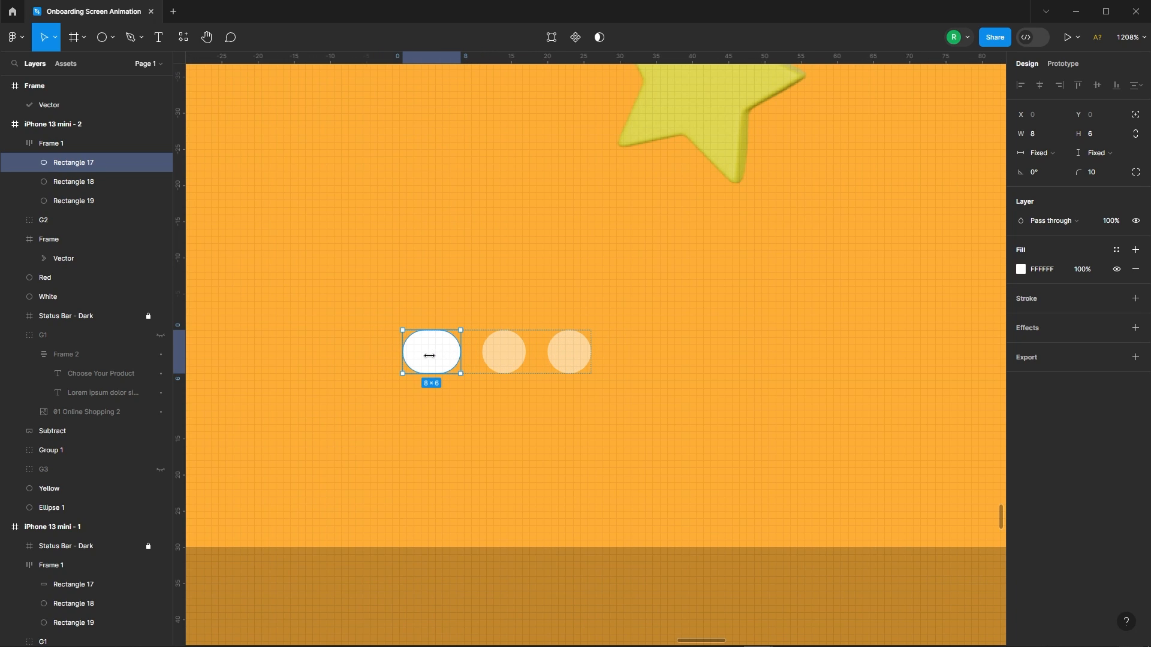
pyautogui.click(498, 356)
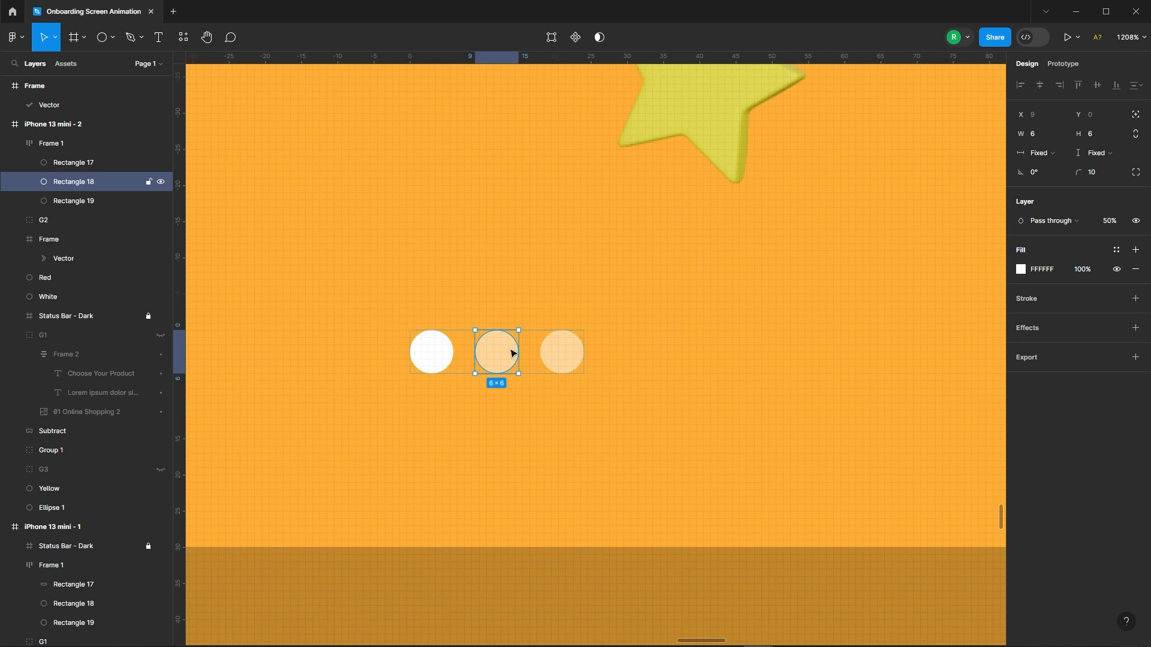
pyautogui.moveTo(521, 349); pyautogui.dragTo(600, 340)
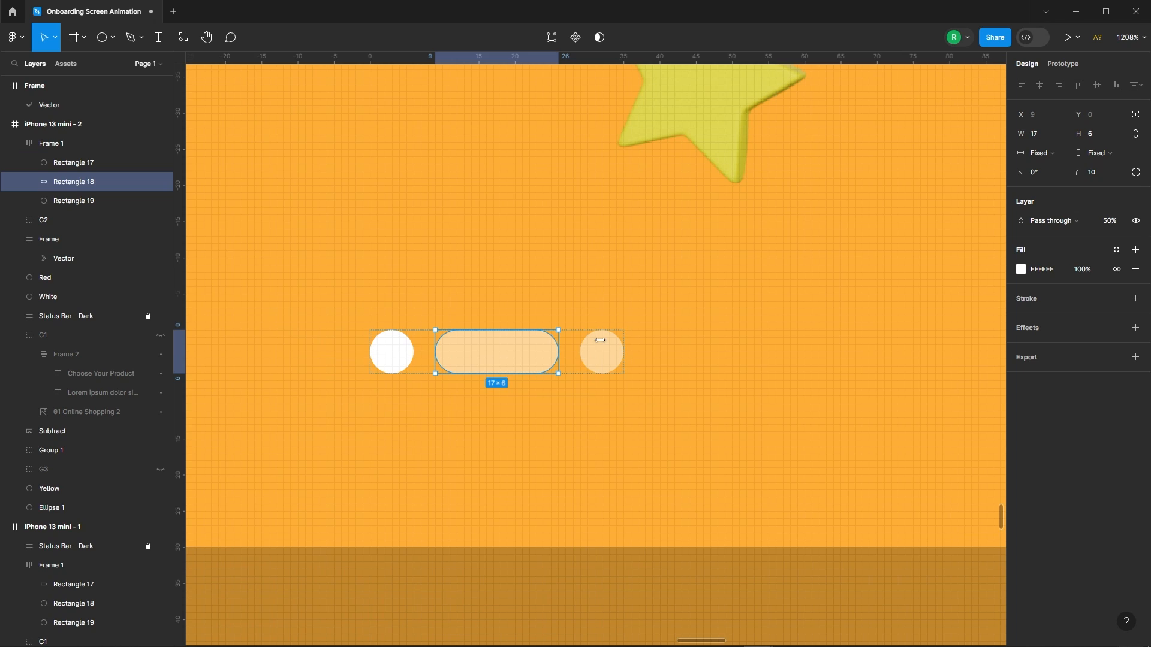
# Set the middle indicator pill's opacity to 100% and the first dot's opacity to 50%.
pyautogui.click(1111, 223)
pyautogui.write('100')
pyautogui.press('Return')
pyautogui.click(392, 351)
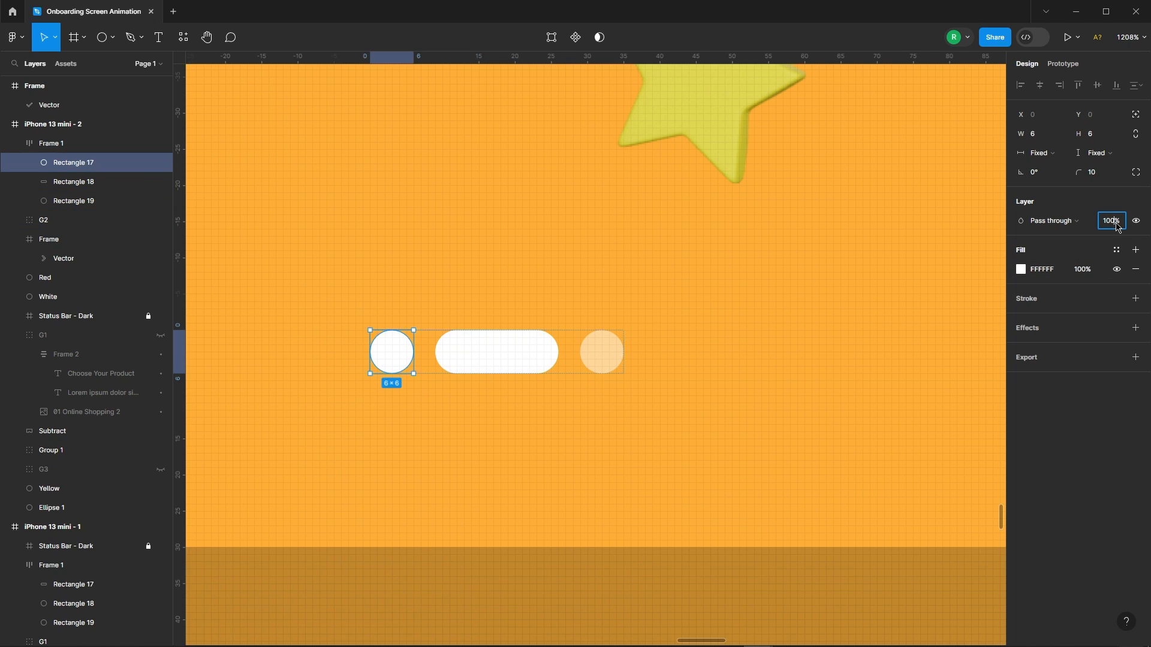
pyautogui.write('50')
pyautogui.press('Return')
pyautogui.click(776, 372)
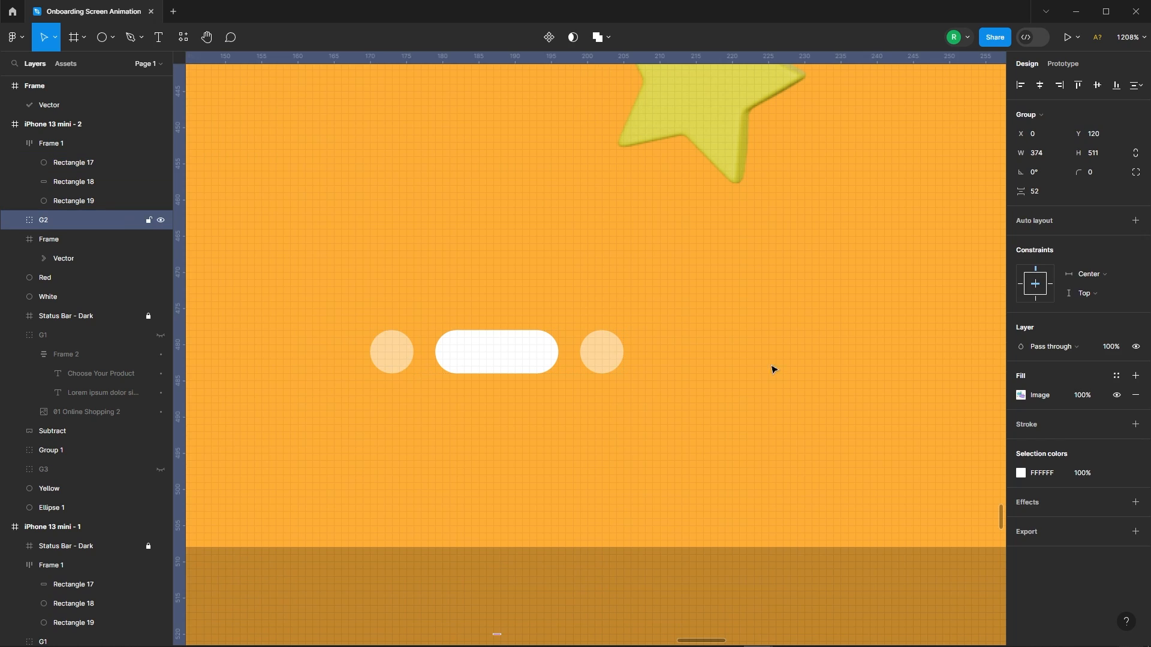
pyautogui.scroll(-10, 439, 298)
pyautogui.click(837, 336)
pyautogui.scroll(-1, 837, 336)
pyautogui.scroll(2, 719, 300)
pyautogui.scroll(-1, 551, 254)
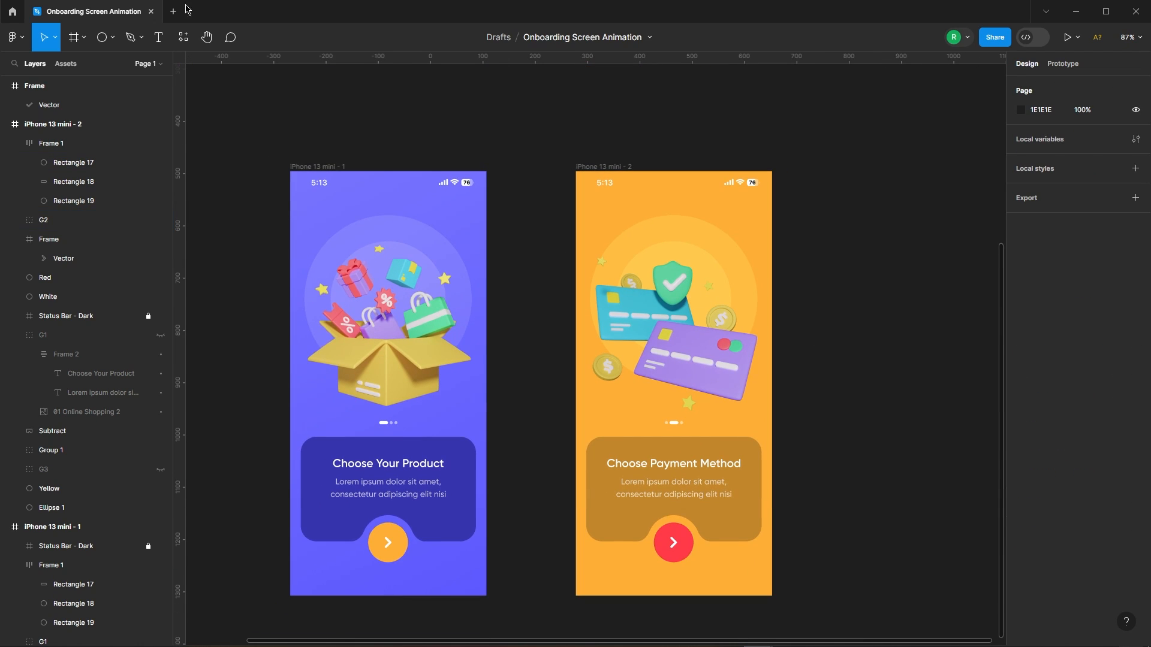
# Insert the left chevron icon from the Open icon plugin's Feather set and place it near the second frame's upper-left corner.
pyautogui.click(183, 37)
pyautogui.click(204, 172)
pyautogui.scroll(-5, 602, 291)
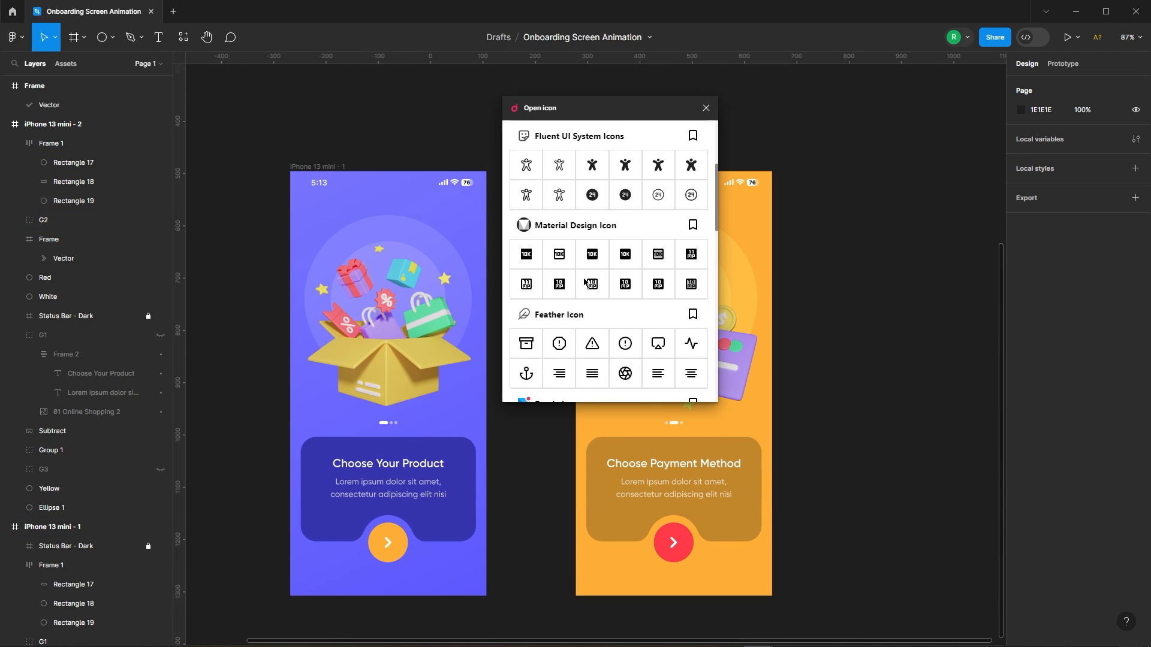
pyautogui.click(577, 260)
pyautogui.scroll(-3, 584, 311)
pyautogui.scroll(-1, 591, 332)
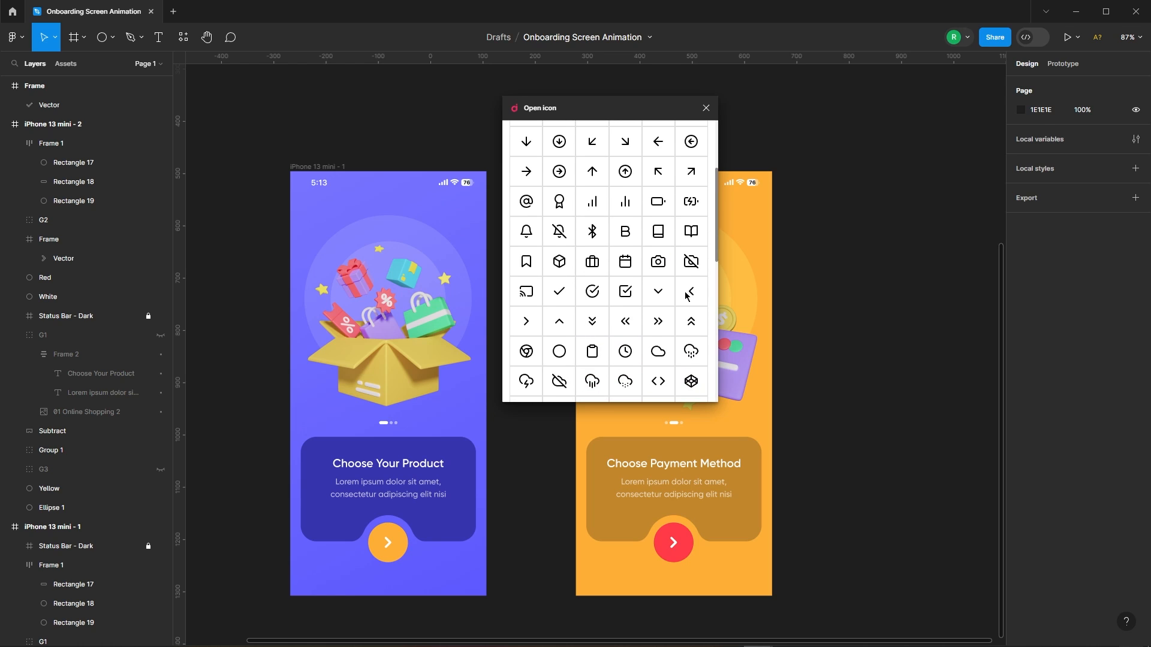
pyautogui.click(690, 293)
pyautogui.click(705, 109)
pyautogui.scroll(1, 592, 210)
pyautogui.moveTo(860, 296); pyautogui.dragTo(597, 223)
# Change the left chevron icon's colour to white, FFFFFF.
pyautogui.scroll(5, 605, 214)
pyautogui.click(1022, 503)
pyautogui.click(865, 335)
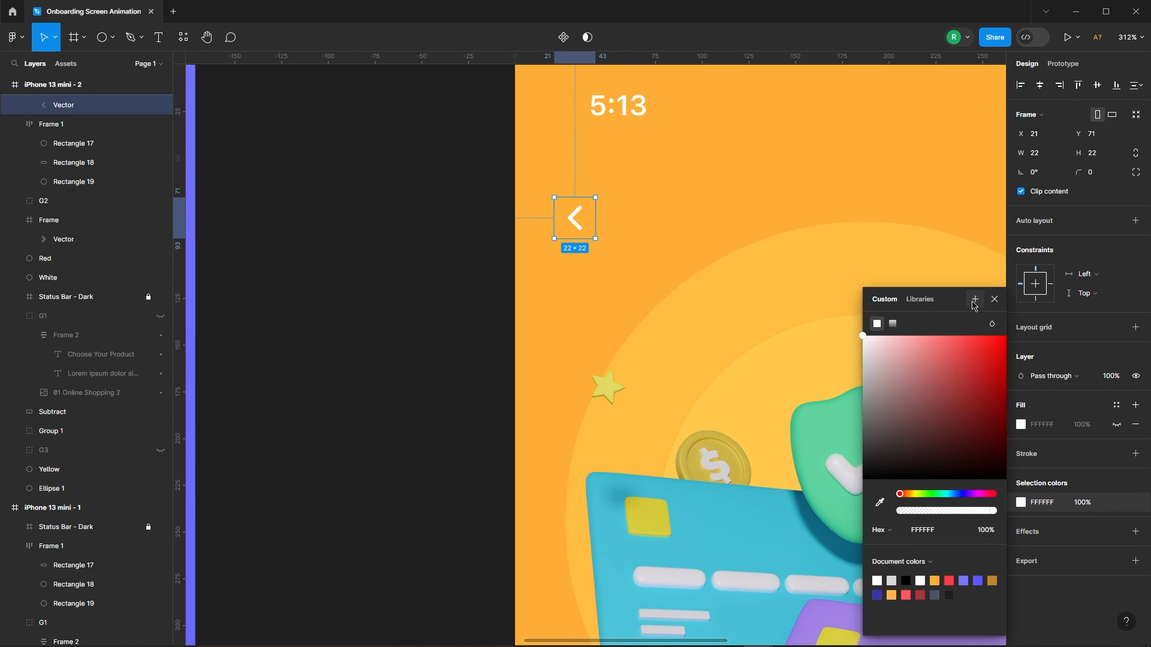
pyautogui.click(974, 304)
pyautogui.click(995, 302)
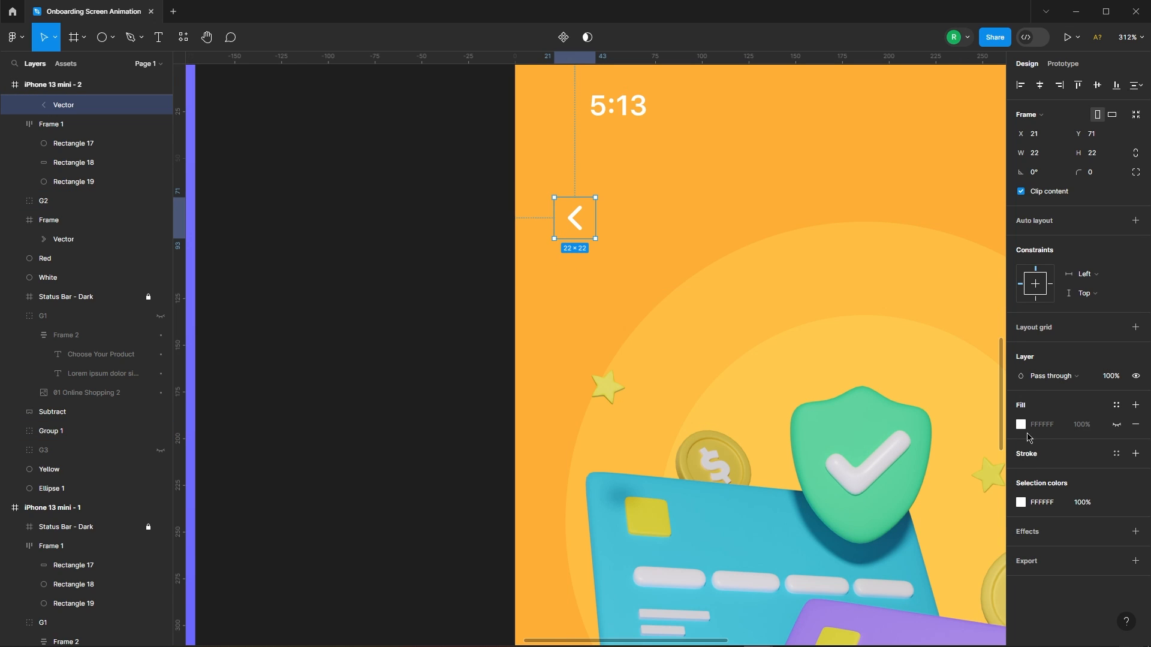
pyautogui.click(1021, 504)
pyautogui.click(995, 302)
pyautogui.click(429, 225)
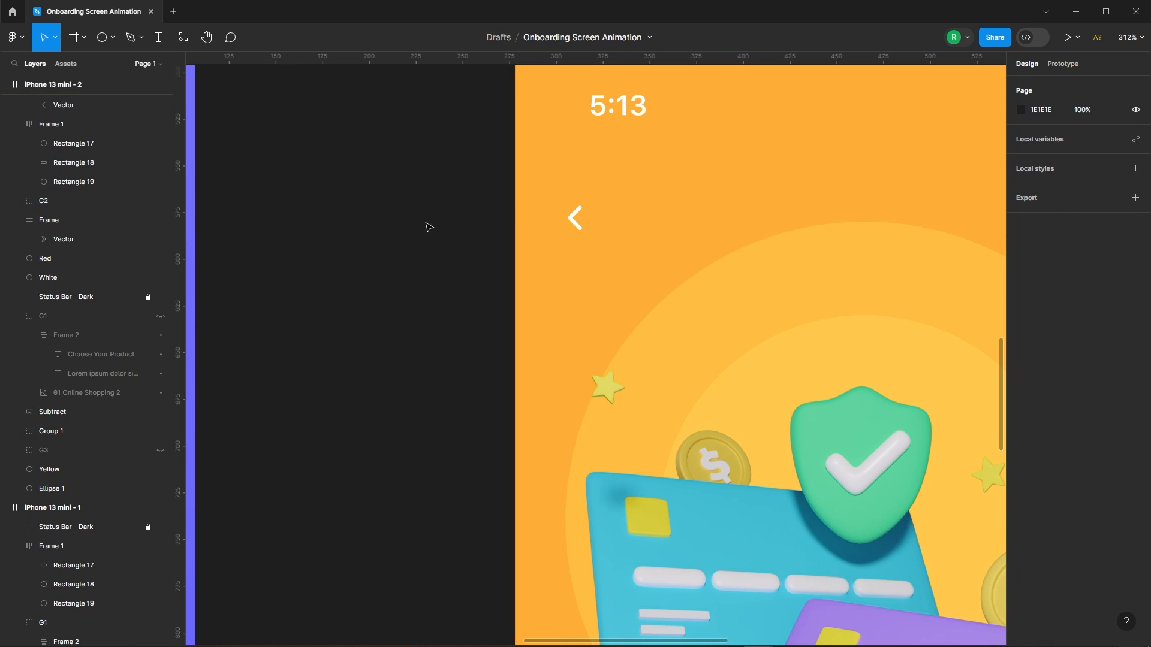
# Position the back chevron just below the status bar at X 20, Y 44 in the second frame.
pyautogui.scroll(-5, 429, 226)
pyautogui.scroll(5, 485, 185)
pyautogui.moveTo(475, 308); pyautogui.dragTo(472, 248)
pyautogui.scroll(1, 486, 205)
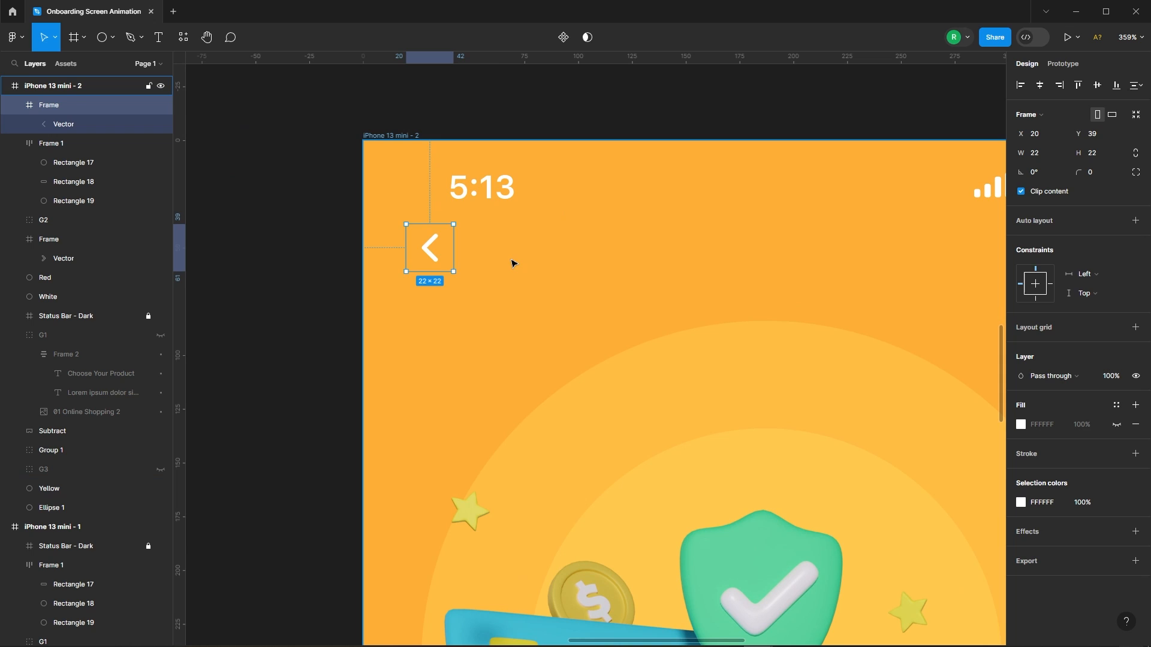
pyautogui.press('Down')
pyautogui.press('Down')
pyautogui.press('Down')
pyautogui.press('Down')
pyautogui.press('Down')
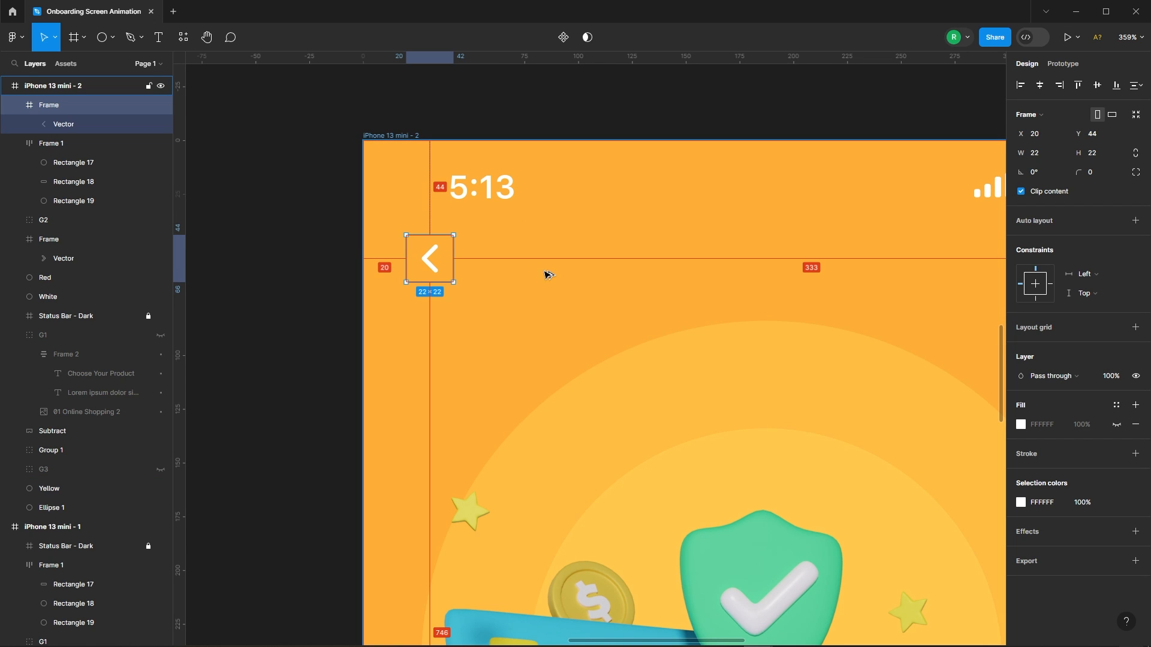
# Unlock the status bar layer in the second phone frame.
pyautogui.scroll(-5, 329, 150)
pyautogui.click(407, 133)
pyautogui.scroll(-5, 407, 134)
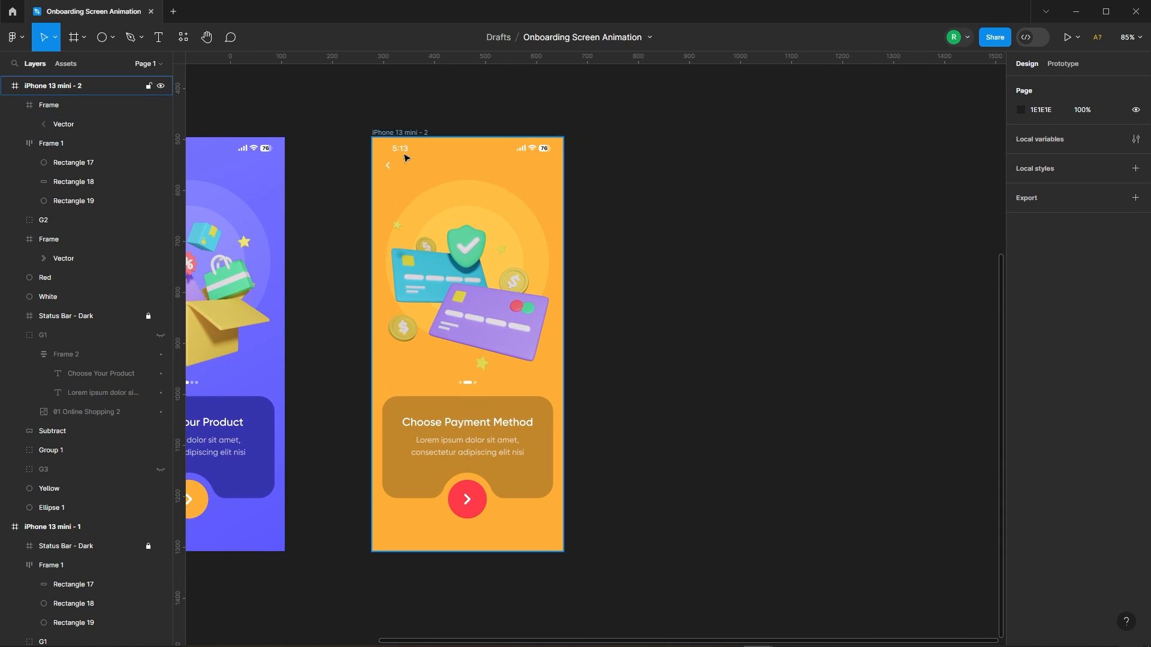
pyautogui.click(119, 316)
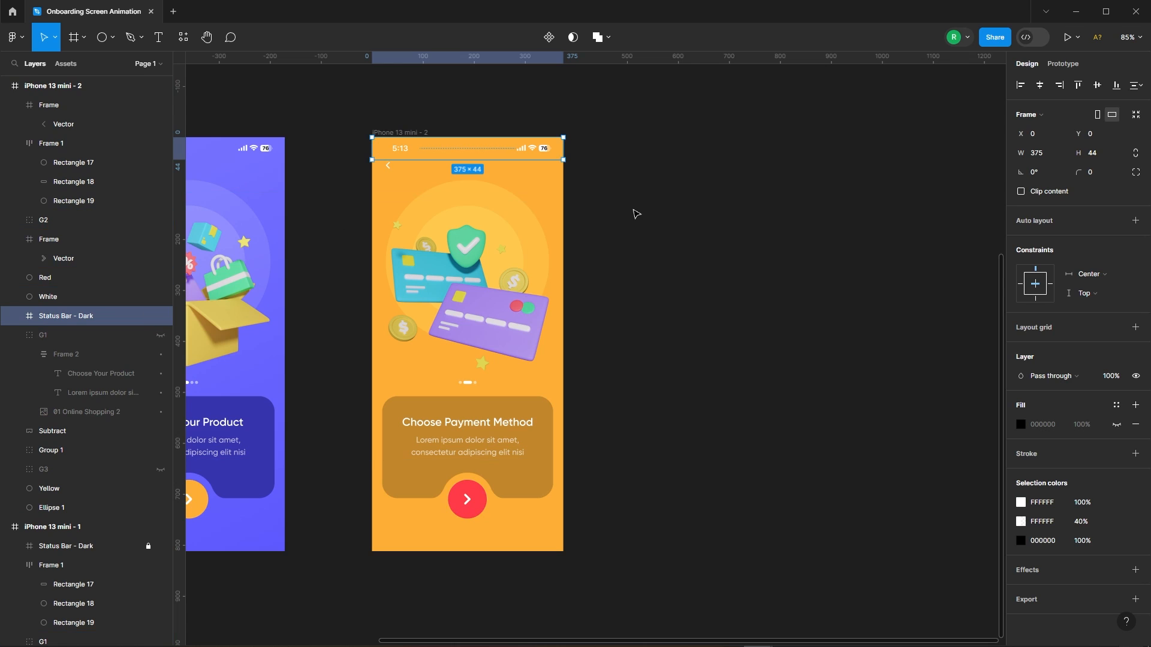
pyautogui.click(634, 210)
# Bring the second frame's circles, G2 illustration and text, page indicator, card, back chevron and status bar to the front, leaving out the bottom button.
pyautogui.click(521, 274)
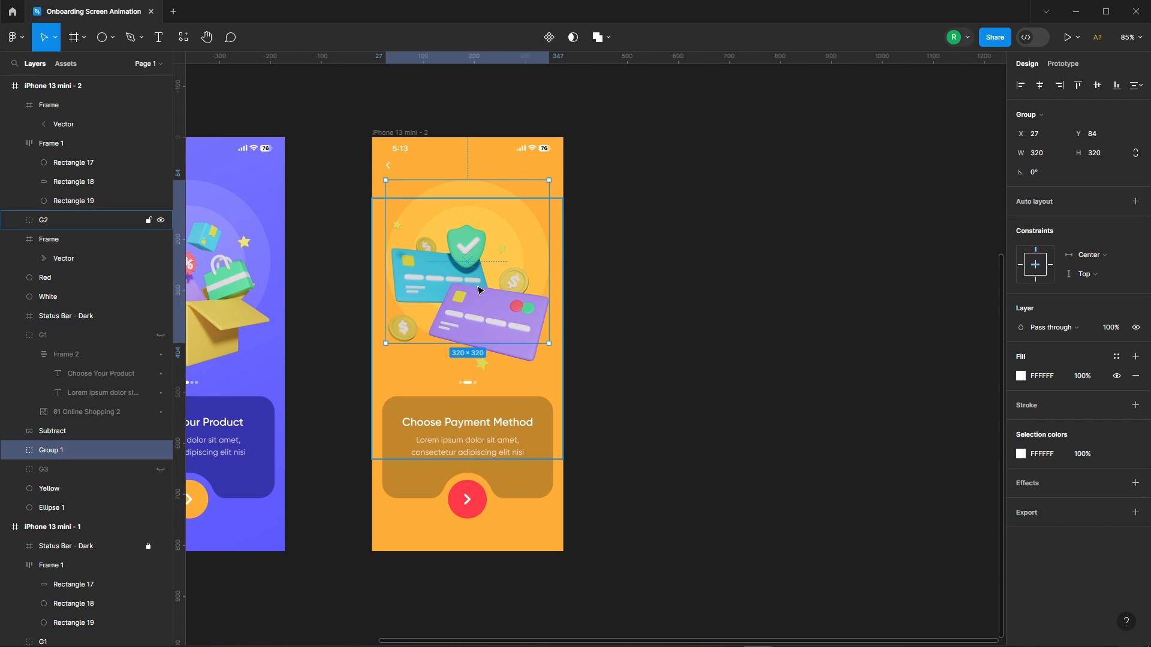
pyautogui.keyDown('shift'); pyautogui.click(485, 372); pyautogui.keyUp('shift')
pyautogui.keyDown('shift'); pyautogui.click(467, 386); pyautogui.keyUp('shift')
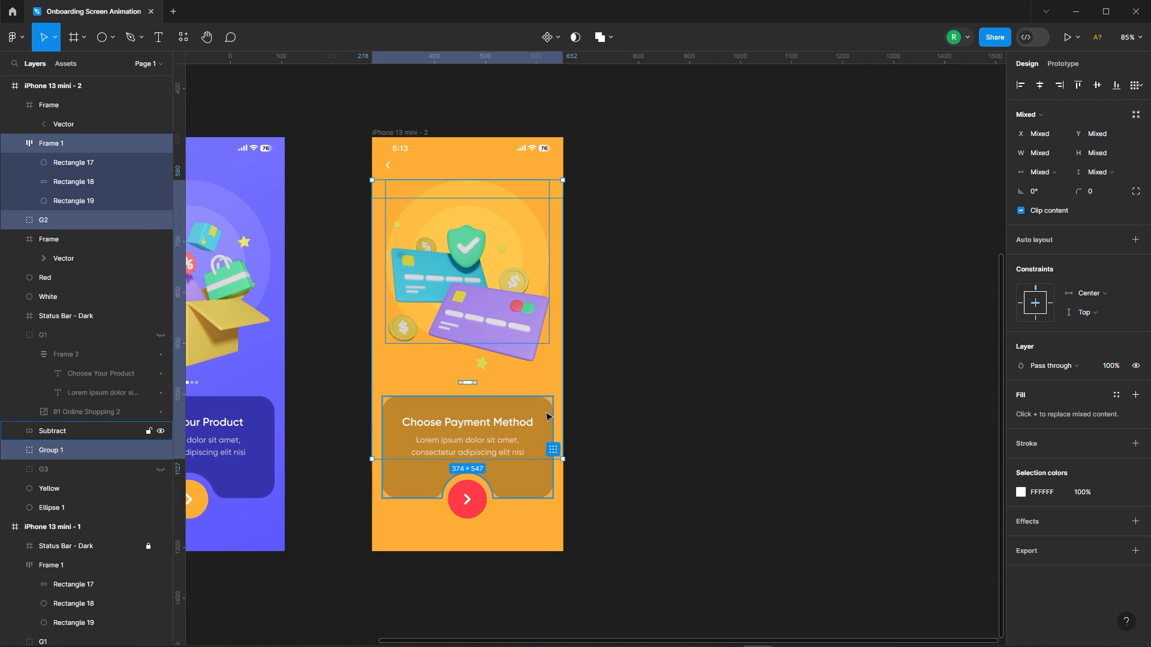
pyautogui.keyDown('shift'); pyautogui.click(480, 410); pyautogui.keyUp('shift')
pyautogui.keyDown('shift'); pyautogui.click(389, 166); pyautogui.keyUp('shift')
pyautogui.keyDown('shift'); pyautogui.click(456, 149); pyautogui.keyUp('shift')
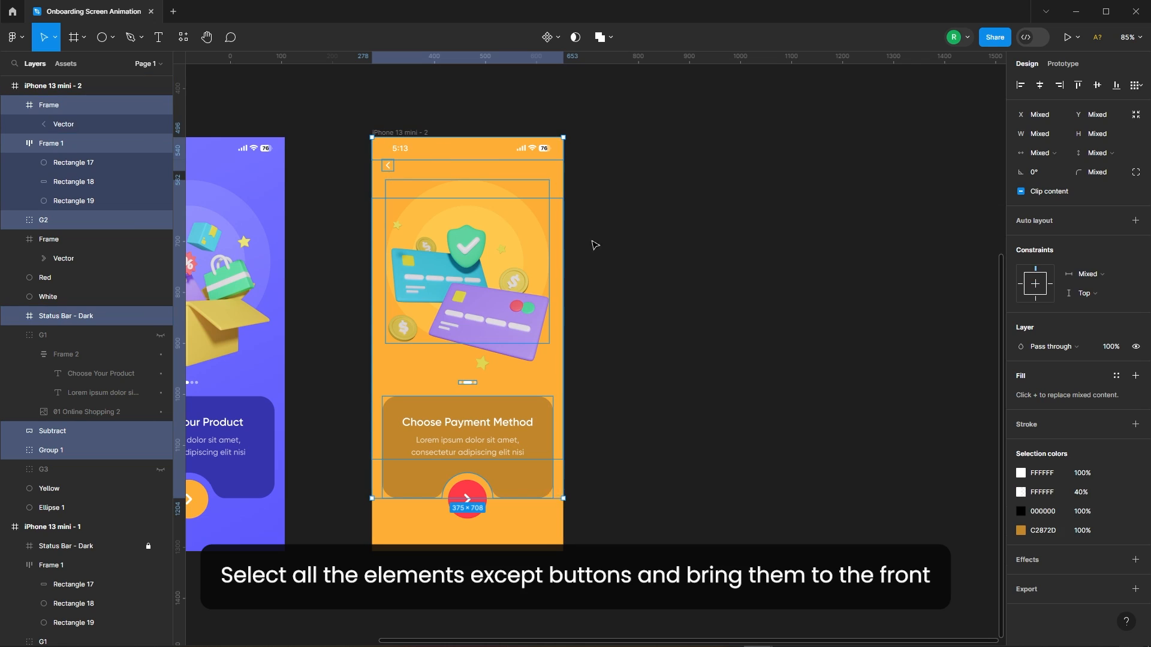
pyautogui.rightClick(458, 308)
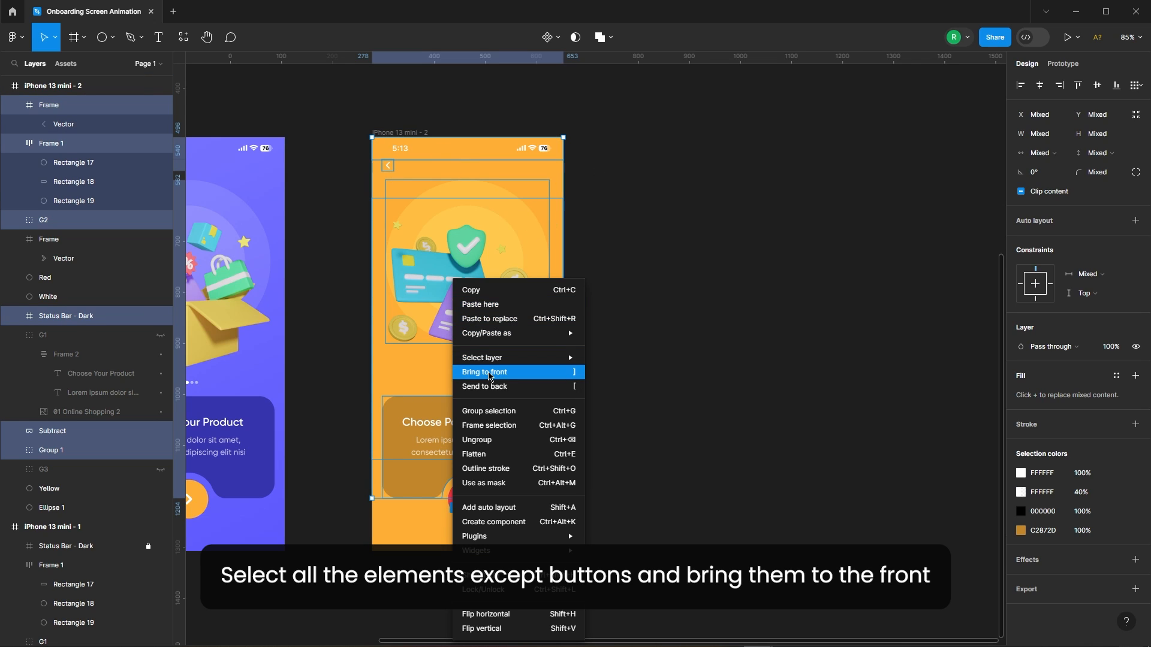
pyautogui.click(516, 372)
pyautogui.click(639, 283)
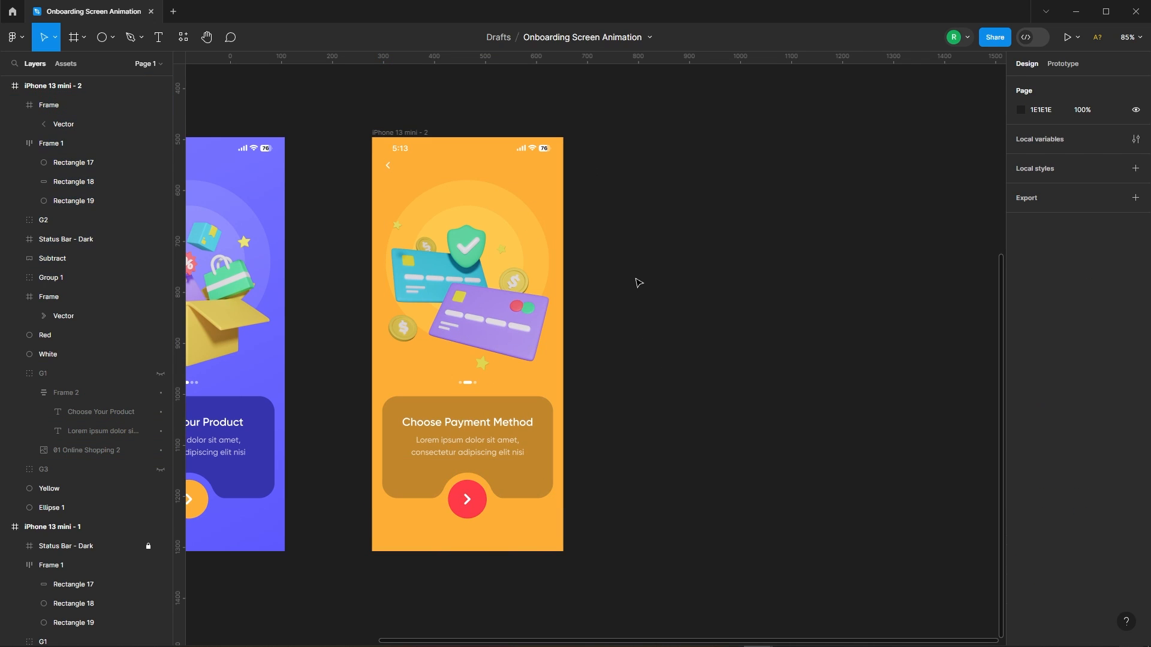
# Duplicate the second phone frame and place the copy to its right, level with the original.
pyautogui.scroll(-2, 393, 306)
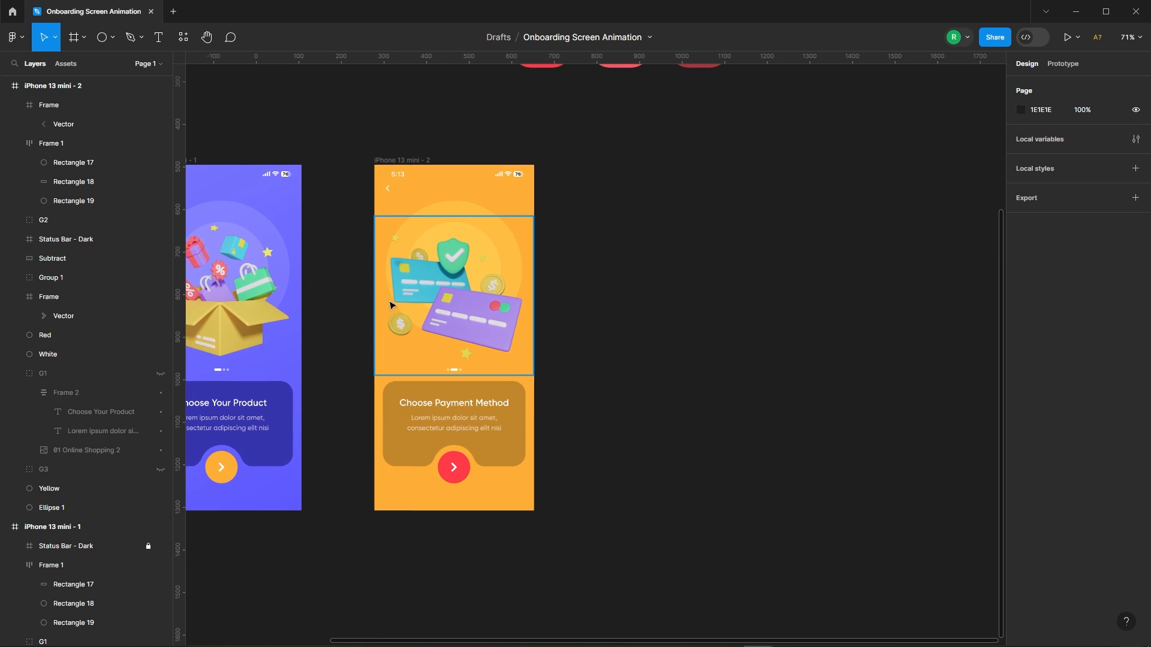
pyautogui.click(403, 160)
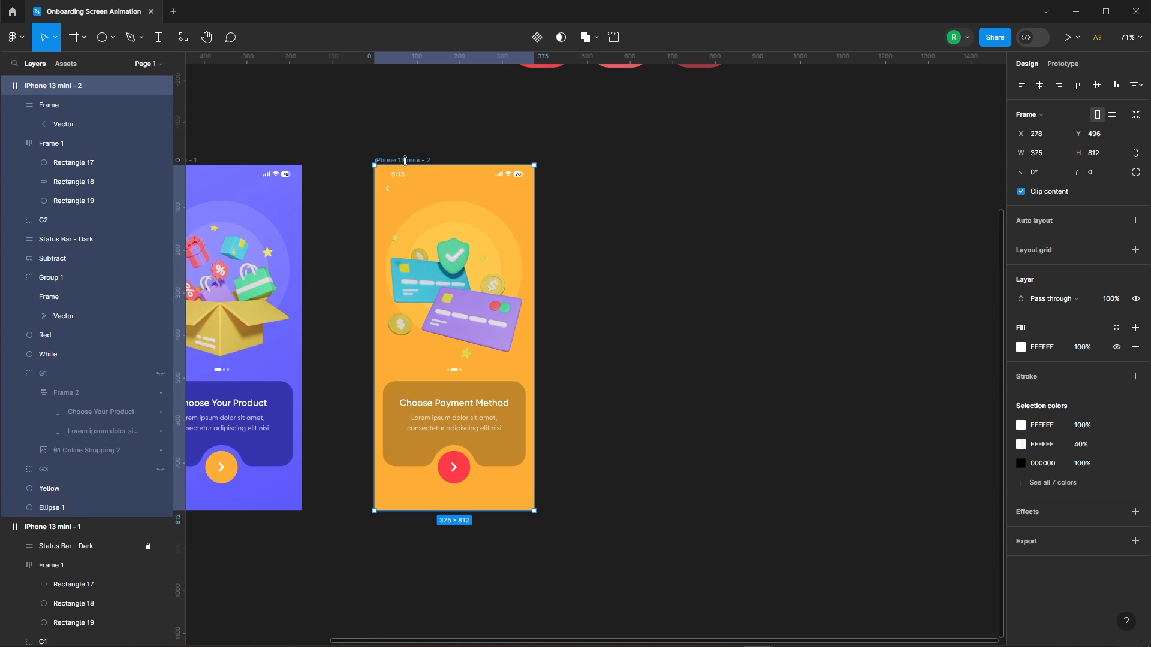
pyautogui.moveTo(423, 160); pyautogui.dragTo(629, 159)
pyautogui.click(830, 337)
pyautogui.scroll(-2, 423, 423)
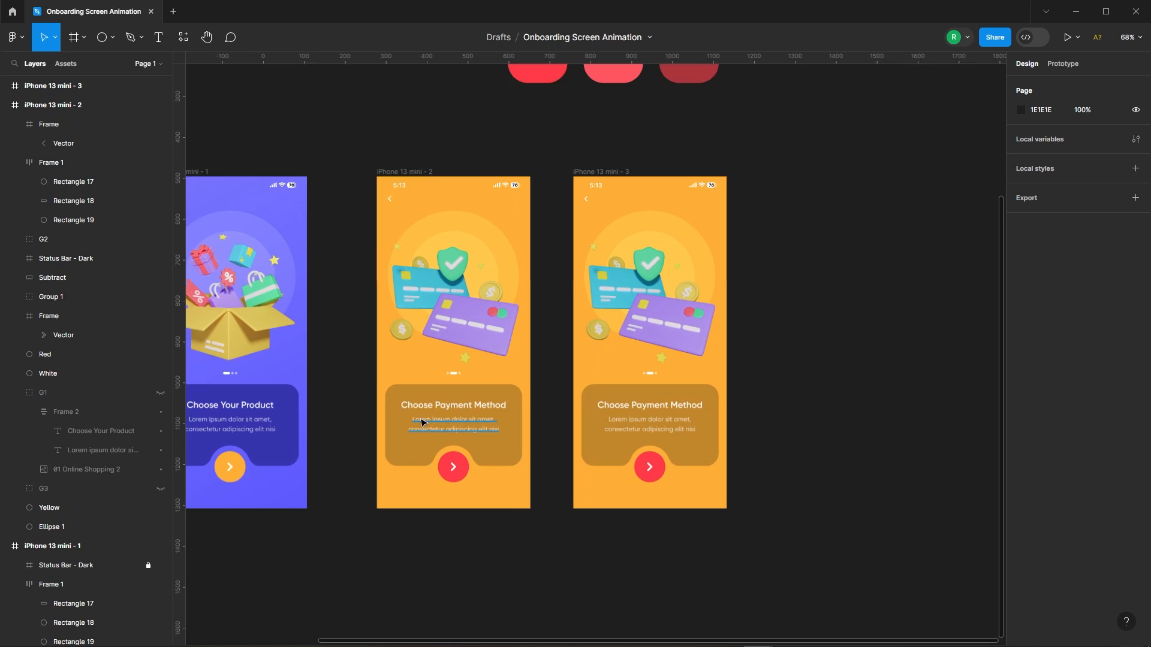
# Enlarge the third frame's red ellipse from its centre to about 1015 × 1015 so it covers the whole frame.
pyautogui.scroll(2, 768, 441)
pyautogui.click(624, 473)
pyautogui.scroll(-5, 371, 384)
pyautogui.scroll(4, 512, 432)
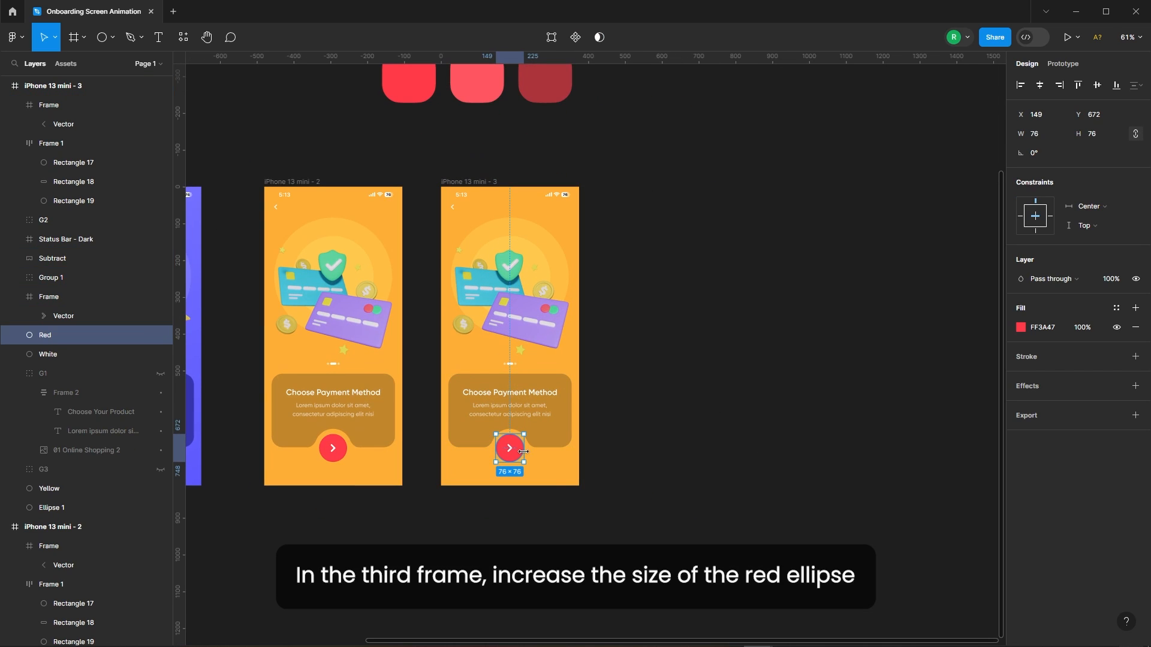
pyautogui.moveTo(524, 447); pyautogui.dragTo(796, 381)
pyautogui.scroll(-5, 521, 390)
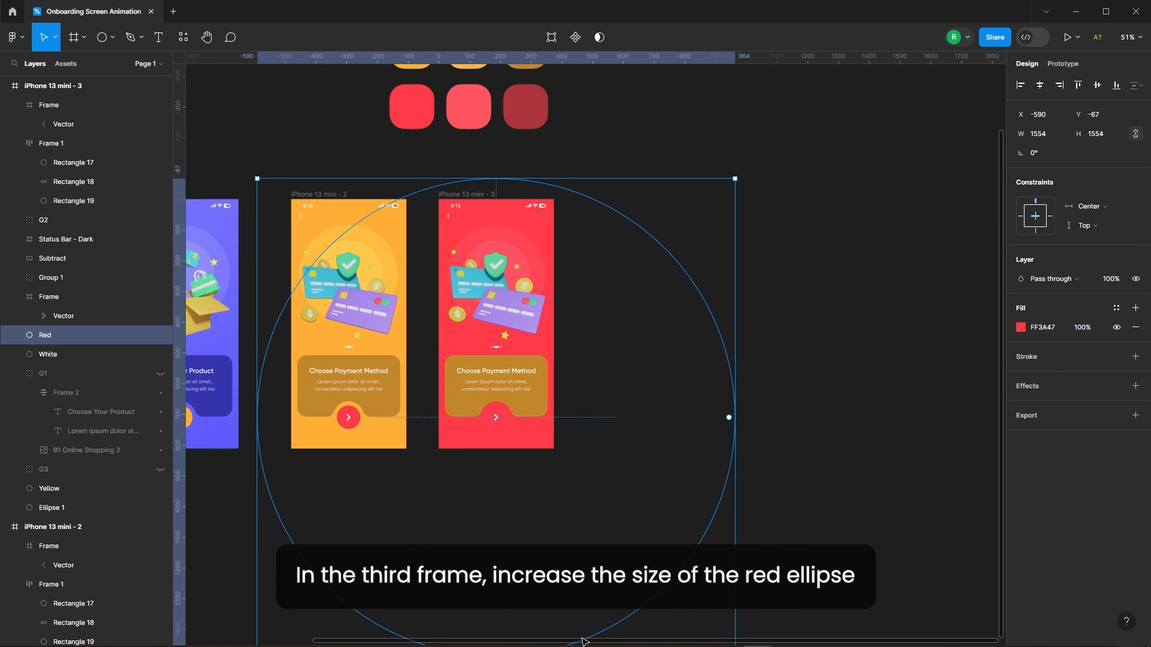
pyautogui.moveTo(517, 585); pyautogui.dragTo(508, 469)
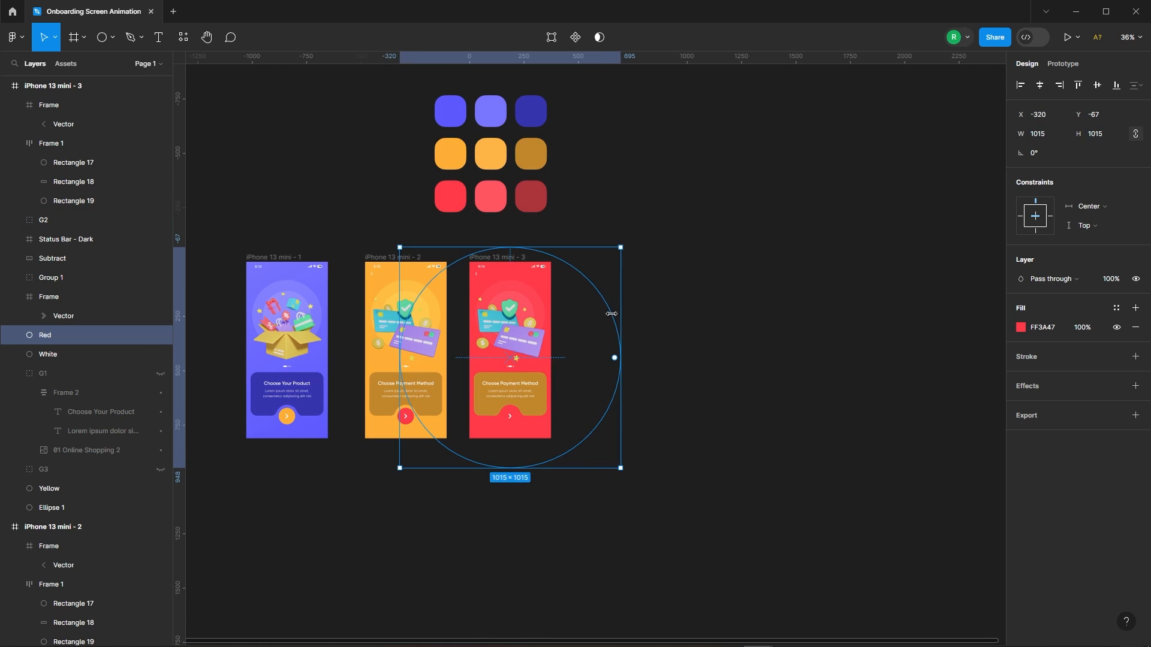
pyautogui.scroll(5, 547, 322)
pyautogui.press('Escape')
# Hide group G2 in the third frame, show group G3 and bring G3 to the front.
pyautogui.click(489, 352)
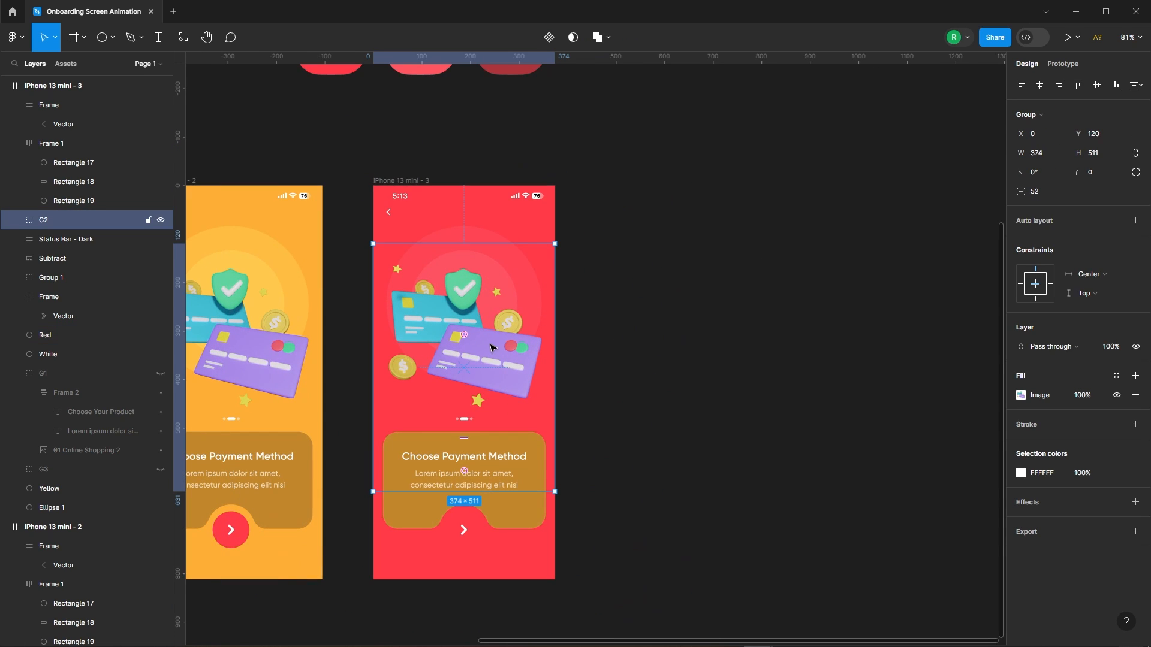
pyautogui.click(161, 220)
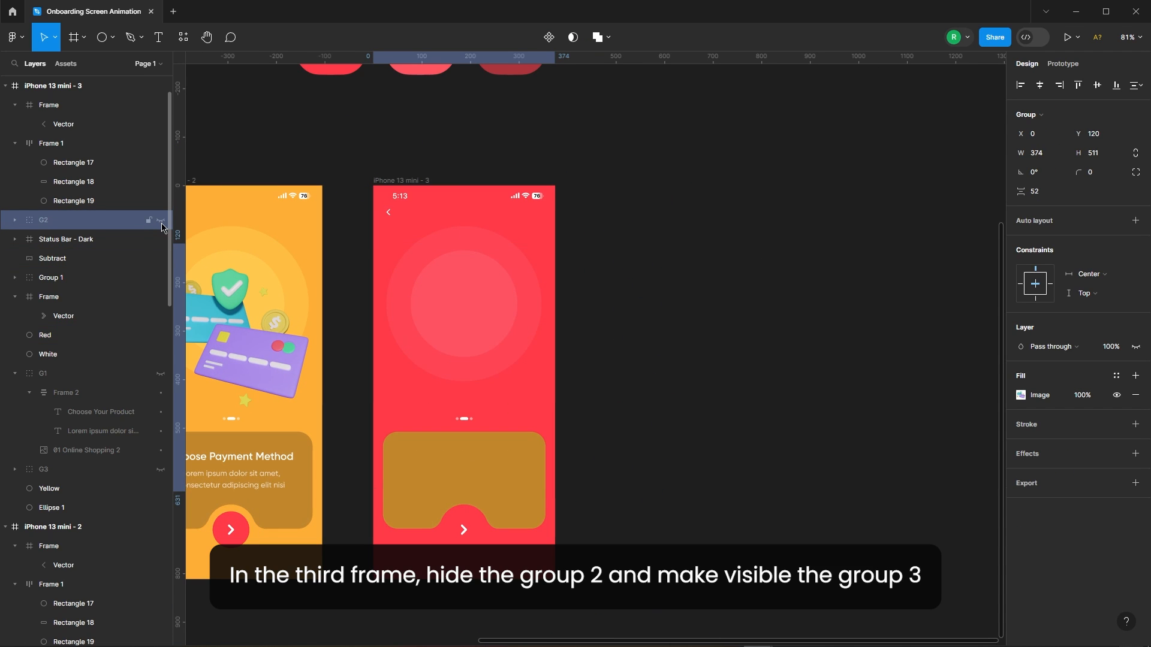
pyautogui.click(161, 473)
pyautogui.rightClick(154, 471)
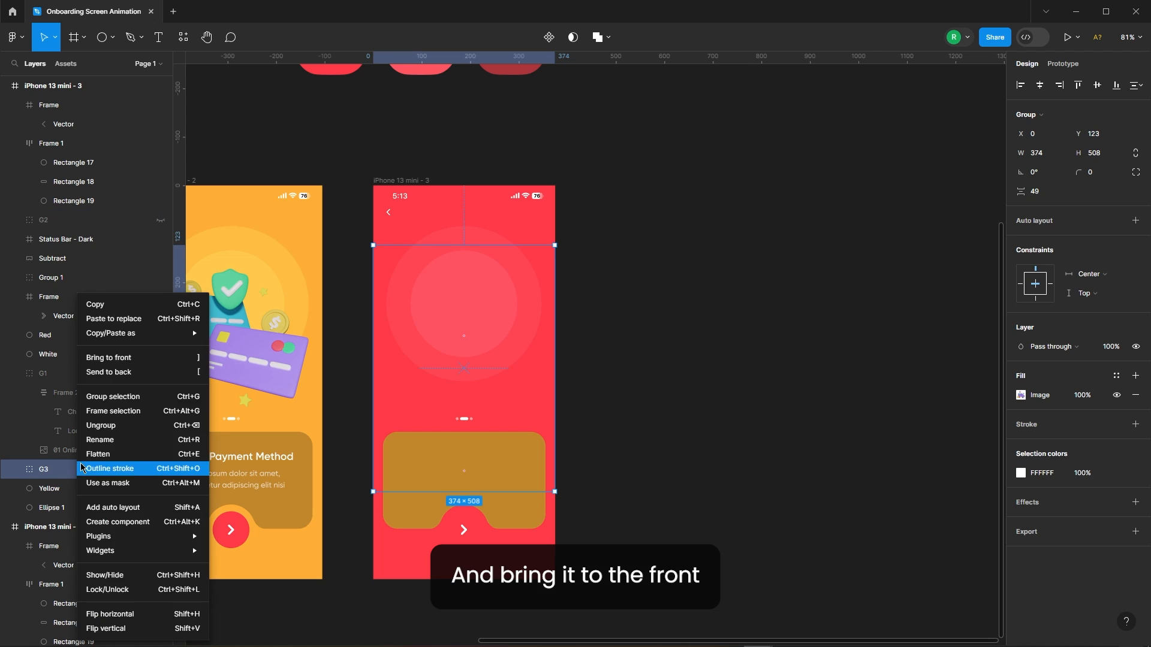
pyautogui.click(146, 360)
pyautogui.click(648, 368)
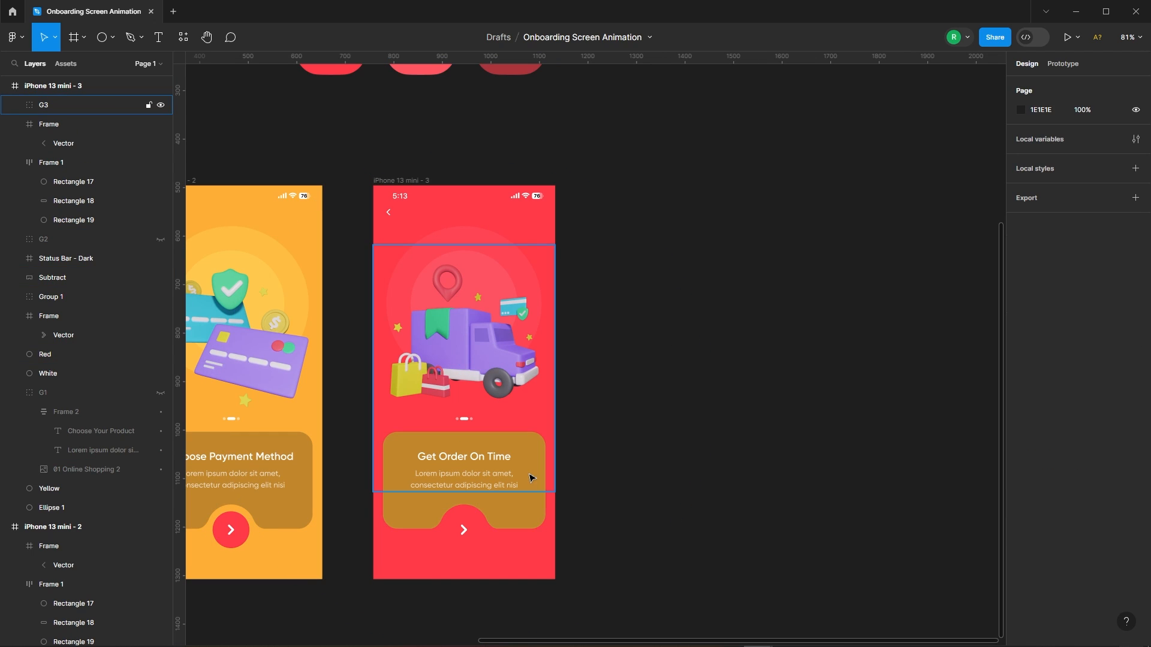
# Recolour the third frame's text card with dark red AC343C sampled from the palette swatch.
pyautogui.click(535, 502)
pyautogui.click(1021, 327)
pyautogui.click(882, 503)
pyautogui.hotkey('ctrl', '-')
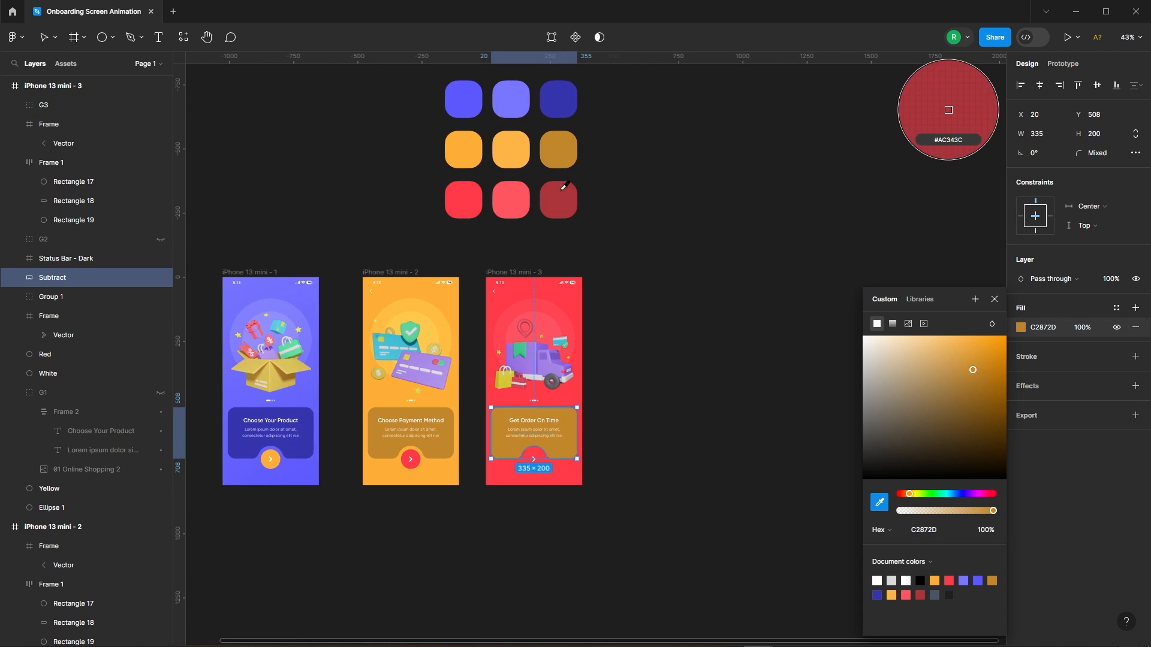
pyautogui.click(558, 199)
pyautogui.press('Escape')
pyautogui.click(771, 313)
pyautogui.scroll(2, 570, 492)
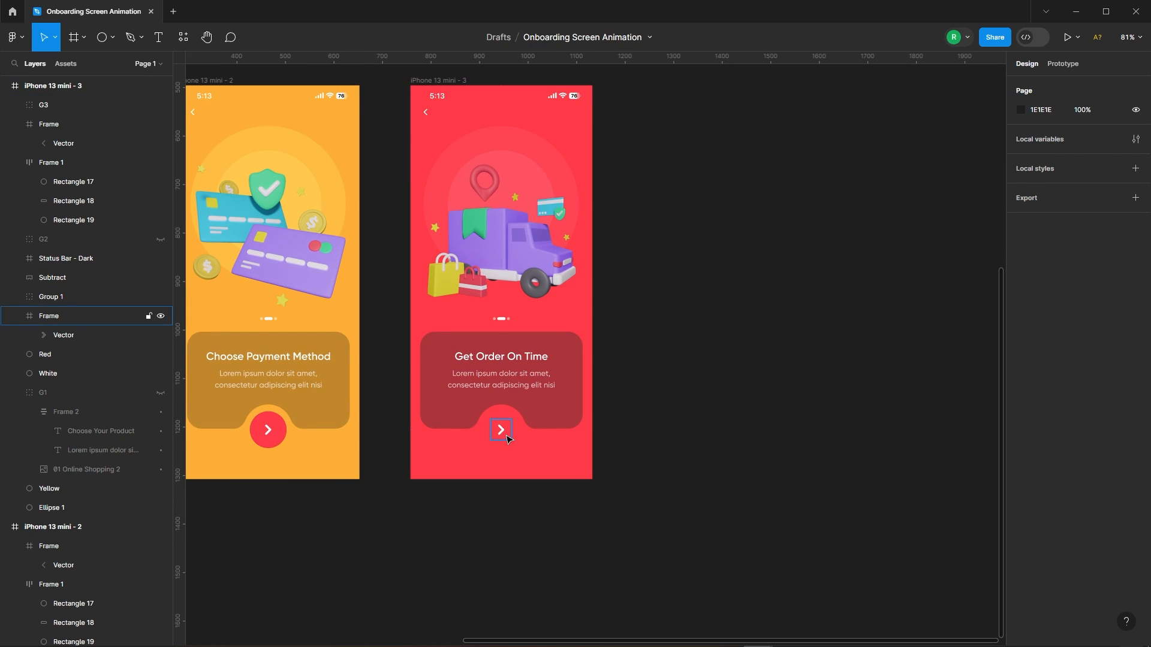
# Bring the third frame's bottom chevron icon and White ellipse to the front.
pyautogui.click(505, 434)
pyautogui.keyDown('shift'); pyautogui.click(52, 375); pyautogui.keyUp('shift')
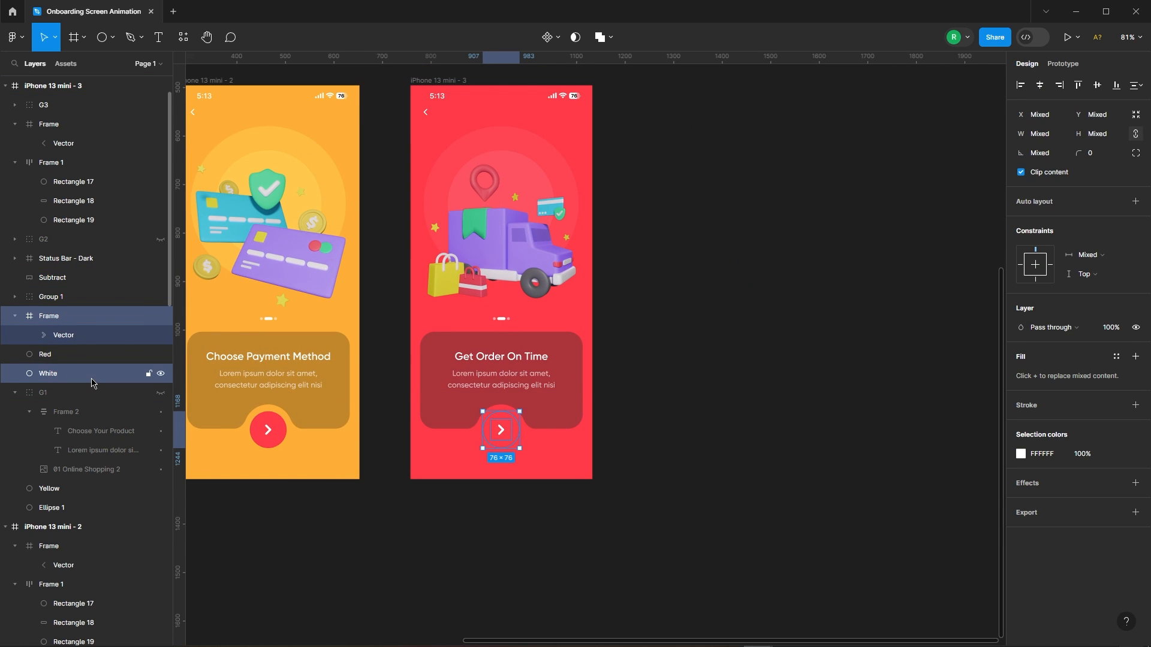
pyautogui.rightClick(157, 374)
pyautogui.click(206, 286)
pyautogui.click(662, 449)
# Shrink the chevron icon inside the third frame's white button to 12 × 12 around its centre.
pyautogui.click(508, 432)
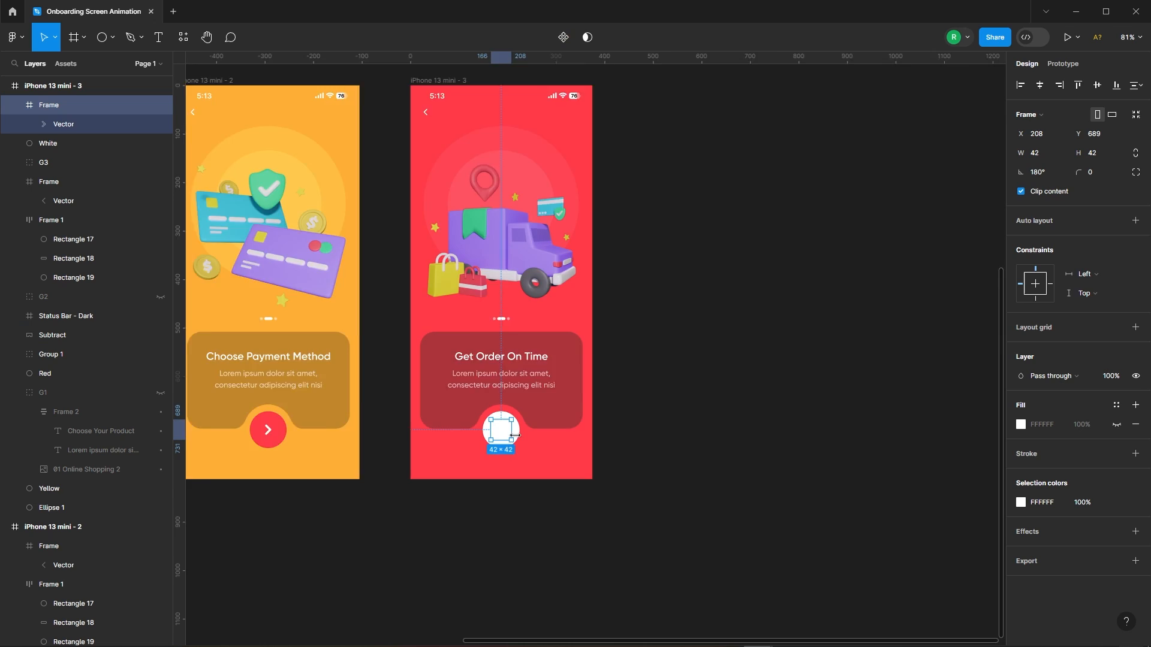
pyautogui.scroll(5, 515, 436)
pyautogui.moveTo(496, 400); pyautogui.dragTo(471, 409)
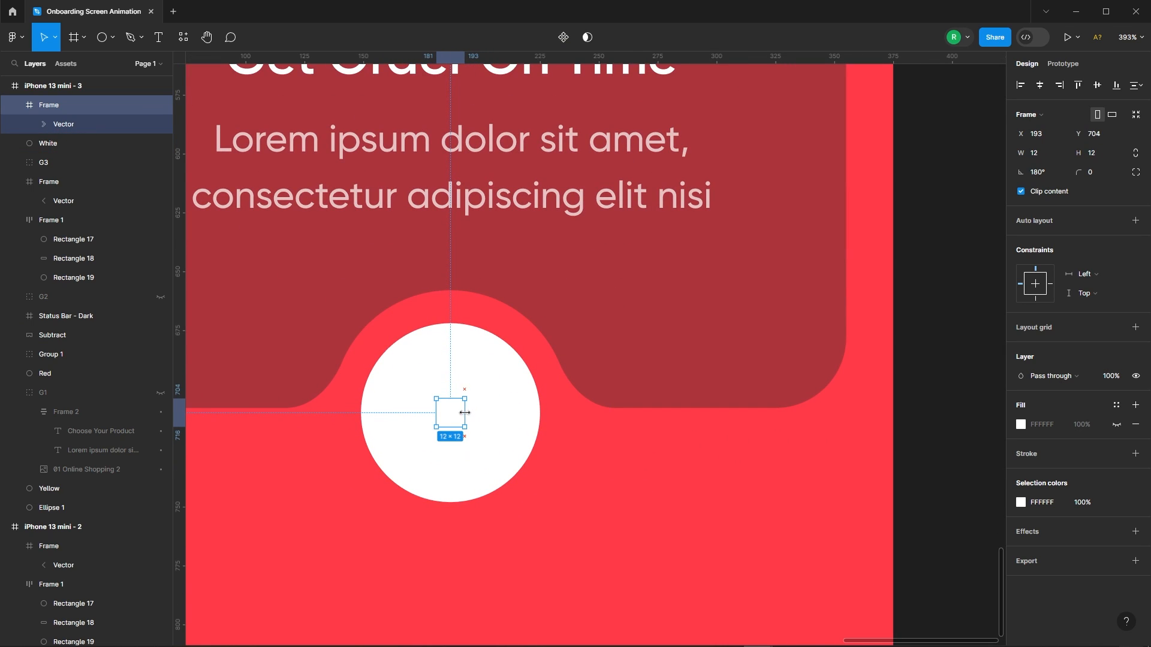
pyautogui.scroll(-10, 709, 415)
pyautogui.click(781, 388)
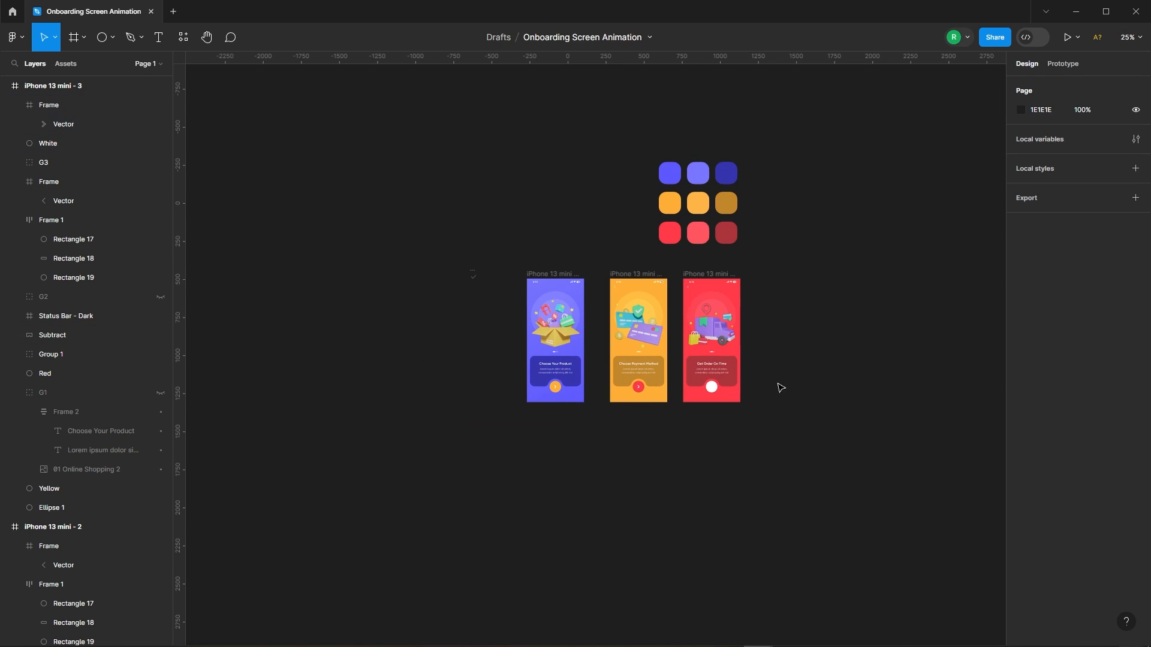
# Insert a check icon into the third frame, shrink it to 34 × 34 and centre it on the white button.
pyautogui.hotkey('ctrl', 'v')
pyautogui.scroll(8, 730, 392)
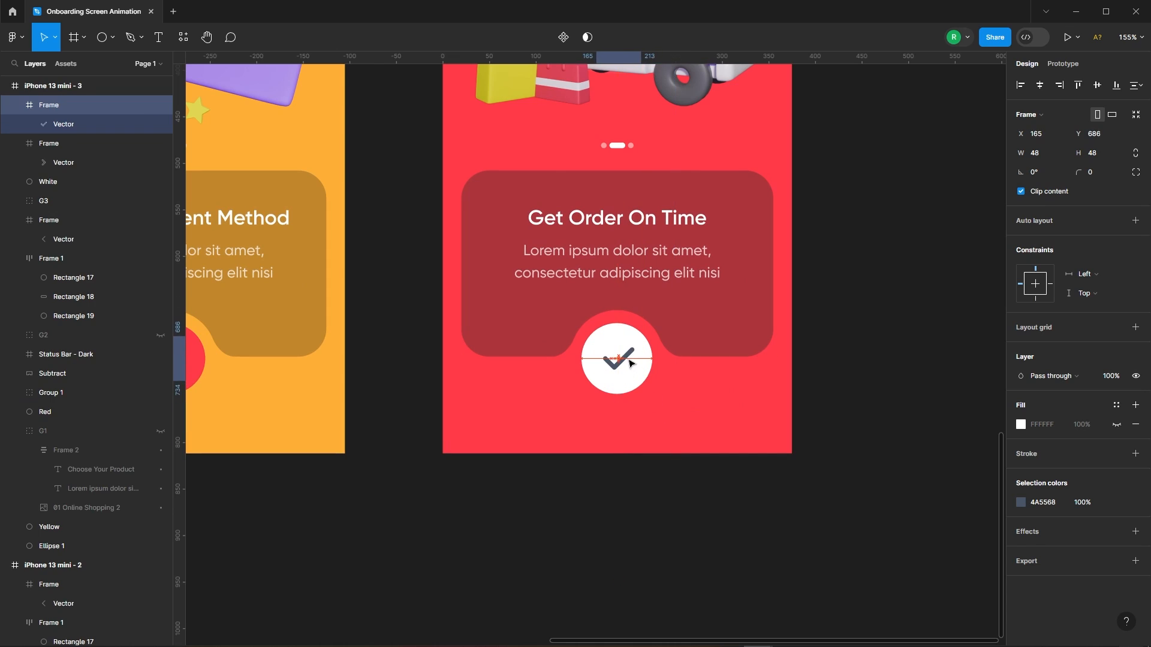
pyautogui.scroll(5, 627, 364)
pyautogui.moveTo(640, 368); pyautogui.dragTo(627, 390)
pyautogui.keyDown('shift'); pyautogui.click(664, 390); pyautogui.keyUp('shift')
pyautogui.click(1040, 86)
pyautogui.click(1097, 86)
pyautogui.scroll(-4, 480, 325)
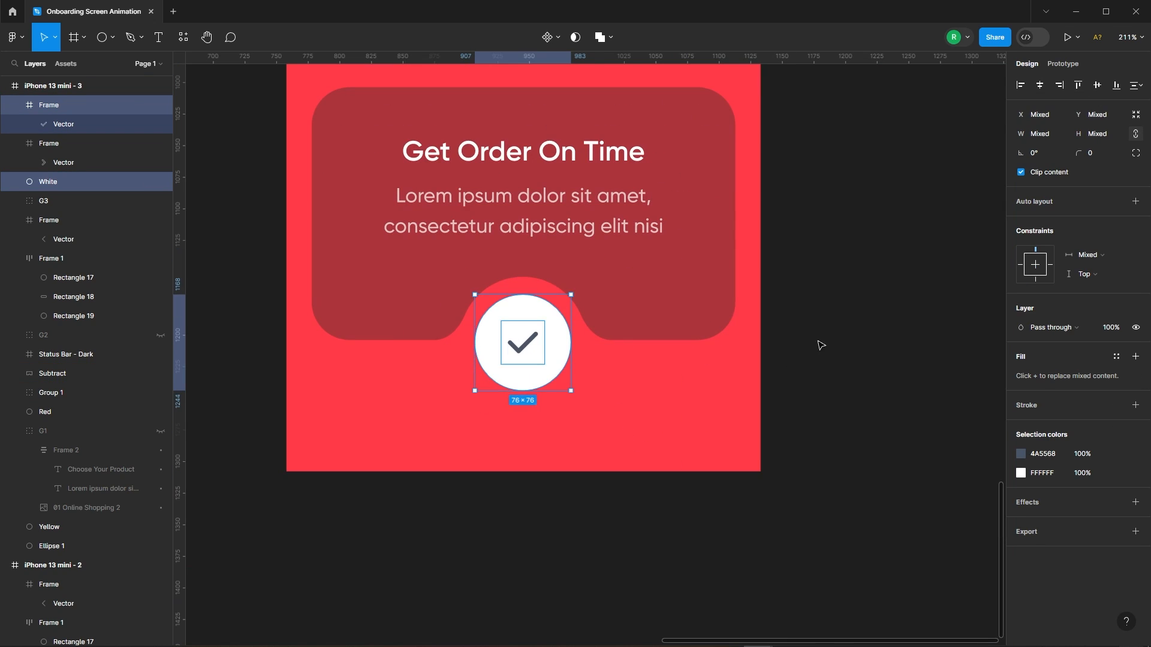
# Recolour the check icon with green 40C48D sampled from the ribbon on the truck illustration.
pyautogui.click(820, 344)
pyautogui.click(537, 340)
pyautogui.scroll(-3, 542, 339)
pyautogui.click(1021, 502)
pyautogui.click(879, 502)
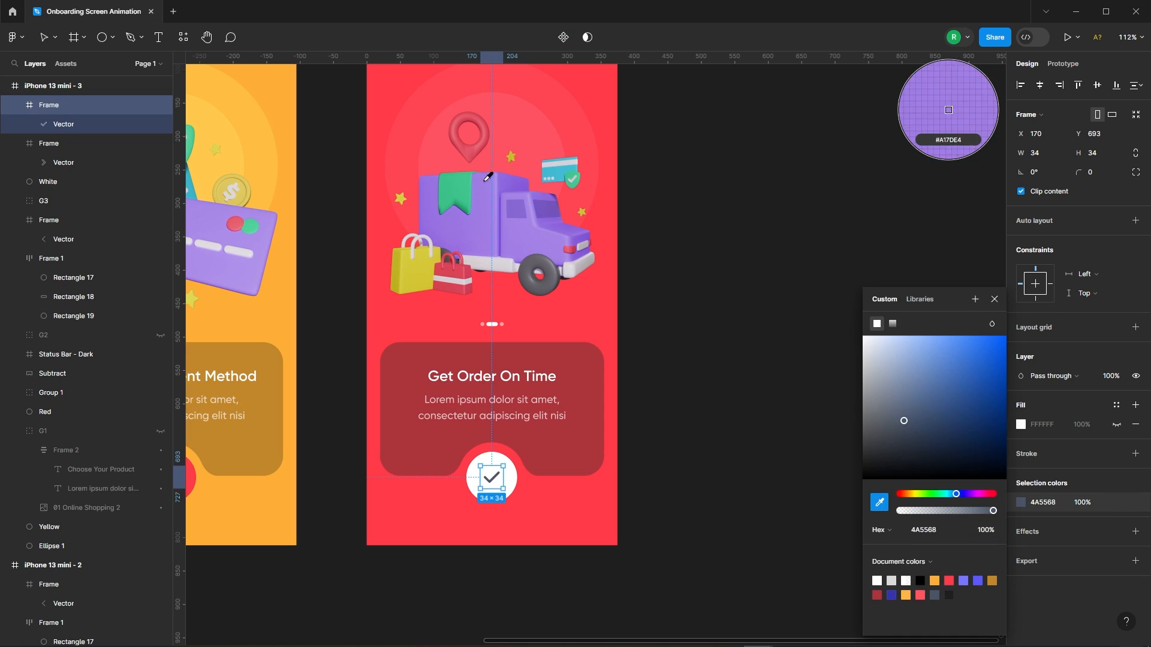
pyautogui.click(466, 191)
pyautogui.click(847, 293)
pyautogui.click(771, 268)
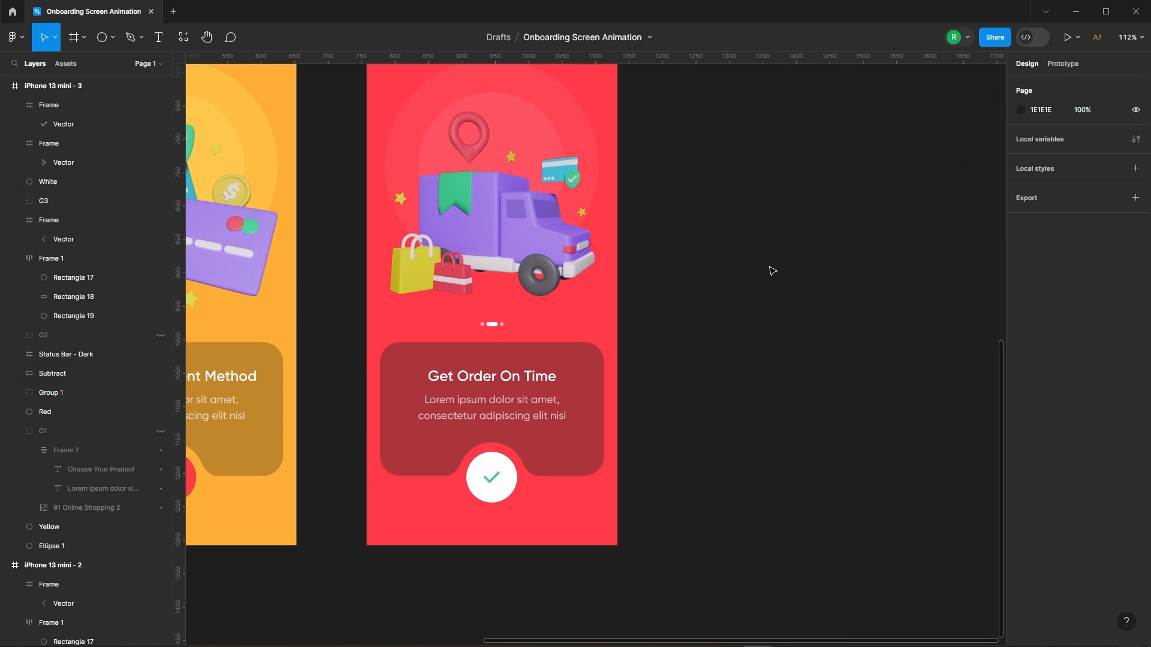
# Copy the green check icon from the third frame and paste it onto the second frame's red button.
pyautogui.scroll(-3, 771, 267)
pyautogui.click(590, 402)
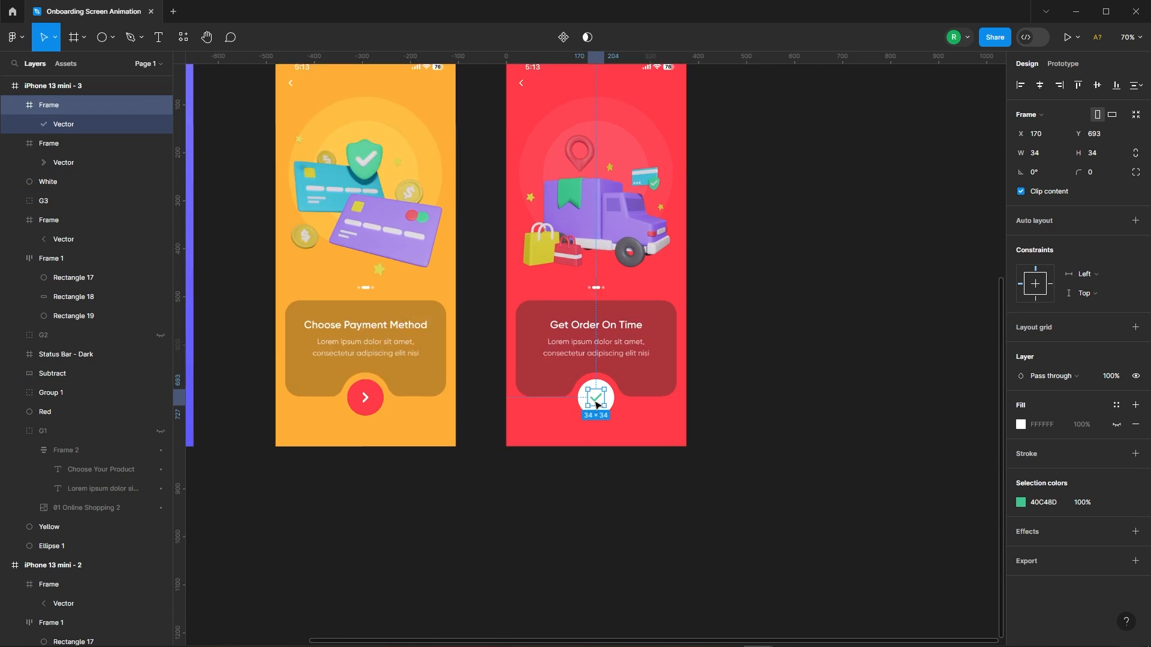
pyautogui.scroll(5, 598, 406)
pyautogui.rightClick(570, 268)
pyautogui.press('Escape')
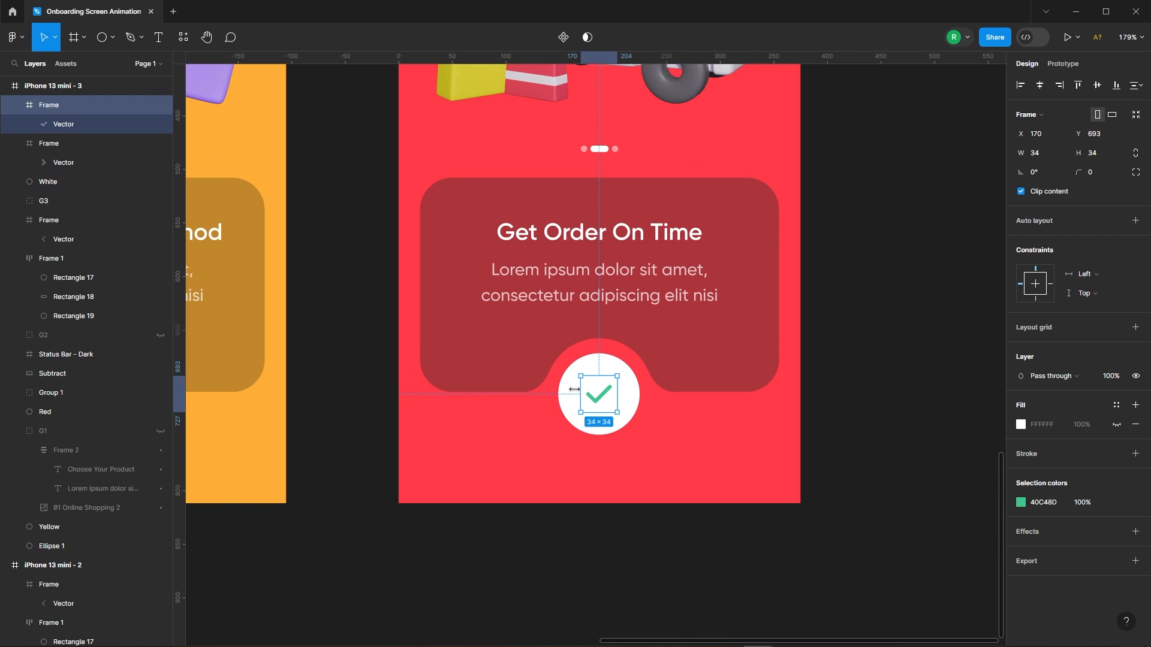
pyautogui.scroll(-3, 574, 389)
pyautogui.scroll(-2, 451, 413)
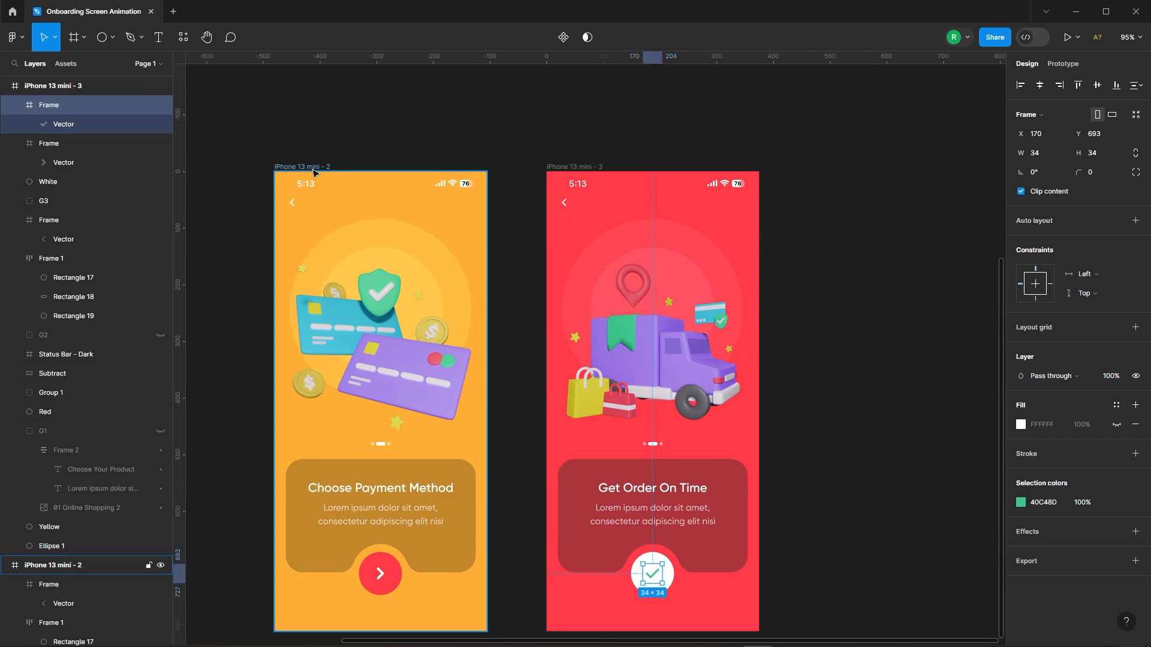
pyautogui.click(315, 173)
pyautogui.scroll(-3, 395, 180)
pyautogui.scroll(3, 403, 396)
pyautogui.click(384, 375)
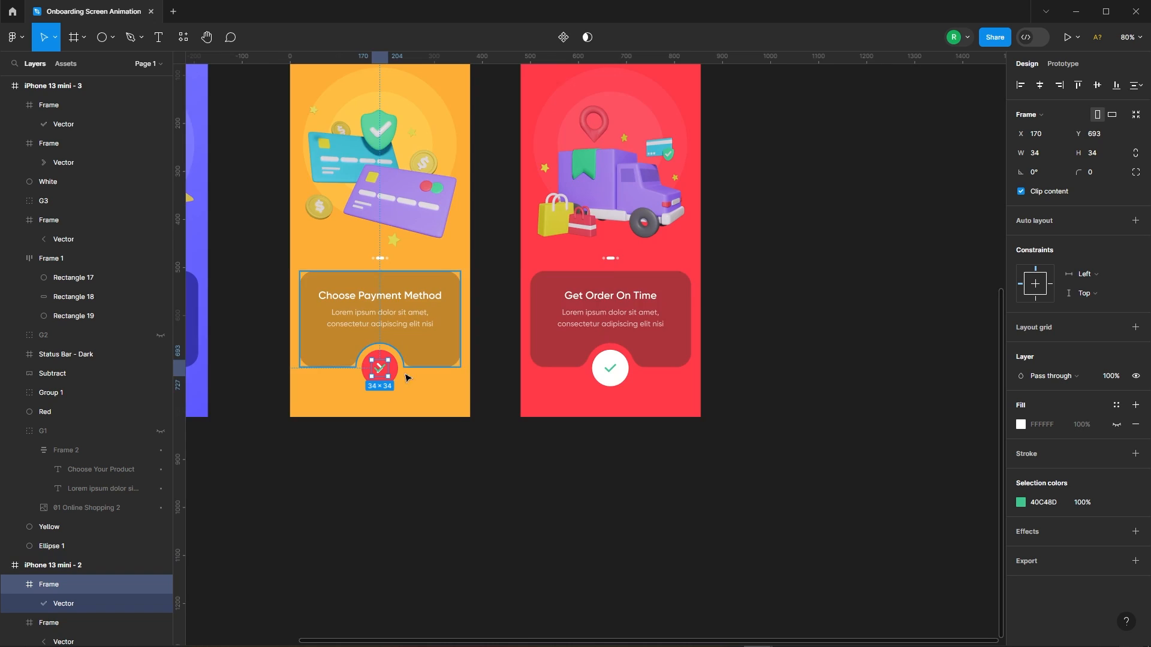
# Shrink the second frame's check icon to 20 × 20 over the chevron and set its opacity to 0%.
pyautogui.scroll(6, 386, 366)
pyautogui.moveTo(441, 346); pyautogui.dragTo(431, 351)
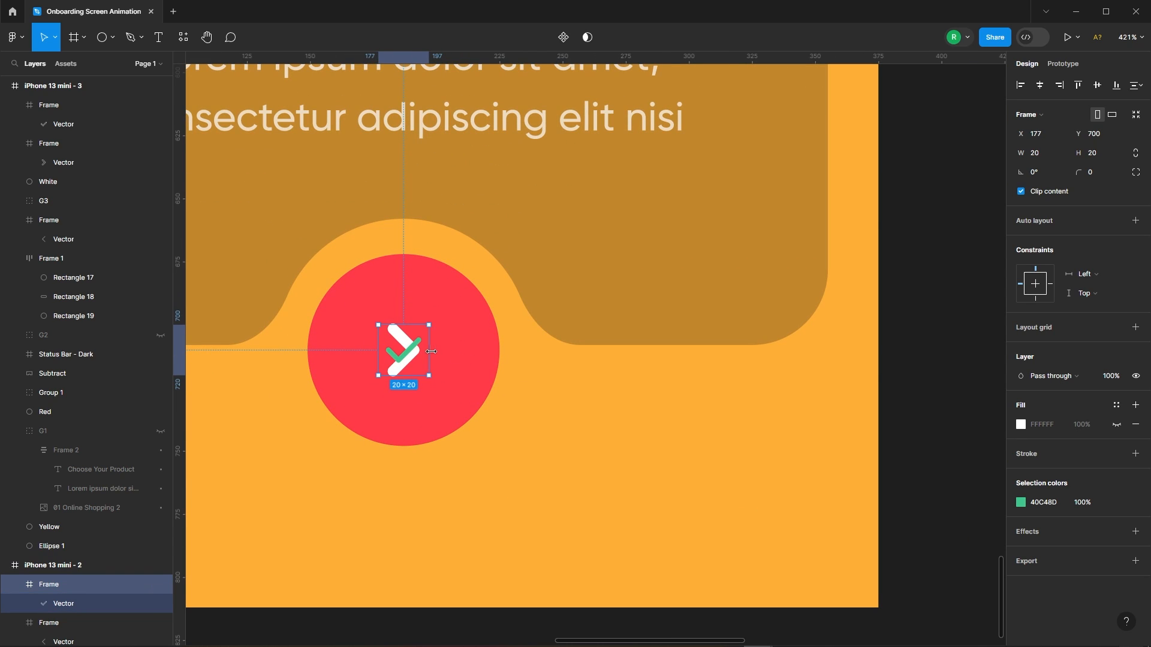
pyautogui.write('0')
pyautogui.press('Return')
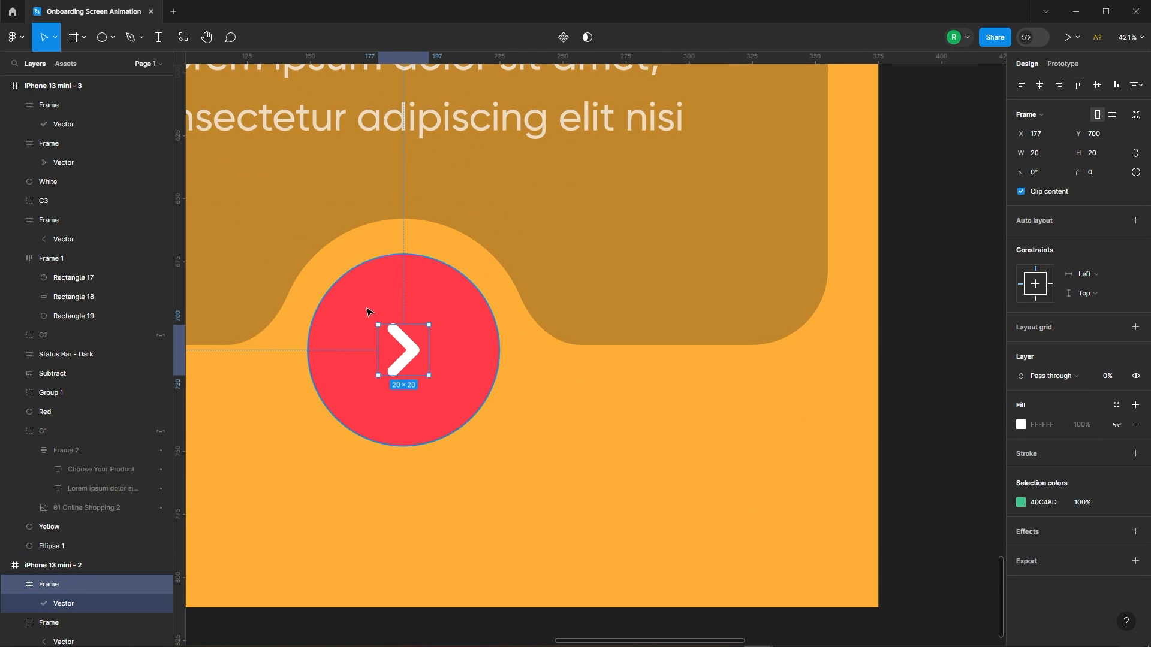
pyautogui.hotkey('shift', '0')
pyautogui.click(756, 424)
pyautogui.scroll(-5, 521, 470)
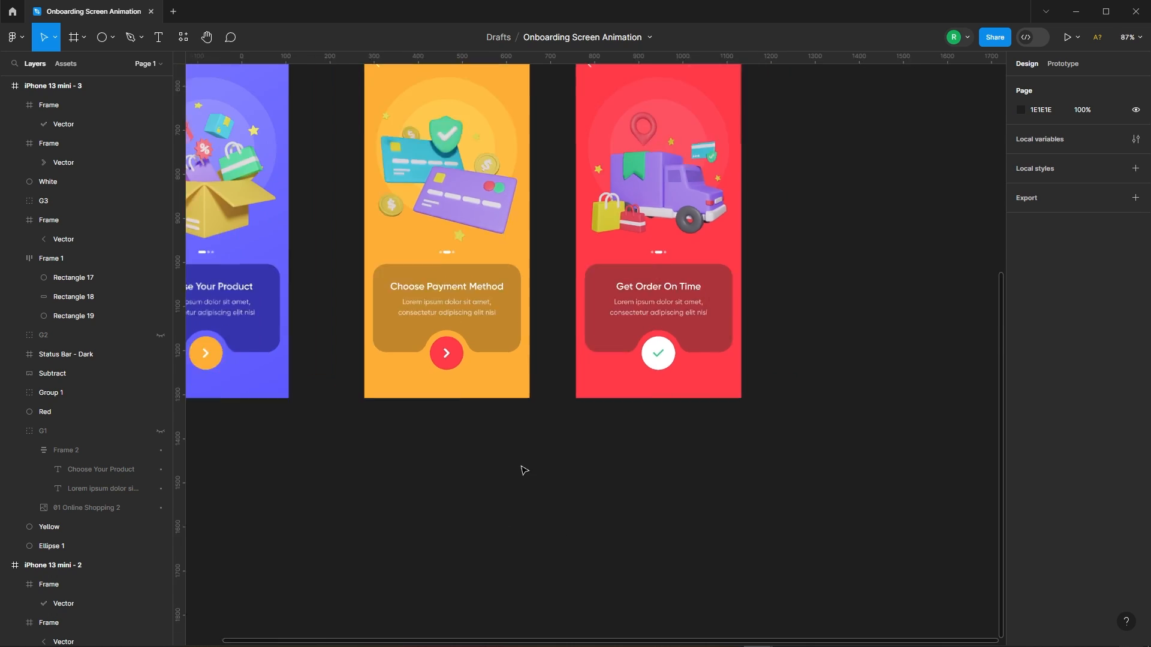
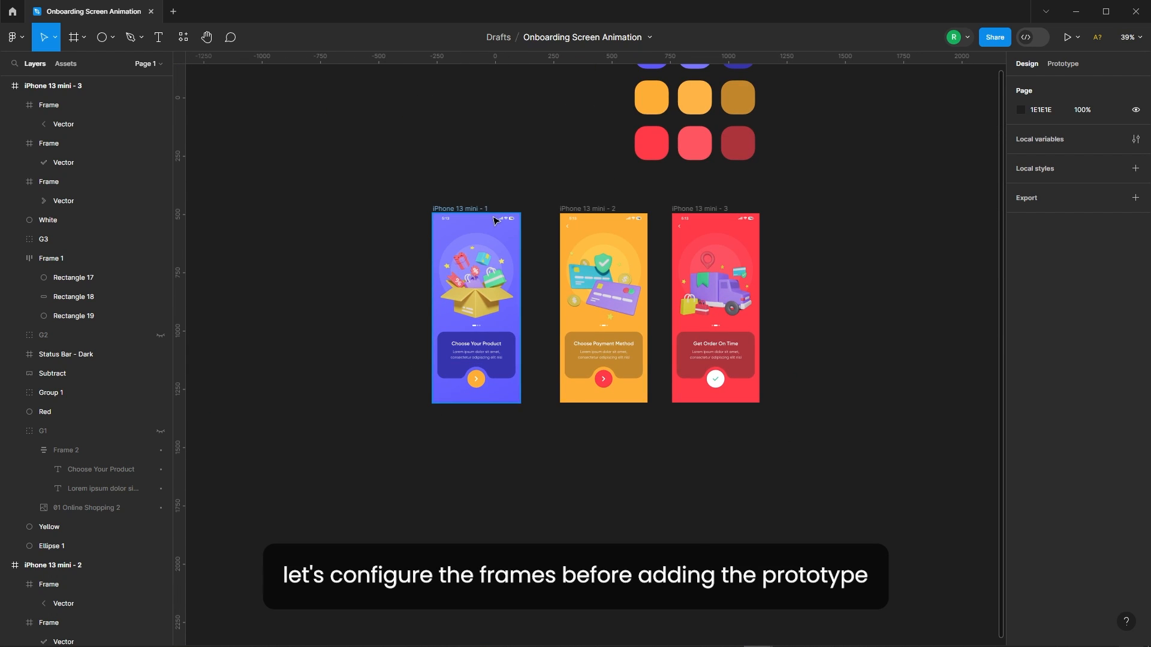
# Hide group G1, the gift box illustration with its text, in the first phone frame.
pyautogui.scroll(3, 495, 221)
pyautogui.click(463, 292)
pyautogui.scroll(3, 464, 292)
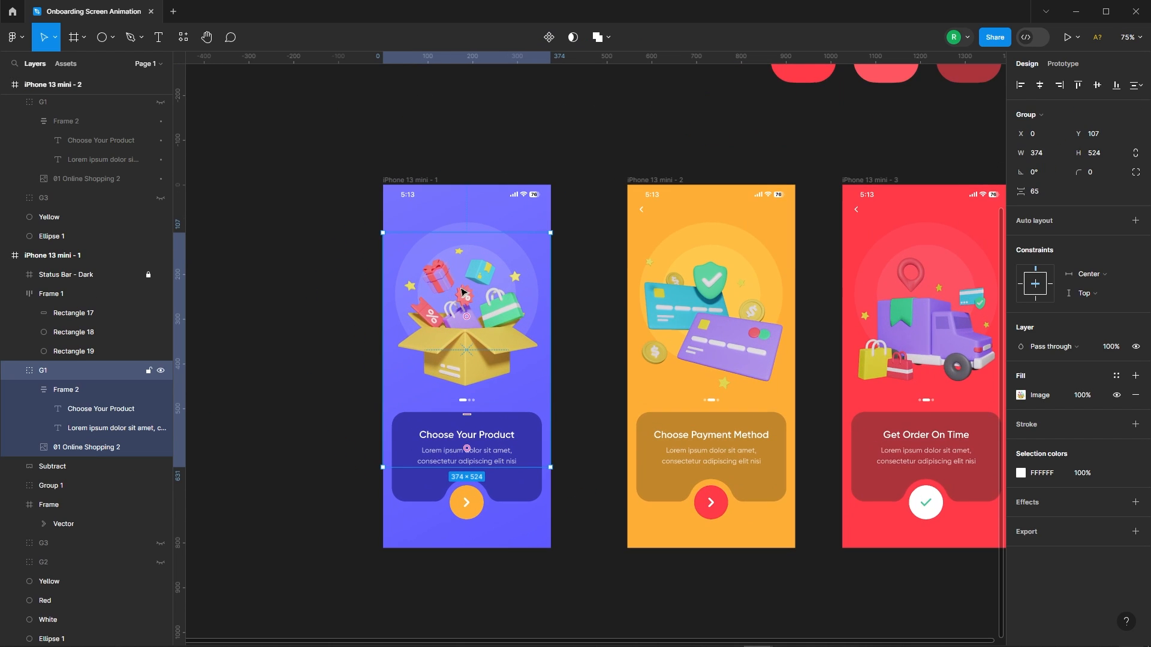
pyautogui.click(161, 371)
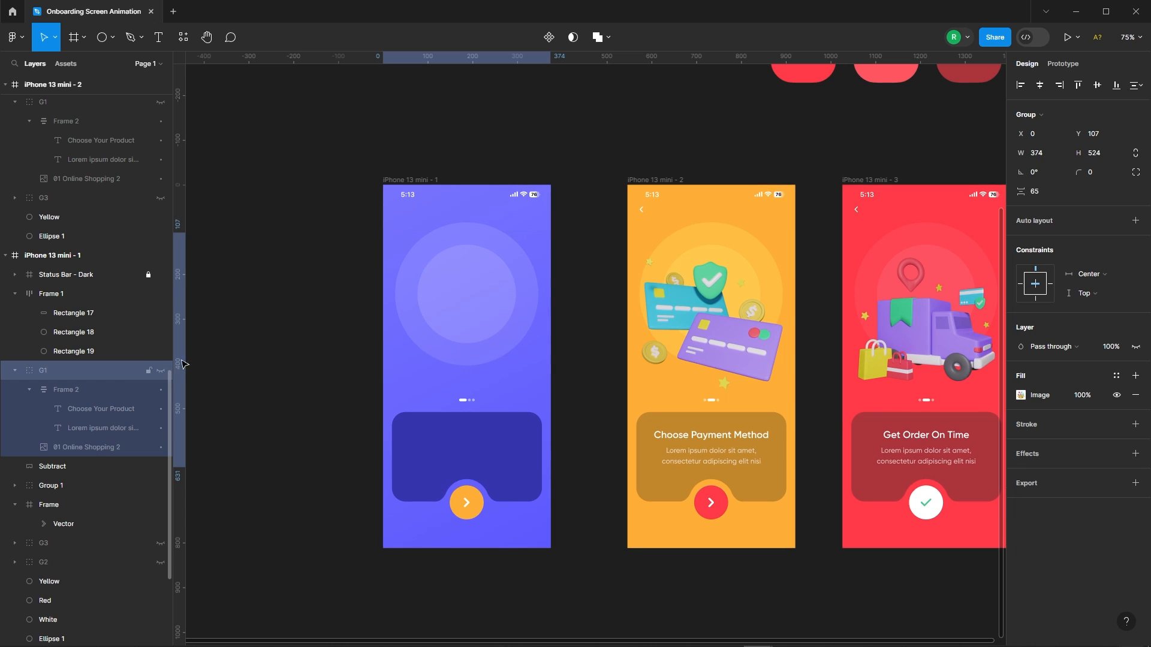
# Show the payment group G2 in the first frame and bring it to the front of the layer order.
pyautogui.scroll(-4, 99, 457)
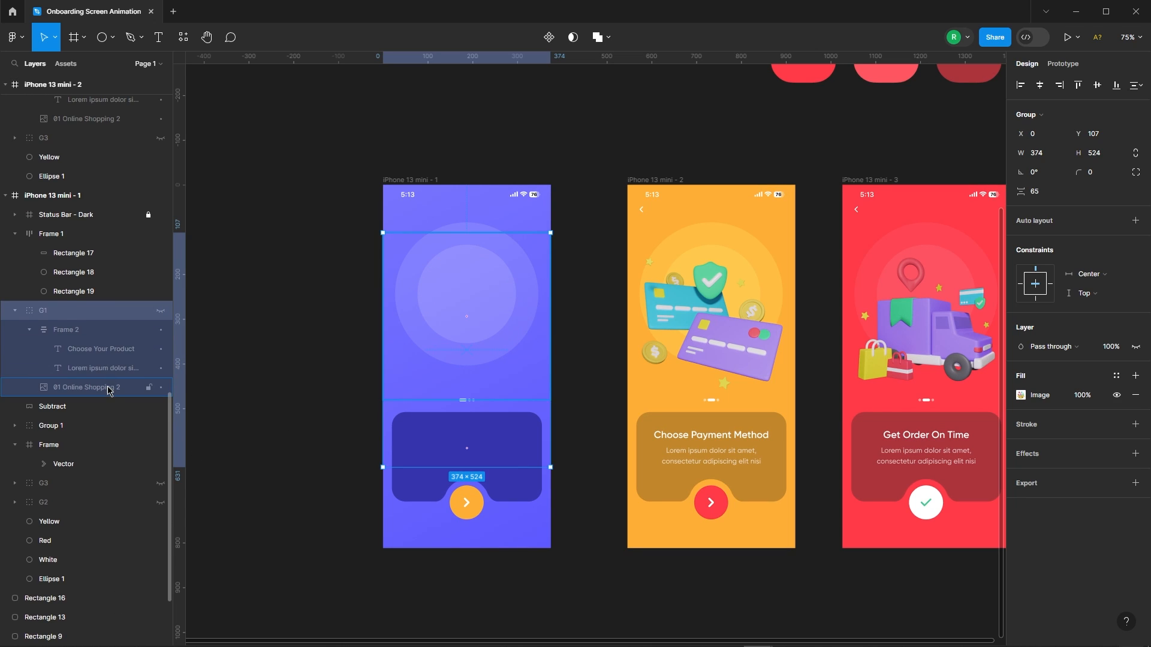
pyautogui.click(160, 442)
pyautogui.click(105, 444)
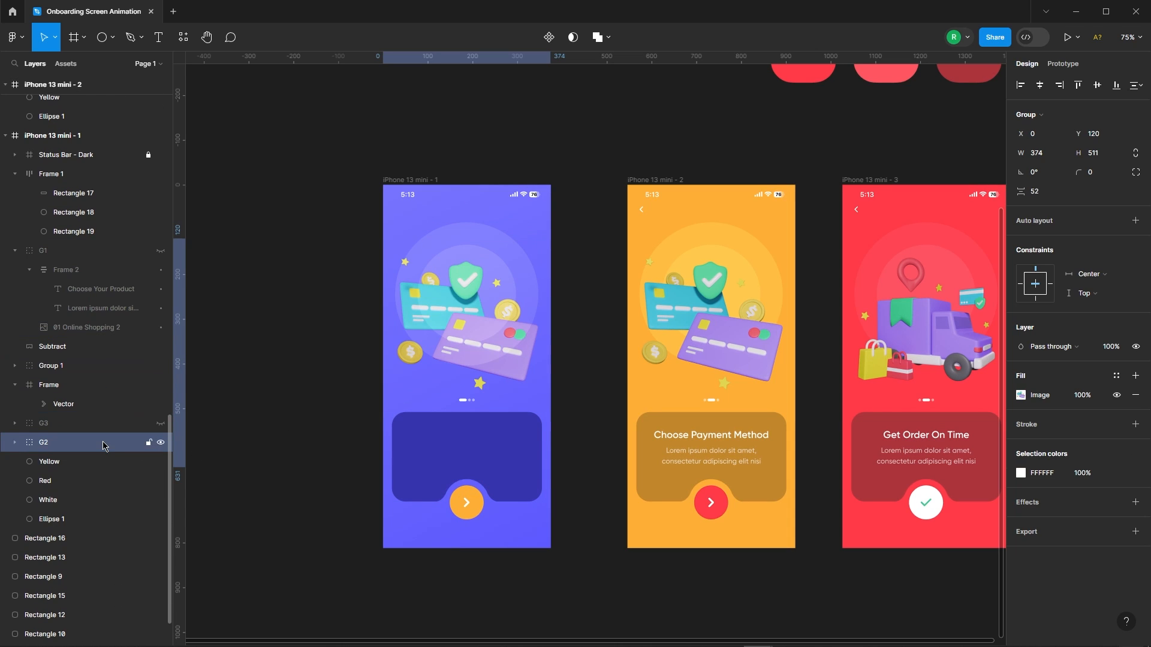
pyautogui.rightClick(104, 443)
pyautogui.click(130, 357)
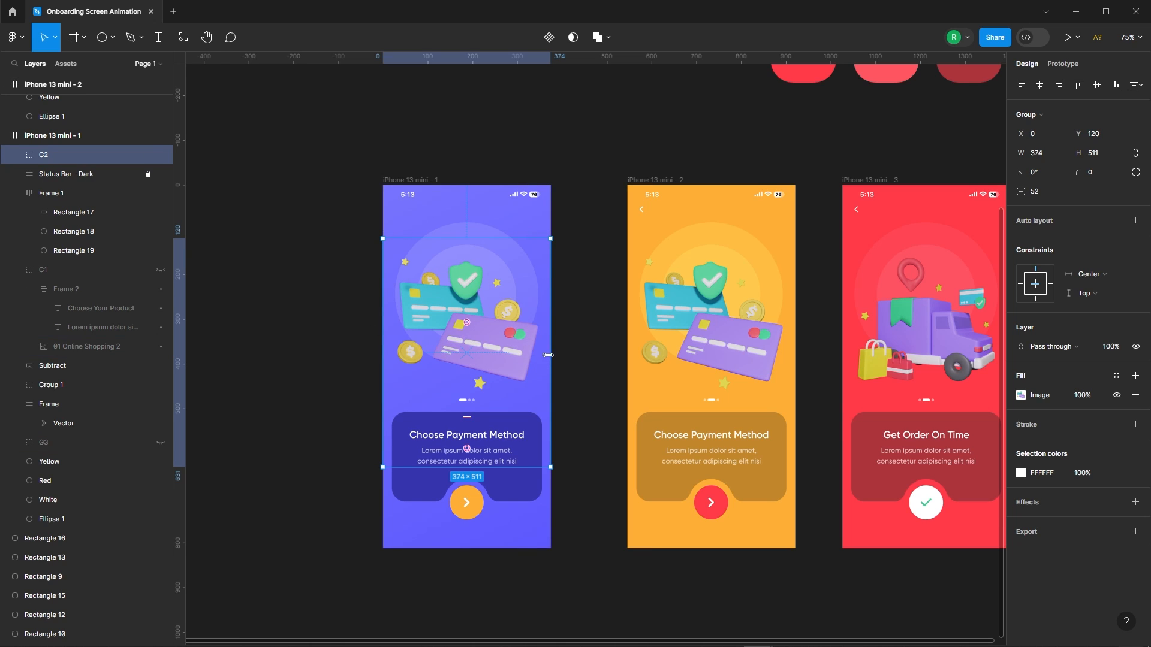
pyautogui.click(292, 346)
# Shrink the payment card illustration in the first frame to 54 × 54 and set its opacity to 0%.
pyautogui.scroll(2, 504, 296)
pyautogui.keyDown('ctrl'); pyautogui.click(470, 304); pyautogui.keyUp('ctrl')
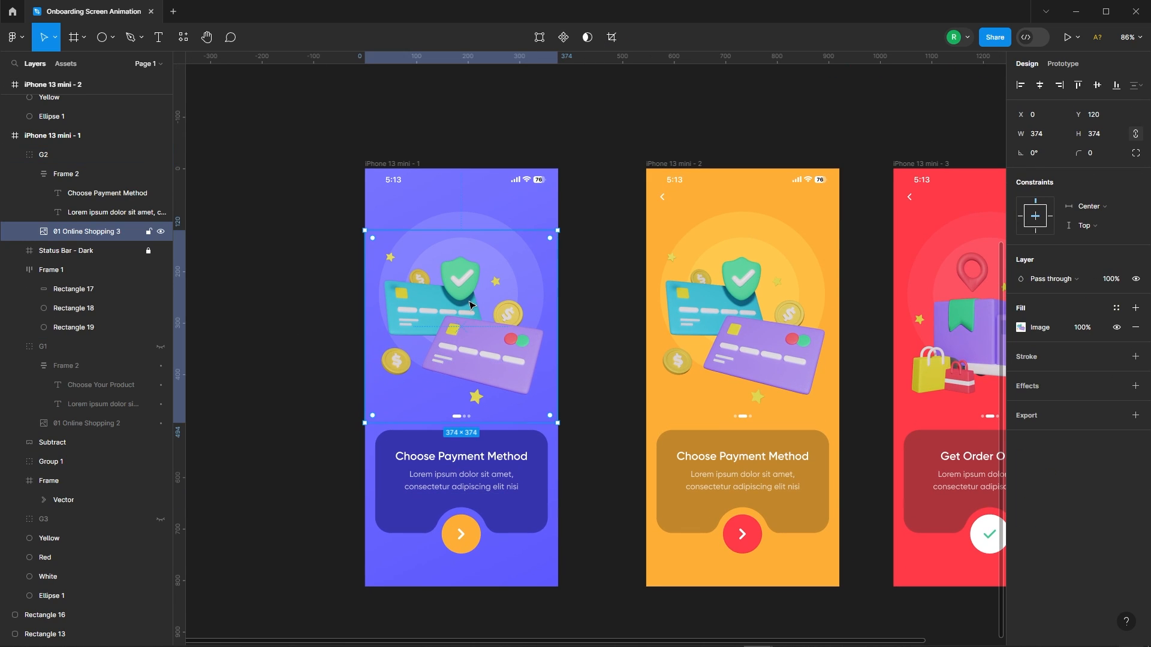
pyautogui.scroll(3, 491, 306)
pyautogui.moveTo(585, 334); pyautogui.dragTo(476, 333)
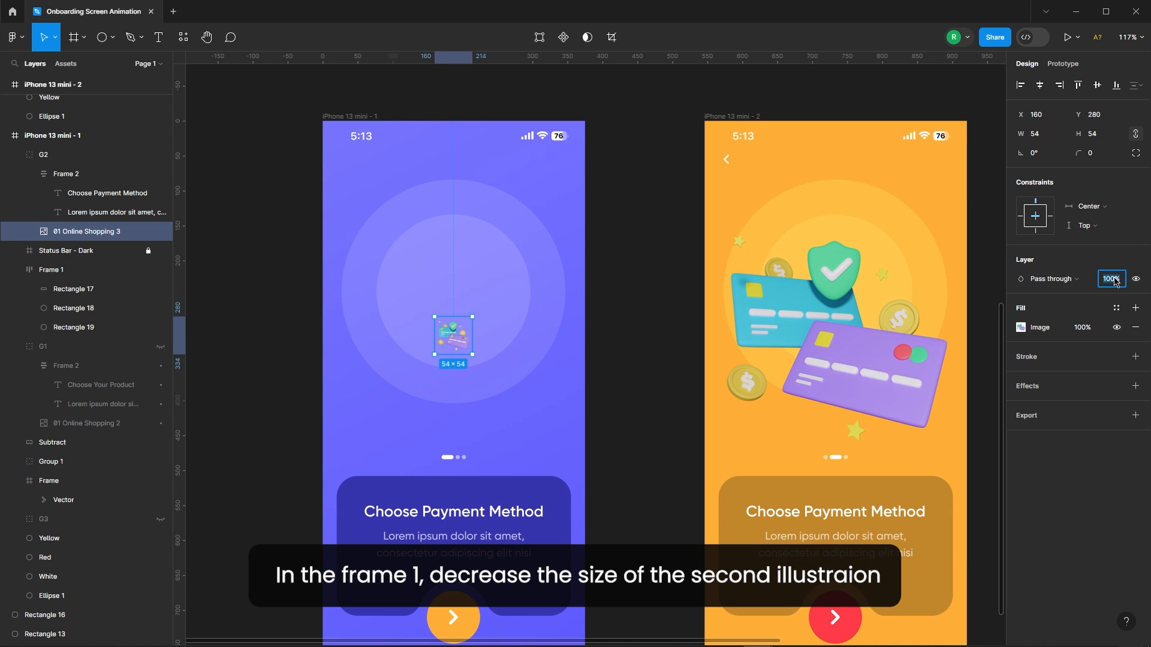
# Move the first frame's Choose Payment Method text block down to Y 586 and set its opacity to 0%.
pyautogui.scroll(-3, 477, 309)
pyautogui.click(505, 398)
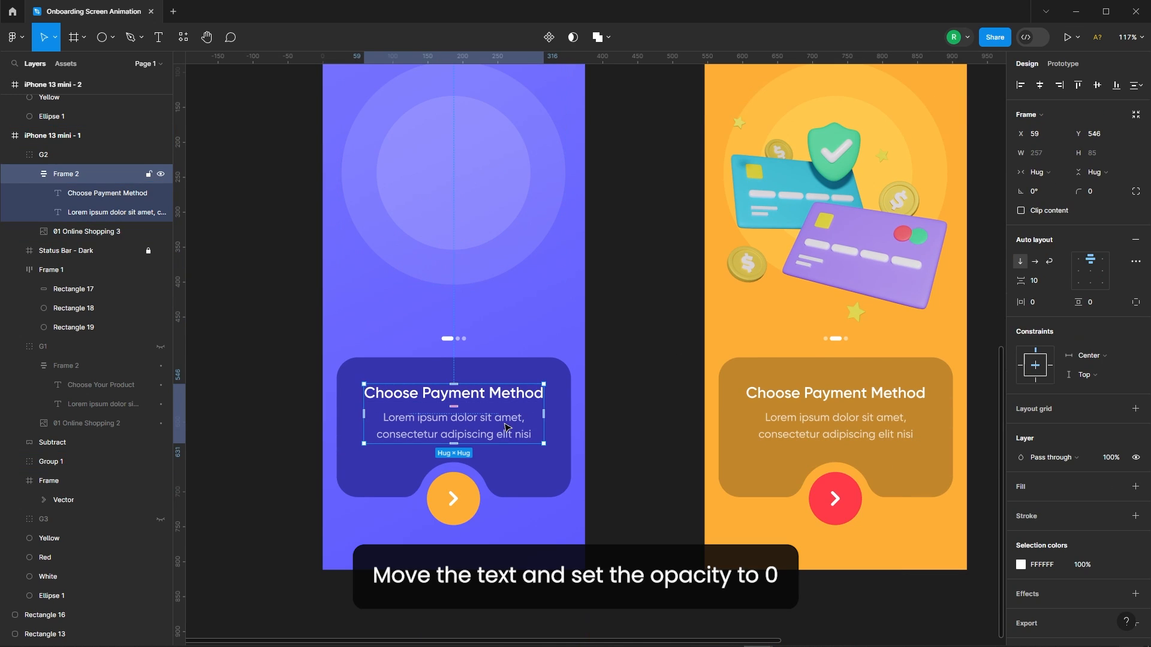
pyautogui.moveTo(506, 398); pyautogui.dragTo(505, 427)
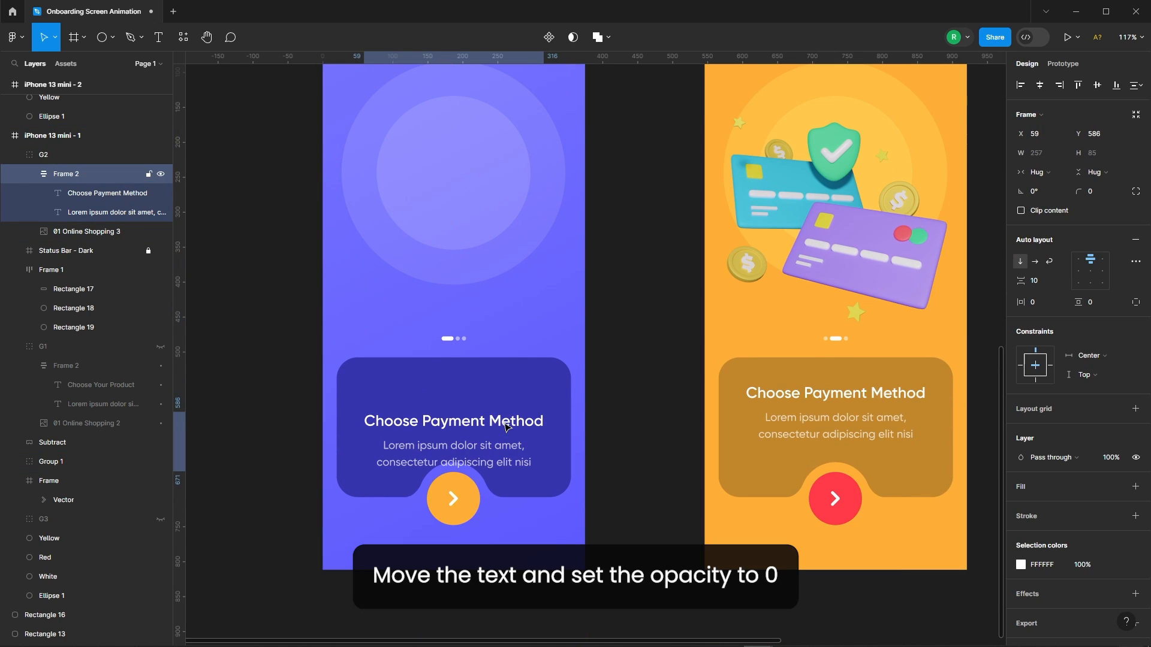
pyautogui.click(1112, 457)
pyautogui.write('0')
pyautogui.press('Return')
pyautogui.click(618, 401)
# Show group G1 with the gift box and Choose Your Product text again in the first frame.
pyautogui.scroll(-3, 497, 314)
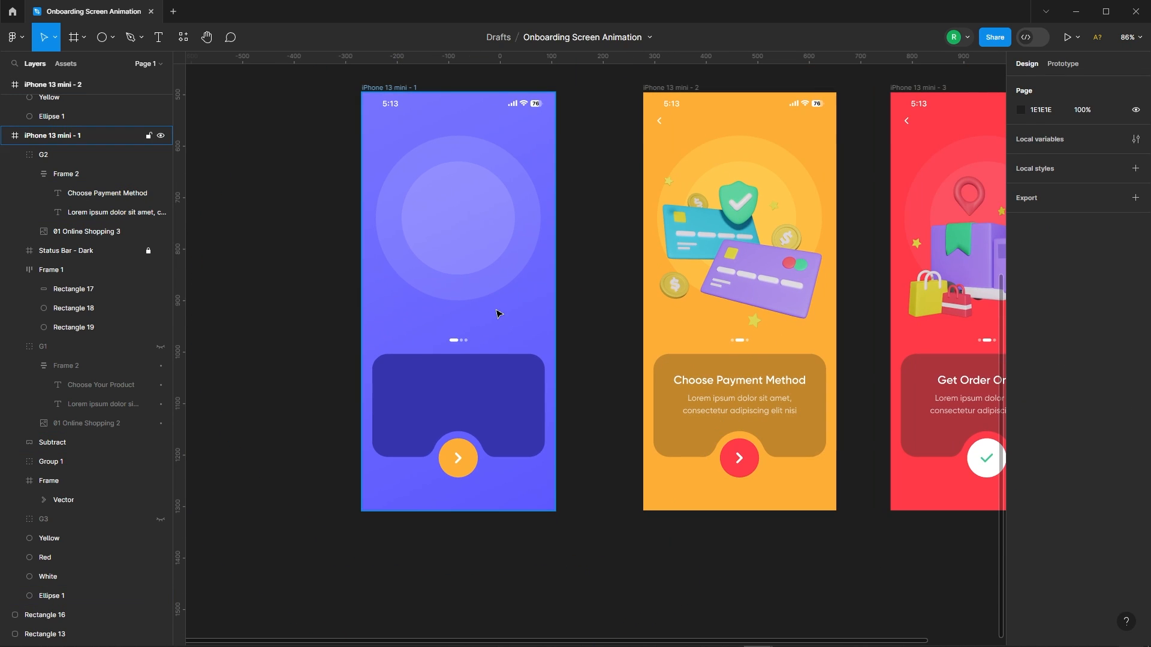
pyautogui.click(160, 346)
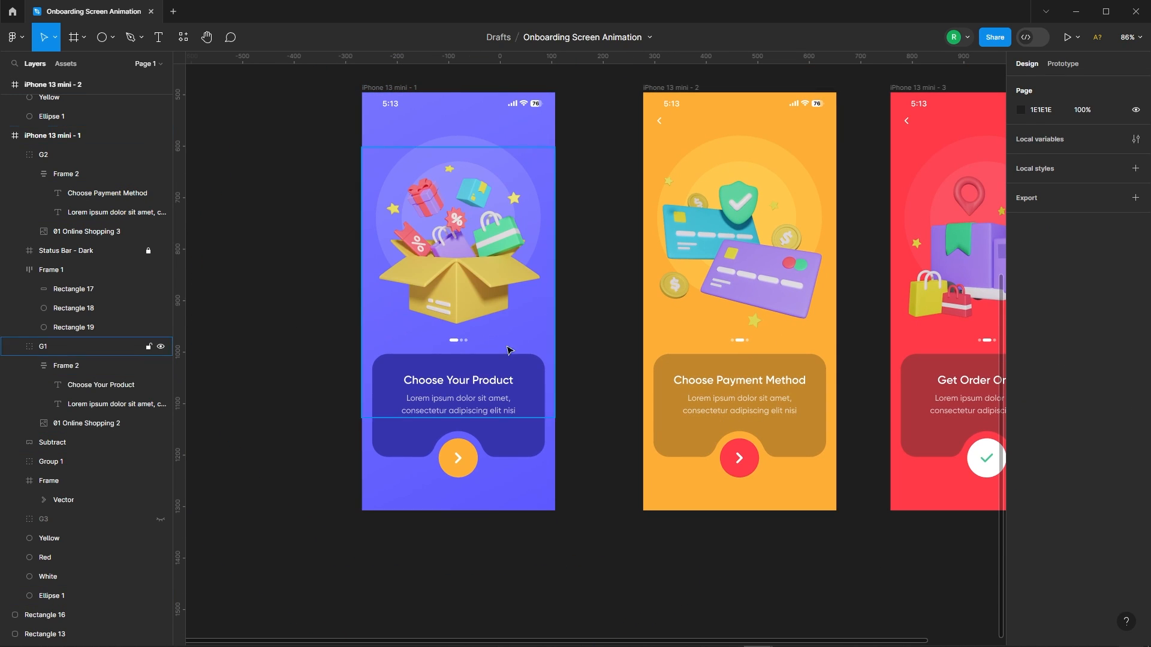
pyautogui.scroll(-3, 293, 337)
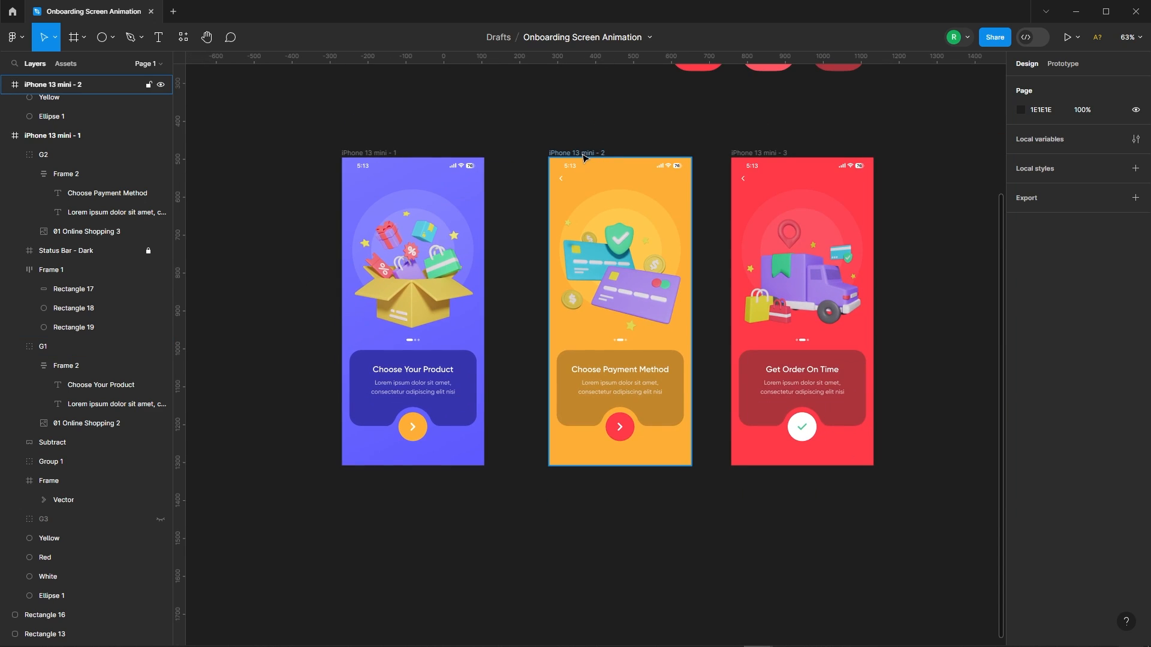
# In the second frame, hide group G2, then show group G1 and bring it to the front.
pyautogui.click(566, 149)
pyautogui.scroll(3, 708, 266)
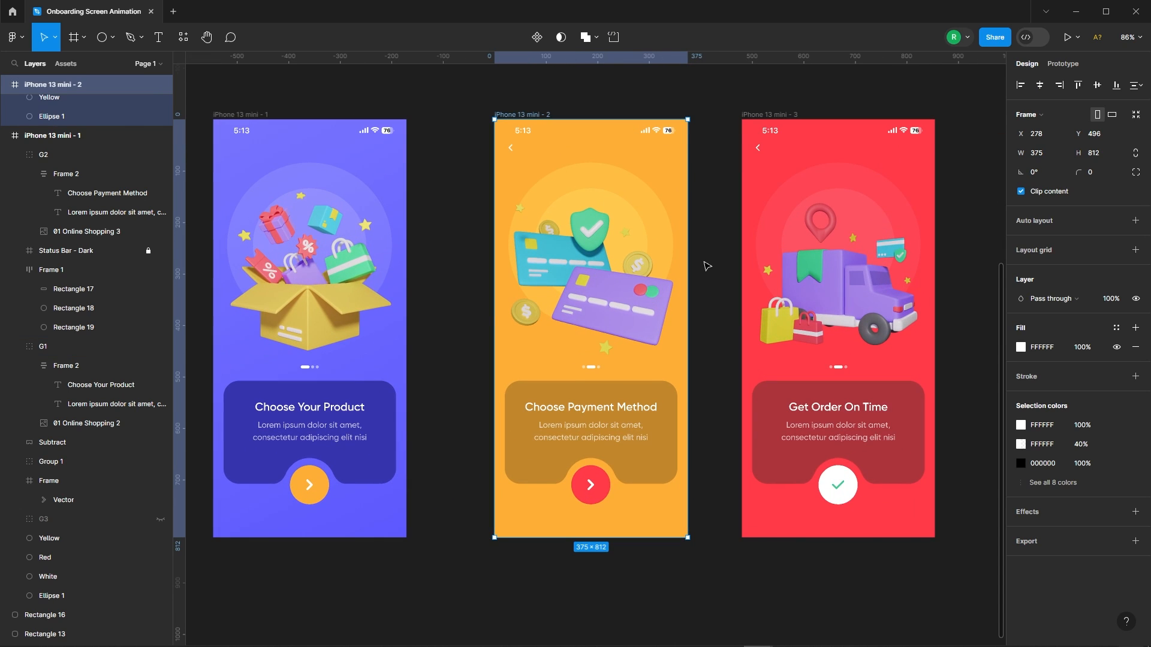
pyautogui.click(588, 267)
pyautogui.click(161, 107)
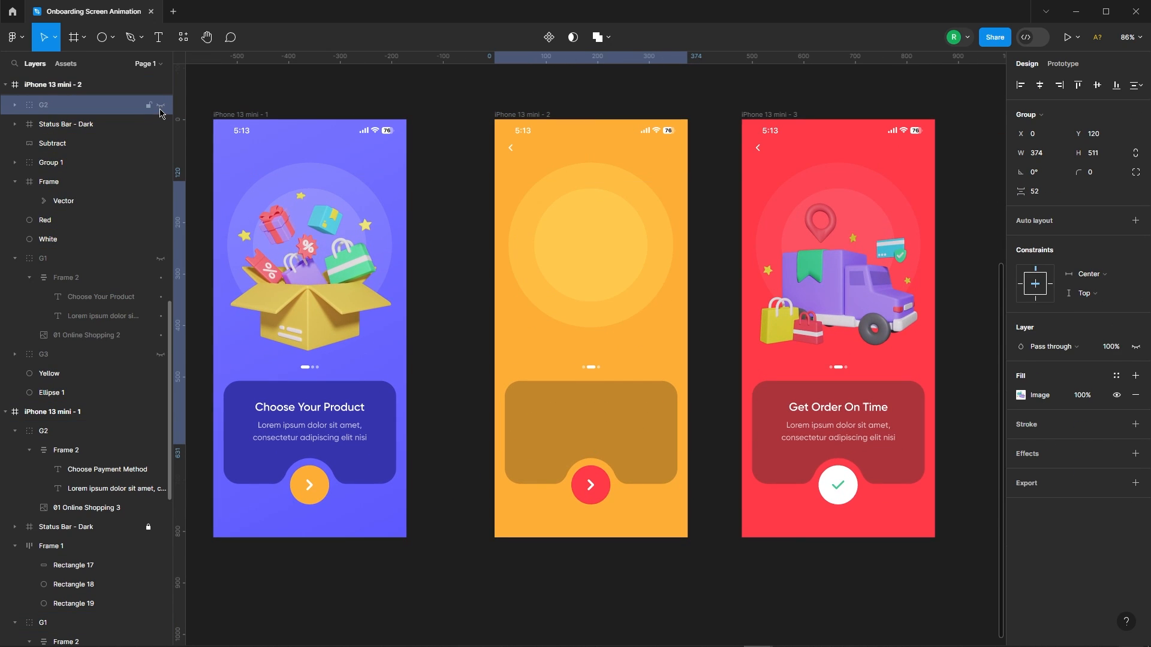
pyautogui.click(160, 258)
pyautogui.rightClick(100, 261)
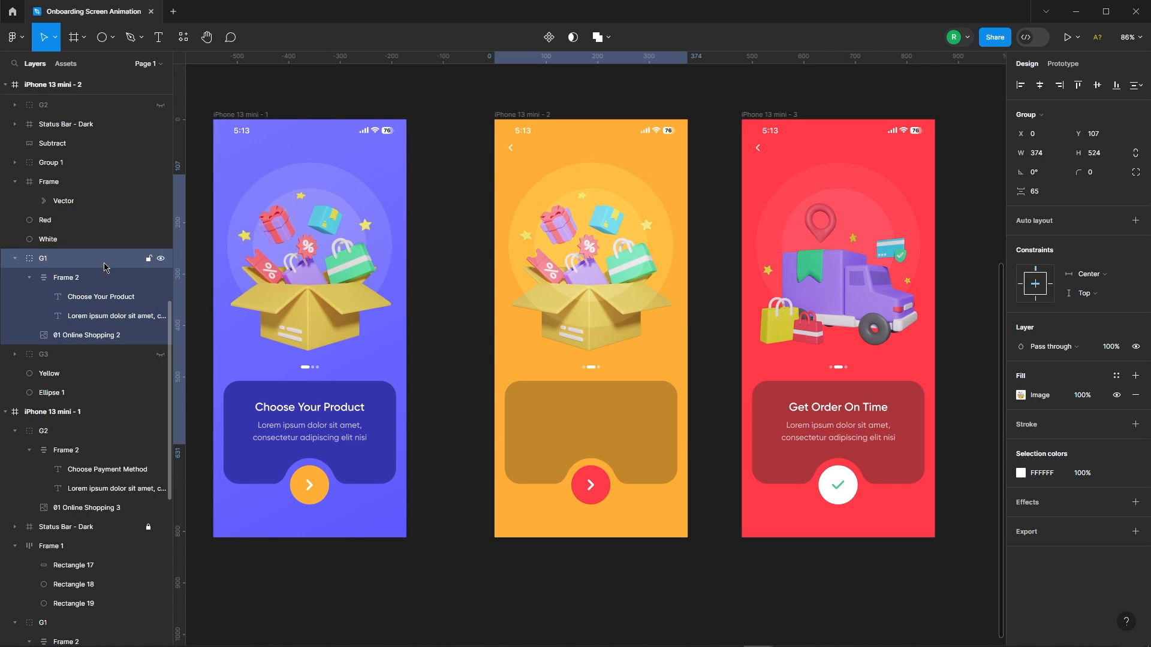
pyautogui.click(154, 325)
# Shrink the second frame's gift box illustration to 112 × 112, move it past the left edge to X -119 and set its opacity to 0%.
pyautogui.click(610, 292)
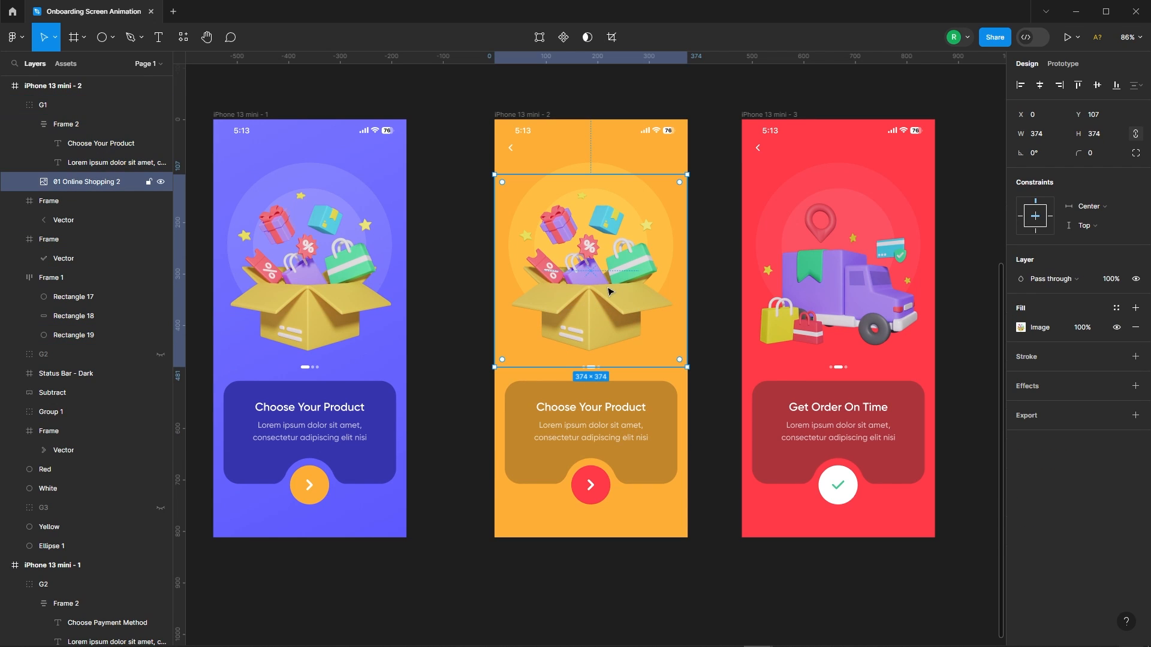
pyautogui.moveTo(688, 256); pyautogui.dragTo(620, 286)
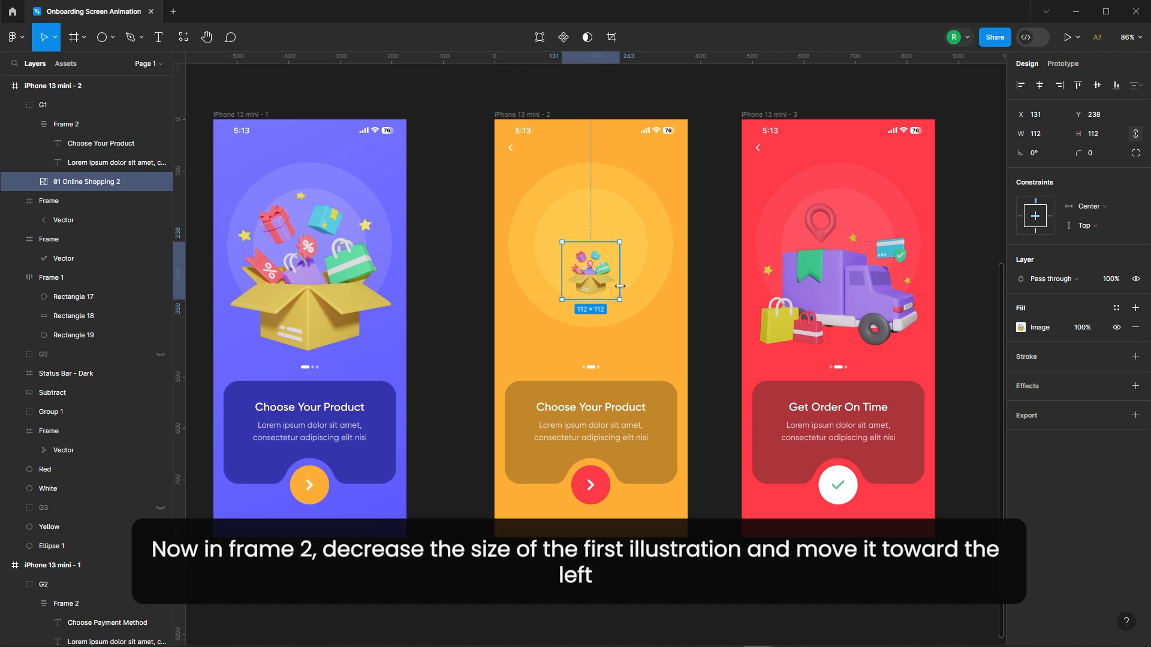
pyautogui.hotkey('shift', 'Left')
pyautogui.hotkey('shift', 'Left')
pyautogui.hotkey('shift', 'Left')
pyautogui.hotkey('shift', 'Left')
pyautogui.hotkey('shift', 'Left')
pyautogui.hotkey('shift', 'Left')
pyautogui.hotkey('shift', 'Left')
pyautogui.hotkey('shift', 'Left')
pyautogui.hotkey('shift', 'Left')
pyautogui.hotkey('shift', 'Left')
pyautogui.hotkey('shift', 'Left')
pyautogui.hotkey('shift', 'Left')
pyautogui.hotkey('shift', 'Left')
pyautogui.hotkey('shift', 'Left')
pyautogui.hotkey('shift', 'Left')
pyautogui.hotkey('shift', 'Left')
pyautogui.hotkey('shift', 'Left')
pyautogui.hotkey('shift', 'Left')
pyautogui.hotkey('shift', 'Left')
pyautogui.hotkey('shift', 'Left')
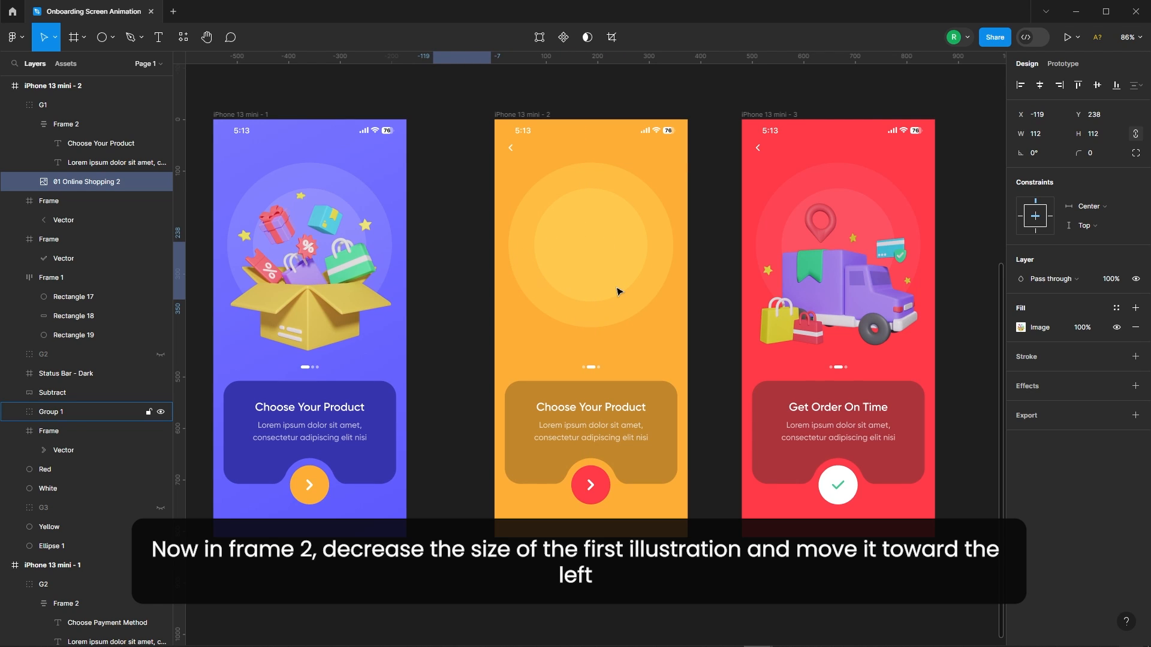
pyautogui.click(1112, 286)
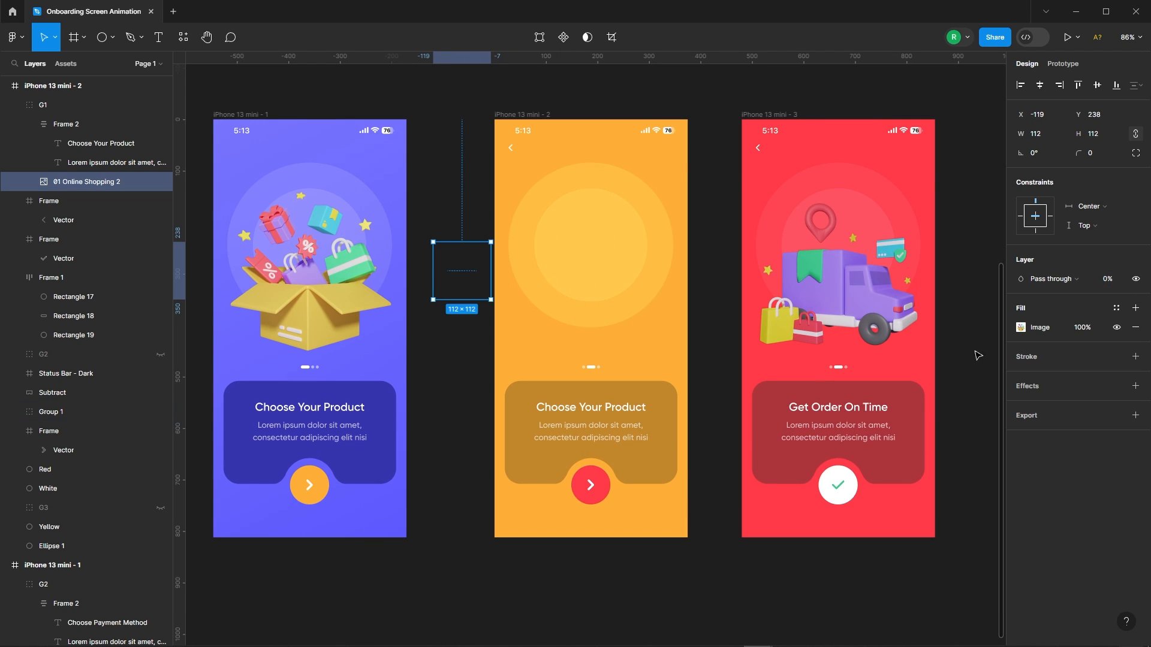
# Scale the second frame's Choose Your Product text block down to 153 × 51 and set its opacity to 0%.
pyautogui.click(557, 431)
pyautogui.press('k')
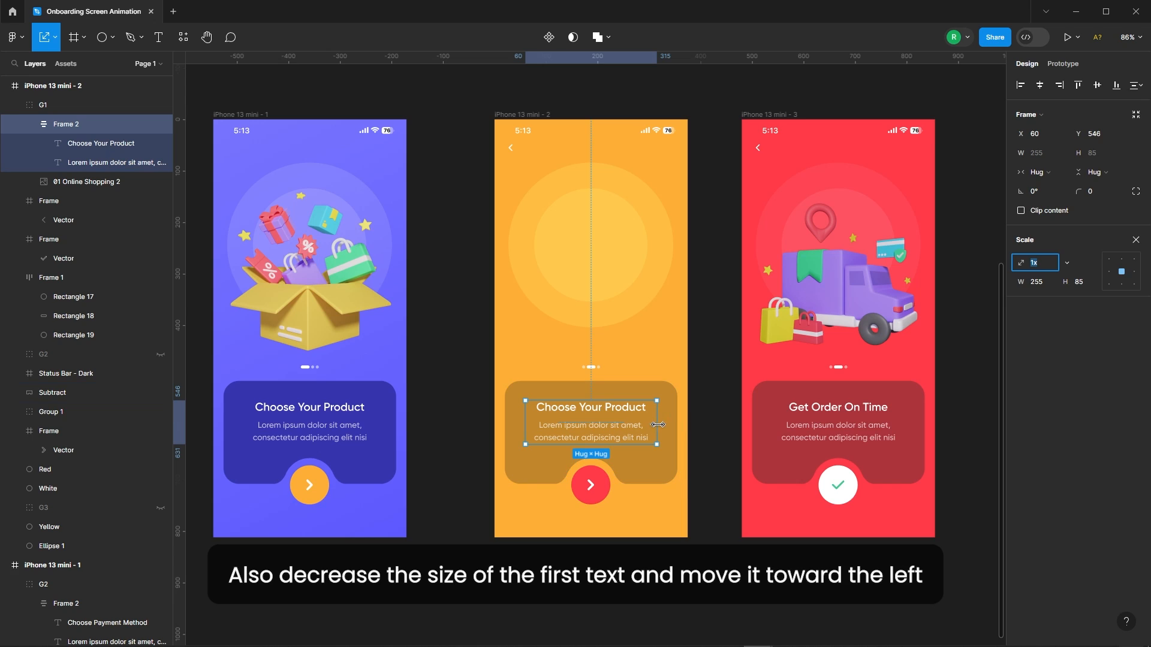
pyautogui.moveTo(657, 425); pyautogui.dragTo(631, 433)
pyautogui.click(1136, 241)
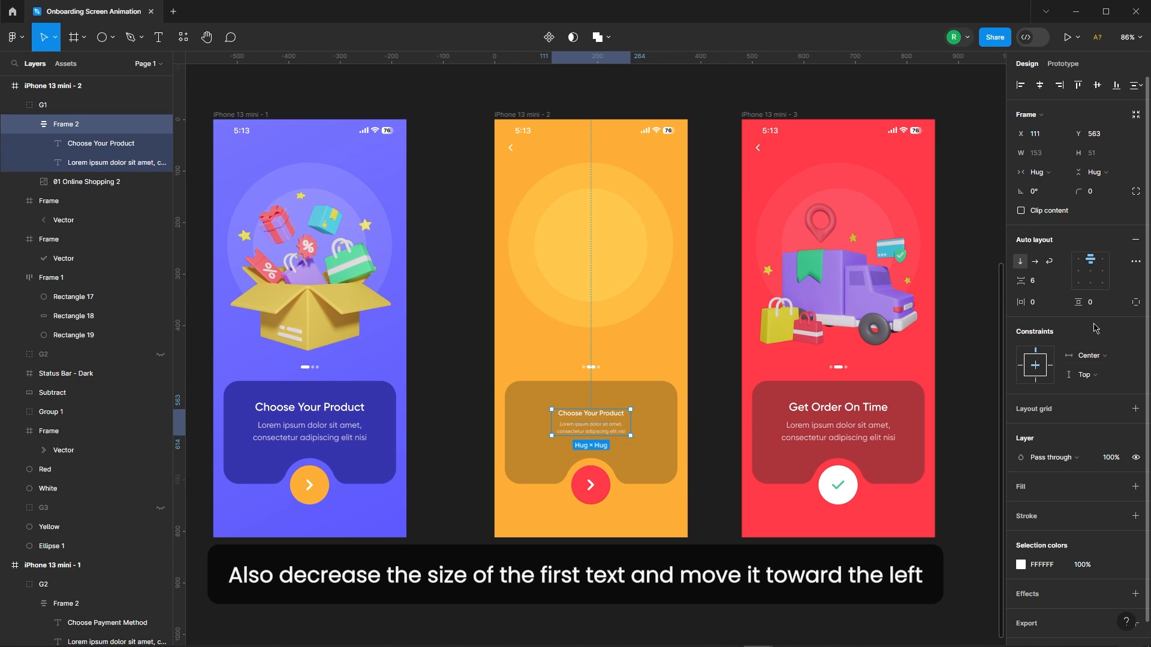
pyautogui.click(1110, 457)
pyautogui.write('0')
pyautogui.press('Return')
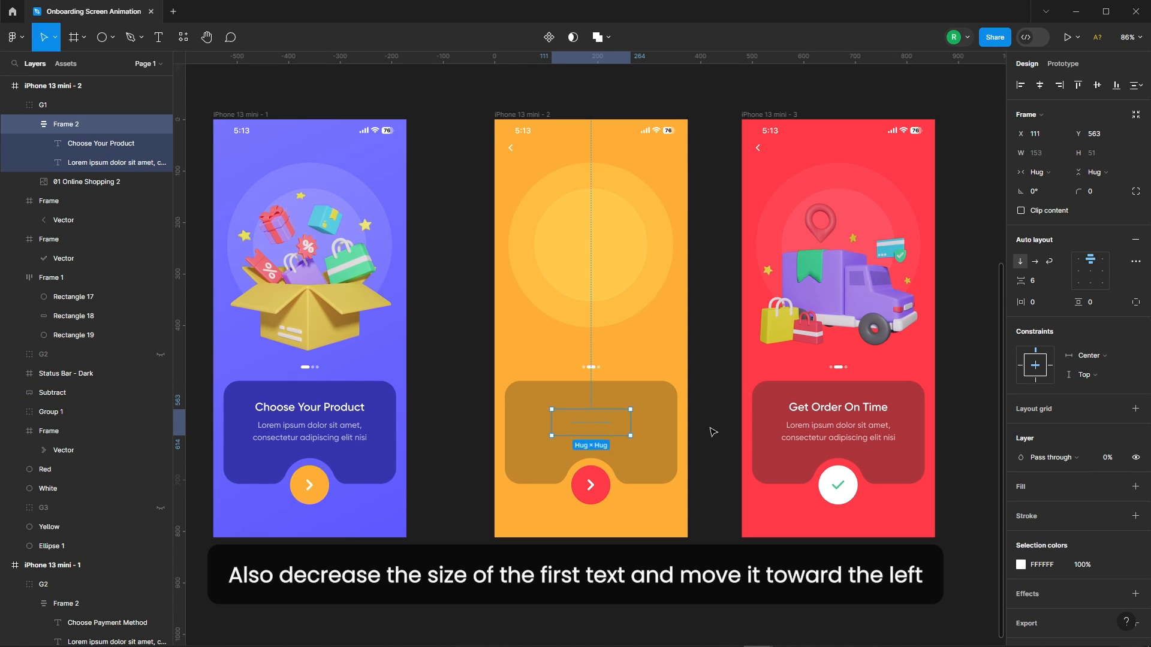
# Move the second frame's transparent text block past the frame's left edge to X -139.
pyautogui.hotkey('shift', 'Left')
pyautogui.hotkey('shift', 'Left')
pyautogui.hotkey('shift', 'Left')
pyautogui.hotkey('shift', 'Left')
pyautogui.hotkey('shift', 'Left')
pyautogui.hotkey('shift', 'Left')
pyautogui.hotkey('shift', 'Left')
pyautogui.hotkey('shift', 'Left')
pyautogui.hotkey('shift', 'Left')
pyautogui.hotkey('shift', 'Left')
pyautogui.hotkey('shift', 'Left')
pyautogui.hotkey('shift', 'Left')
pyautogui.hotkey('shift', 'Left')
pyautogui.hotkey('shift', 'Left')
pyautogui.hotkey('shift', 'Left')
pyautogui.hotkey('shift', 'Left')
pyautogui.hotkey('shift', 'Left')
pyautogui.hotkey('shift', 'Left')
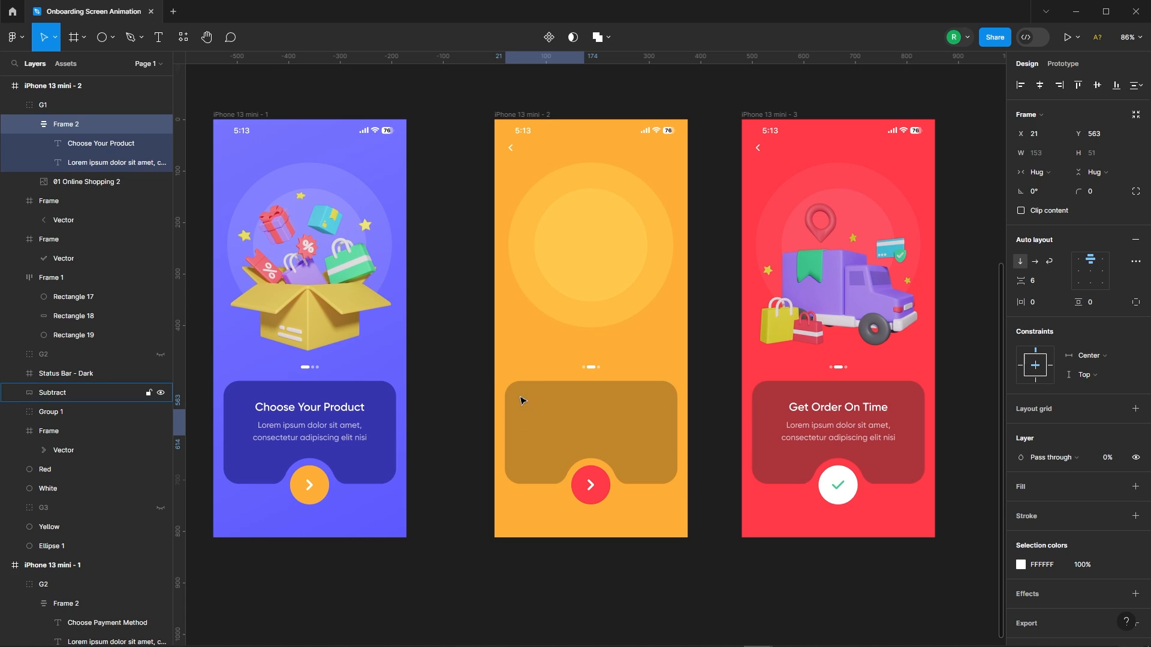
pyautogui.hotkey('shift', 'Right')
pyautogui.hotkey('shift', 'Right')
pyautogui.hotkey('shift', 'Right')
pyautogui.hotkey('shift', 'Right')
pyautogui.hotkey('shift', 'Right')
pyautogui.hotkey('shift', 'Right')
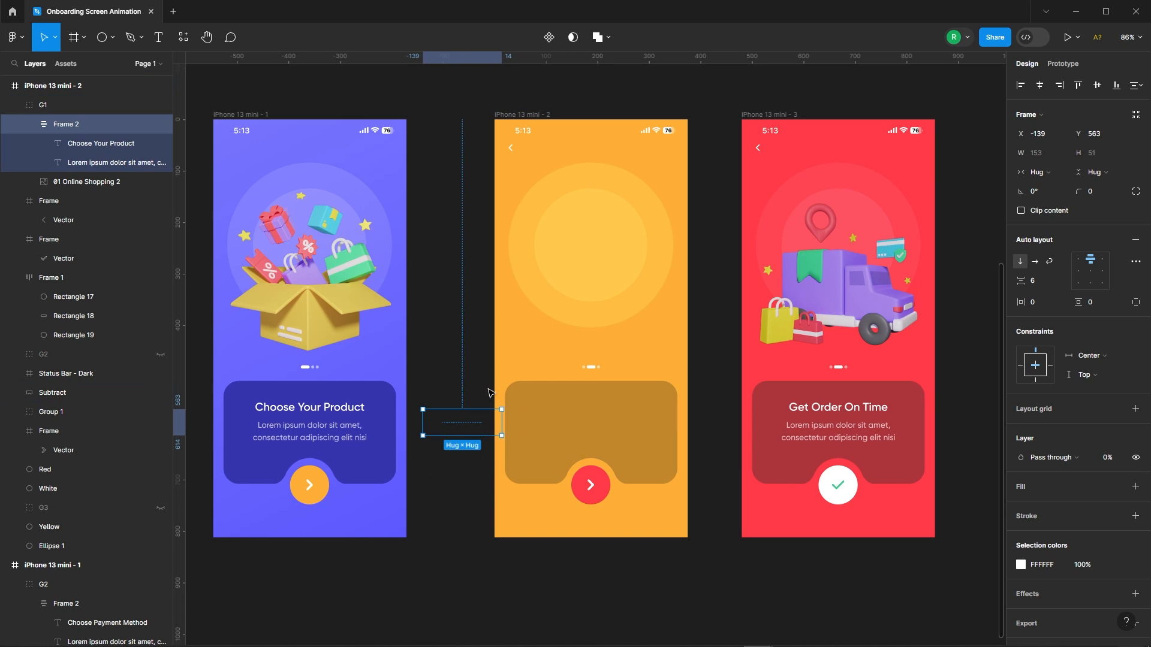
# Show group G2 with the payment illustration and text again in the second frame.
pyautogui.click(489, 375)
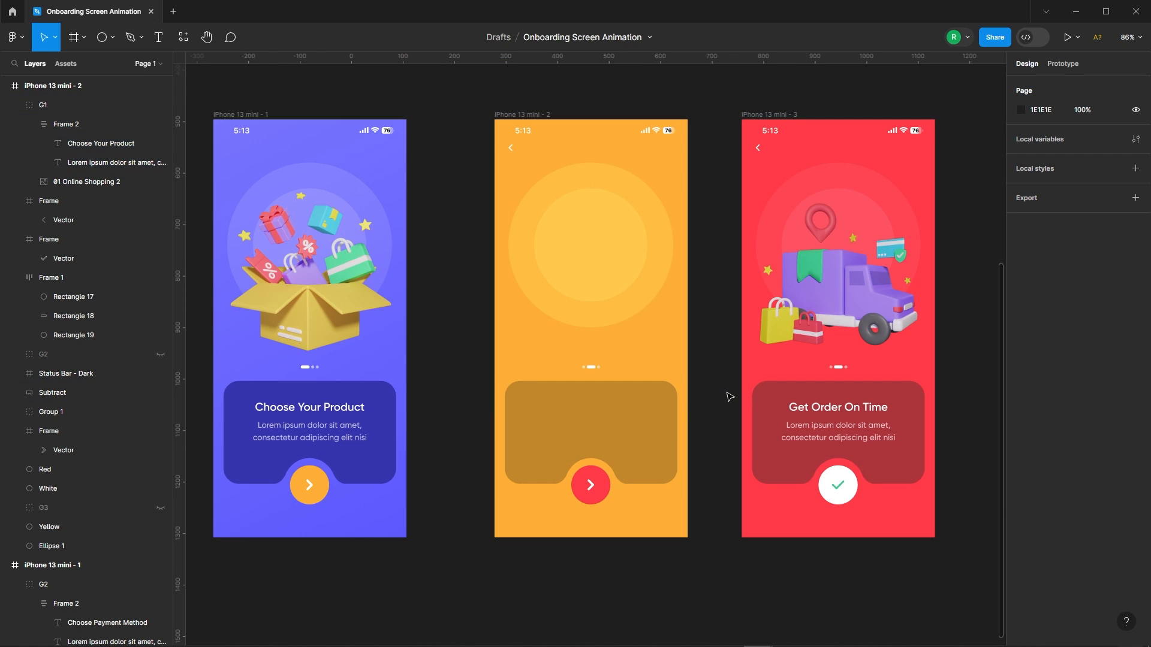
pyautogui.scroll(2, 151, 312)
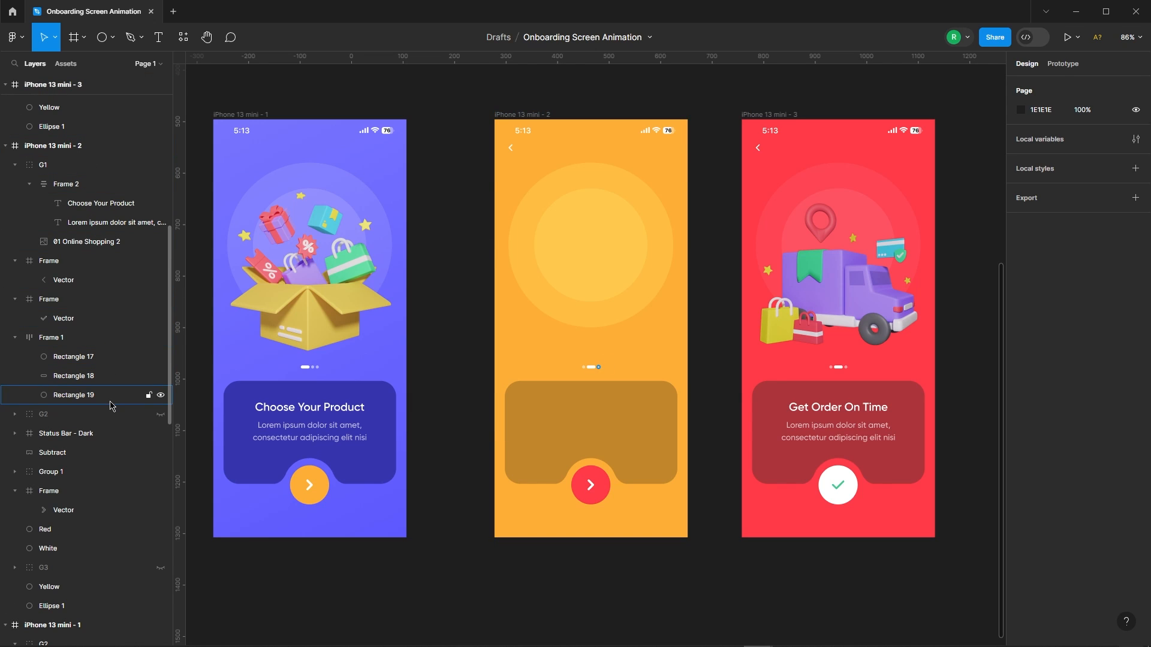
pyautogui.click(160, 415)
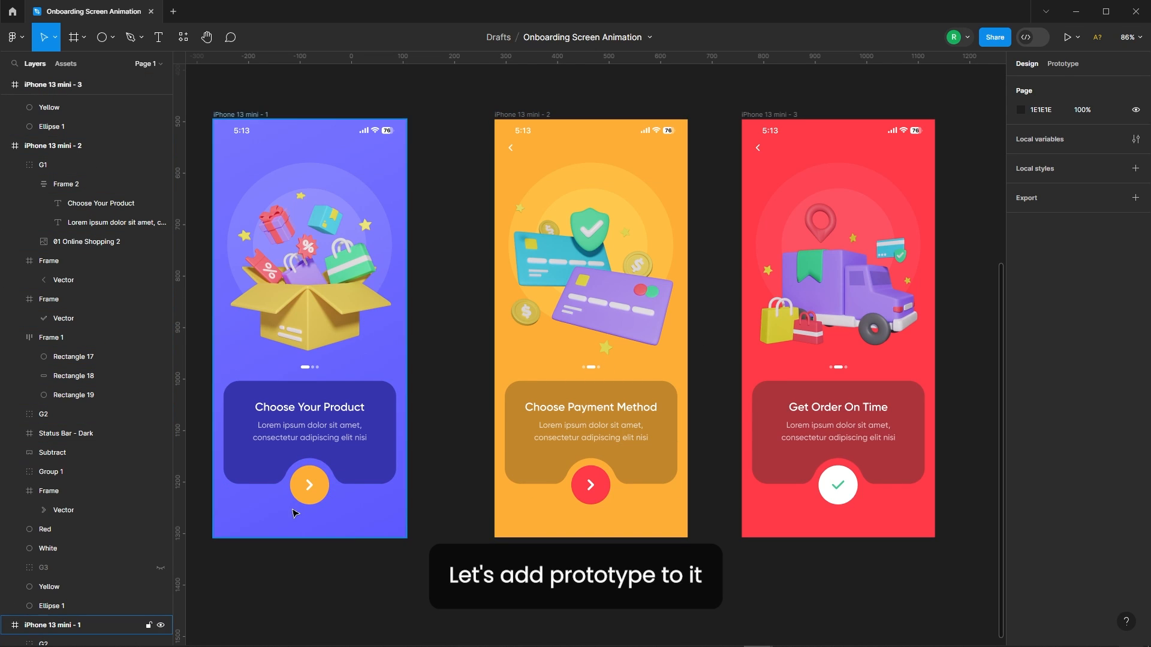
# Link the first frame's yellow button to iPhone 13 mini - 2 with an on-click Smart animate transition.
pyautogui.click(326, 494)
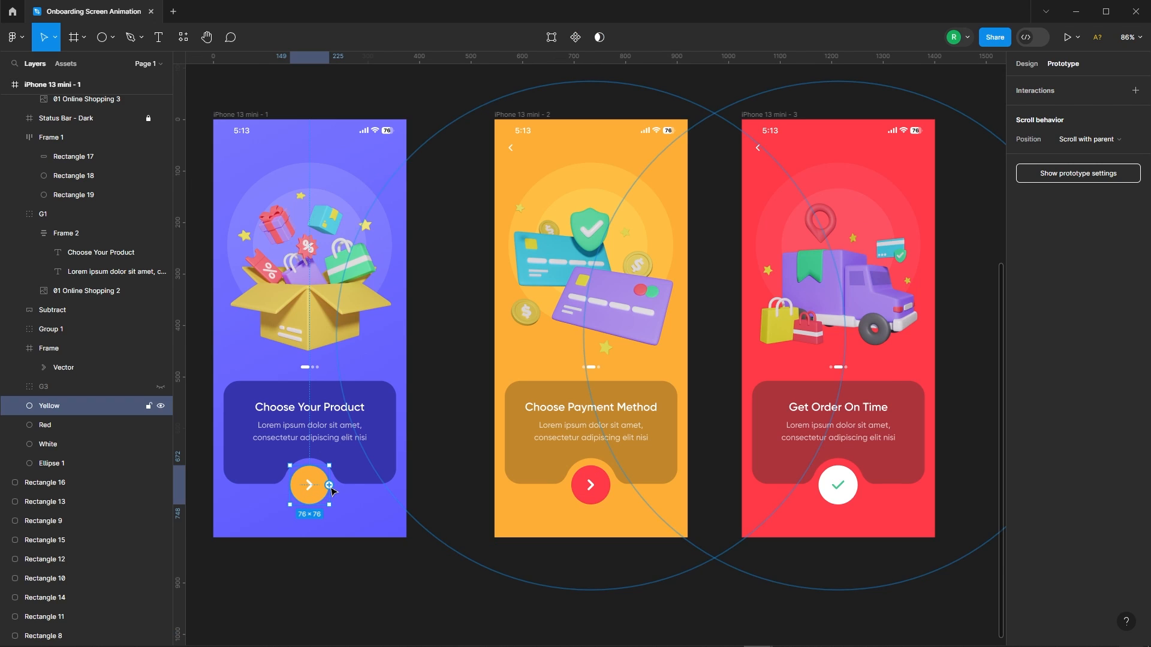
pyautogui.moveTo(329, 485); pyautogui.dragTo(503, 334)
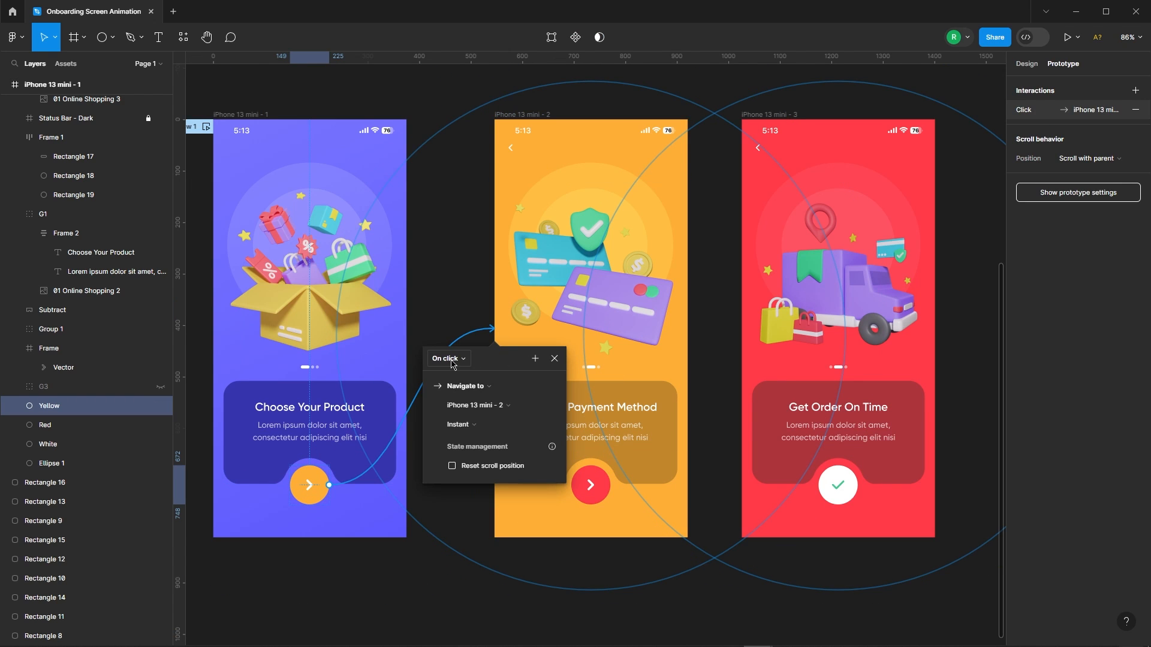
pyautogui.click(465, 426)
pyautogui.click(477, 451)
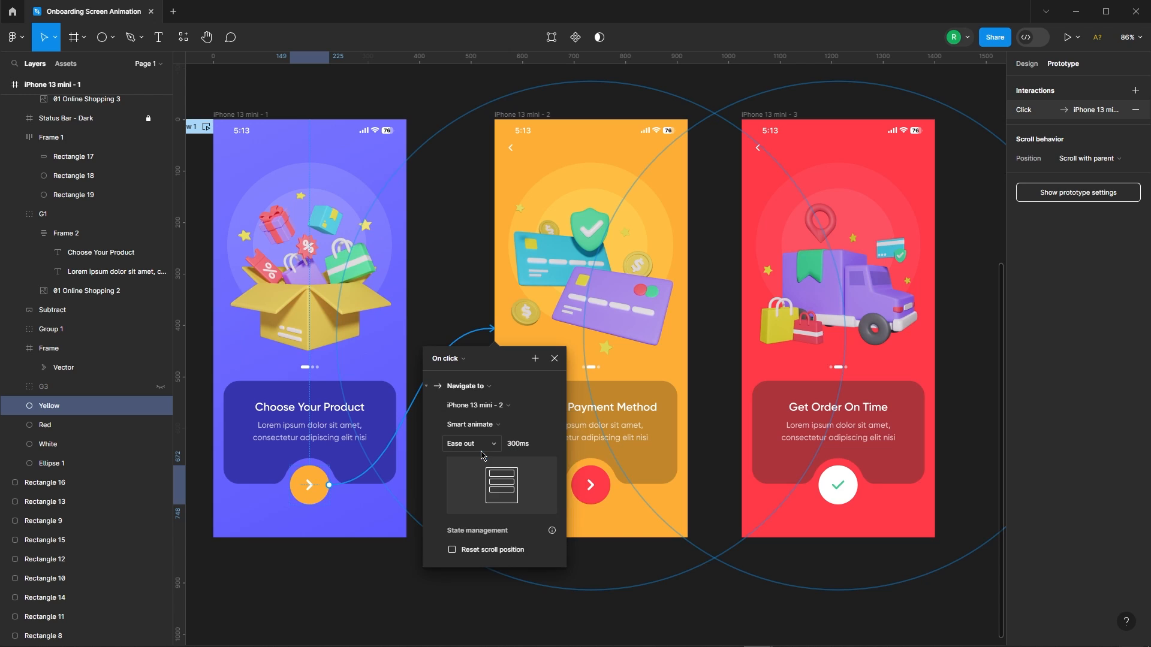
# Set the transition's easing to Gentle with a duration of 1000 ms and close the interaction settings.
pyautogui.click(483, 449)
pyautogui.click(474, 540)
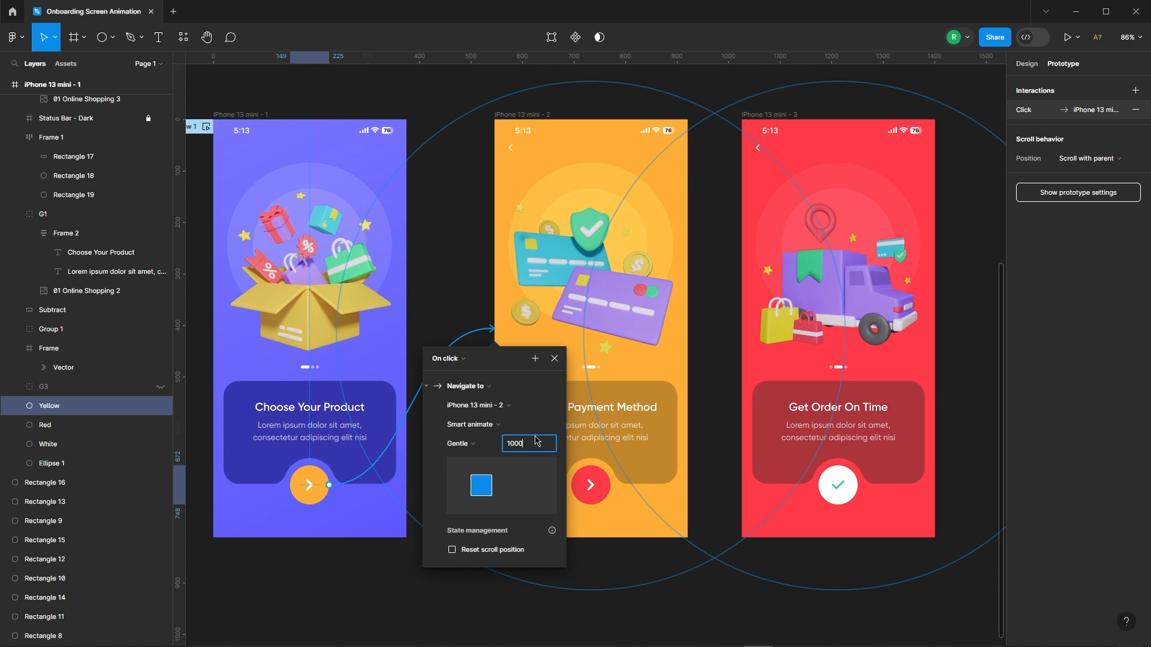
pyautogui.click(535, 442)
pyautogui.write('1000')
pyautogui.press('Return')
pyautogui.click(556, 359)
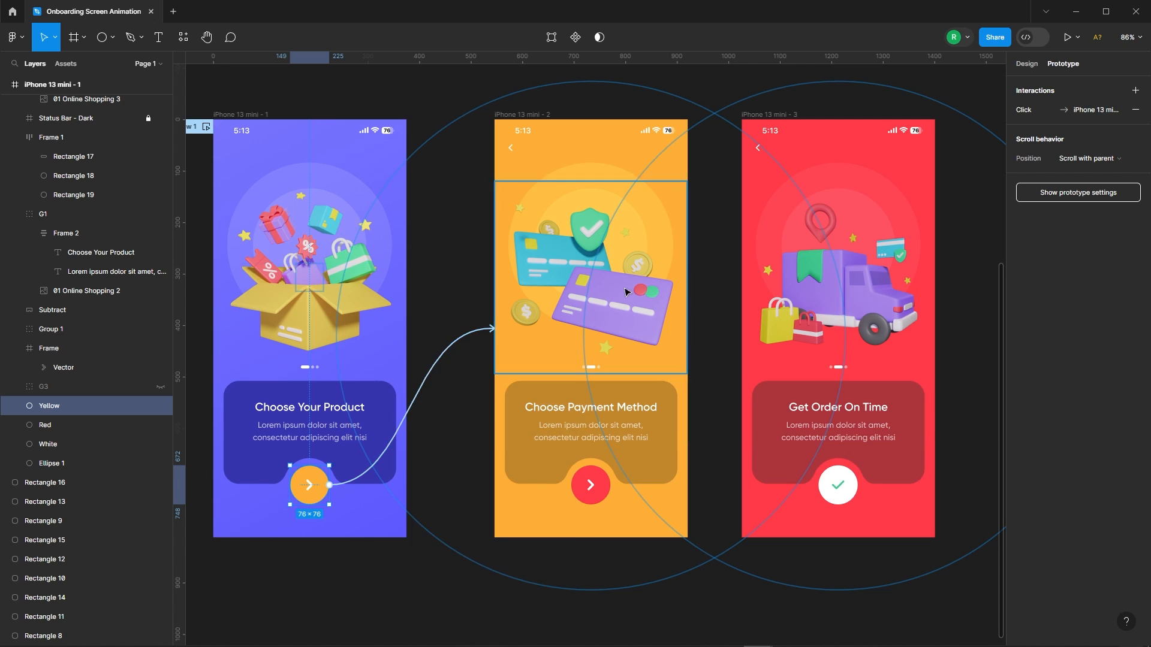
# Preview Flow 1, try the transition from the first screen to the second, and close the preview.
pyautogui.scroll(-1, 629, 285)
pyautogui.click(261, 148)
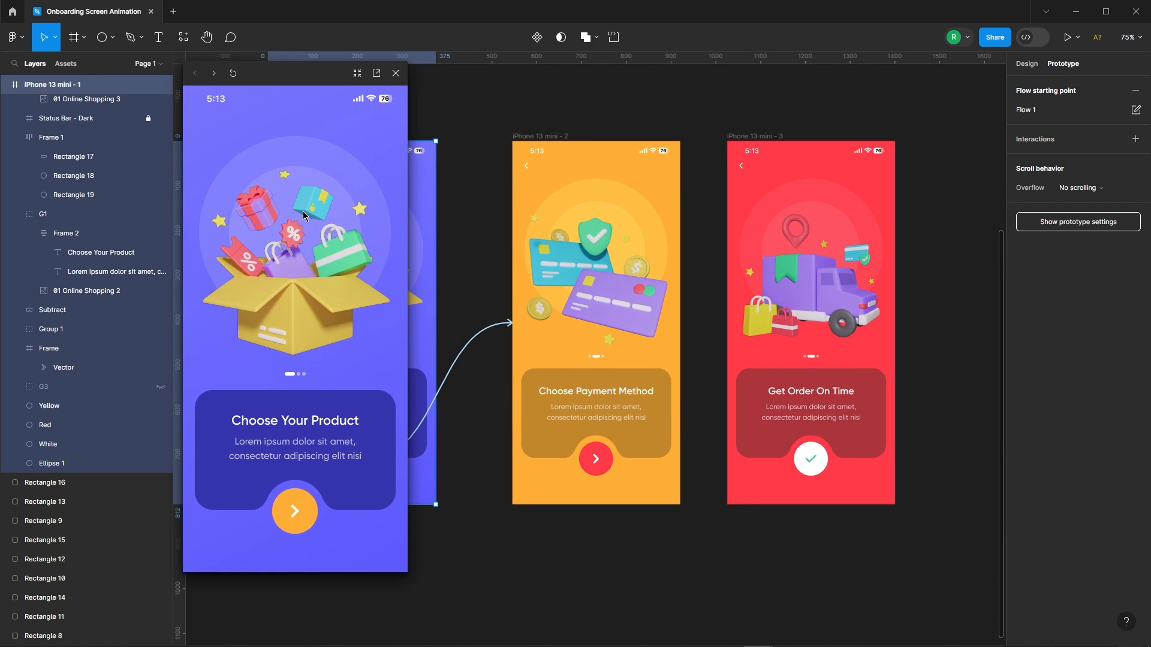
pyautogui.click(295, 511)
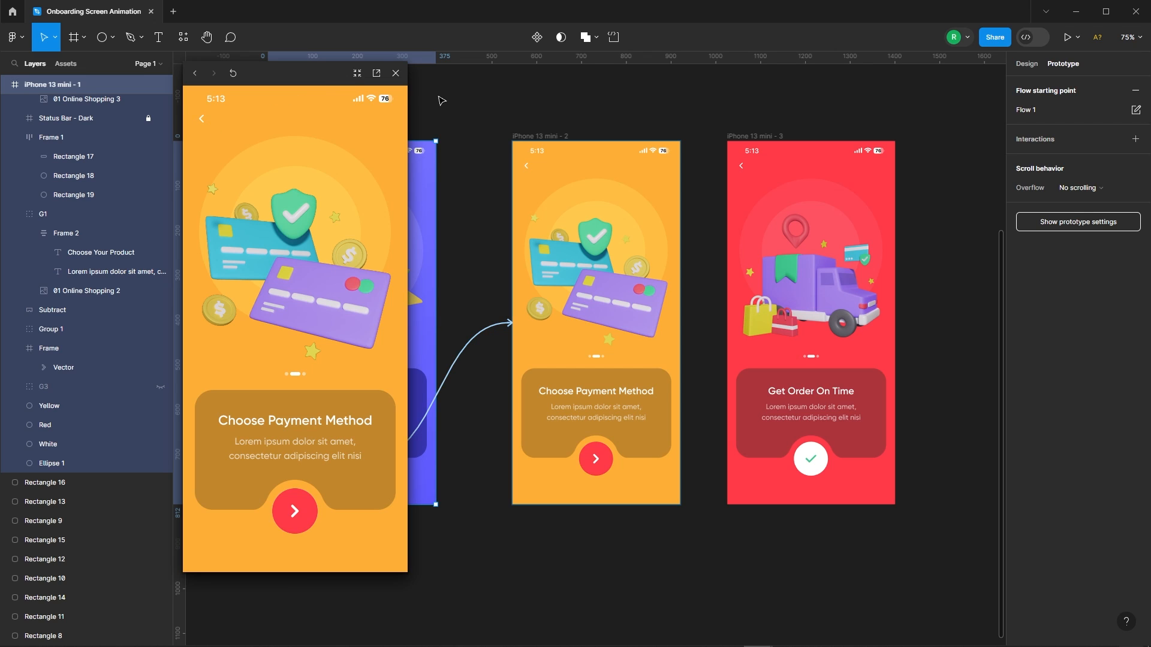
pyautogui.click(396, 74)
# Link the second frame's back arrow to iPhone 13 mini - 1 with an on-click Smart animate transition, Gentle, 1000 ms.
pyautogui.click(528, 168)
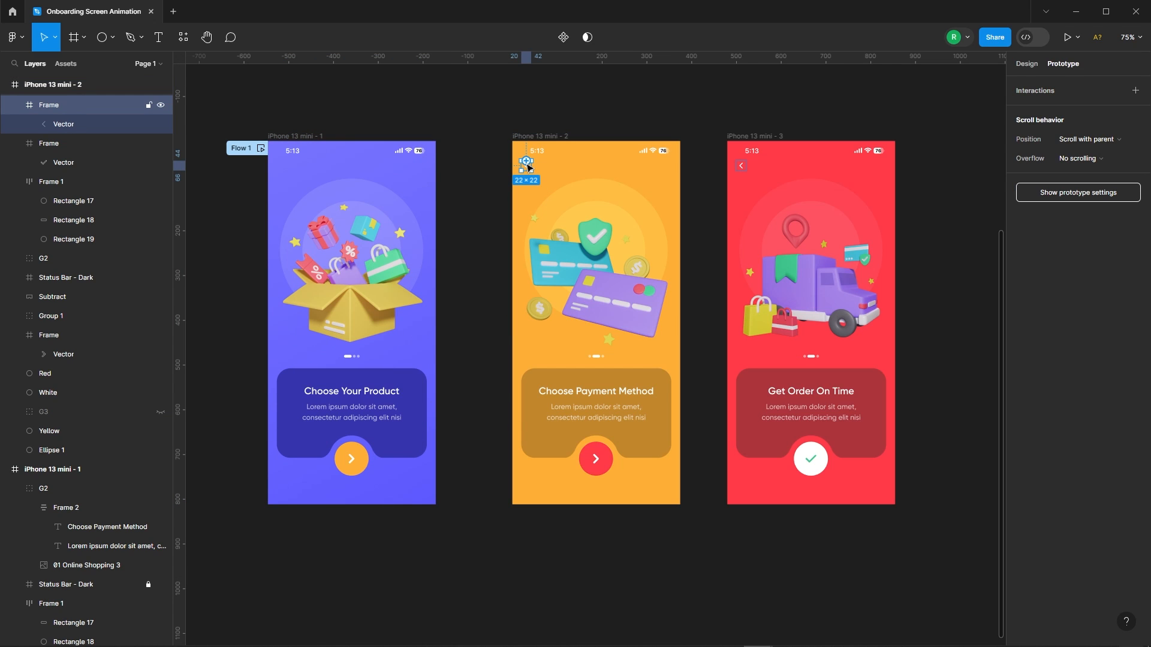
pyautogui.moveTo(526, 163); pyautogui.dragTo(372, 255)
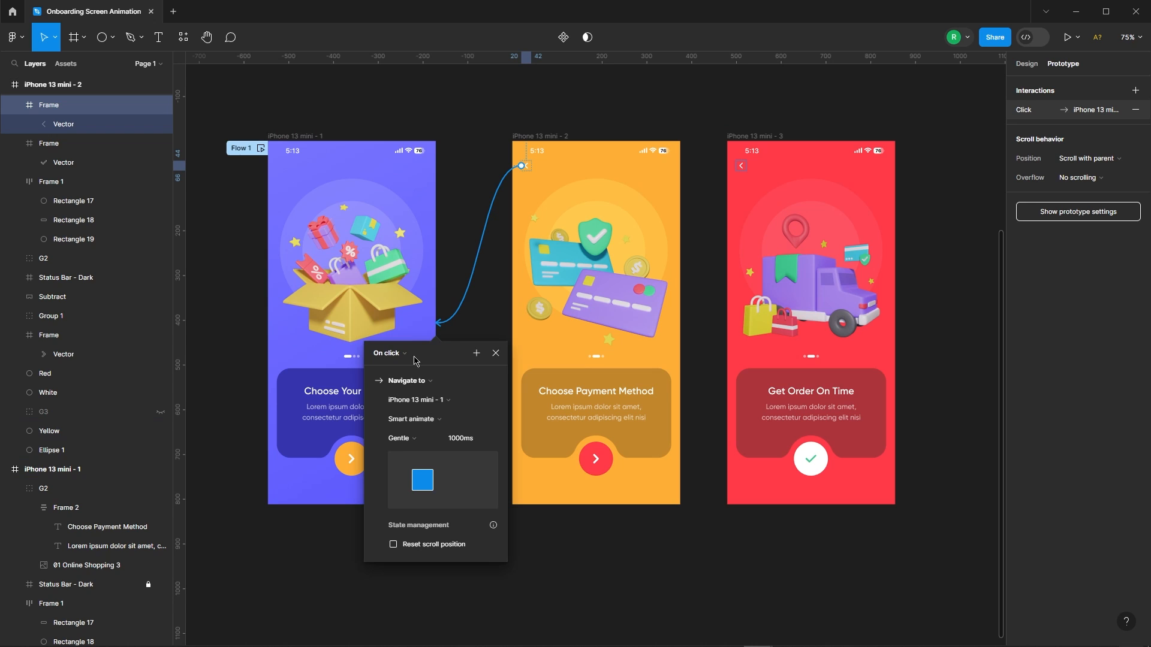
pyautogui.click(497, 354)
# Preview Flow 1, try the forward and back transitions between the first two screens, and close the preview.
pyautogui.click(260, 148)
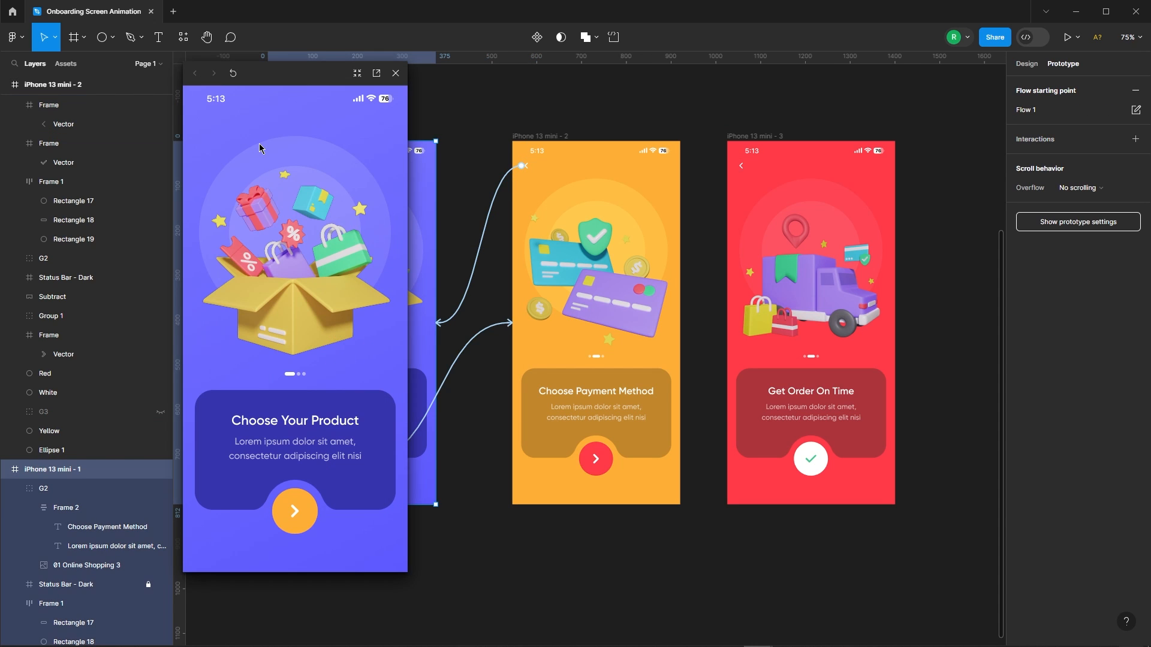
pyautogui.click(296, 513)
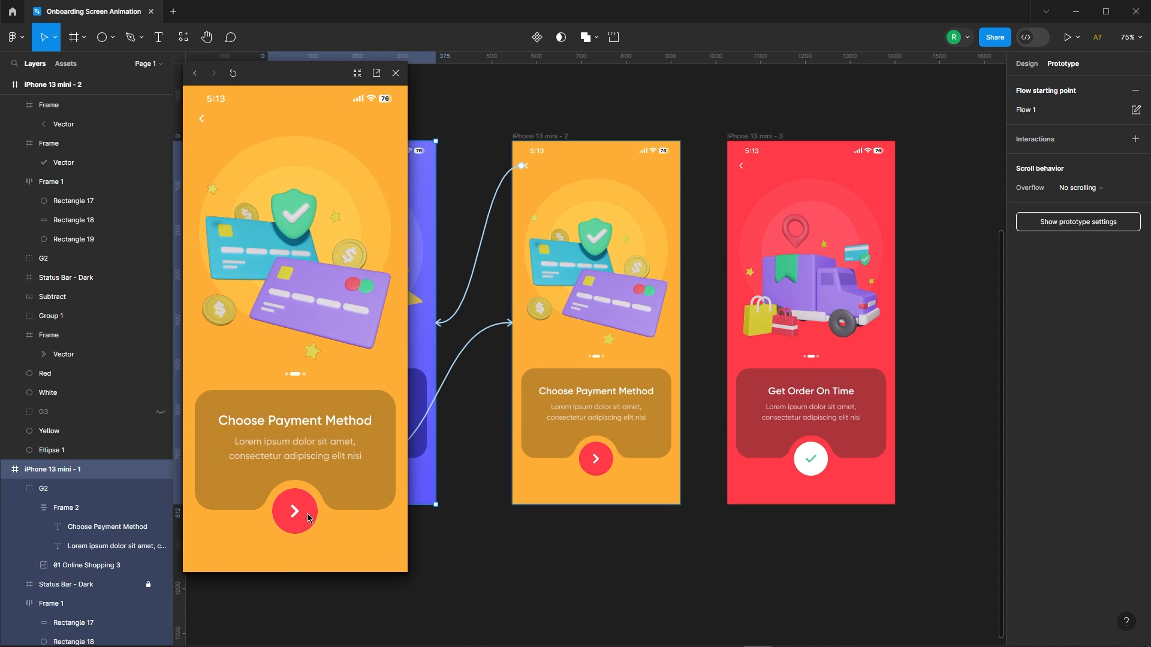
pyautogui.click(203, 124)
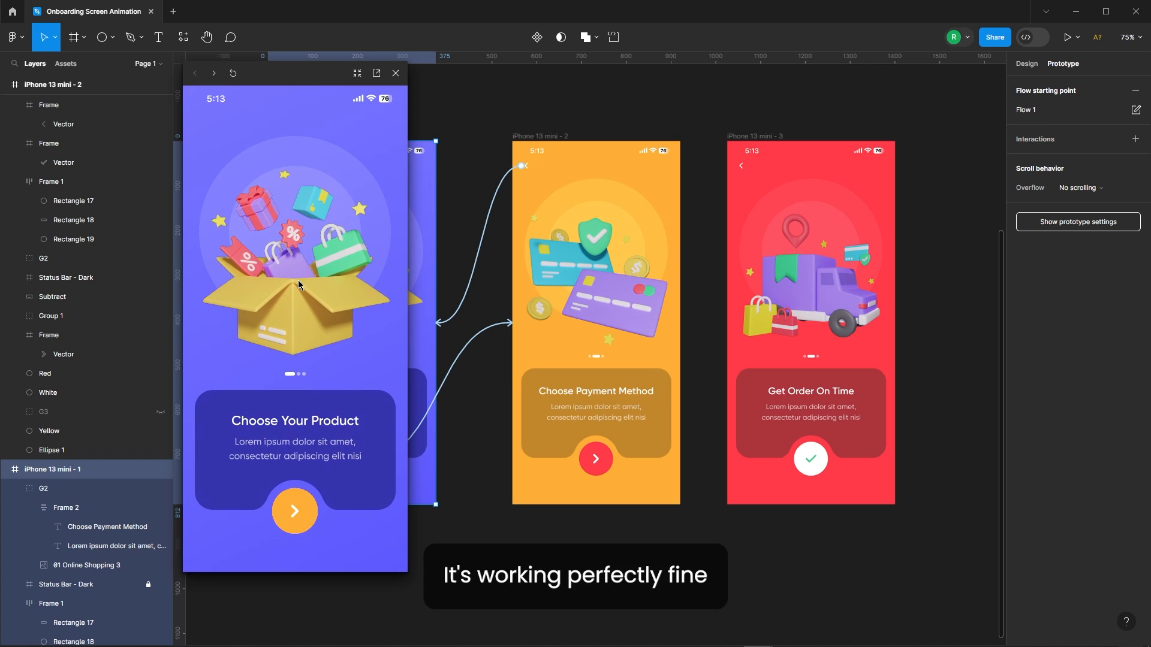
pyautogui.click(293, 525)
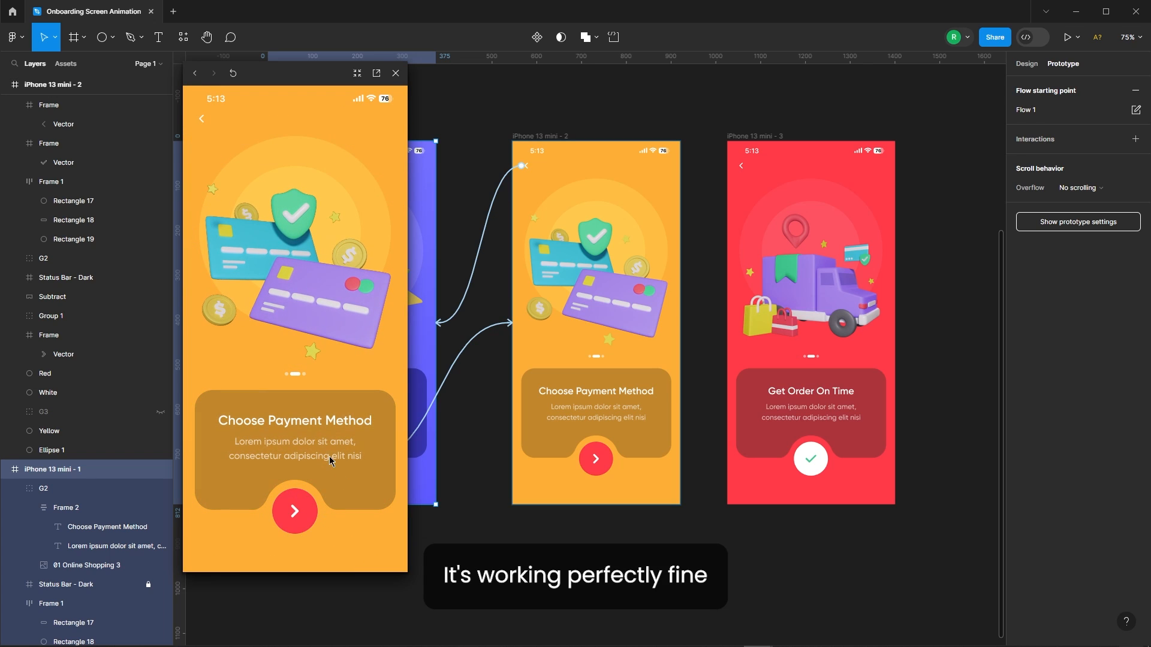
pyautogui.click(203, 123)
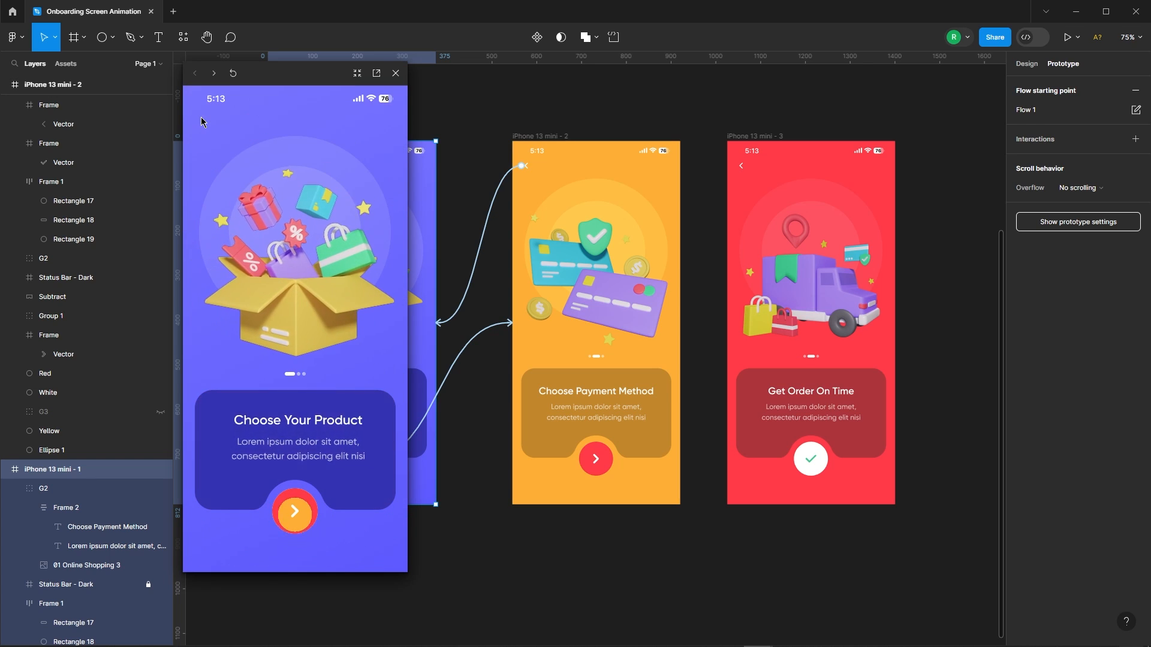
pyautogui.click(396, 72)
pyautogui.click(544, 90)
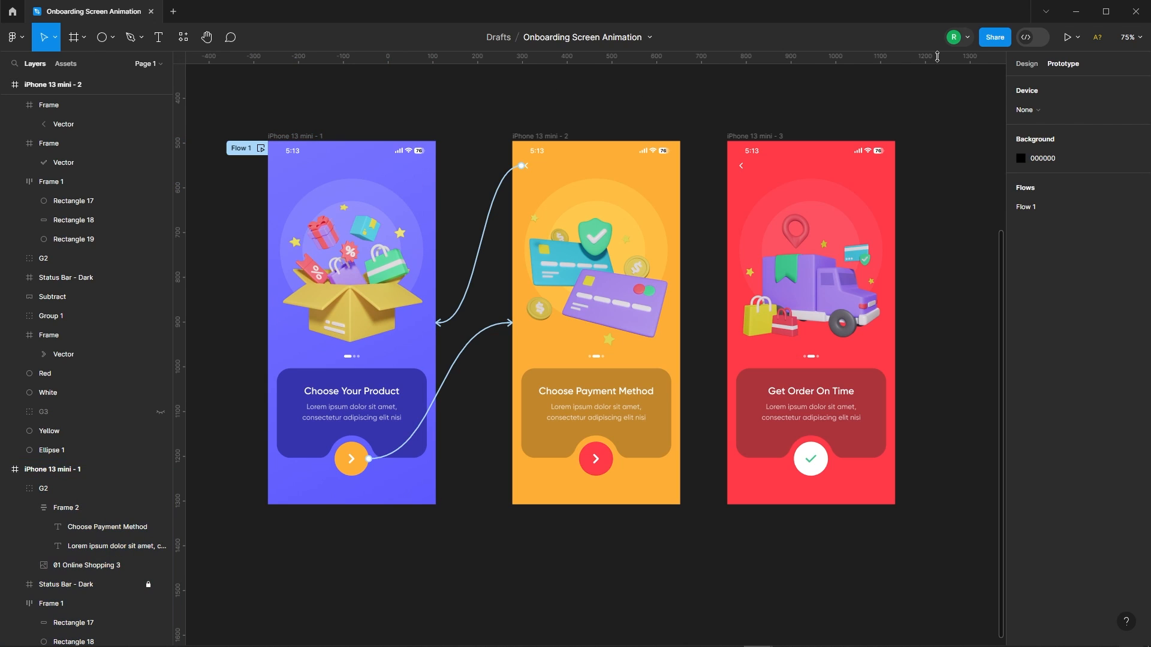
# In iPhone 13 mini - 2, hide group G2, show group G3 and bring G3 to the front.
pyautogui.click(1025, 63)
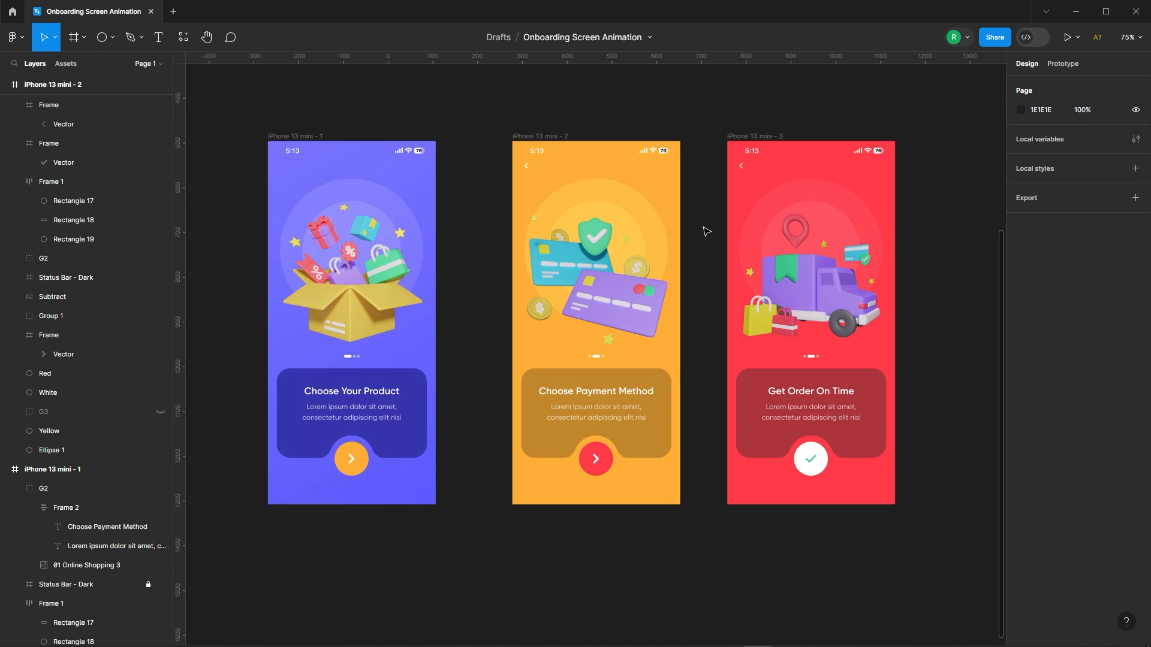
pyautogui.scroll(1, 706, 231)
pyautogui.click(547, 136)
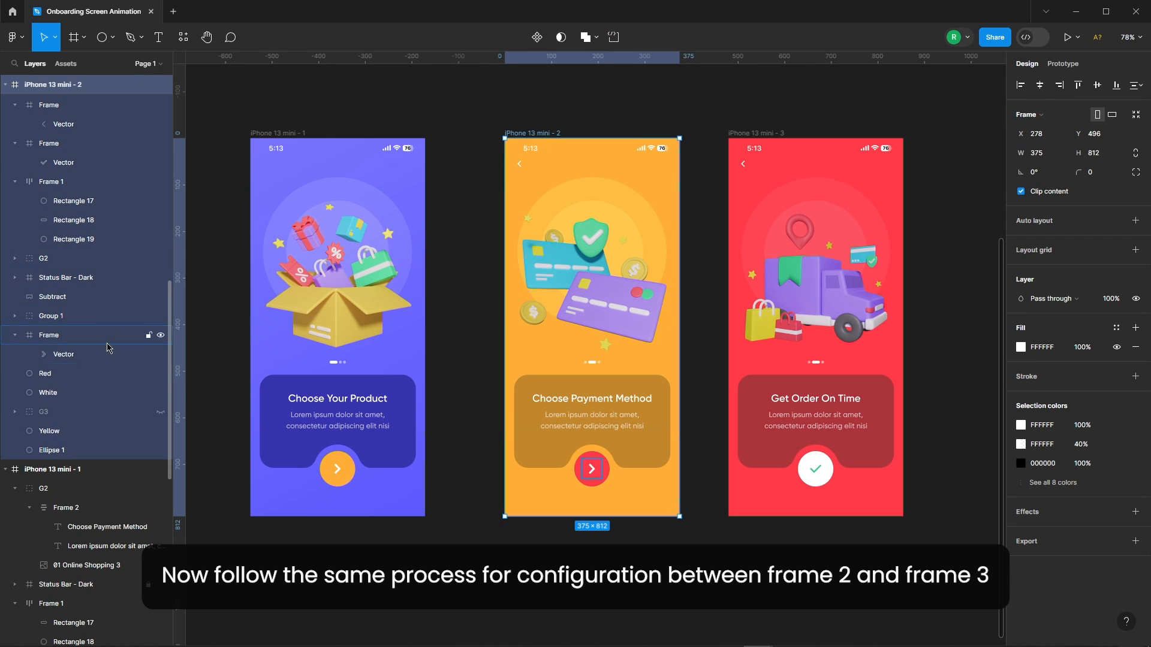
pyautogui.click(108, 258)
pyautogui.click(161, 258)
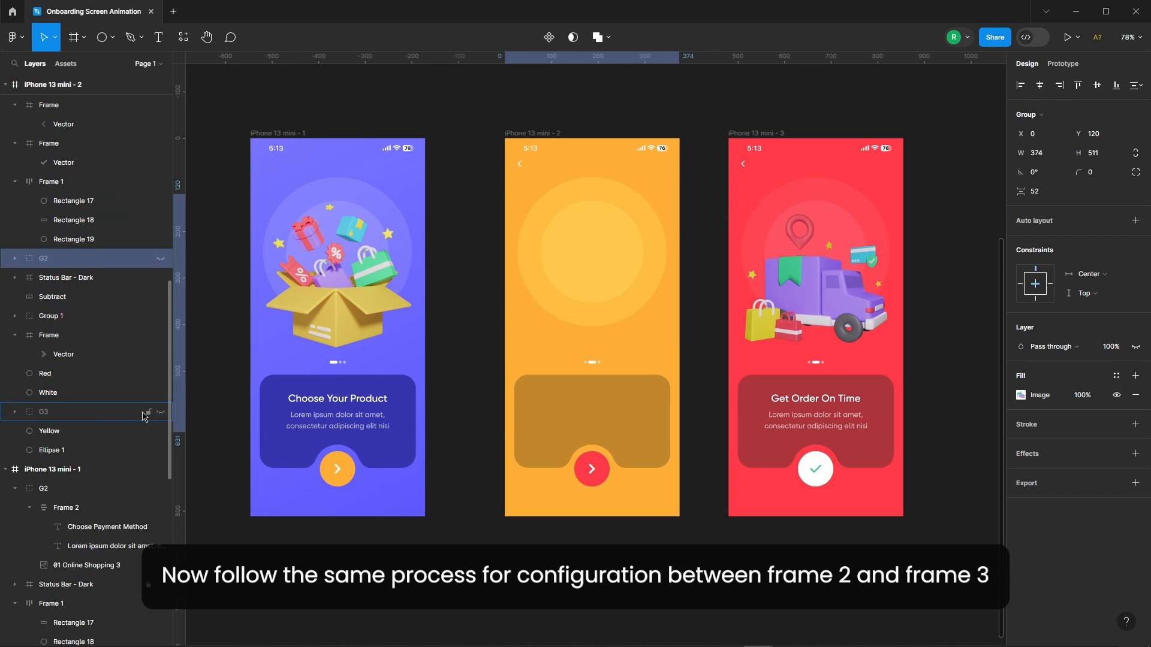
pyautogui.click(160, 412)
pyautogui.click(90, 413)
pyautogui.rightClick(87, 412)
pyautogui.click(118, 359)
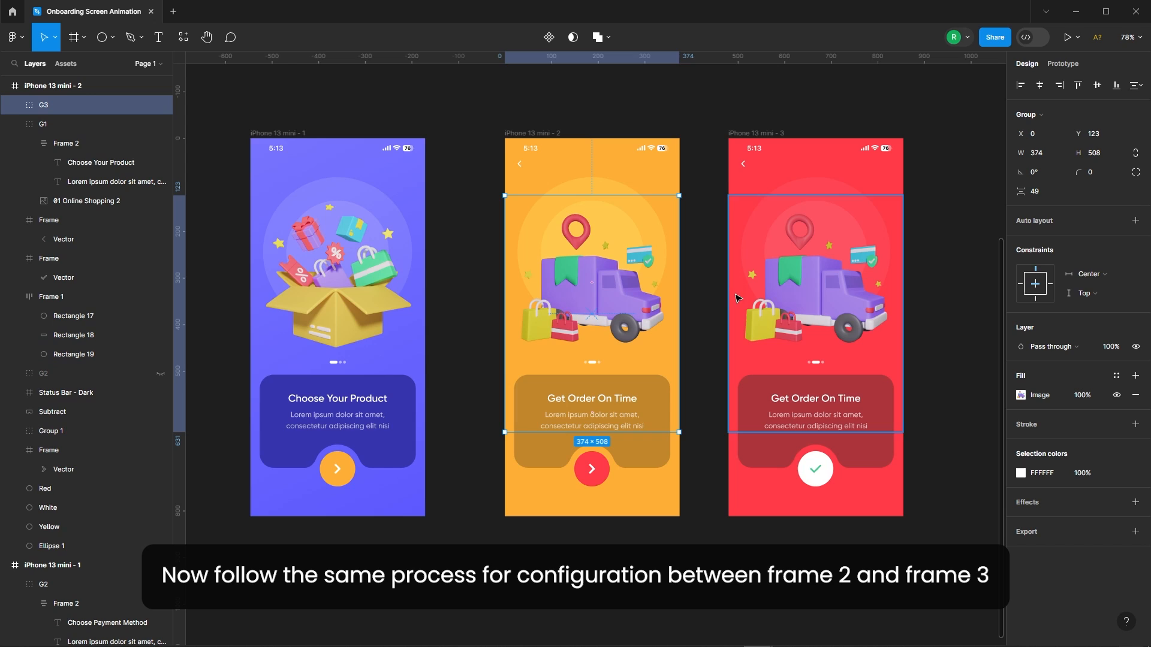
# Shrink the delivery truck illustration in the second frame to 66 × 66 around its center and set its opacity to 0%.
pyautogui.scroll(3, 735, 294)
pyautogui.doubleClick(574, 282)
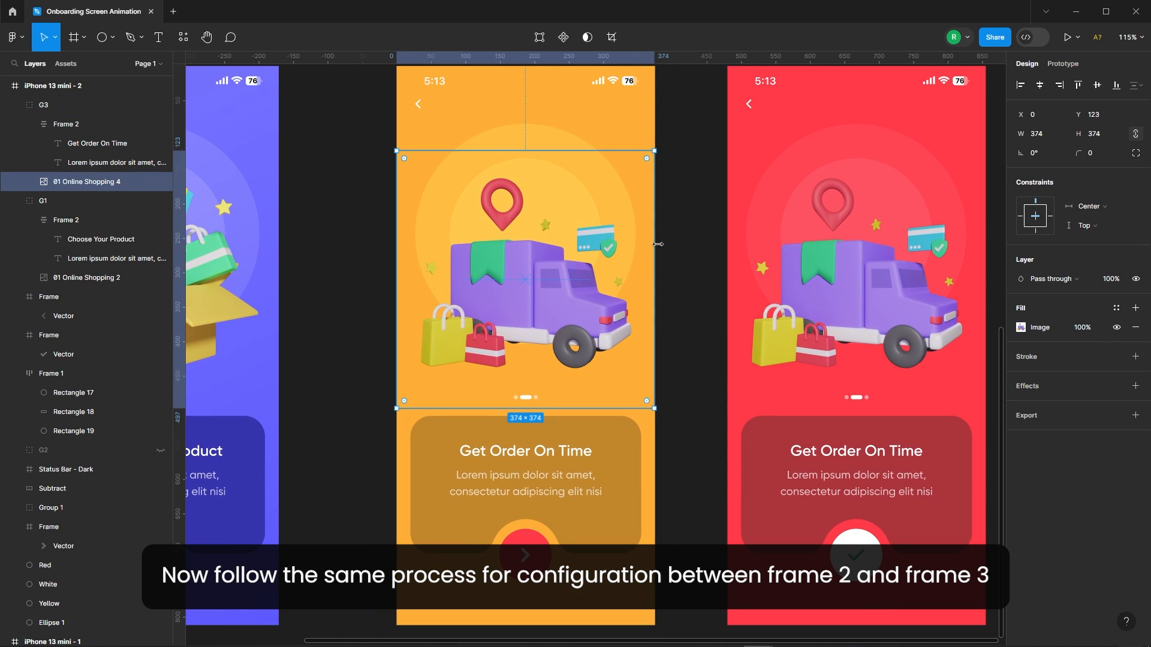
pyautogui.moveTo(650, 244); pyautogui.dragTo(549, 264)
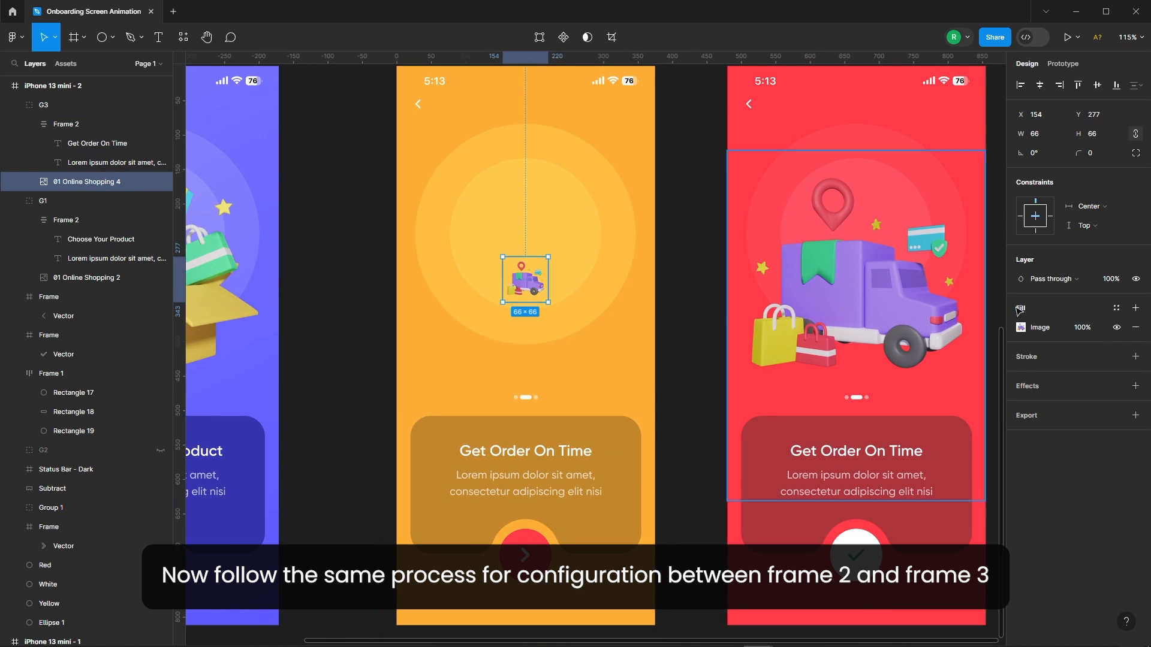
pyautogui.click(1116, 285)
pyautogui.write('0')
pyautogui.press('Return')
# Move the Get Order On Time text frame in the second frame down to Y 586 and set its opacity to 0%.
pyautogui.scroll(-3, 533, 284)
pyautogui.click(532, 429)
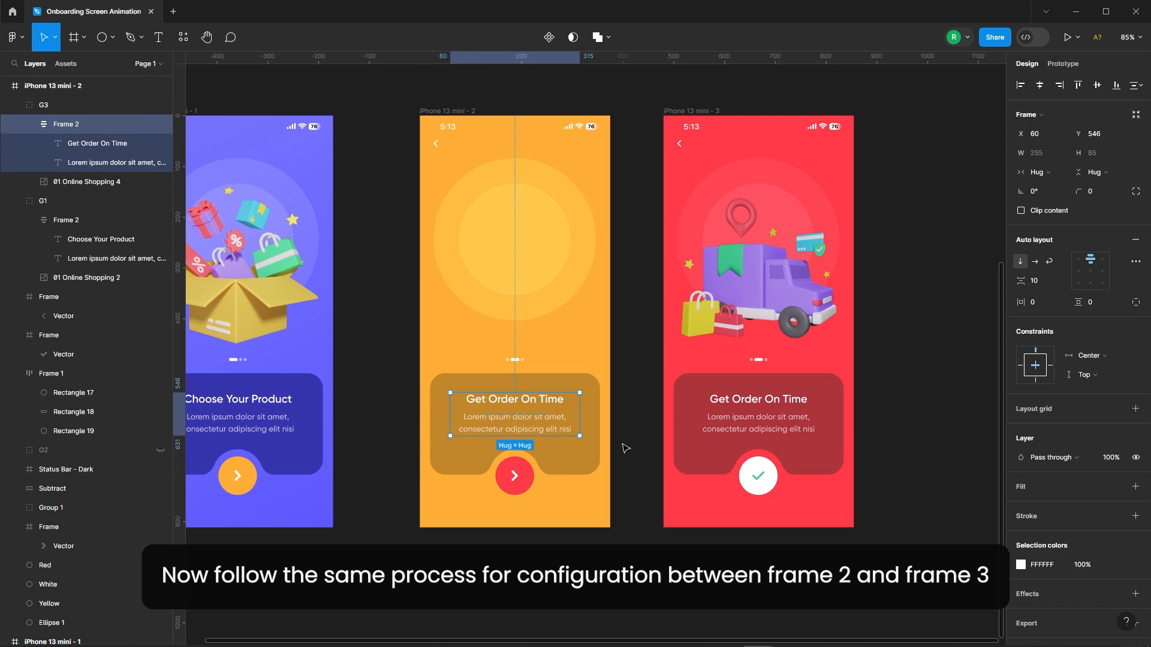
pyautogui.hotkey('shift', 'Down')
pyautogui.hotkey('shift', 'Down')
pyautogui.hotkey('shift', 'Down')
pyautogui.hotkey('shift', 'Down')
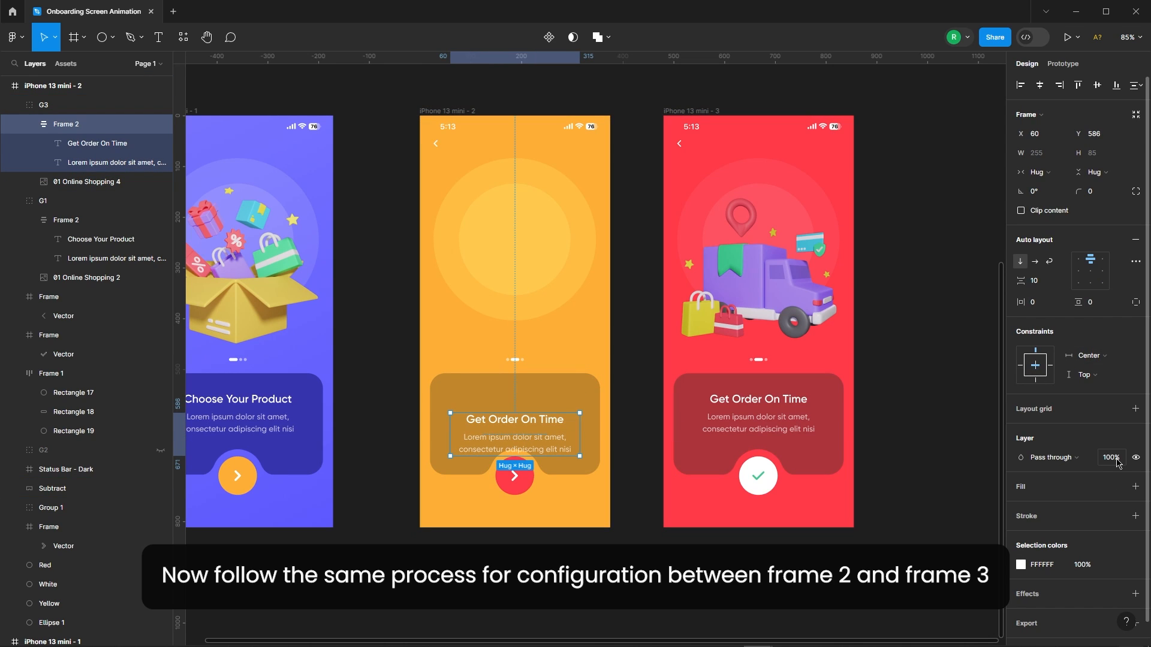
pyautogui.press('0')
pyautogui.press('0')
pyautogui.click(639, 315)
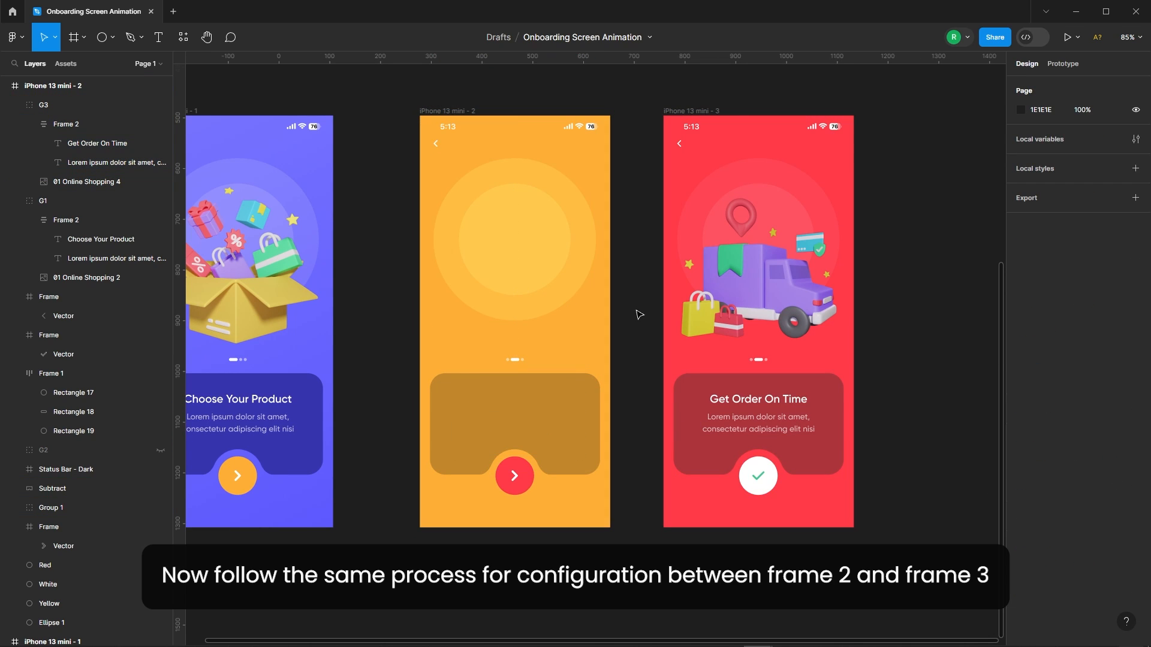
# Show group G2 with the payment illustration and text again in iPhone 13 mini - 2.
pyautogui.click(447, 111)
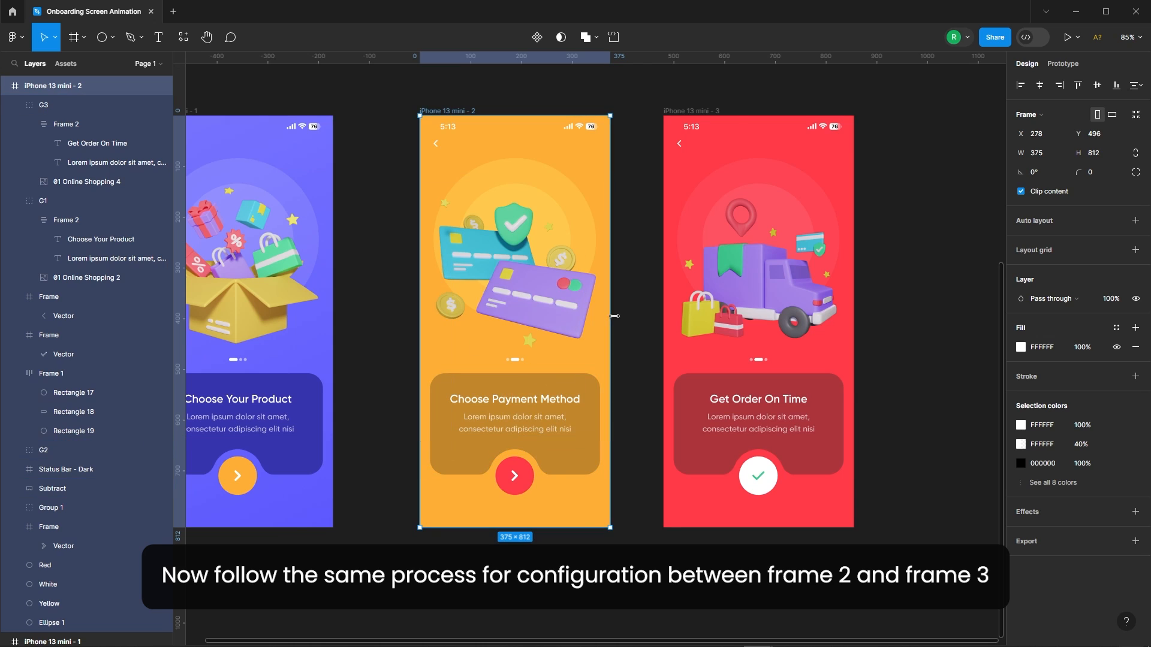
pyautogui.click(771, 293)
pyautogui.scroll(-3, 771, 293)
pyautogui.scroll(3, 771, 293)
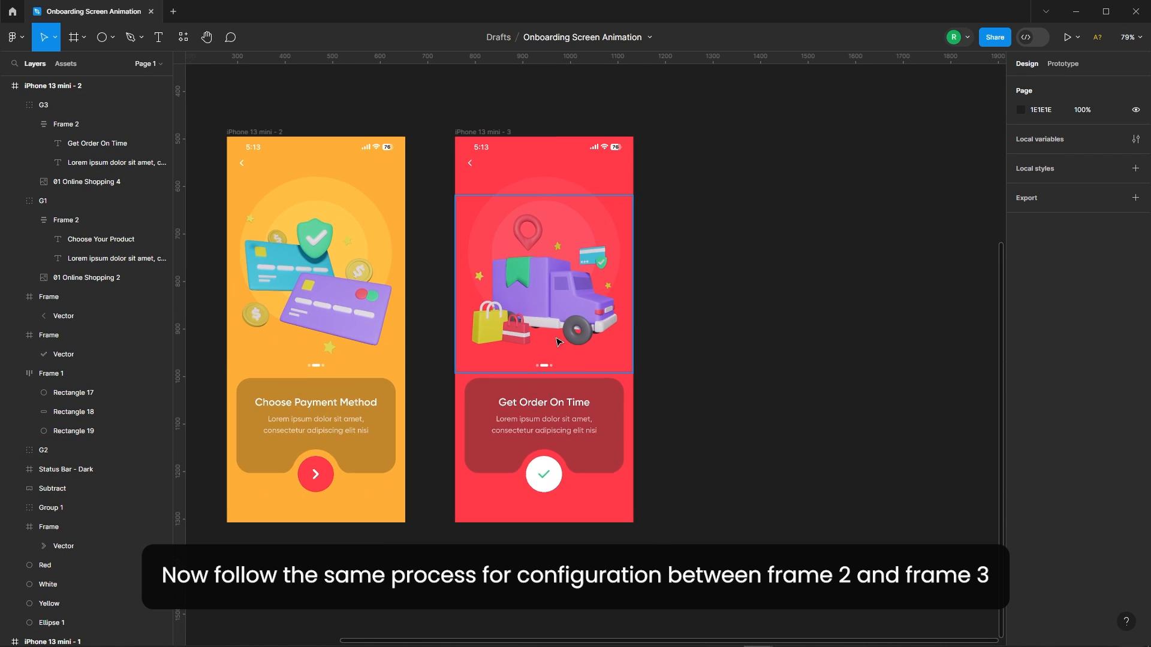
pyautogui.scroll(-1, 599, 330)
# Bring the page indicator Frame 1 to the front in iPhone 13 mini - 3.
pyautogui.click(549, 368)
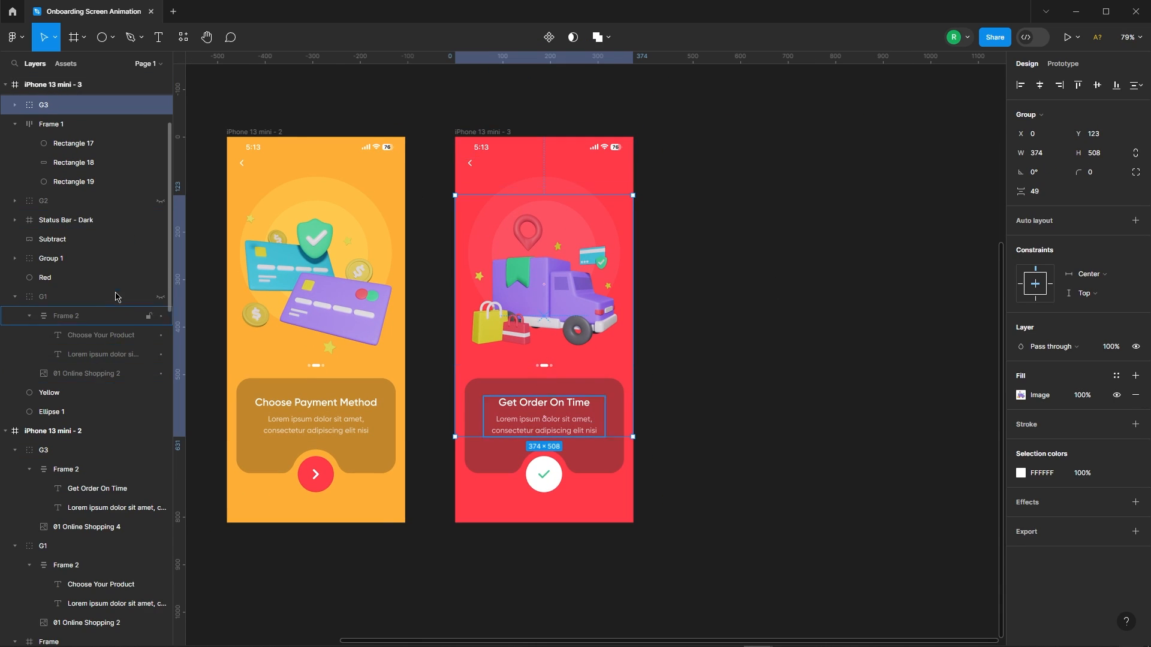
pyautogui.click(492, 131)
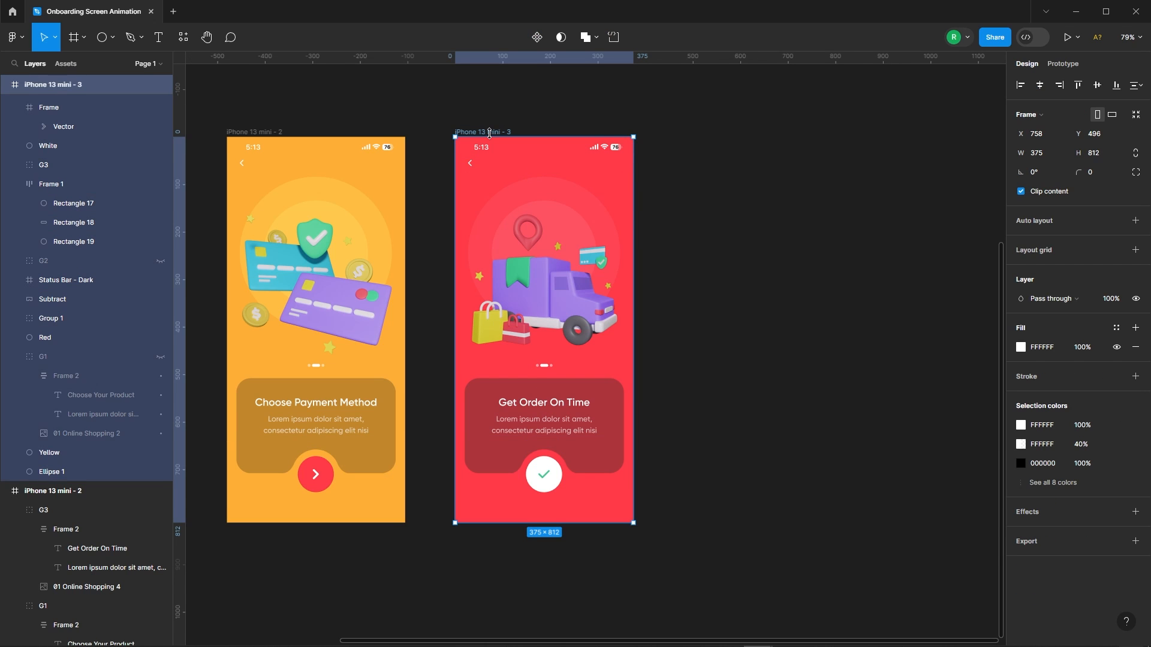
pyautogui.click(63, 243)
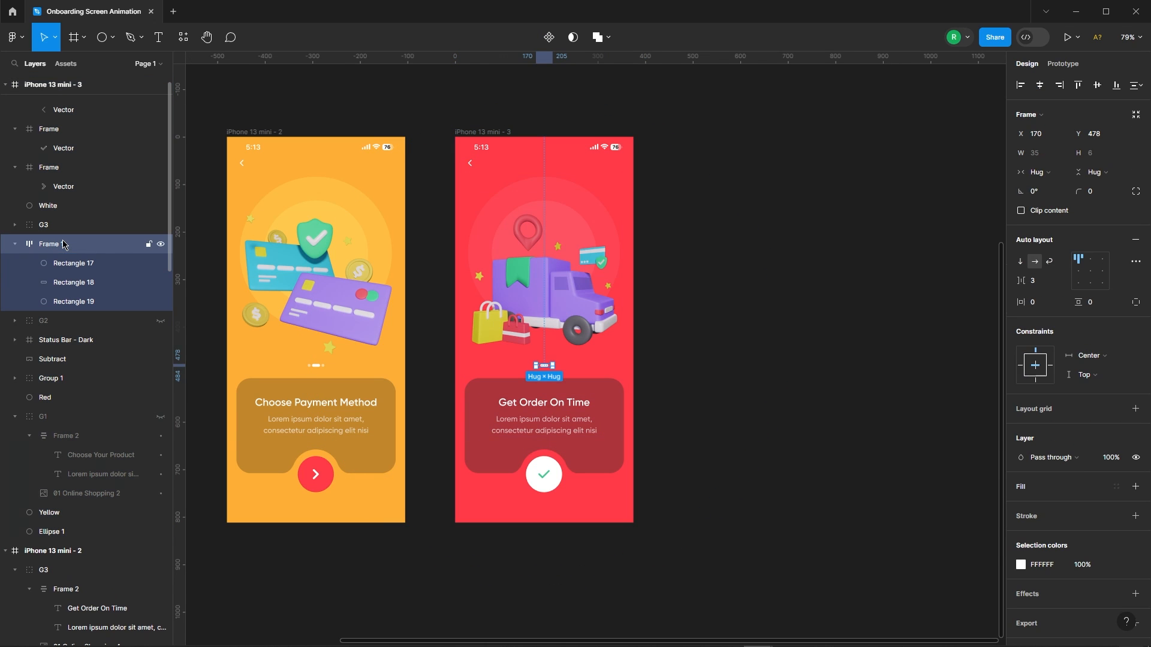
pyautogui.scroll(10, 554, 366)
pyautogui.keyDown('ctrl'); pyautogui.click(493, 368); pyautogui.keyUp('ctrl')
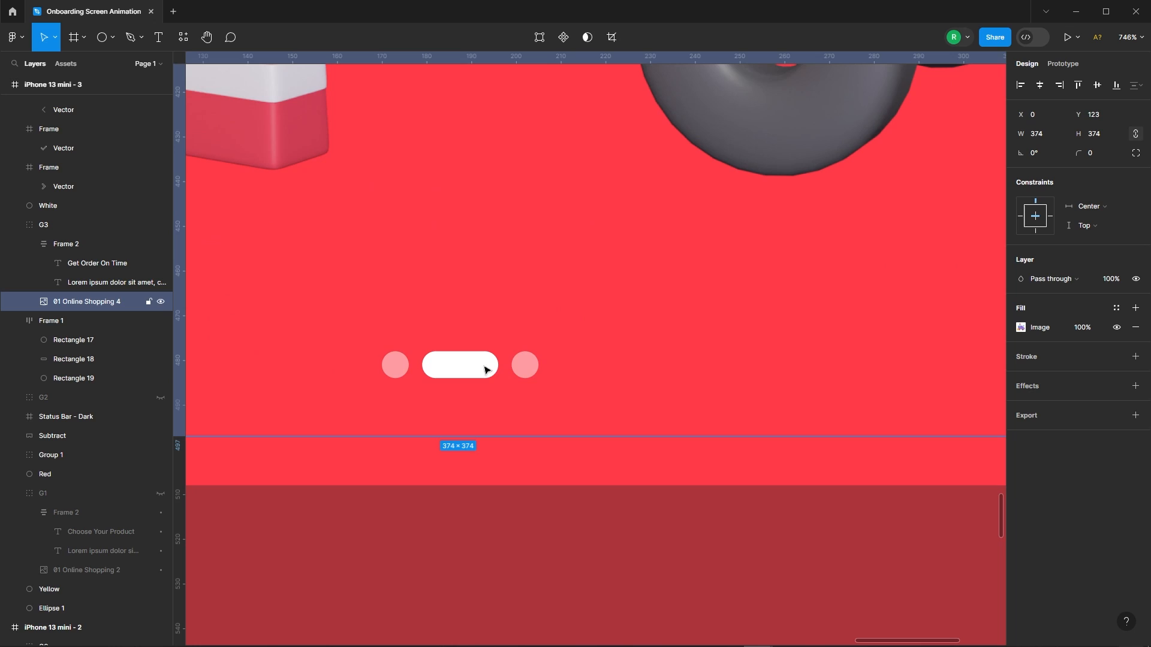
pyautogui.press('Escape')
pyautogui.click(51, 321)
pyautogui.rightClick(55, 322)
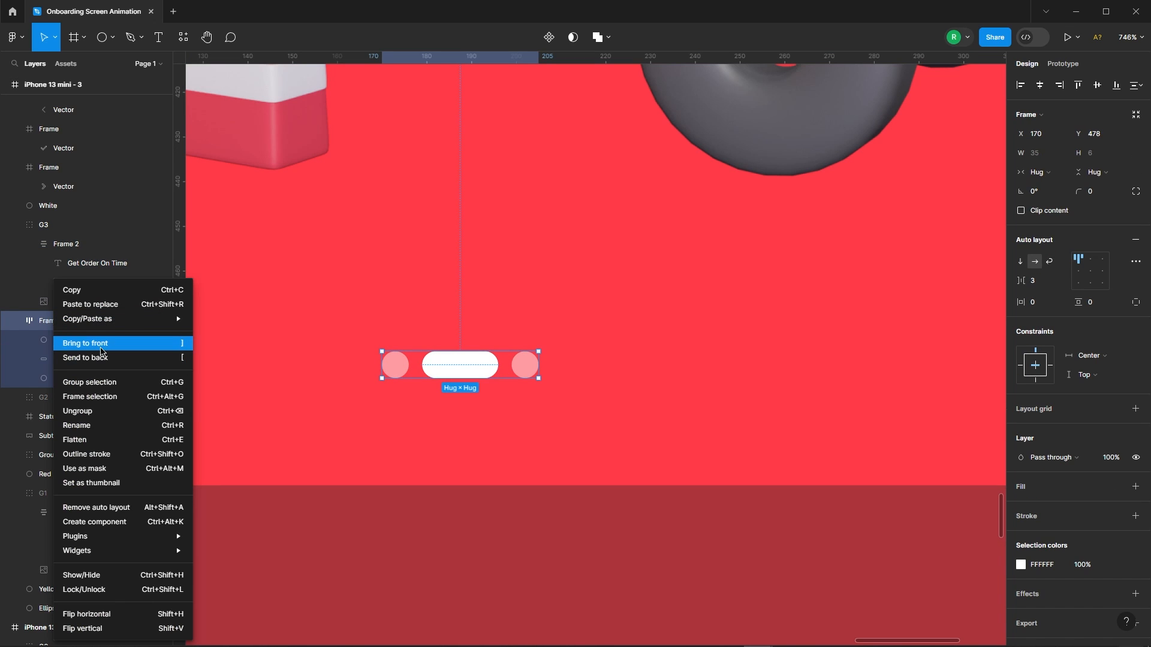
pyautogui.click(85, 343)
# Shrink the third frame's middle page indicator to 6 wide and widen the last one to 17.
pyautogui.click(495, 366)
pyautogui.moveTo(497, 365); pyautogui.dragTo(560, 360)
pyautogui.click(506, 367)
pyautogui.scroll(-3, 561, 360)
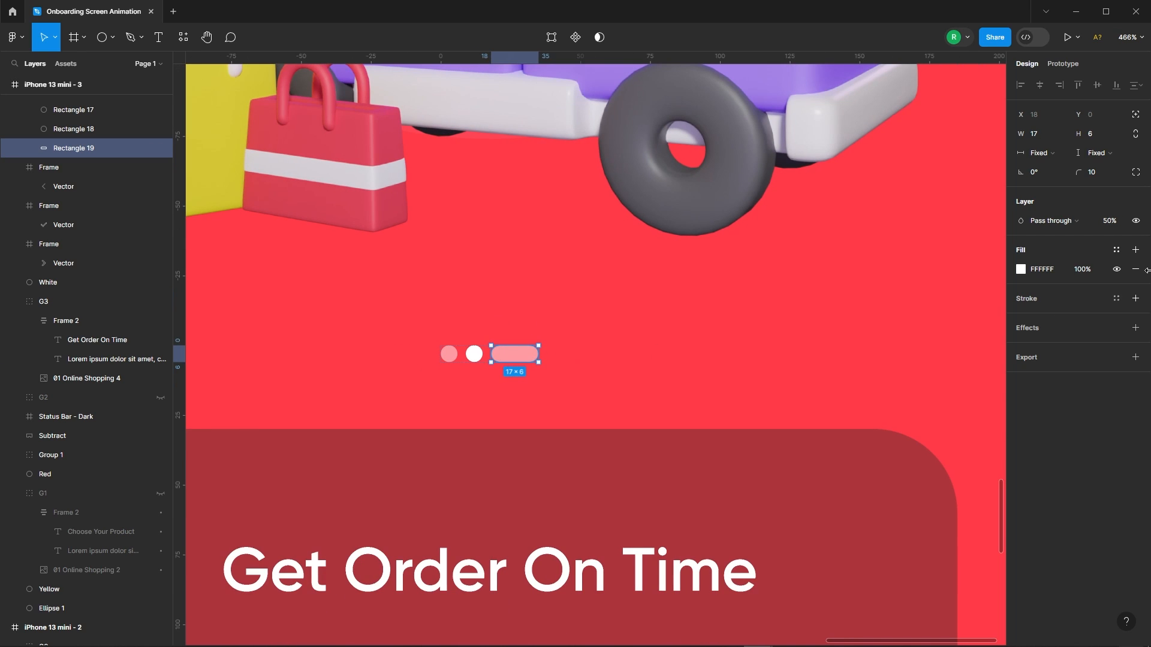
# Set the last page indicator's opacity to 100% and the middle one's to 50% in the third frame.
pyautogui.click(1111, 222)
pyautogui.write('100')
pyautogui.press('Return')
pyautogui.click(474, 354)
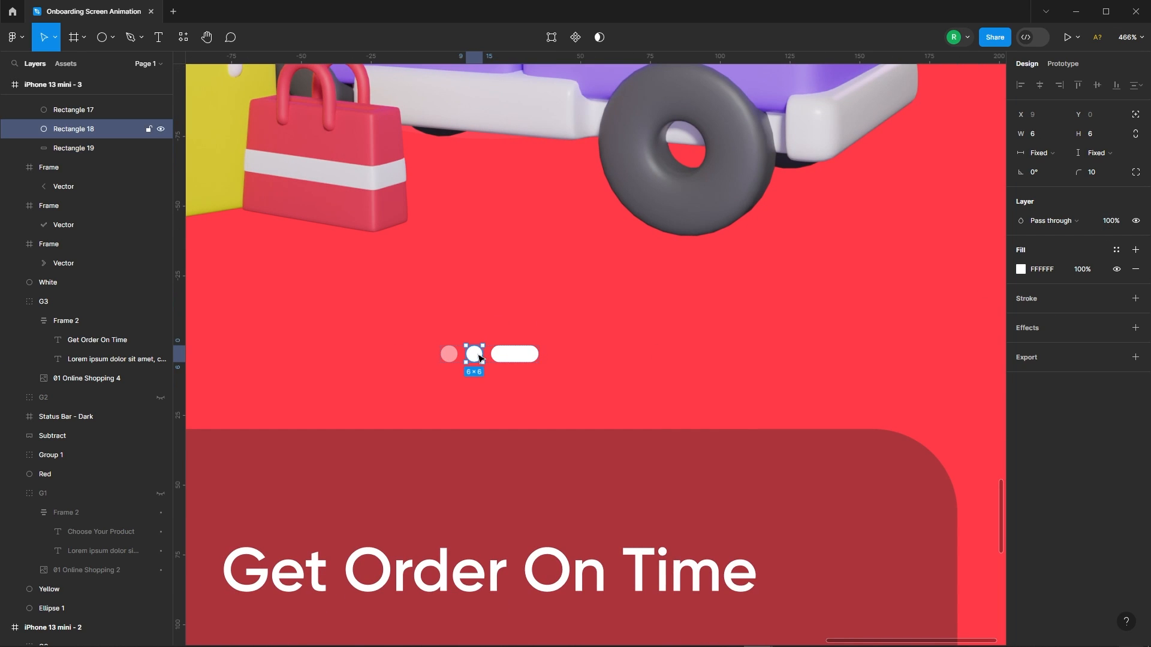
pyautogui.scroll(-5, 514, 203)
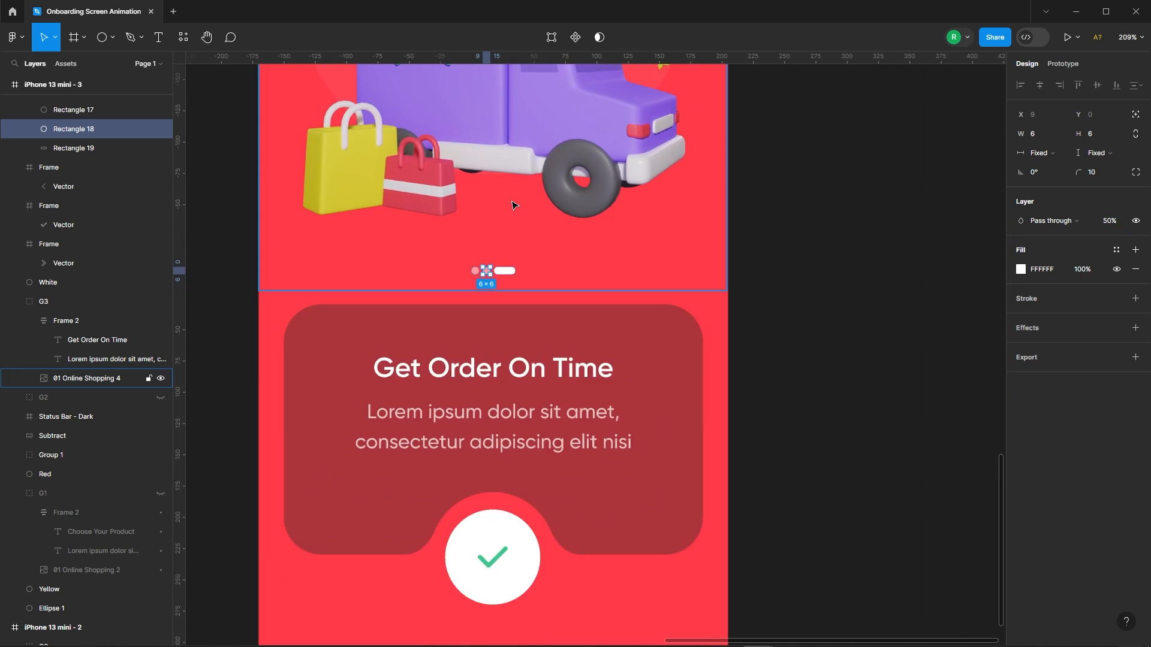
# Hide group G3 with the delivery illustration and text in iPhone 13 mini - 3.
pyautogui.click(760, 321)
pyautogui.scroll(2, 758, 313)
pyautogui.scroll(-2, 757, 312)
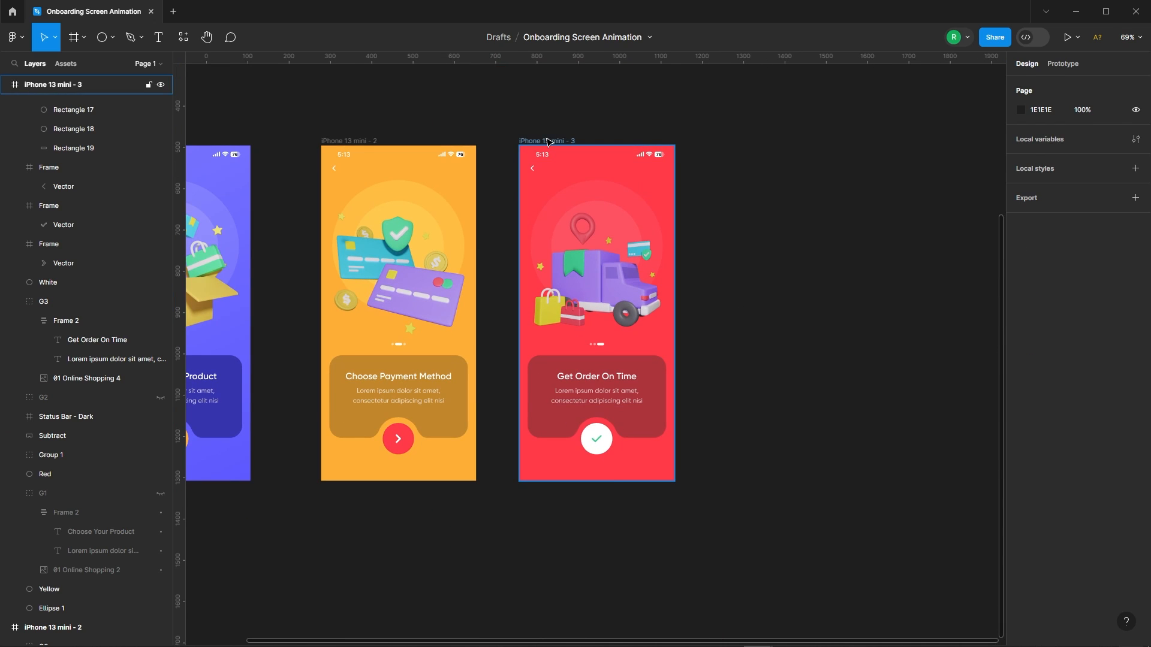
pyautogui.click(53, 84)
pyautogui.click(72, 302)
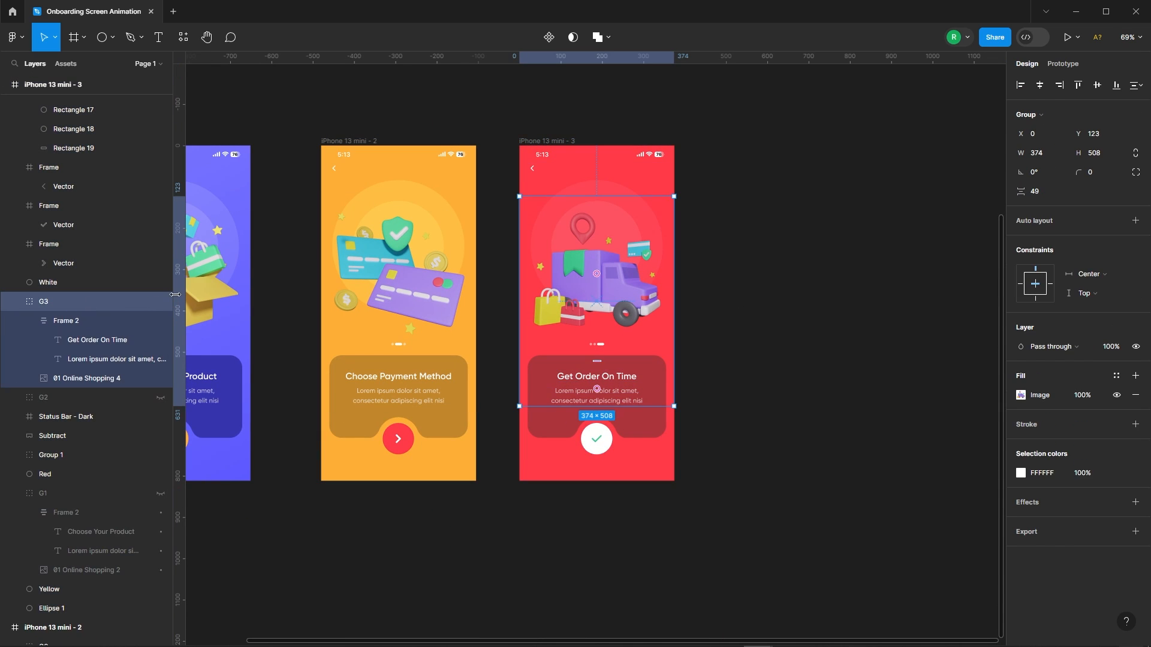
pyautogui.click(161, 301)
# Show group G2 in iPhone 13 mini - 3 and bring it to the front.
pyautogui.scroll(1, 82, 324)
pyautogui.scroll(-2, 82, 329)
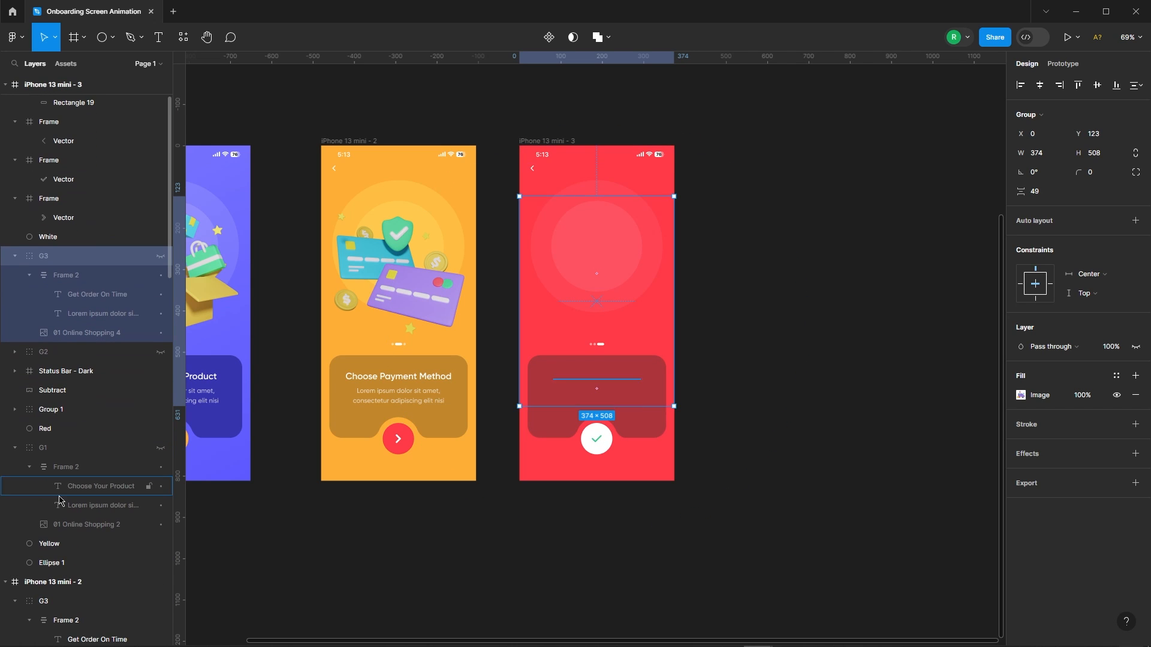
pyautogui.click(90, 352)
pyautogui.rightClick(96, 352)
pyautogui.click(88, 355)
pyautogui.click(160, 352)
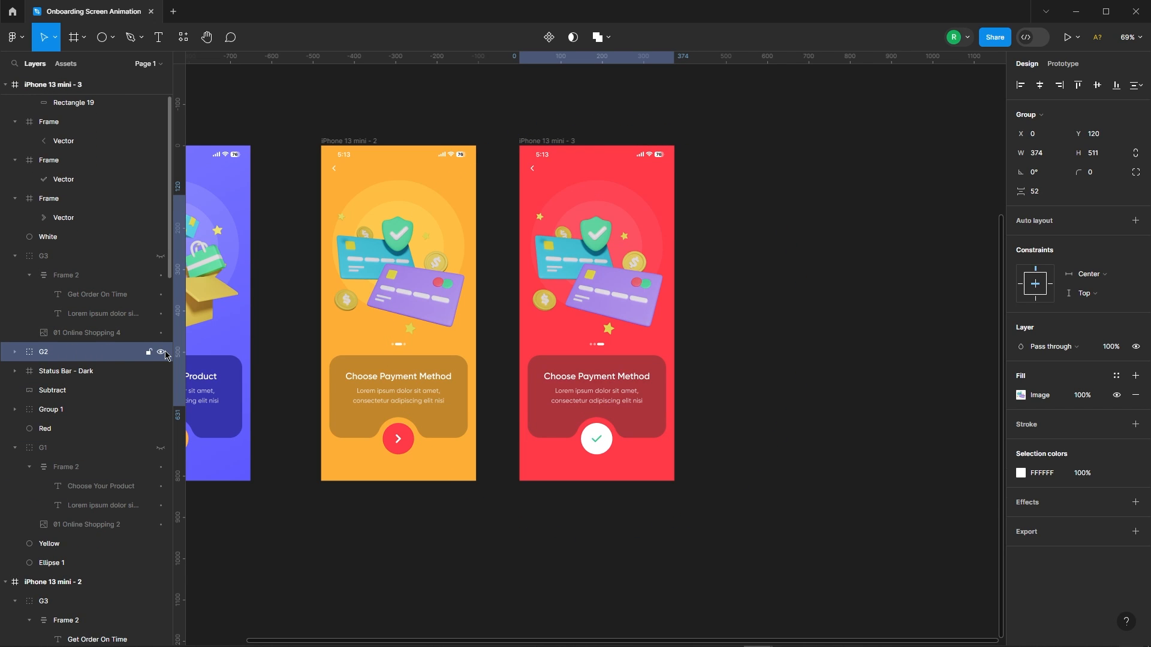
pyautogui.rightClick(163, 354)
pyautogui.click(203, 354)
# Shrink the payment card illustration in the third frame to 90 × 90 around its center.
pyautogui.click(734, 287)
pyautogui.scroll(2, 683, 277)
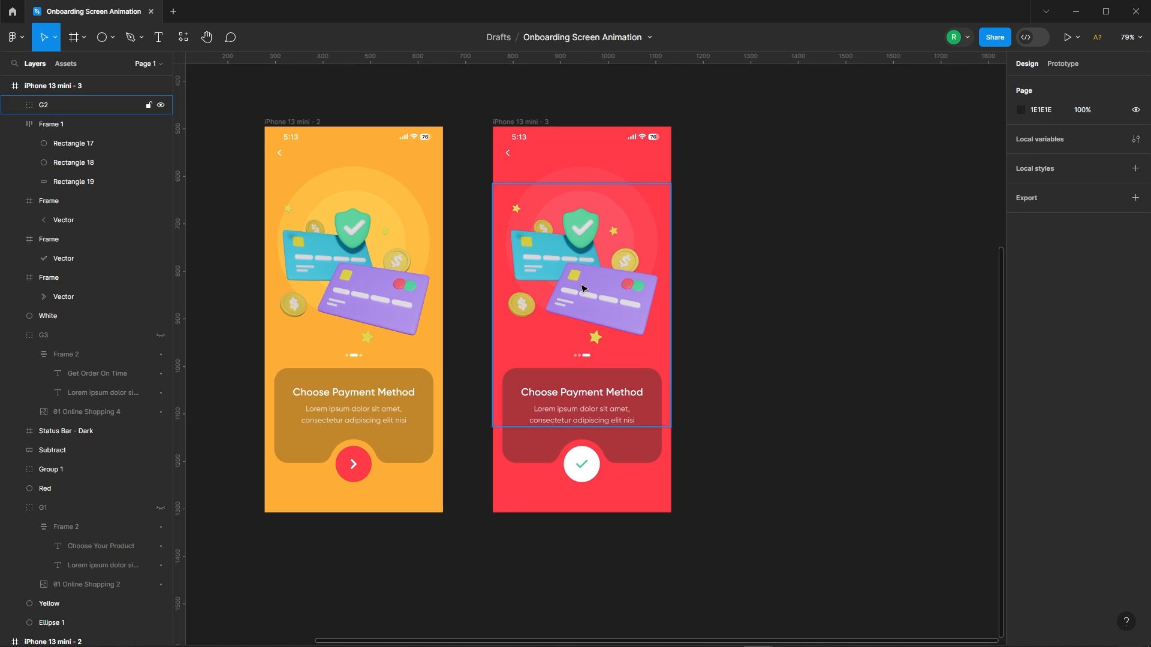
pyautogui.doubleClick(584, 288)
pyautogui.scroll(3, 650, 262)
pyautogui.moveTo(679, 280); pyautogui.dragTo(588, 281)
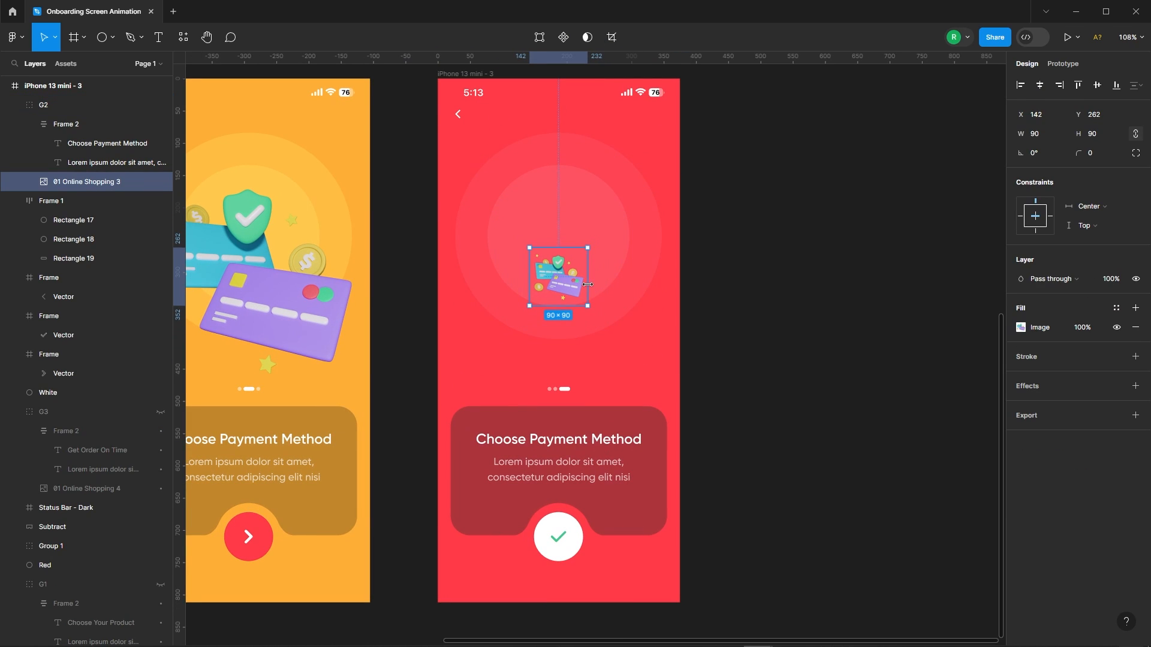
# Move the shrunken payment card illustration horizontally out of the third frame to X -118.
pyautogui.hotkey('shift', 'Left')
pyautogui.hotkey('shift', 'Left')
pyautogui.hotkey('shift', 'Left')
pyautogui.hotkey('shift', 'Left')
pyautogui.hotkey('shift', 'Left')
pyautogui.hotkey('shift', 'Left')
pyautogui.hotkey('shift', 'Left')
pyautogui.hotkey('shift', 'Left')
pyautogui.hotkey('shift', 'Left')
pyautogui.hotkey('shift', 'Left')
pyautogui.hotkey('shift', 'Left')
pyautogui.hotkey('shift', 'Left')
pyautogui.hotkey('shift', 'Left')
pyautogui.hotkey('shift', 'Left')
pyautogui.hotkey('shift', 'Left')
pyautogui.hotkey('shift', 'Left')
pyautogui.hotkey('shift', 'Left')
pyautogui.hotkey('shift', 'Left')
pyautogui.hotkey('shift', 'Left')
pyautogui.hotkey('shift', 'Left')
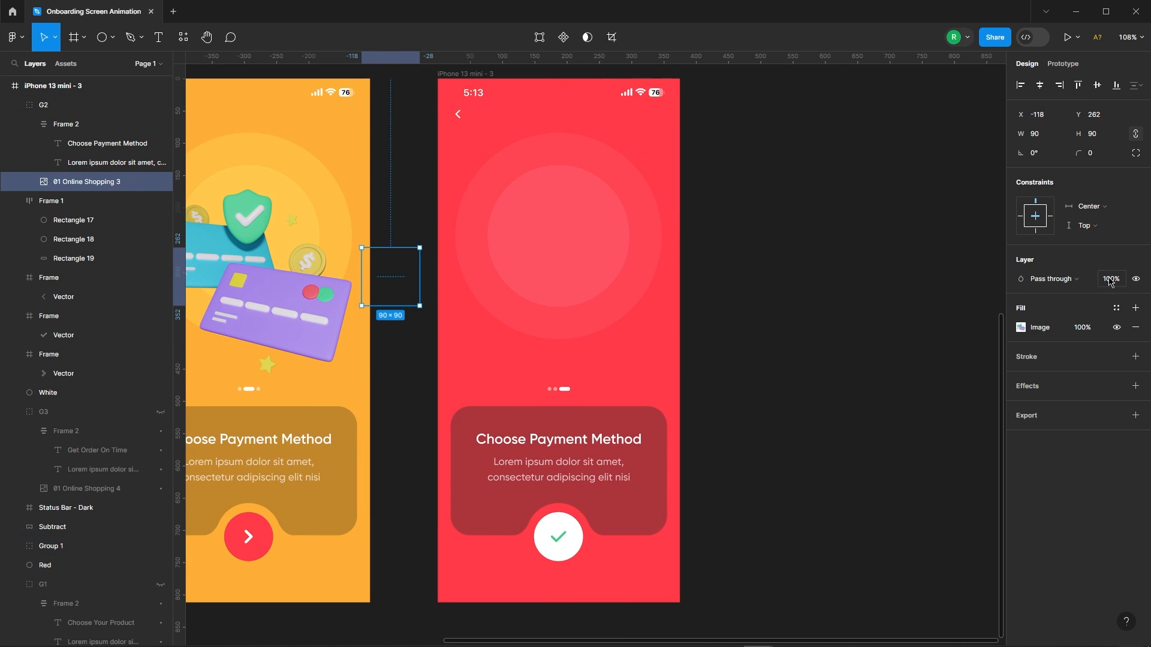
# Scale the Choose Payment Method text block in iPhone 13 mini - 3 to 0.7x around its center.
pyautogui.click(619, 462)
pyautogui.press('k')
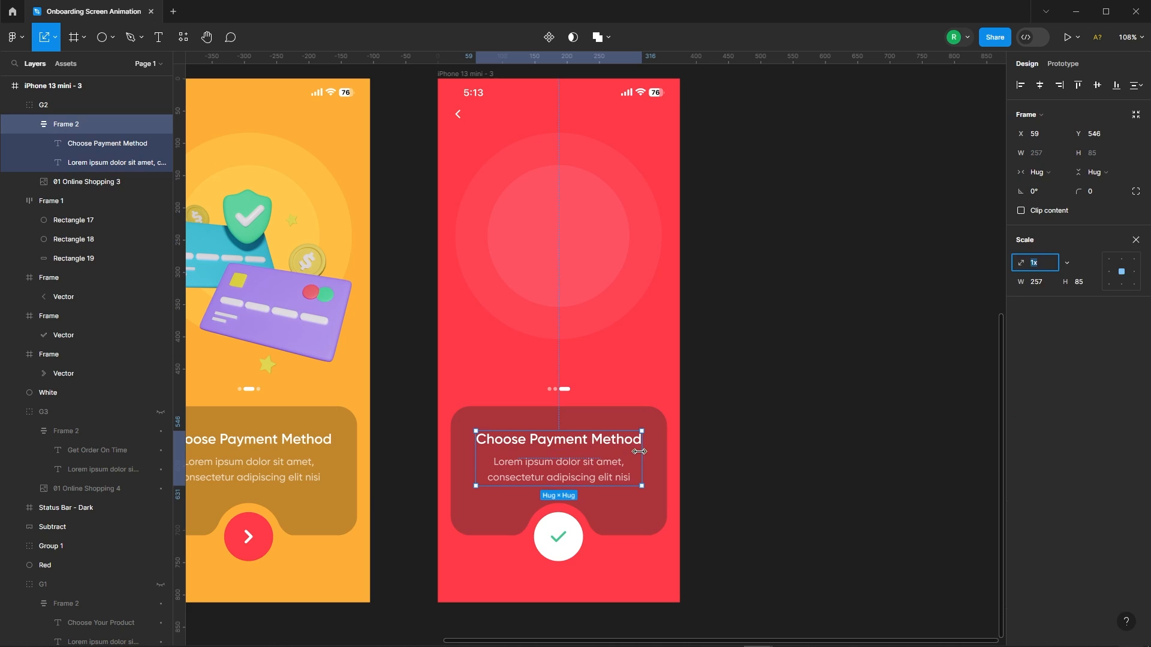
pyautogui.moveTo(641, 460); pyautogui.dragTo(615, 463)
# Move the scaled Choose Payment Method text block horizontally out of the third frame to X -192.
pyautogui.hotkey('shift', 'Left')
pyautogui.hotkey('shift', 'Left')
pyautogui.hotkey('shift', 'Left')
pyautogui.hotkey('shift', 'Left')
pyautogui.hotkey('shift', 'Left')
pyautogui.hotkey('shift', 'Left')
pyautogui.hotkey('shift', 'Left')
pyautogui.hotkey('shift', 'Left')
pyautogui.hotkey('shift', 'Left')
pyautogui.hotkey('shift', 'Left')
pyautogui.hotkey('shift', 'Left')
pyautogui.hotkey('shift', 'Left')
pyautogui.hotkey('shift', 'Left')
pyautogui.hotkey('shift', 'Left')
pyautogui.hotkey('shift', 'Left')
pyautogui.hotkey('shift', 'Left')
pyautogui.hotkey('shift', 'Left')
pyautogui.hotkey('shift', 'Left')
pyautogui.hotkey('shift', 'Left')
pyautogui.hotkey('shift', 'Left')
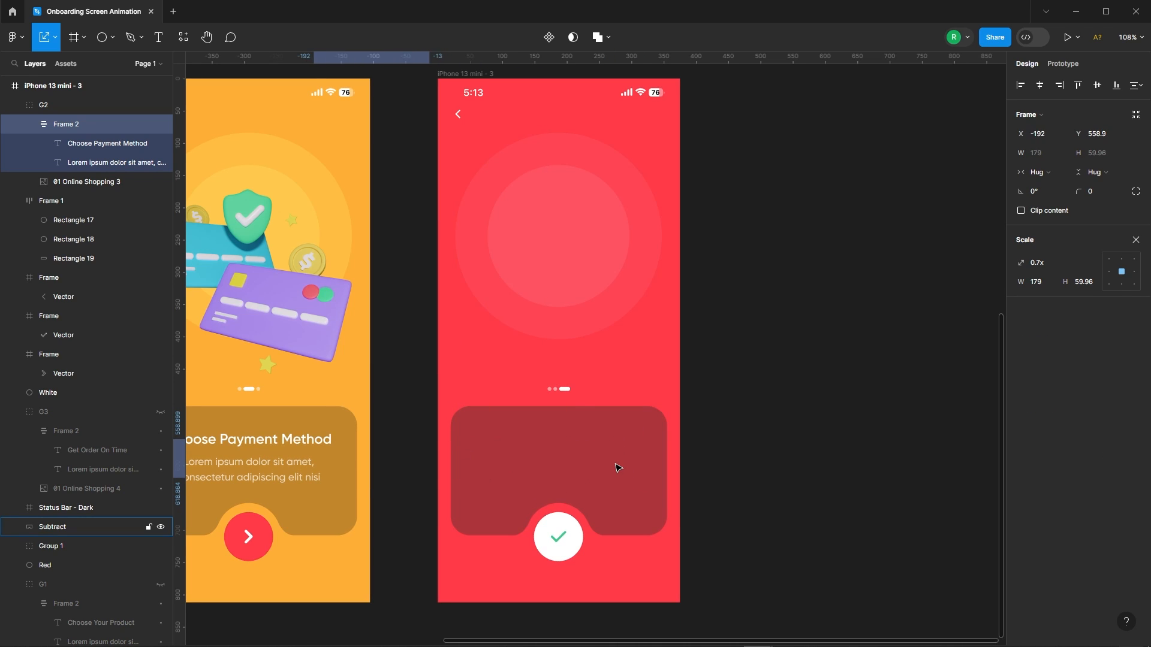
# Set the Choose Payment Method text block's opacity to 0% and show group G3 in iPhone 13 mini - 3 again.
pyautogui.click(1136, 241)
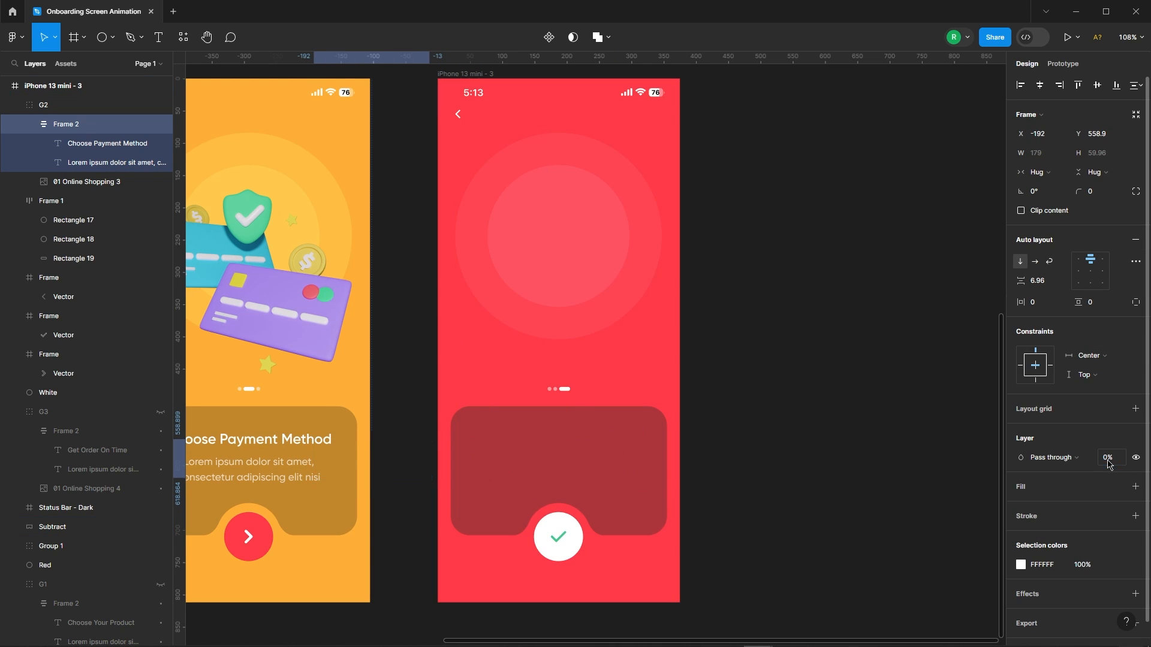
pyautogui.click(822, 334)
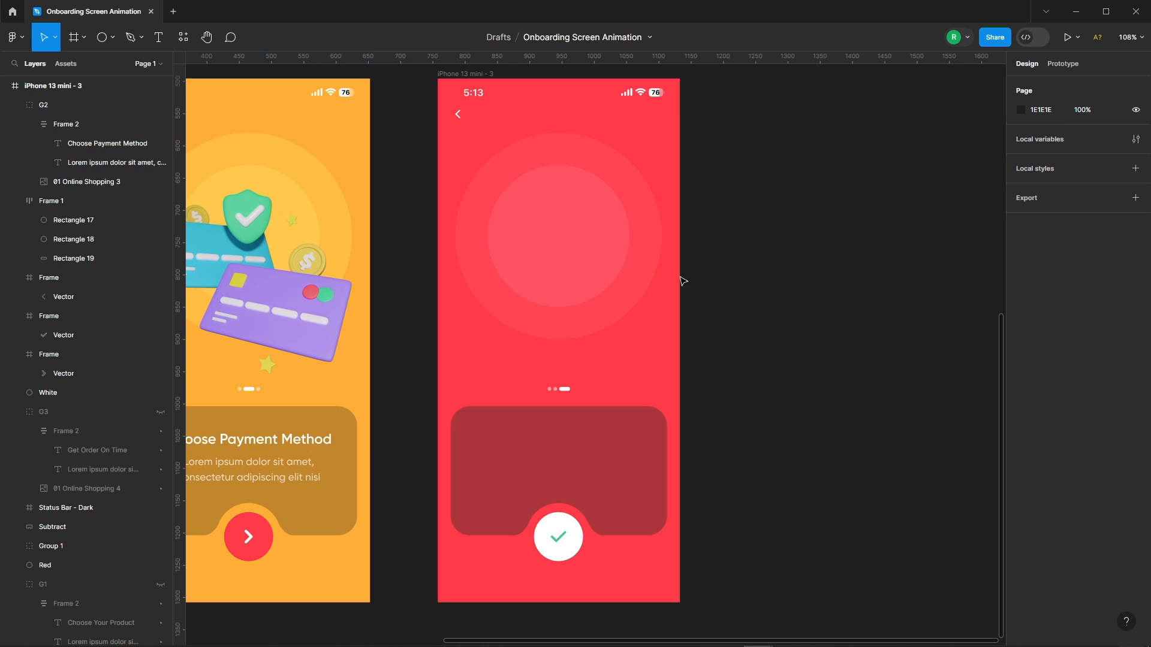
pyautogui.click(160, 412)
pyautogui.scroll(-5, 801, 303)
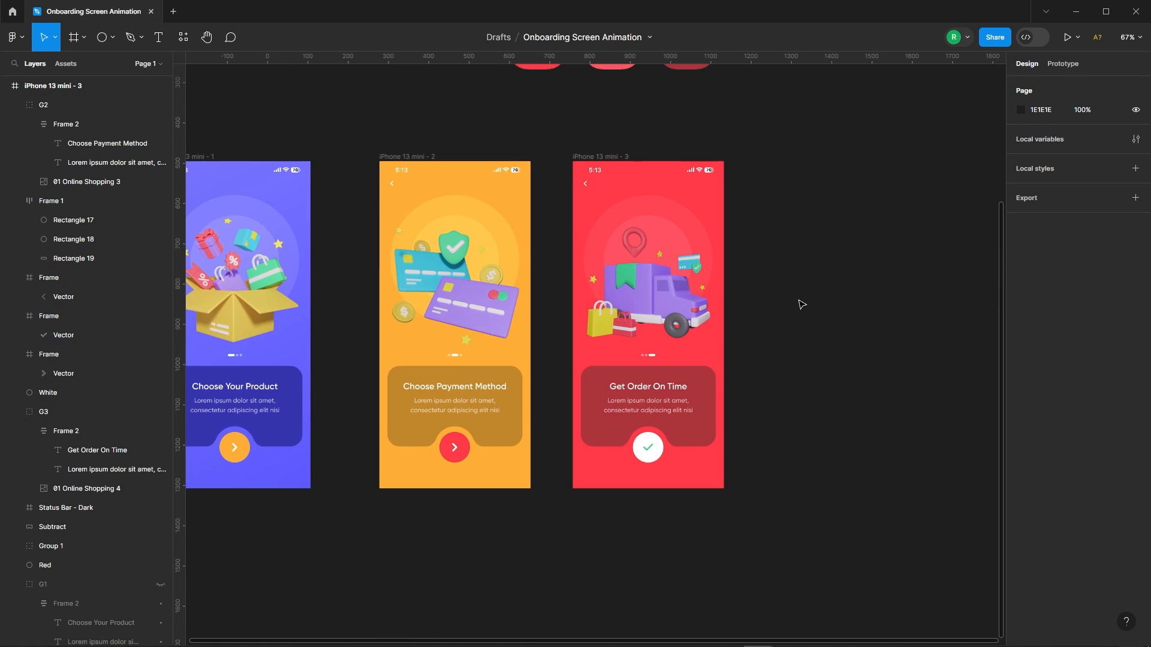
# Link the red arrow button in iPhone 13 mini - 2 to iPhone 13 mini - 3 on click with Smart animate, Gentle, 1000ms.
pyautogui.click(1062, 64)
pyautogui.scroll(-1, 526, 441)
pyautogui.scroll(3, 471, 446)
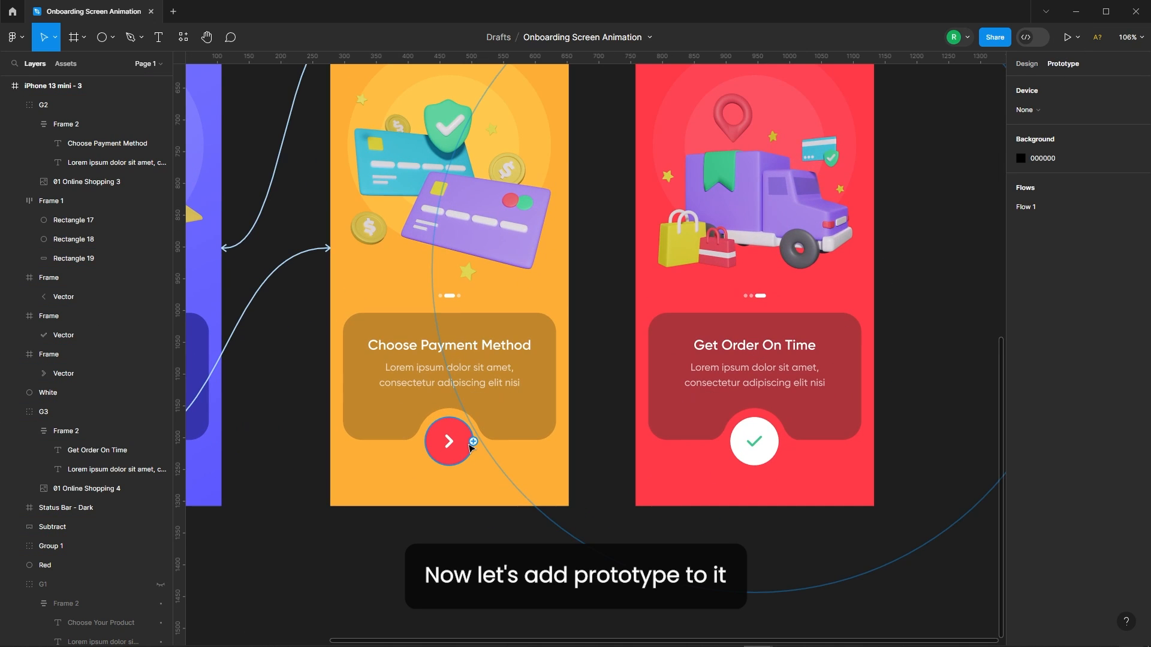
pyautogui.click(471, 447)
pyautogui.scroll(-2, 470, 446)
pyautogui.moveTo(473, 443); pyautogui.dragTo(662, 165)
pyautogui.scroll(-3, 493, 339)
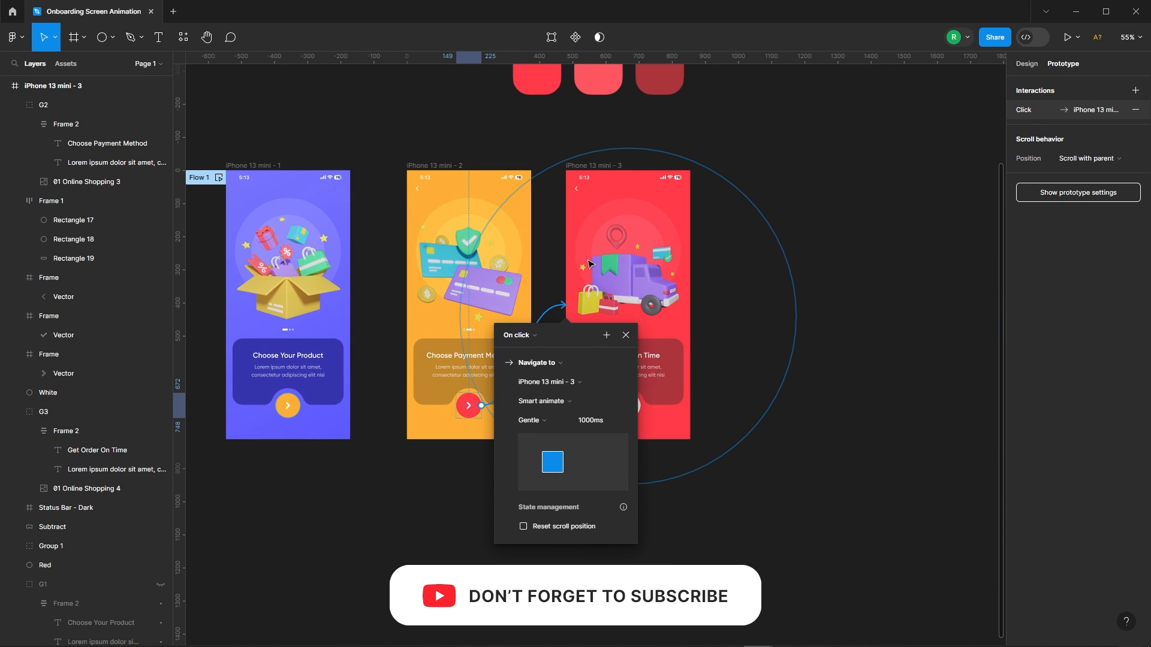
pyautogui.click(625, 336)
# Link the back arrow in iPhone 13 mini - 3 to iPhone 13 mini - 2 on click with Smart animate, Gentle, 1000ms.
pyautogui.click(576, 189)
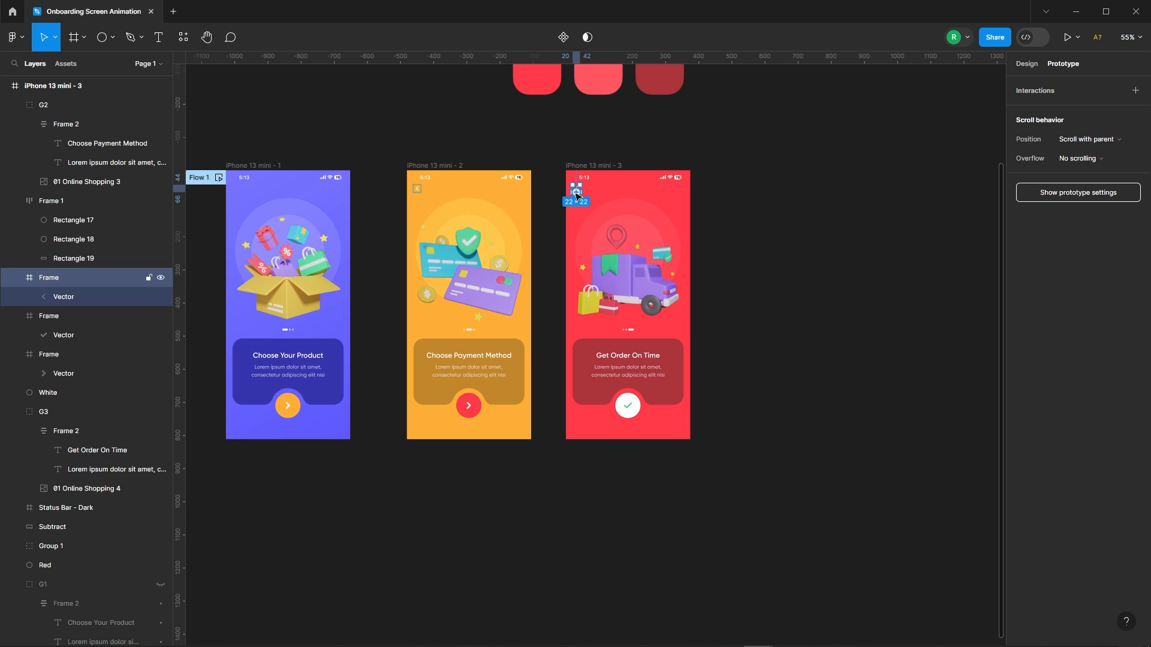
pyautogui.moveTo(552, 258); pyautogui.dragTo(509, 289)
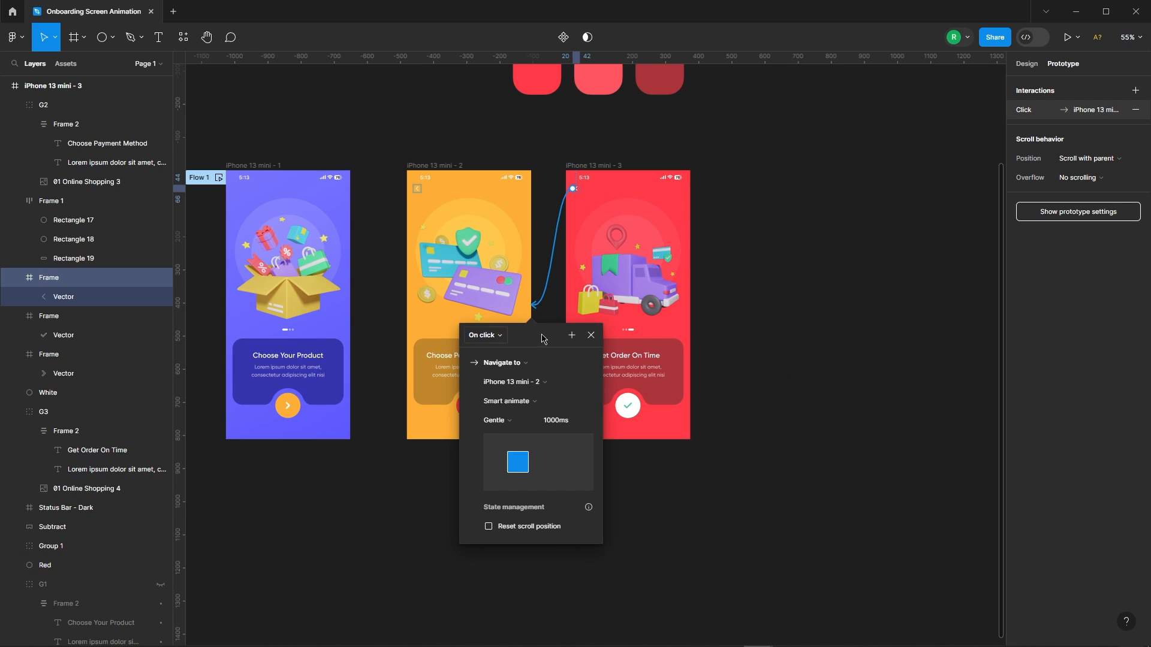
pyautogui.click(595, 340)
# Preview Flow 1, going forward and back through the three onboarding screens to check the transitions.
pyautogui.scroll(-2, 796, 332)
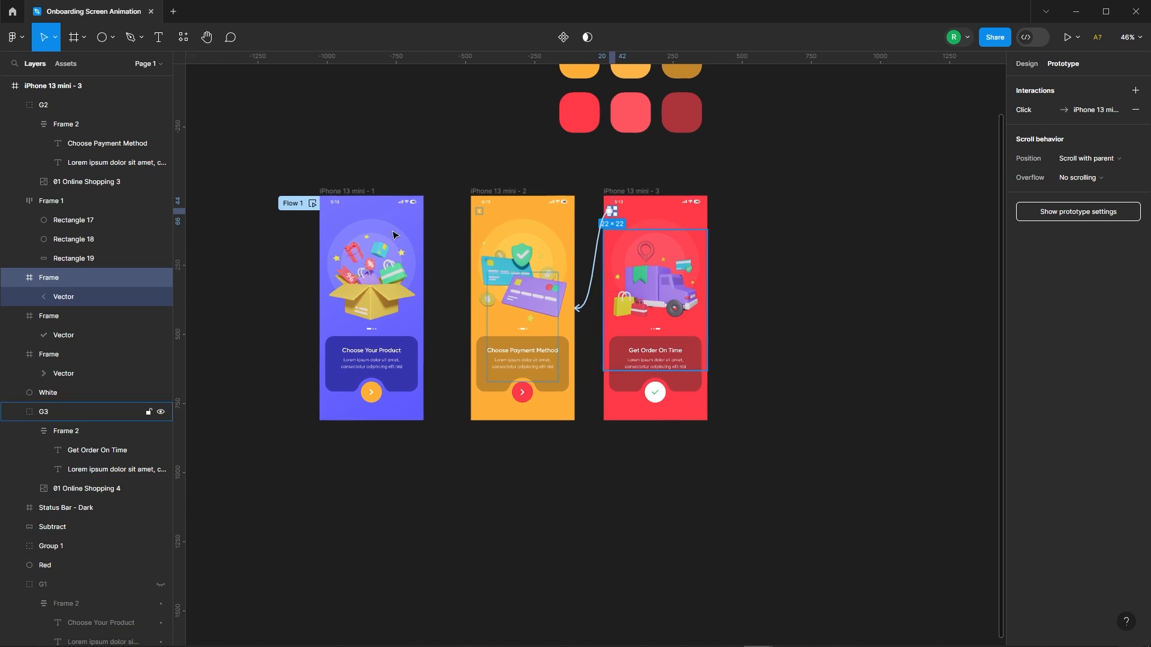
pyautogui.click(312, 204)
pyautogui.click(301, 515)
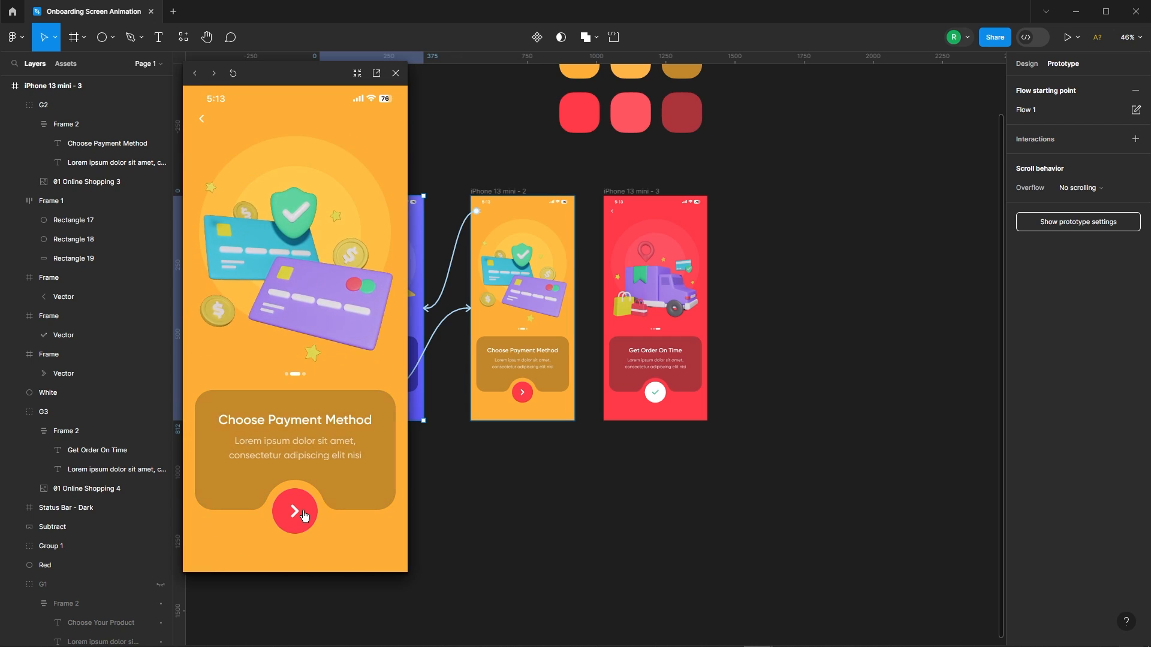
pyautogui.click(202, 129)
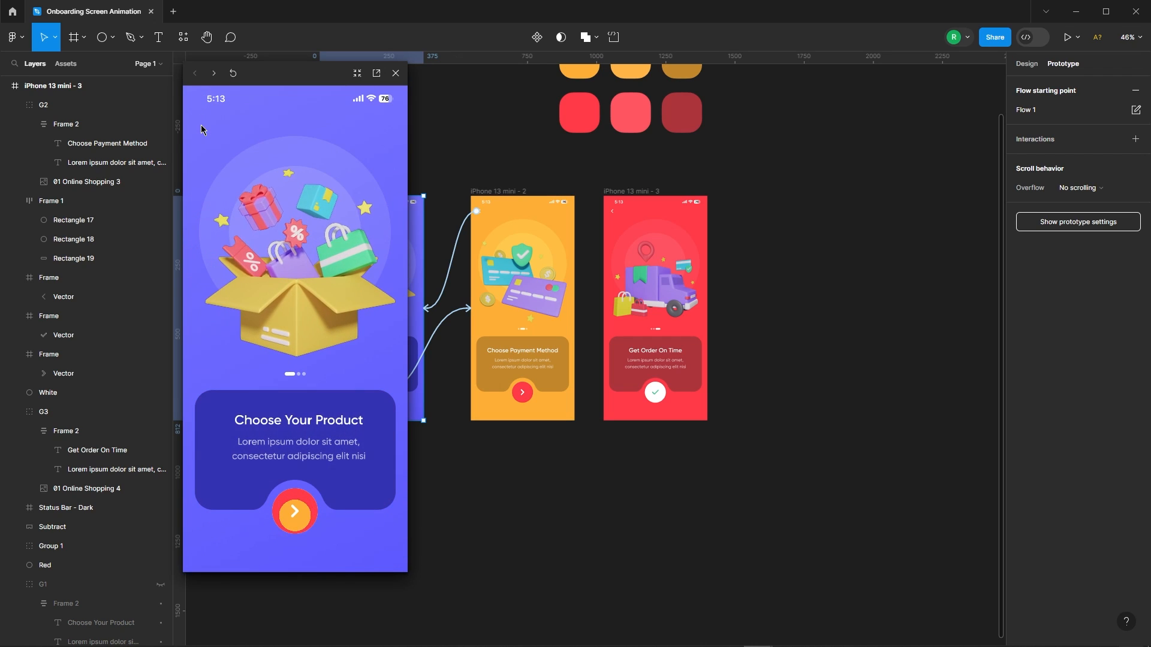
pyautogui.click(290, 516)
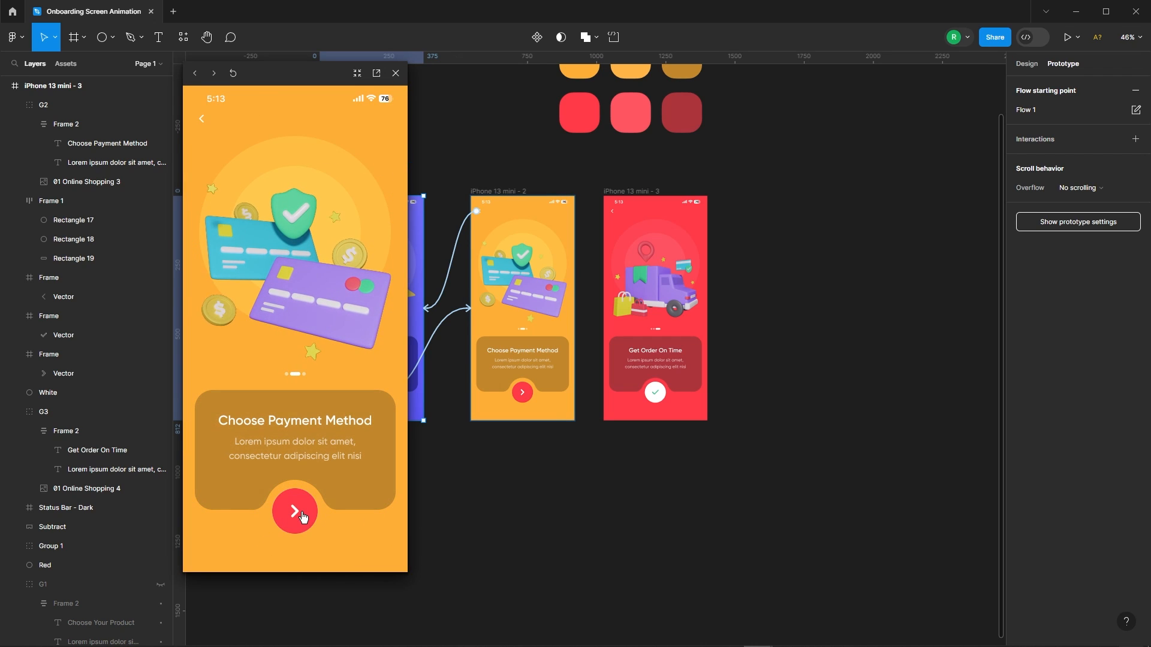
pyautogui.click(299, 514)
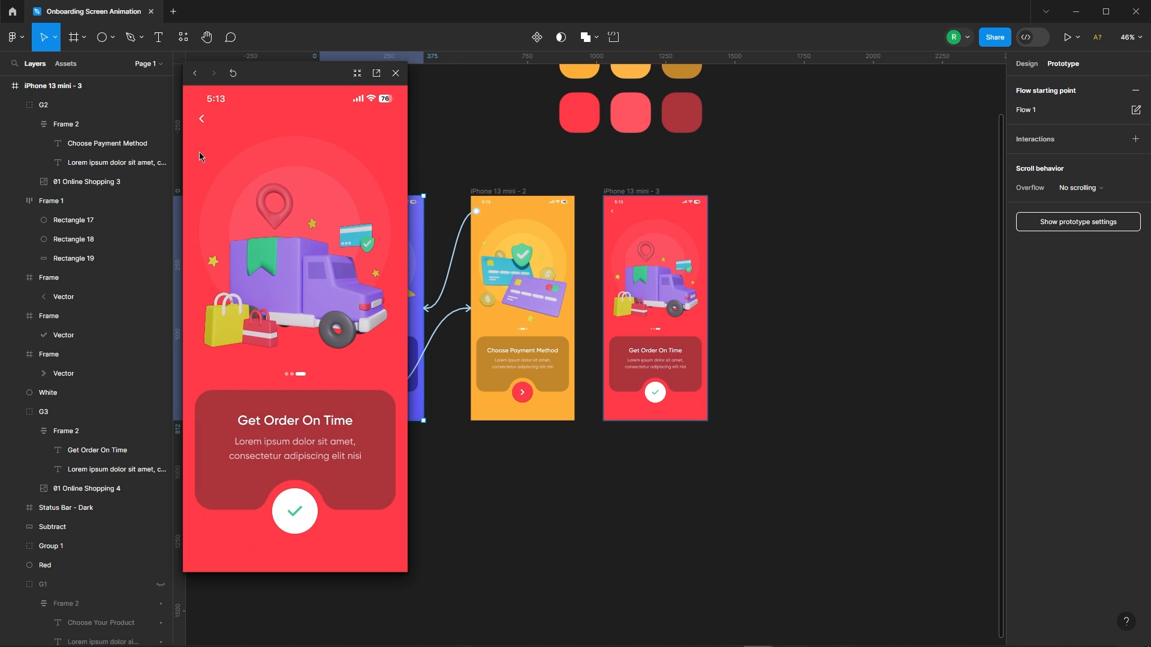
pyautogui.click(201, 122)
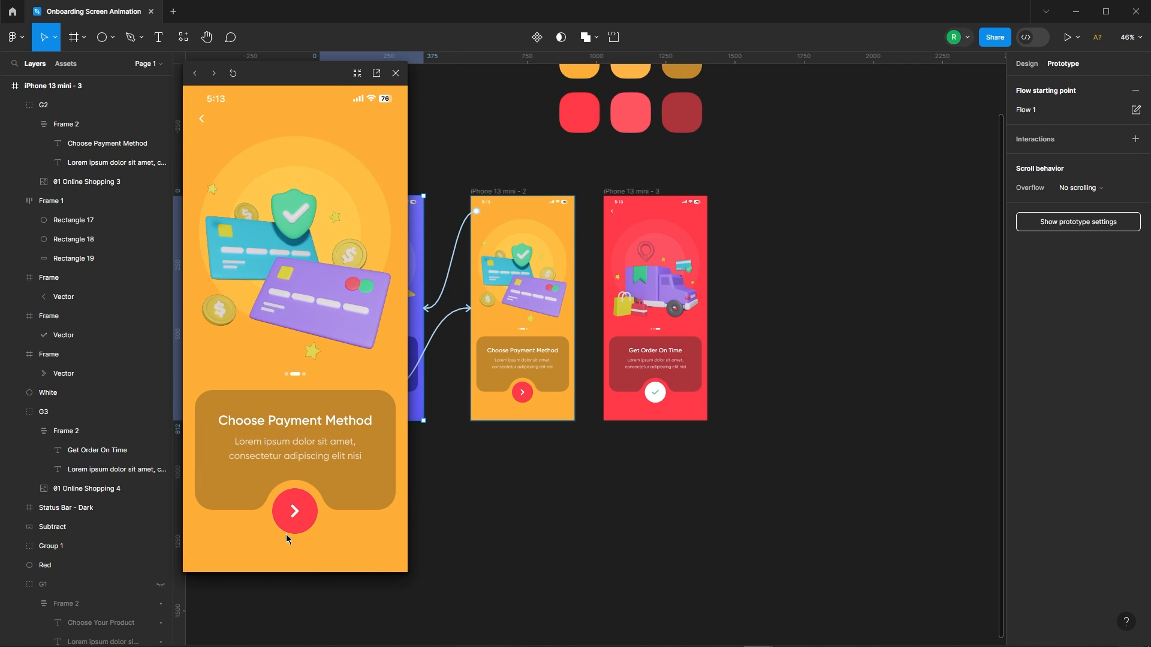
pyautogui.click(300, 519)
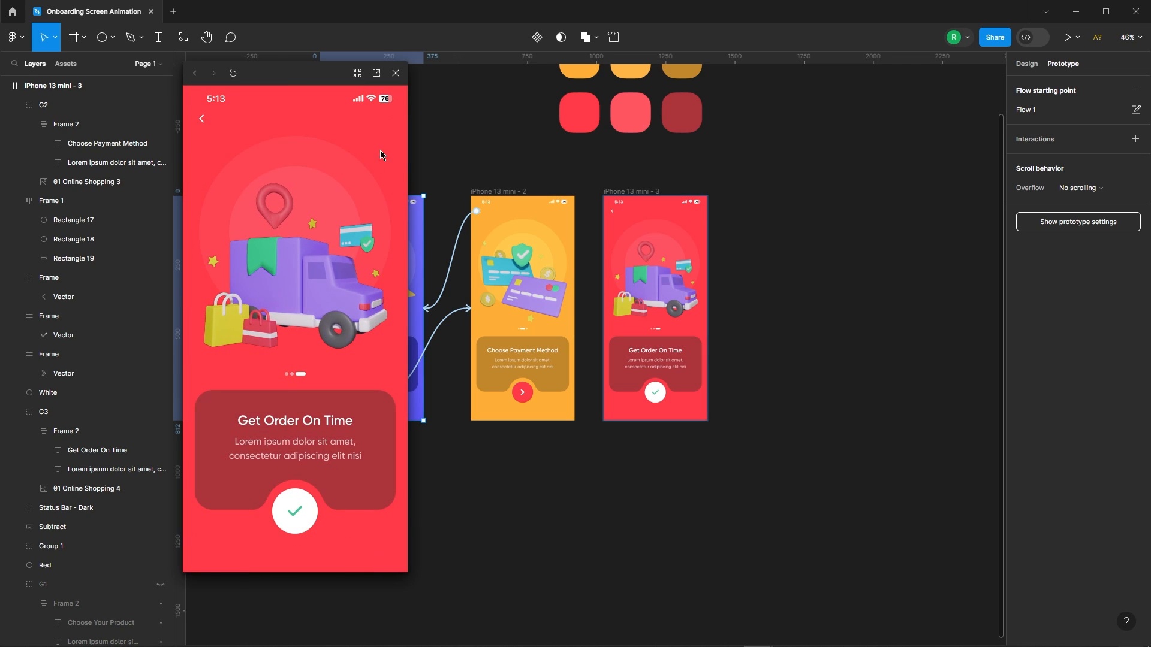
pyautogui.click(395, 74)
# Duplicate the iPhone 13 mini - 3 frame to its right at X 1255, leaving a 122 gap.
pyautogui.click(1025, 65)
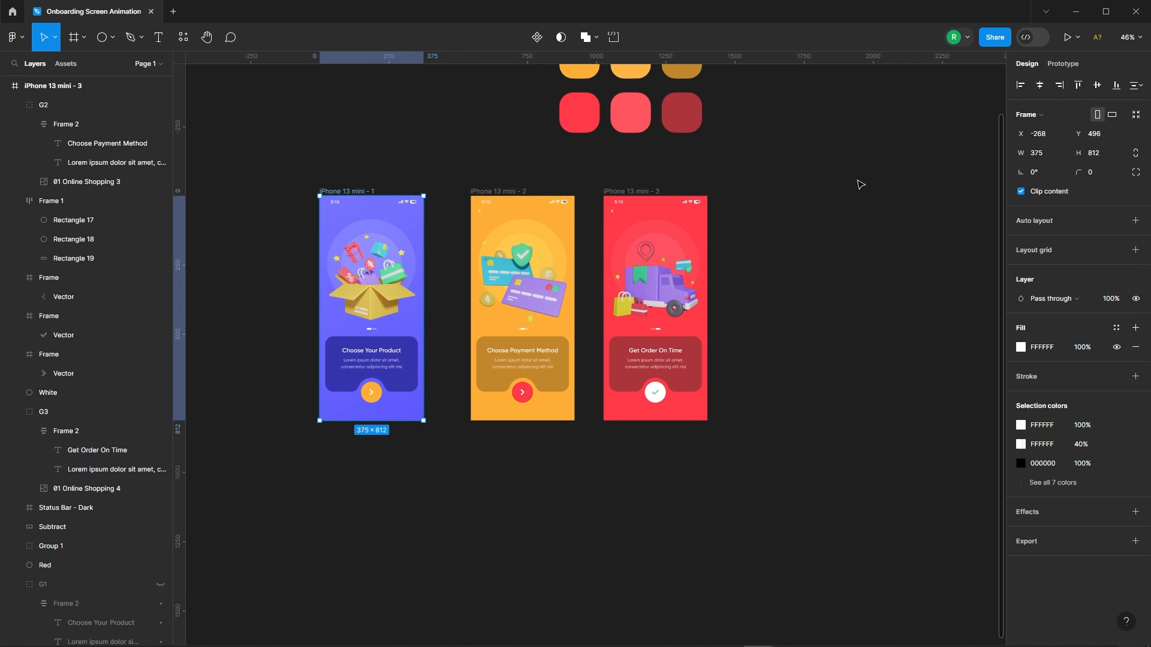
pyautogui.click(859, 182)
pyautogui.scroll(2, 732, 199)
pyautogui.moveTo(572, 191); pyautogui.dragTo(766, 203)
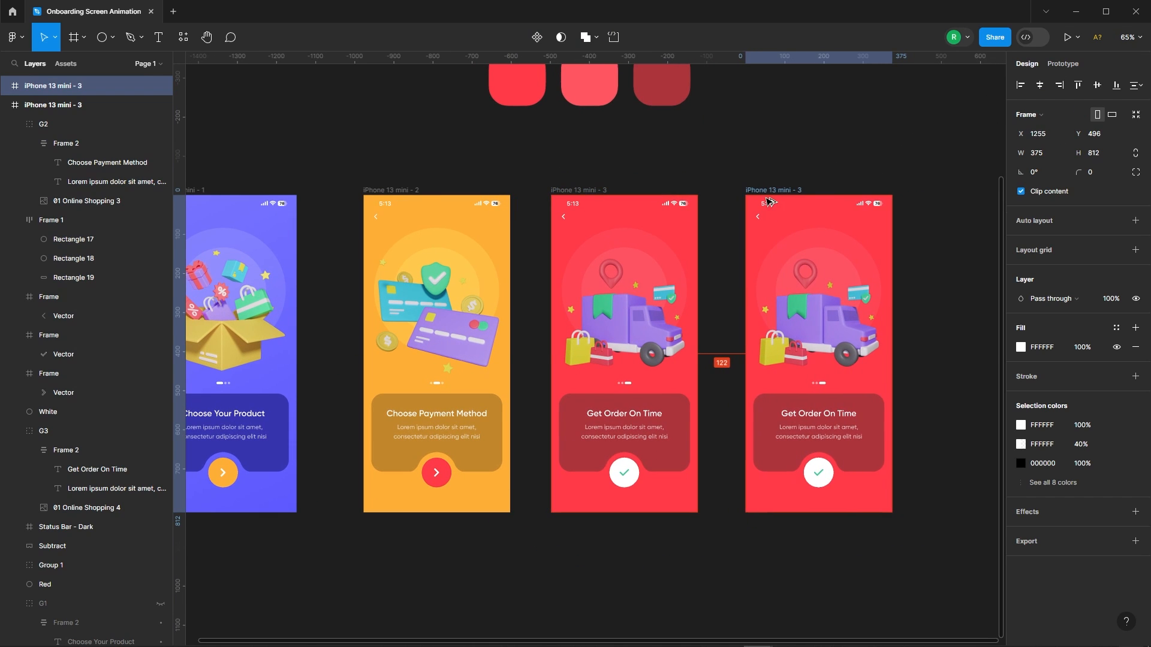
pyautogui.click(721, 207)
# Enlarge the white button circle in iPhone 13 mini - 4 to 1532 × 1532 around its center to cover the frame.
pyautogui.scroll(-3, 568, 225)
pyautogui.scroll(4, 718, 350)
pyautogui.click(658, 424)
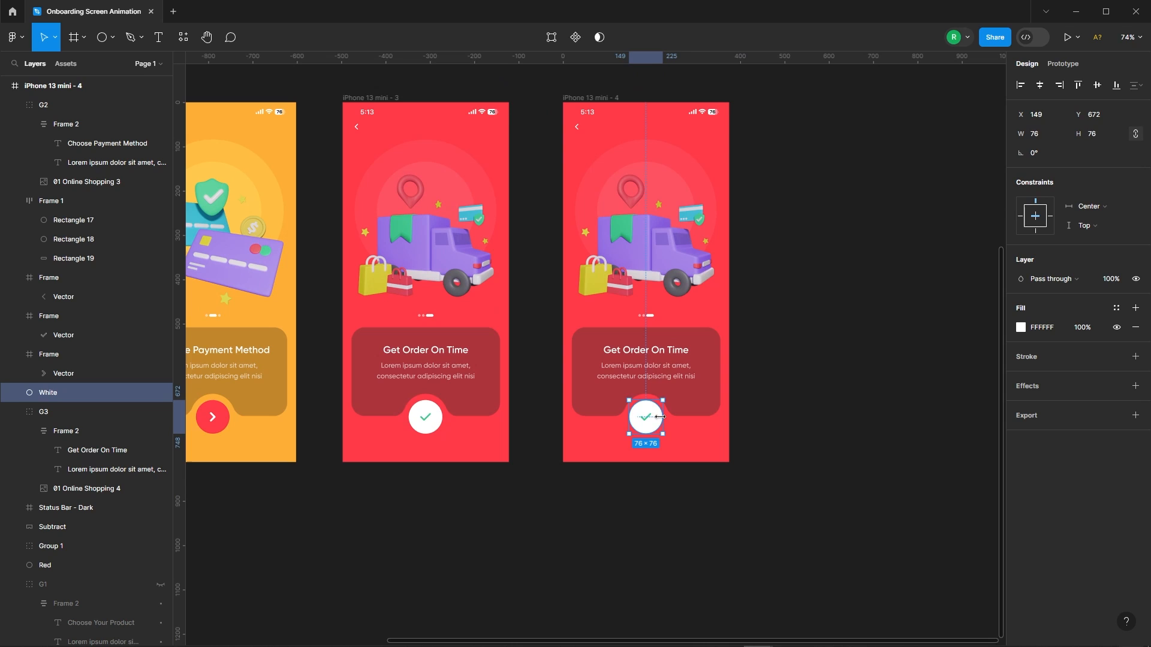
pyautogui.moveTo(663, 416); pyautogui.dragTo(986, 431)
pyautogui.scroll(-4, 653, 343)
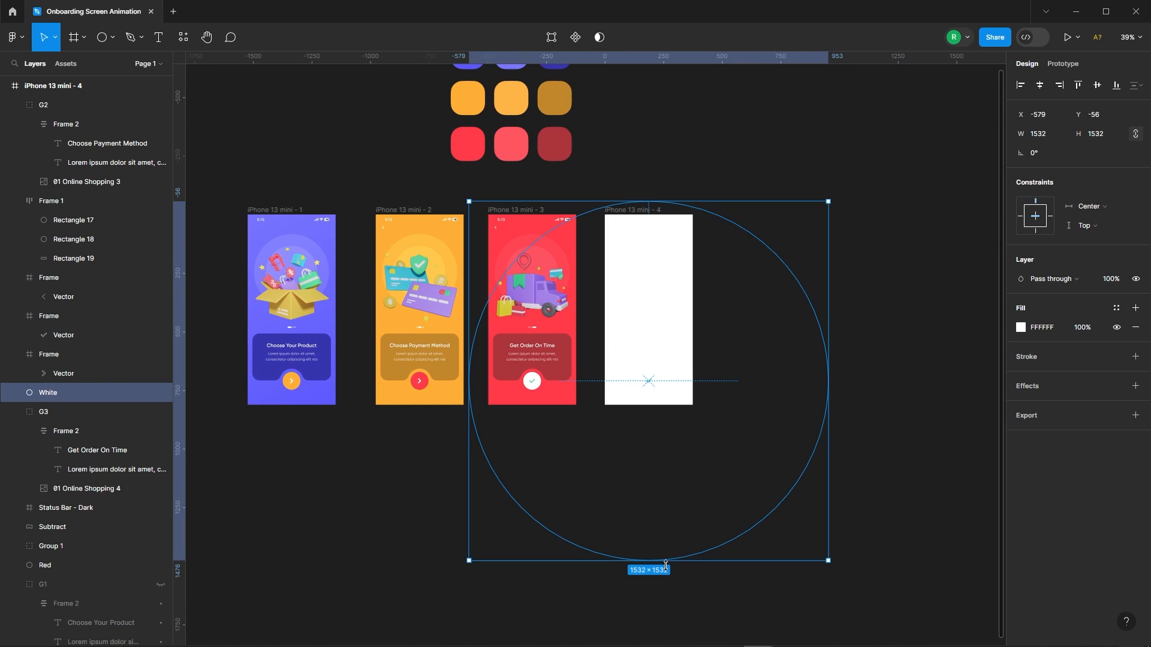
# Make the green checkmark icon in iPhone 13 mini - 4 invisible.
pyautogui.scroll(4, 743, 385)
pyautogui.click(569, 382)
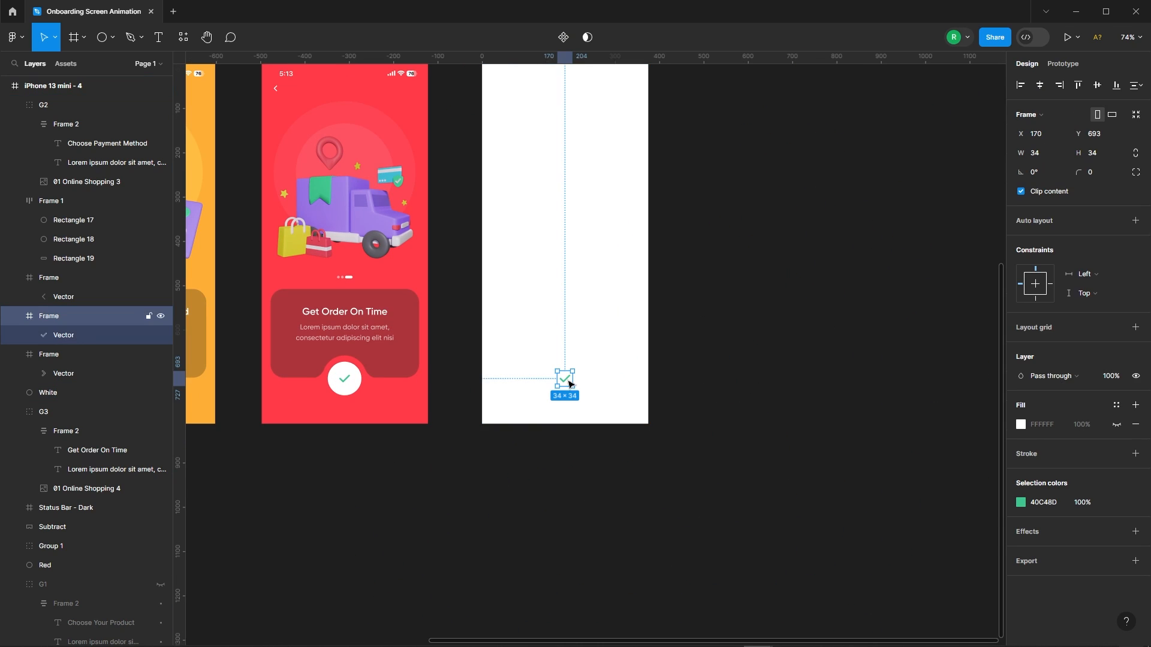
pyautogui.click(760, 264)
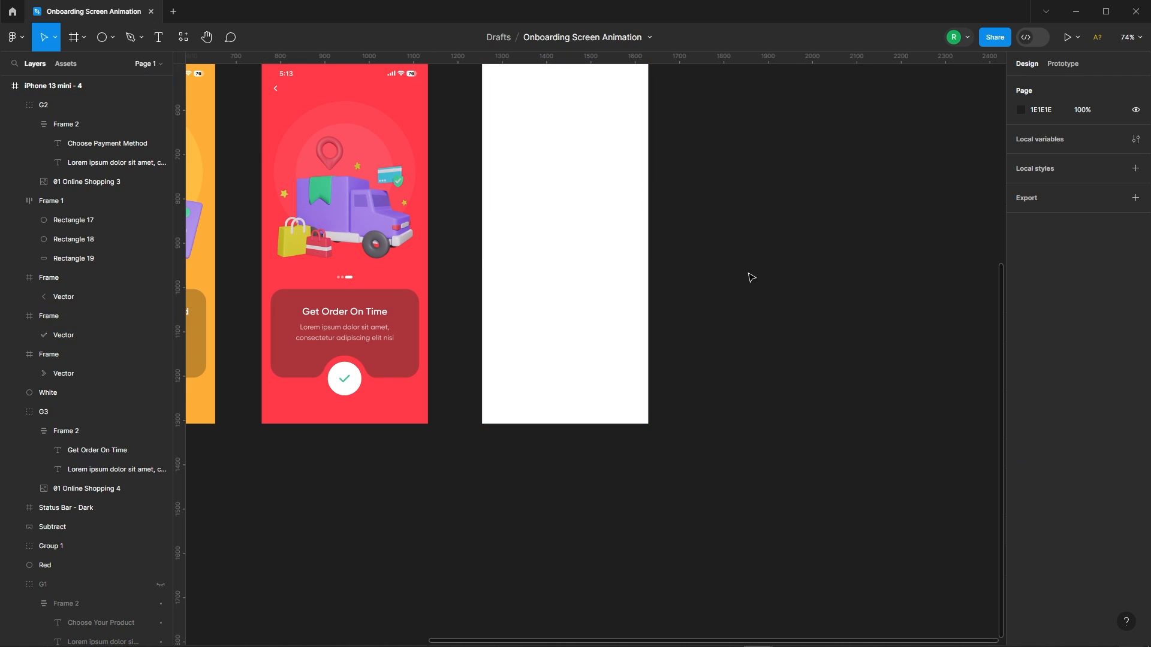
# Duplicate the iPhone 13 mini - 1 frame to its left at X -765.
pyautogui.scroll(-5, 868, 283)
pyautogui.moveTo(442, 191); pyautogui.dragTo(352, 191)
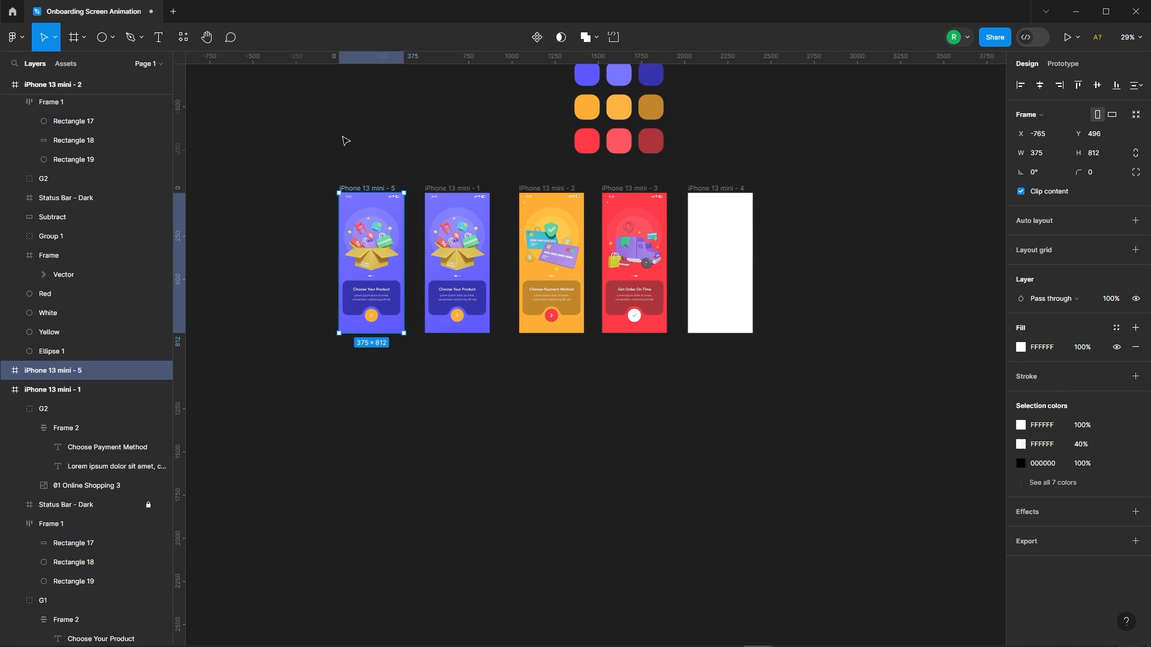
# Shrink the gift box illustration in iPhone 13 mini - 5 to 76 × 76 around its center and make it invisible.
pyautogui.scroll(6, 365, 186)
pyautogui.click(511, 325)
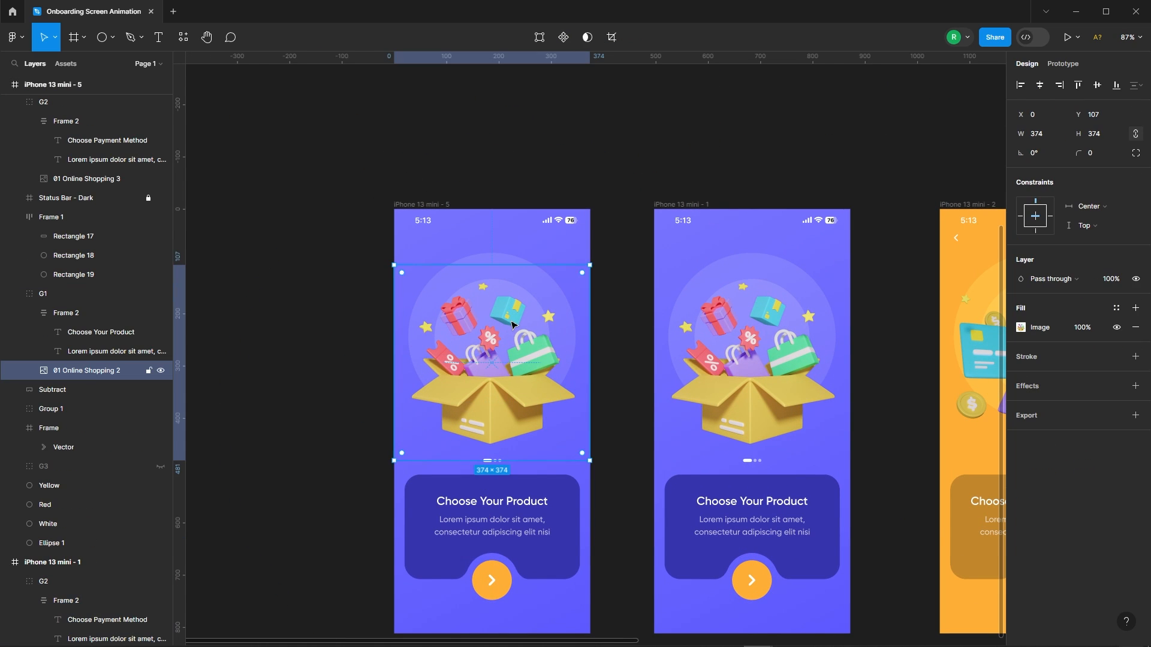
pyautogui.scroll(-3, 514, 317)
pyautogui.moveTo(556, 322); pyautogui.dragTo(507, 353)
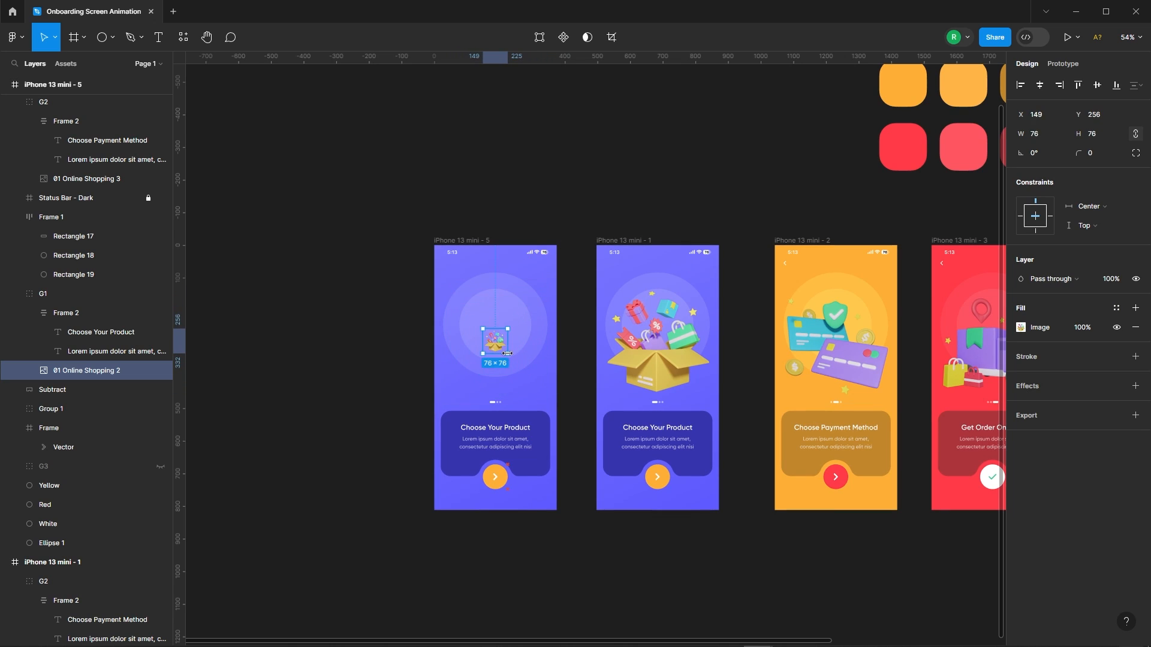
# Move the Choose Your Product text block in iPhone 13 mini - 5 down to Y 596 and set its opacity to 0%.
pyautogui.click(496, 442)
pyautogui.scroll(4, 503, 453)
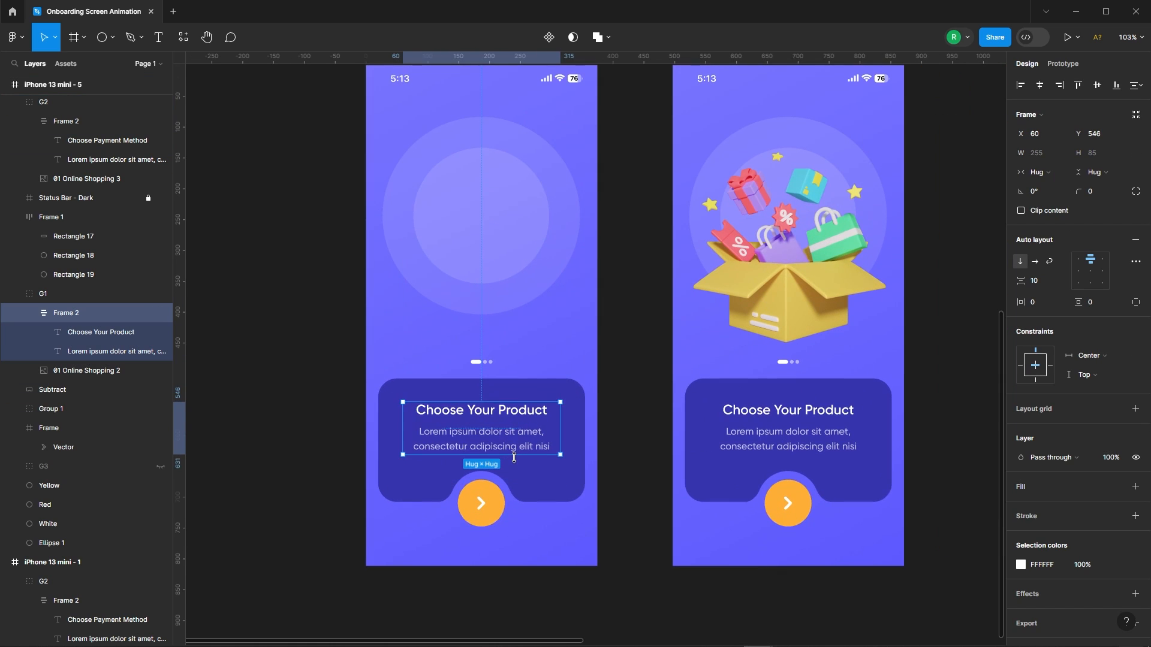
pyautogui.press('0')
pyautogui.press('0')
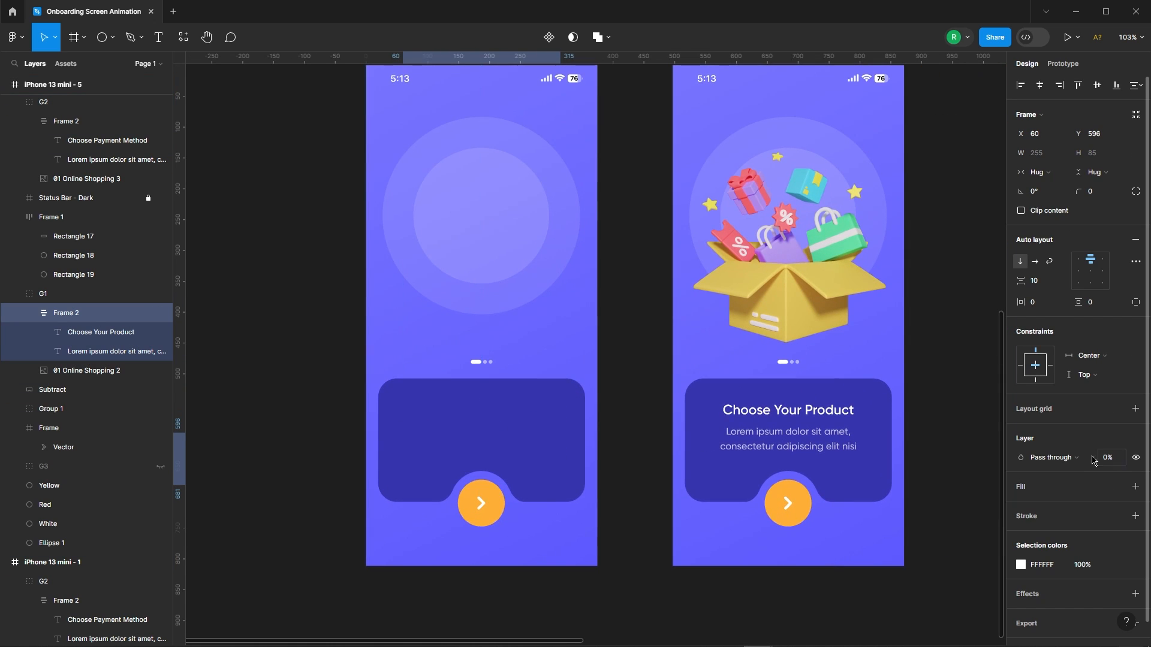
# Make the page indicator dots in iPhone 13 mini - 5 invisible and move its status bar up out of the frame to Y -40.
pyautogui.click(484, 363)
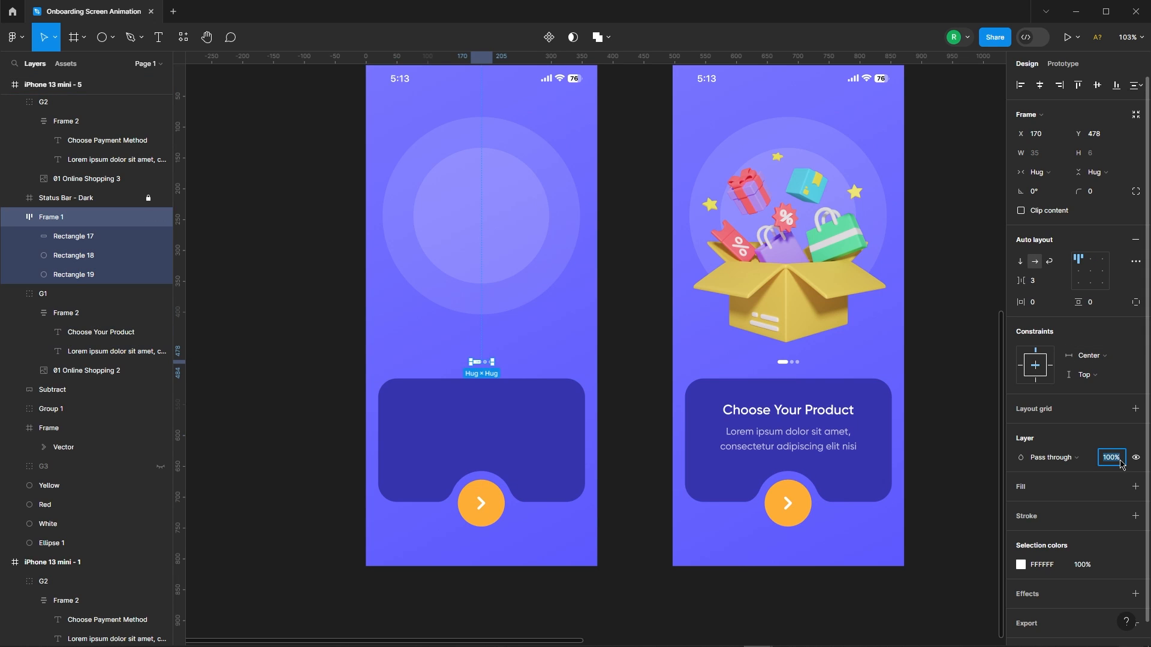
pyautogui.click(539, 83)
pyautogui.scroll(2, 540, 83)
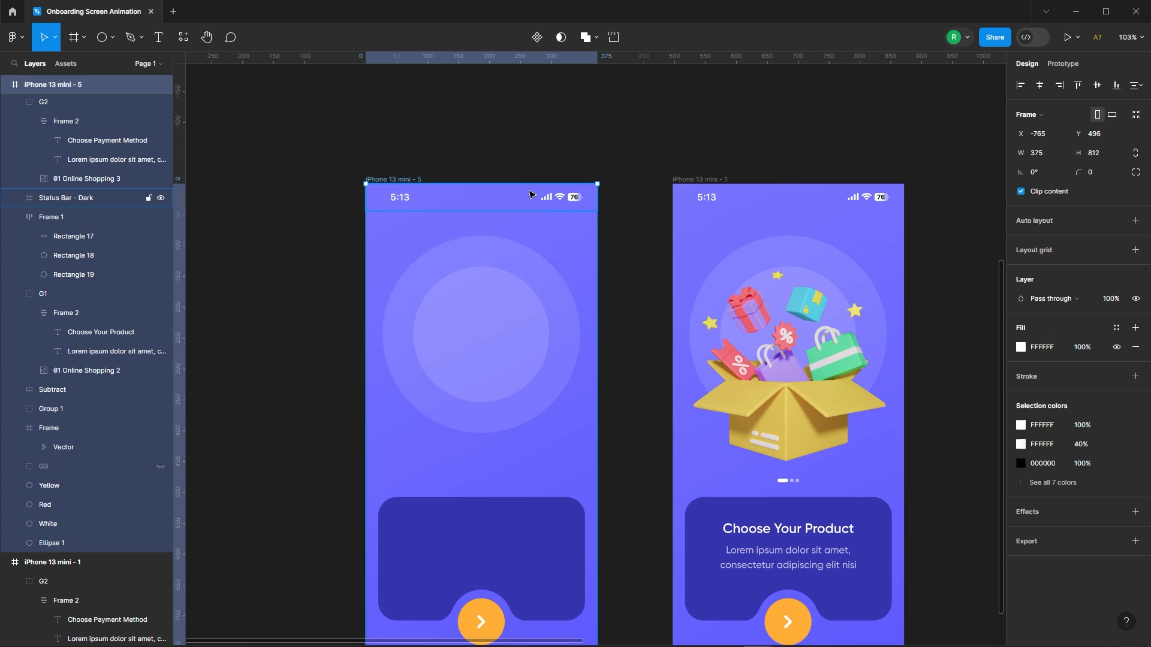
pyautogui.click(531, 195)
pyautogui.hotkey('shift', 'Up')
pyautogui.hotkey('shift', 'Up')
pyautogui.hotkey('shift', 'Up')
pyautogui.hotkey('shift', 'Up')
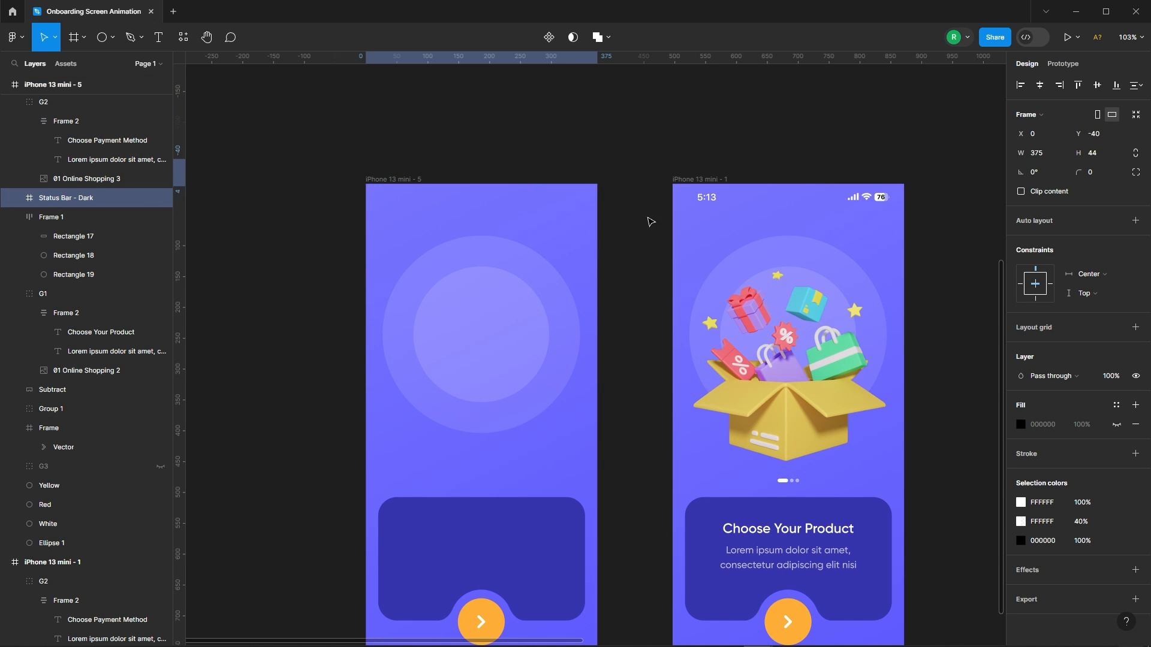
# Shrink the background circles group in iPhone 13 mini - 5 to 76 × 76 around its center and make it invisible.
pyautogui.scroll(-3, 453, 211)
pyautogui.click(485, 279)
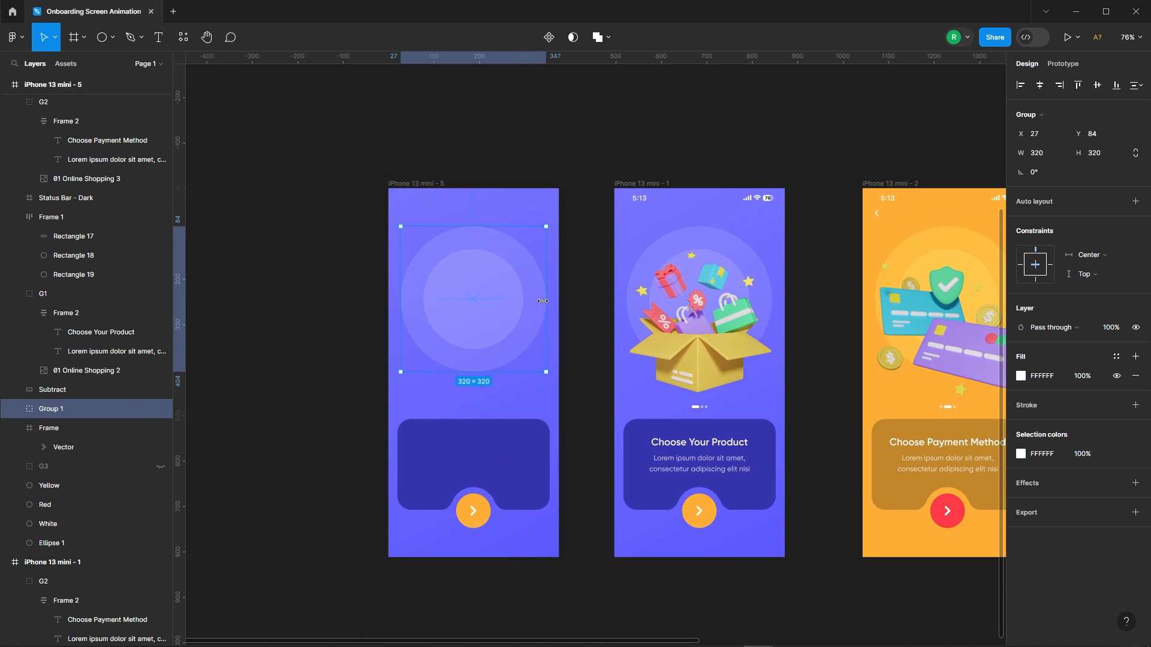
pyautogui.moveTo(548, 296); pyautogui.dragTo(491, 297)
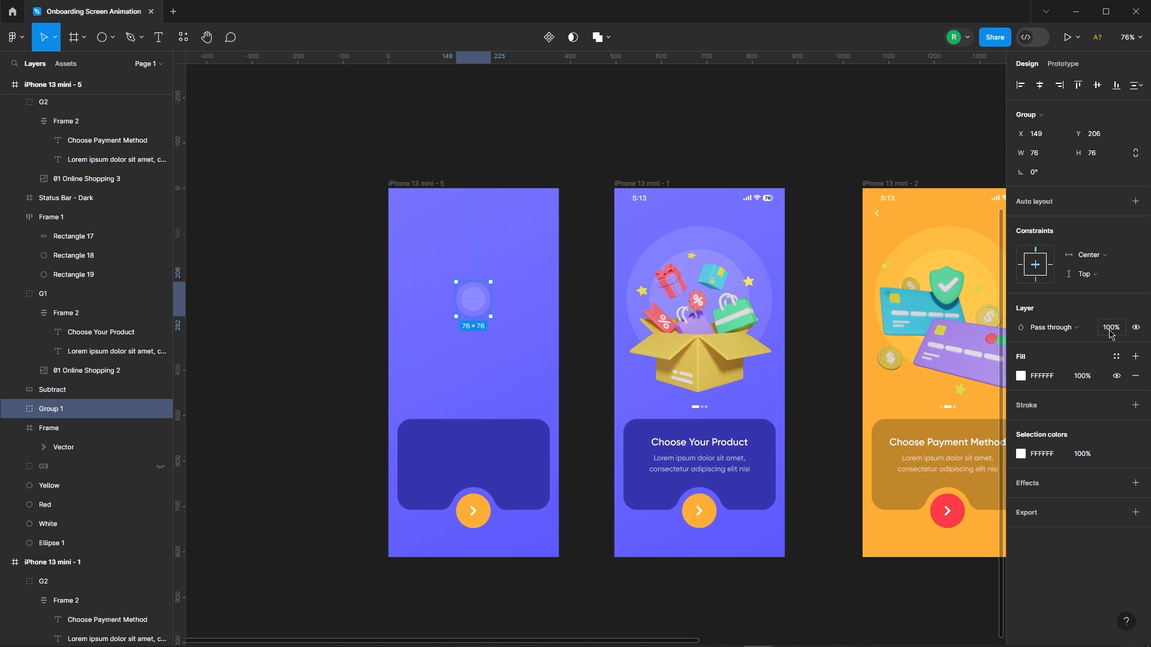
# Make the dark blue Subtract card shape in iPhone 13 mini - 5 invisible.
pyautogui.click(509, 467)
pyautogui.click(539, 480)
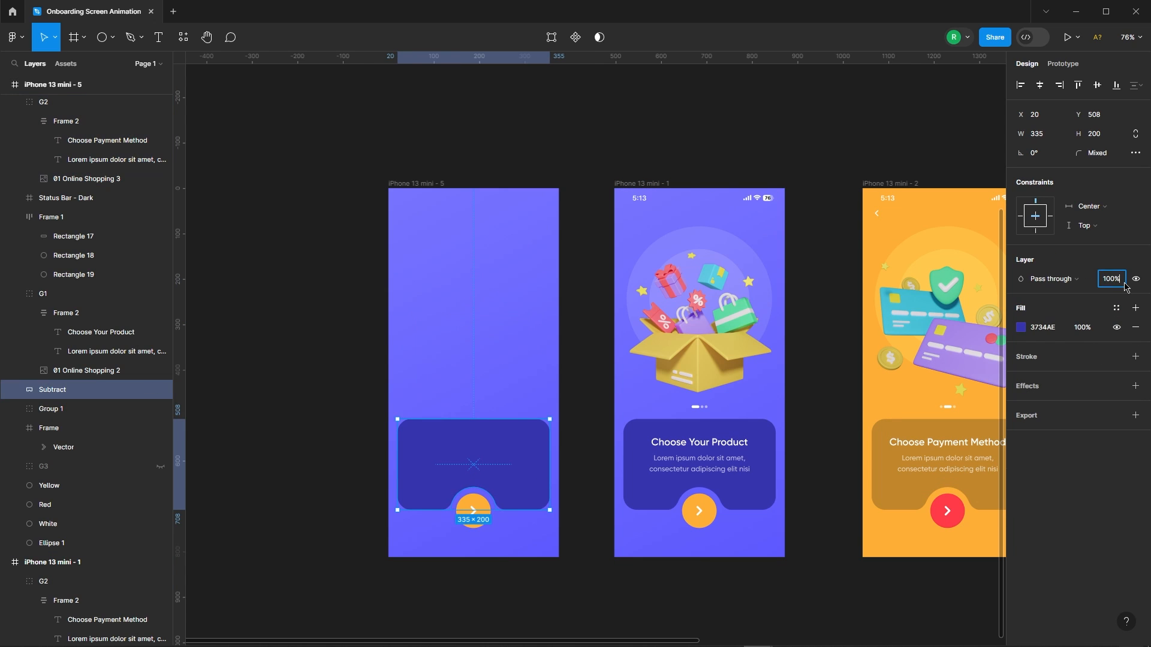
pyautogui.press('Return')
# Shrink the large purple Ellipse 1 in iPhone 13 mini - 5 to 107 × 107 and center it around the arrow button.
pyautogui.click(522, 290)
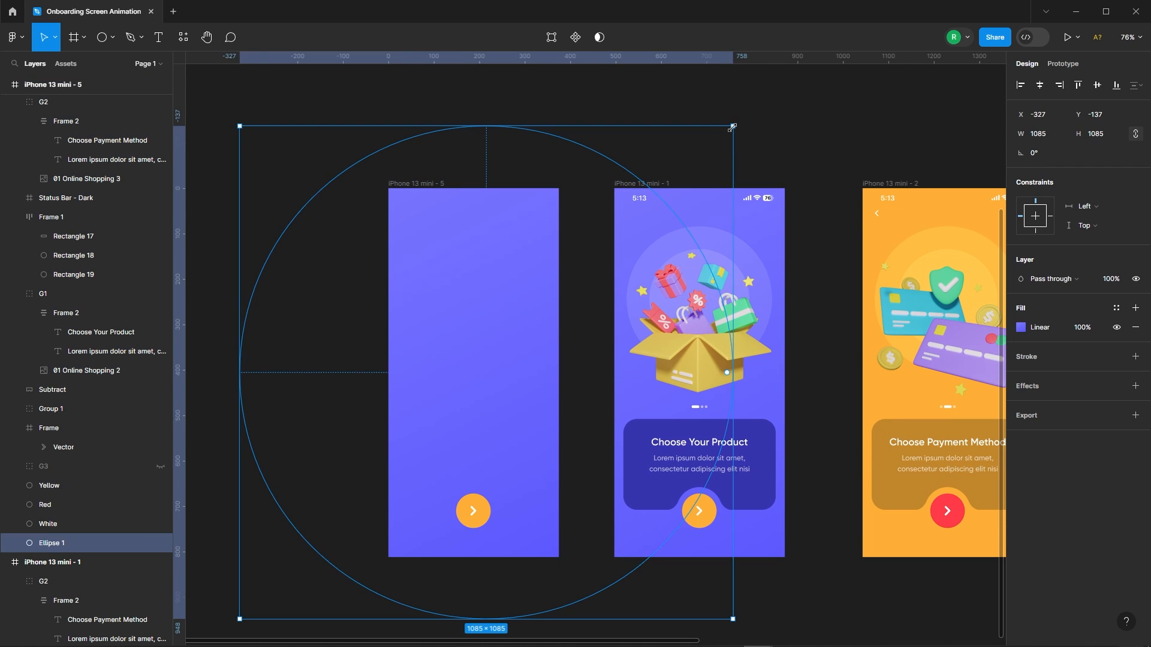
pyautogui.moveTo(733, 128); pyautogui.dragTo(541, 320)
pyautogui.moveTo(496, 362); pyautogui.dragTo(496, 468)
pyautogui.moveTo(540, 425); pyautogui.dragTo(510, 459)
pyautogui.moveTo(493, 482); pyautogui.dragTo(480, 514)
pyautogui.scroll(4, 485, 544)
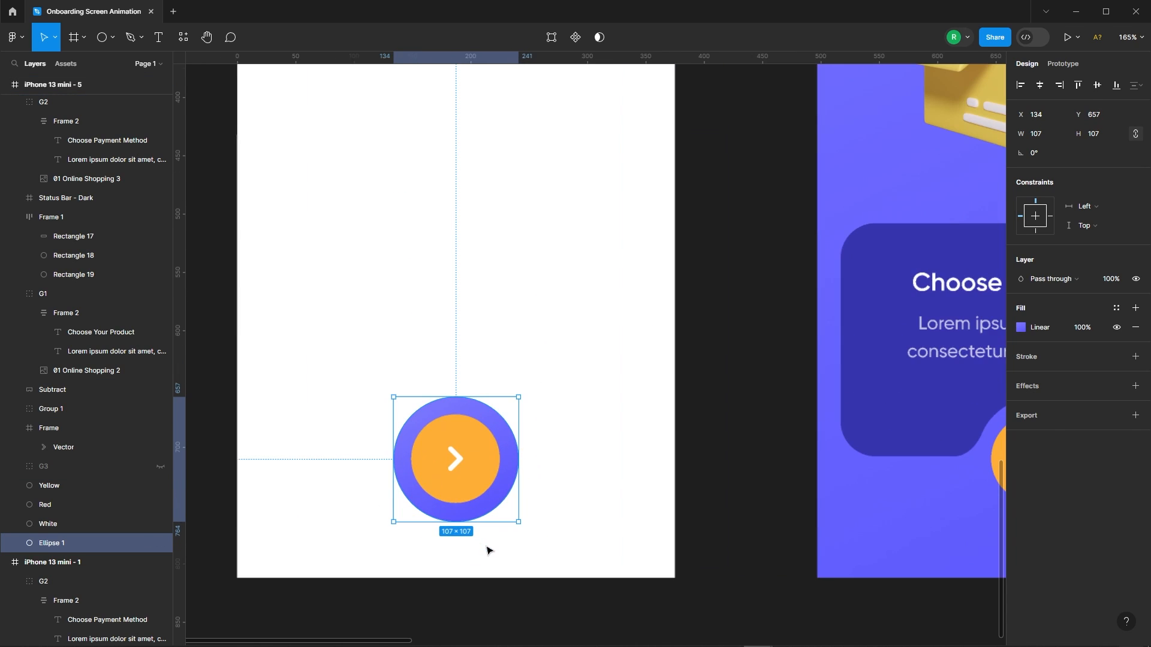
# Shrink the Yellow circle in iPhone 13 mini - 5 to 50 × 50 and the Red circle to 64 × 64 around their centers.
pyautogui.scroll(3, 483, 471)
pyautogui.click(487, 467)
pyautogui.moveTo(515, 447)
pyautogui.mouseDown()
pyautogui.moveTo(487, 447)
pyautogui.moveTo(502, 443)
pyautogui.mouseUp()
pyautogui.click(501, 447)
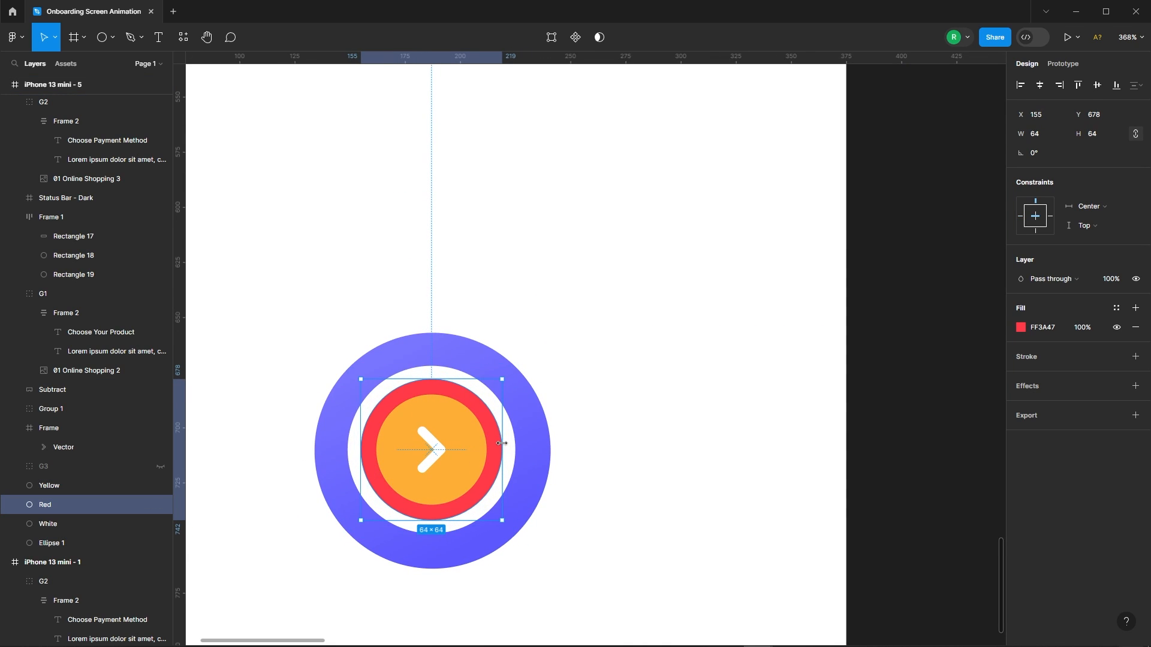
pyautogui.scroll(-4, 429, 340)
pyautogui.click(389, 356)
pyautogui.scroll(-3, 428, 380)
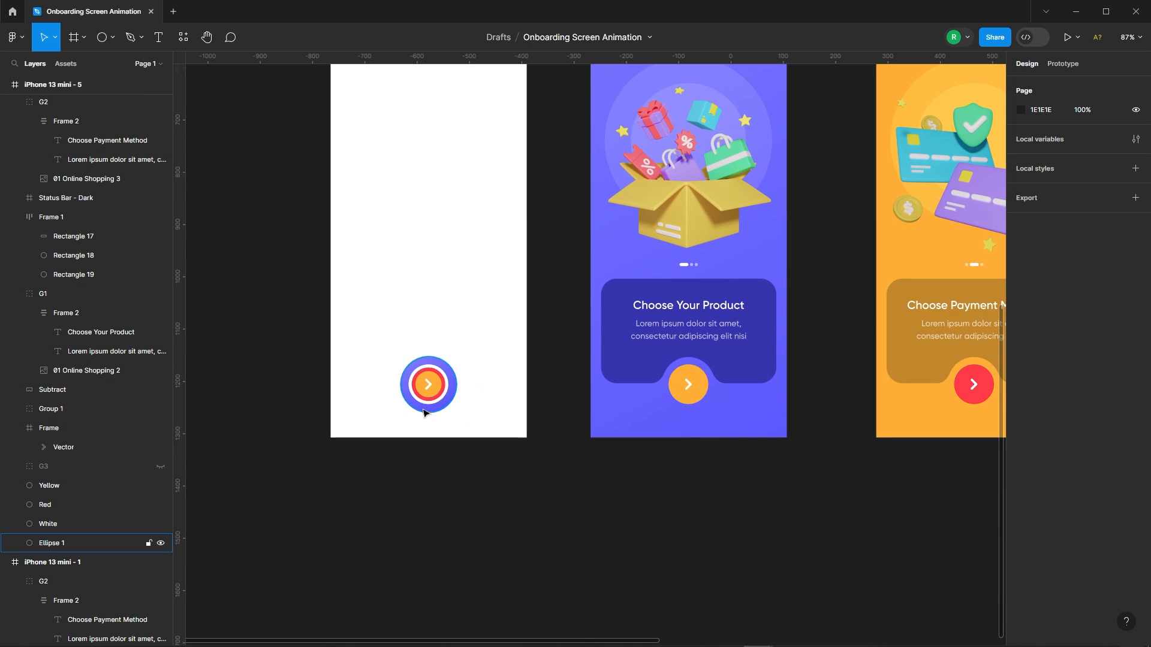
# Make the arrow frame and the Yellow, Red, White and Ellipse 1 circles in iPhone 13 mini - 5 invisible together.
pyautogui.scroll(5, 434, 384)
pyautogui.click(451, 419)
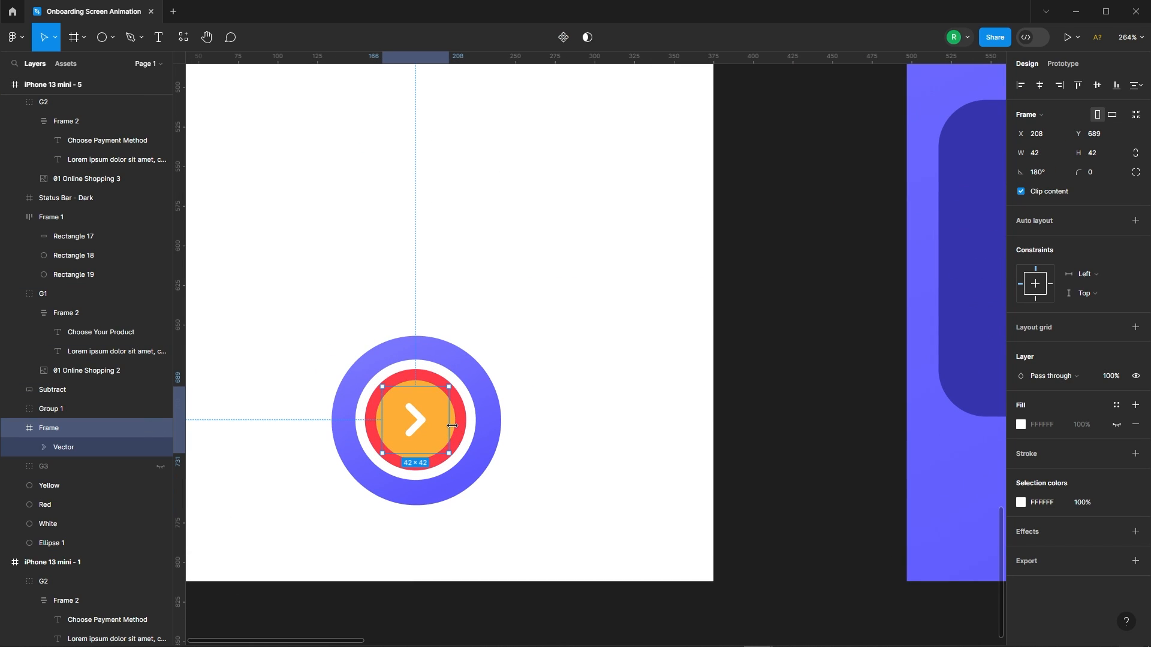
pyautogui.click(453, 423)
pyautogui.keyDown('shift'); pyautogui.click(462, 420); pyautogui.keyUp('shift')
pyautogui.keyDown('shift'); pyautogui.click(472, 415); pyautogui.keyUp('shift')
pyautogui.keyDown('shift'); pyautogui.click(487, 412); pyautogui.keyUp('shift')
pyautogui.keyDown('shift'); pyautogui.click(417, 429); pyautogui.keyUp('shift')
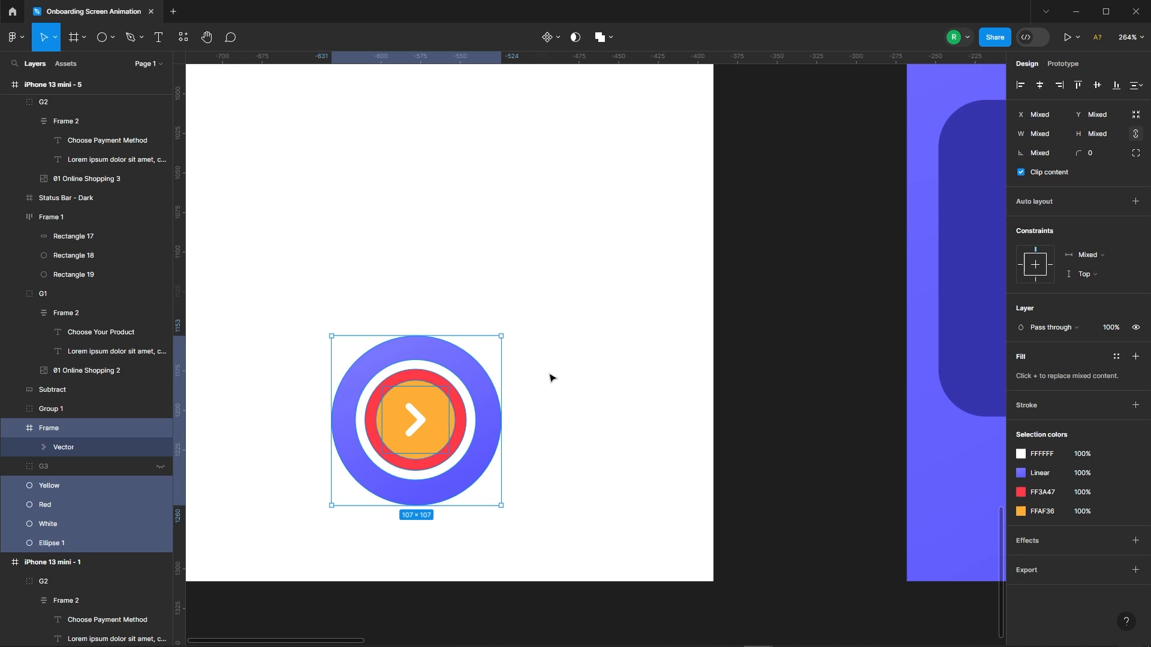
pyautogui.scroll(-6, 598, 185)
pyautogui.click(450, 187)
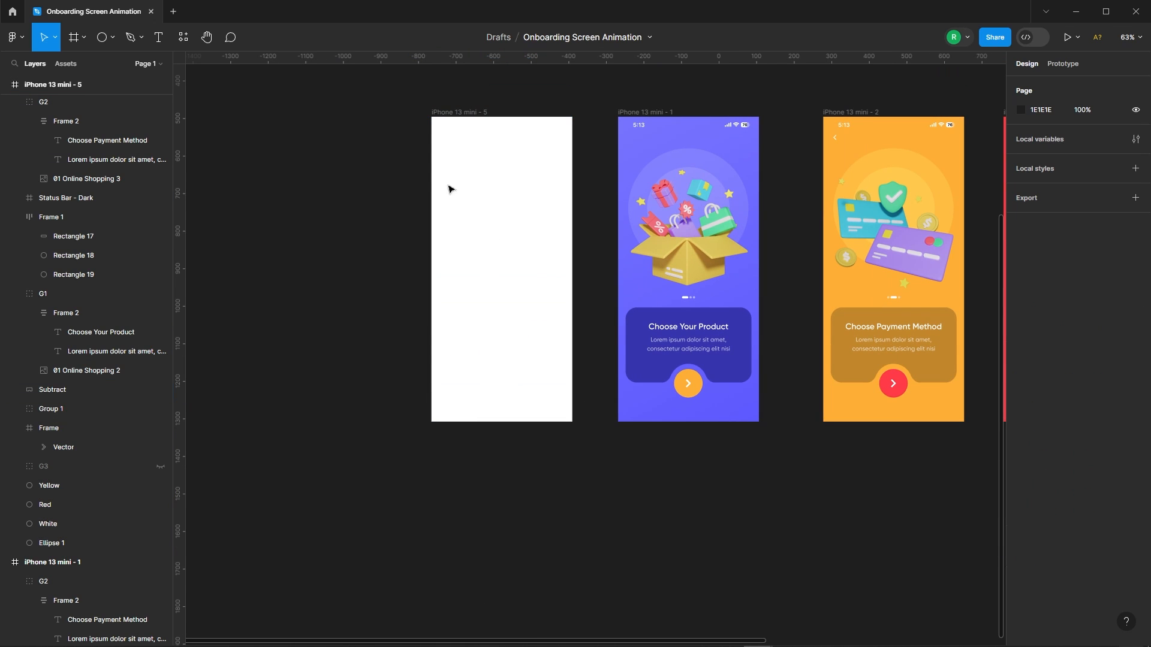
# Delete the Yellow circle's click interaction in iPhone 13 mini - 5 and move the Flow 1 starting point to that frame.
pyautogui.click(481, 114)
pyautogui.hotkey('shift', 'e')
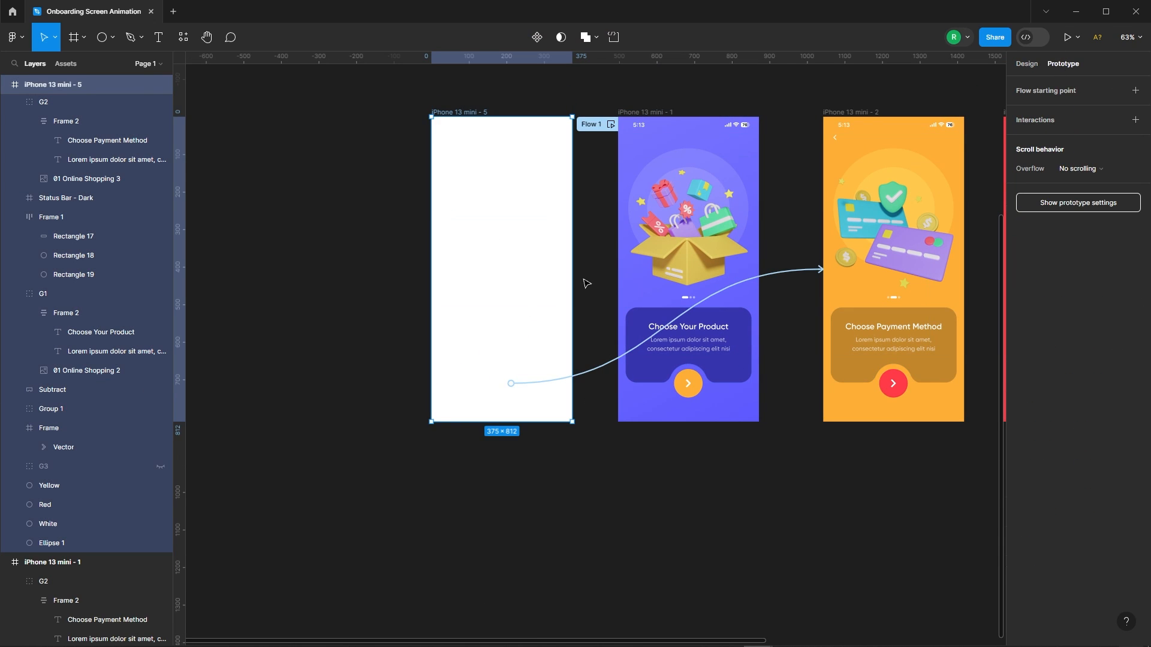
pyautogui.click(627, 358)
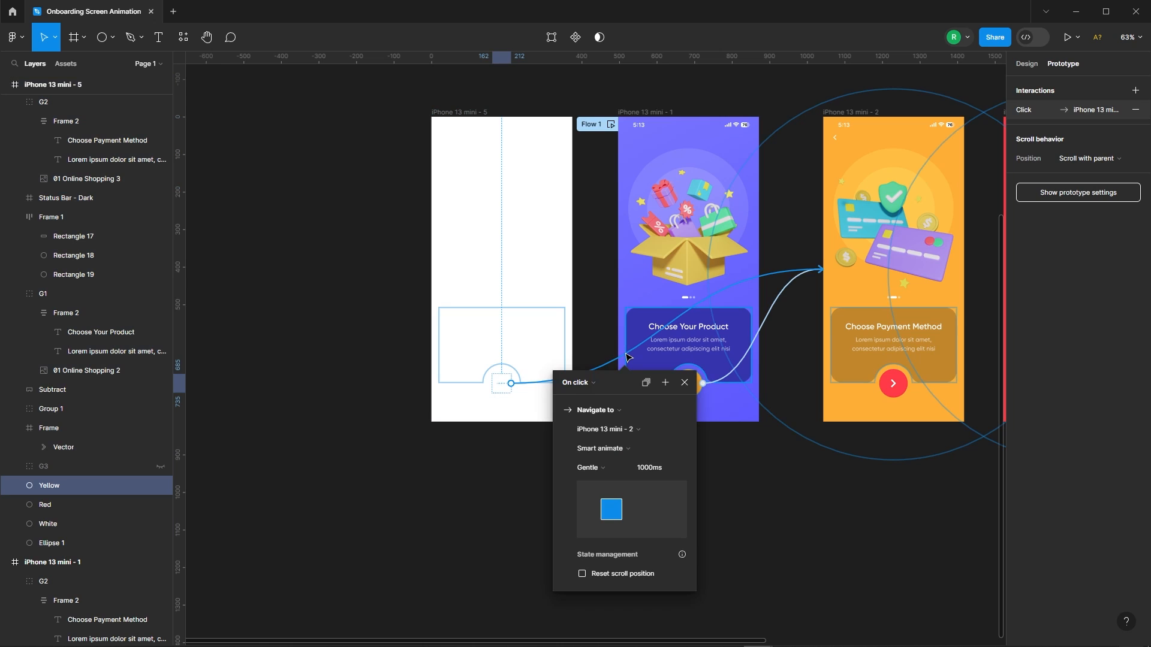
pyautogui.press('Delete')
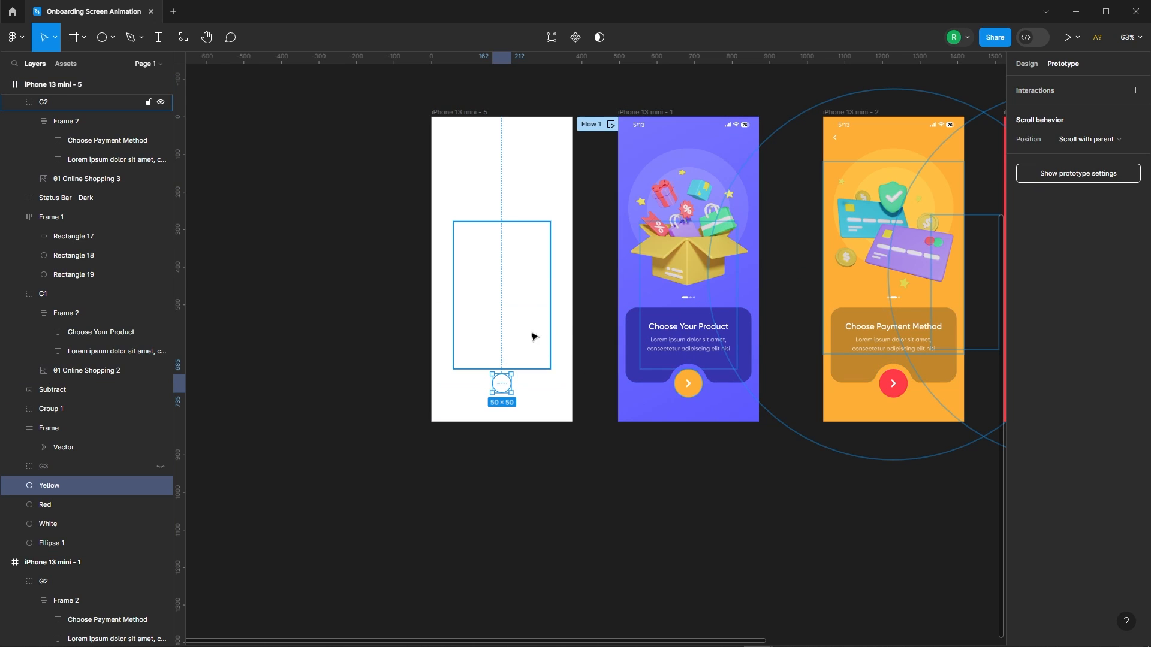
pyautogui.scroll(1, 607, 125)
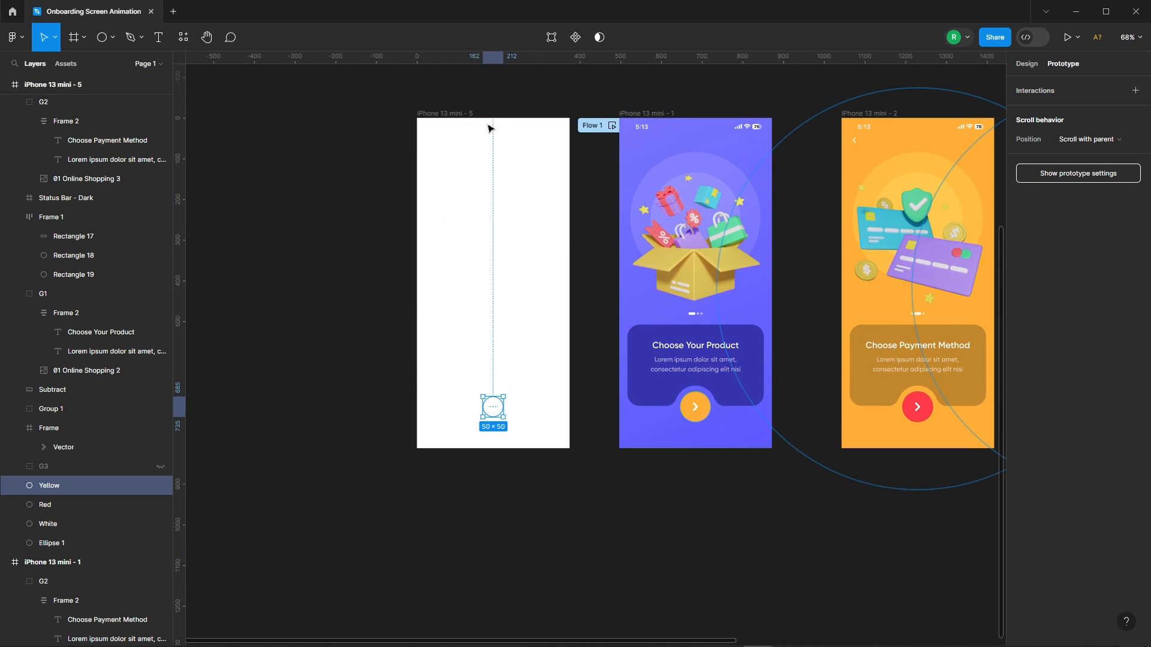
pyautogui.moveTo(593, 126); pyautogui.dragTo(432, 143)
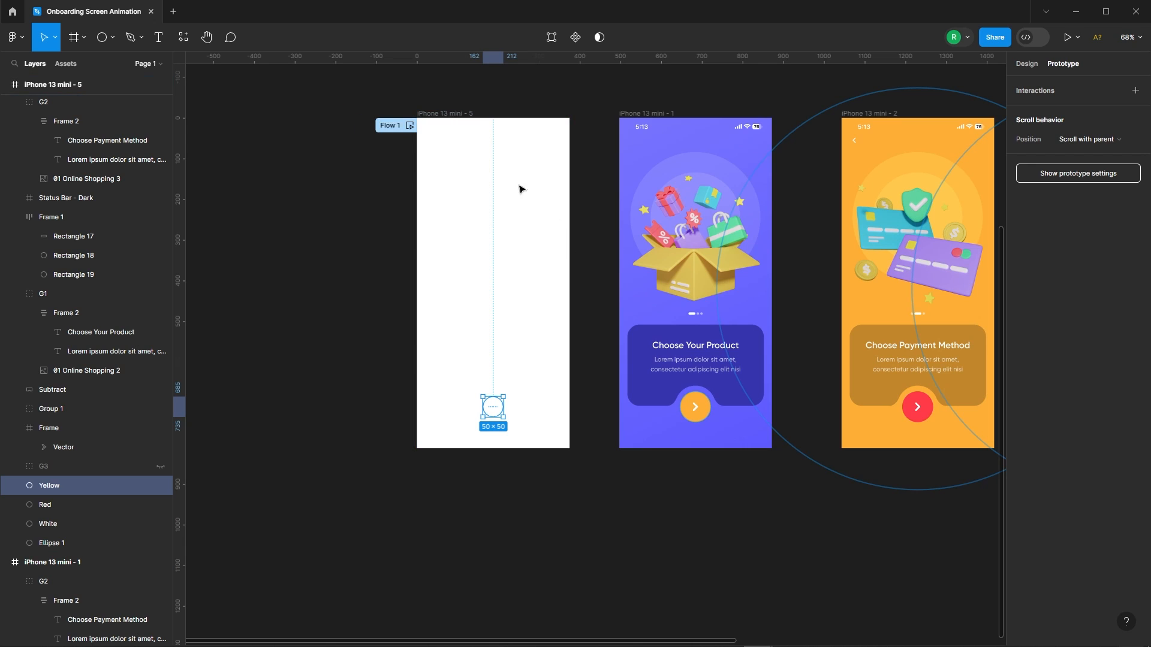
# Link iPhone 13 mini - 5 to iPhone 13 mini - 1 with an After delay trigger of 500 ms.
pyautogui.click(445, 113)
pyautogui.moveTo(573, 286); pyautogui.dragTo(636, 256)
pyautogui.click(573, 313)
pyautogui.click(576, 388)
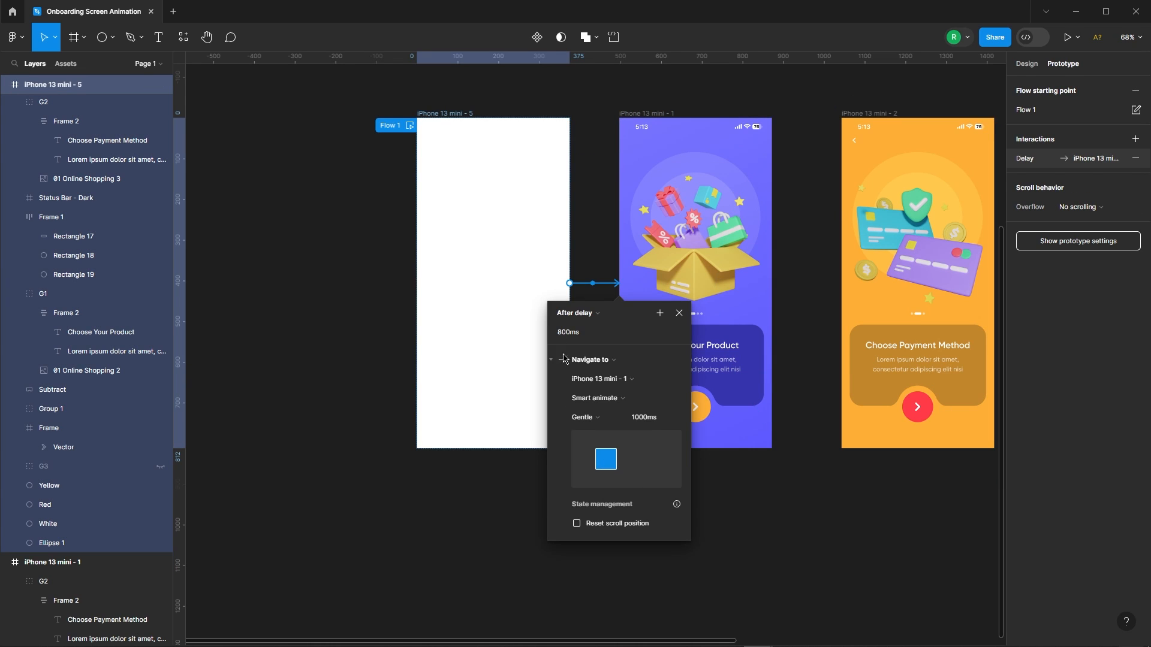
pyautogui.click(580, 333)
pyautogui.press('Return')
# Set the Smart animate transition from iPhone 13 mini - 5 to Slow easing with a duration of 1000 ms.
pyautogui.click(614, 420)
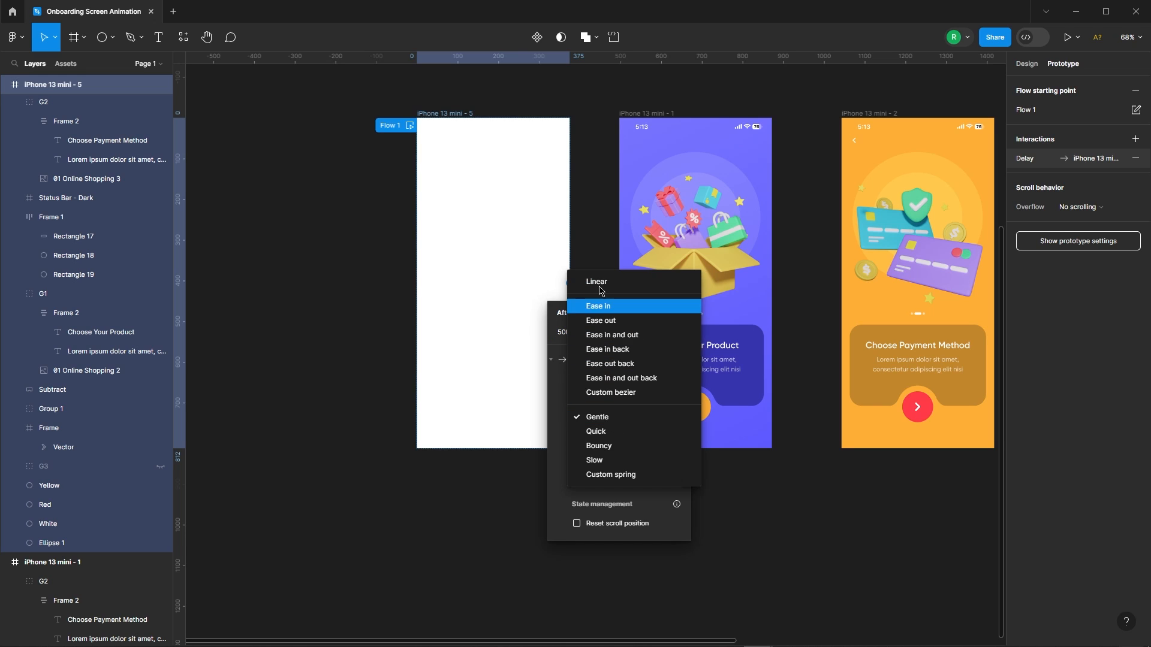
pyautogui.click(594, 461)
pyautogui.click(647, 424)
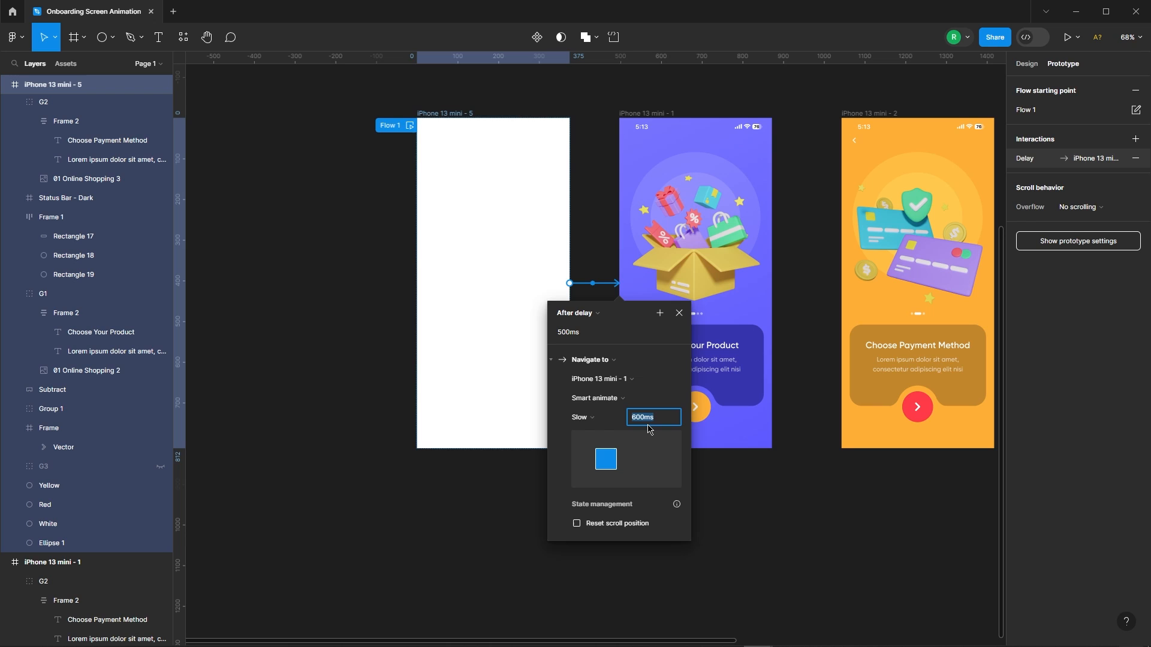
pyautogui.write('1000')
pyautogui.press('Return')
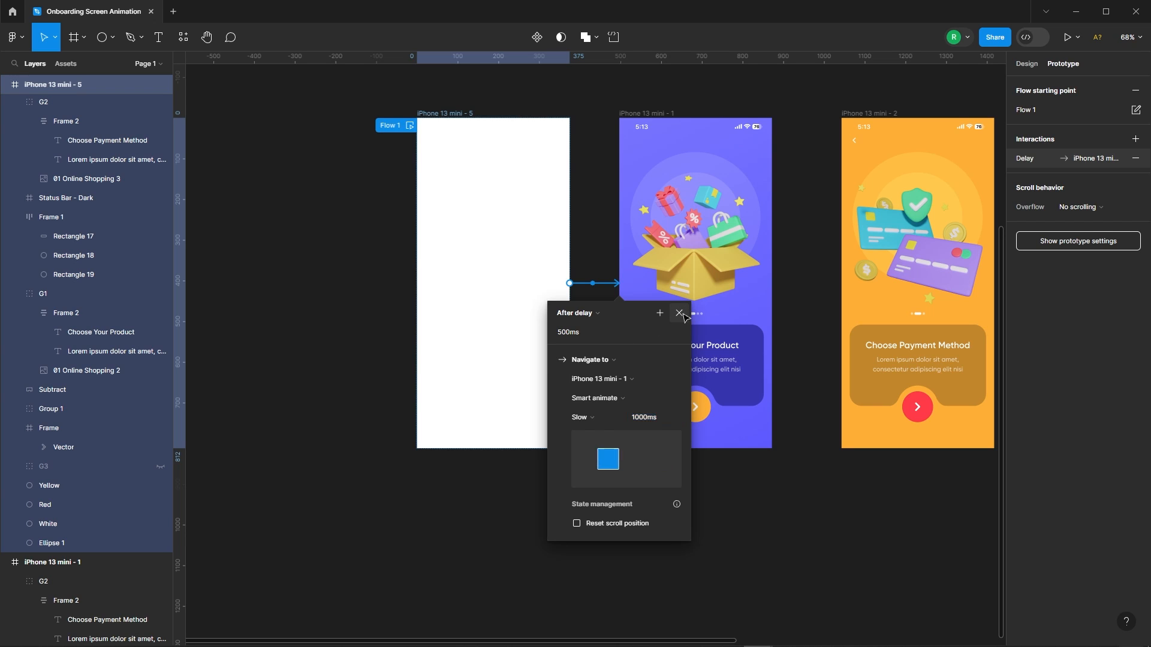
pyautogui.click(682, 316)
# Delete the back arrow's prototype link to iPhone 13 mini - 2 from the white iPhone 13 mini - 4 frame.
pyautogui.scroll(-5, 420, 270)
pyautogui.click(827, 202)
pyautogui.scroll(3, 919, 245)
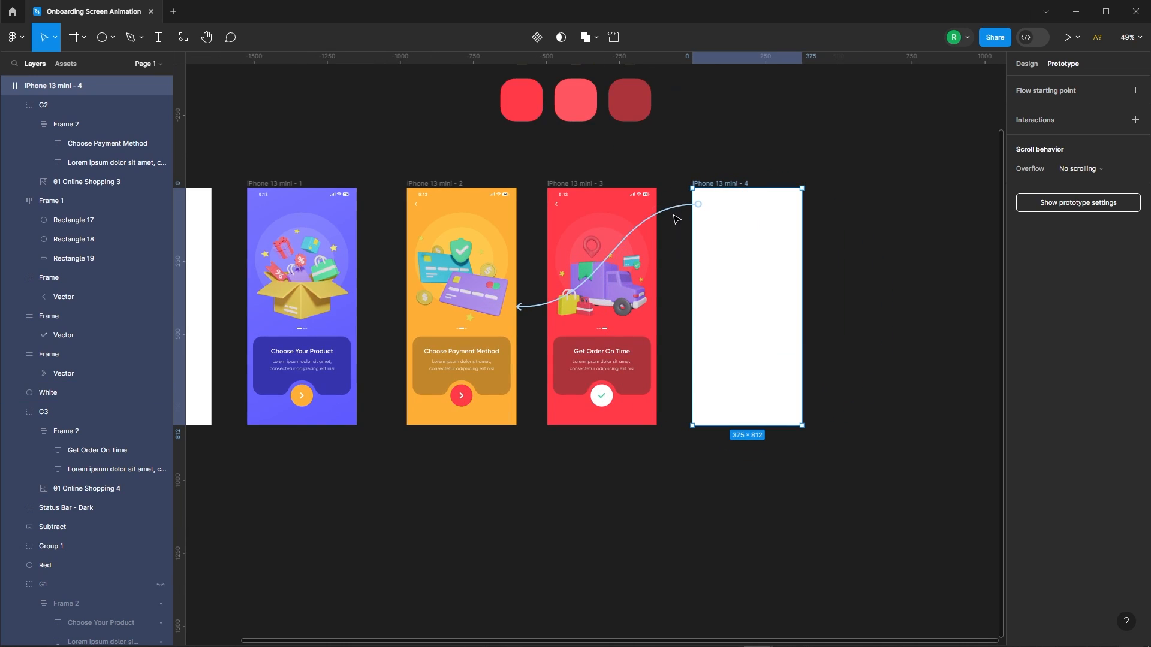
pyautogui.click(682, 210)
pyautogui.press('Delete')
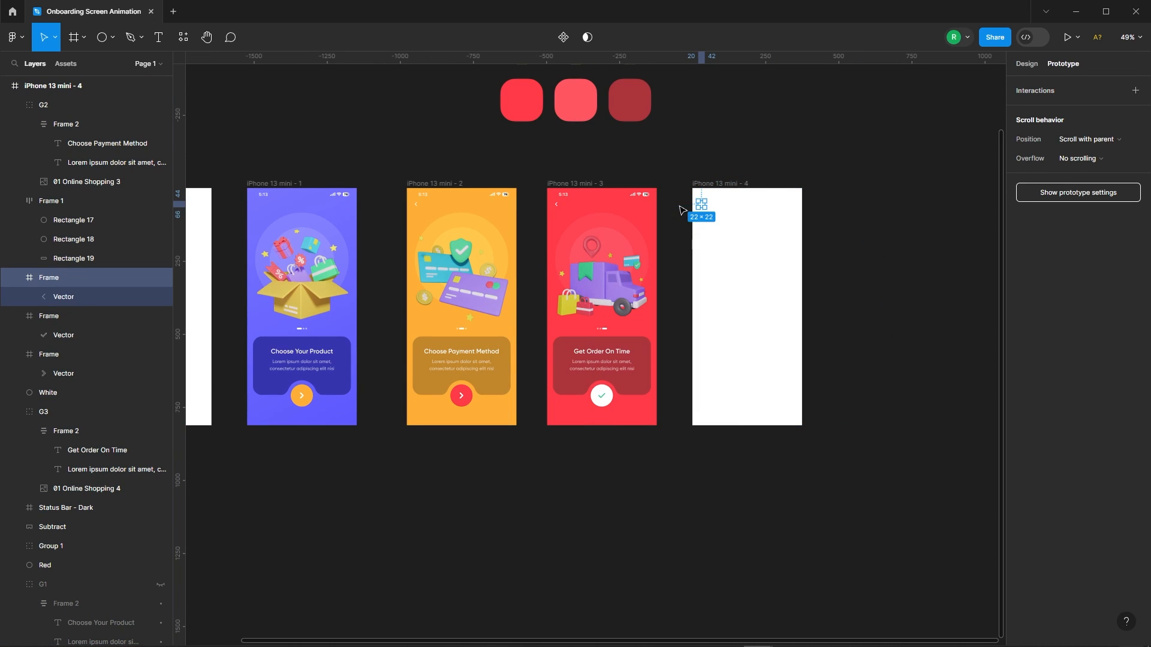
# Link the white check button in iPhone 13 mini - 3 to iPhone 13 mini - 4 on click, using Smart animate, Gentle, 1000 ms.
pyautogui.click(611, 404)
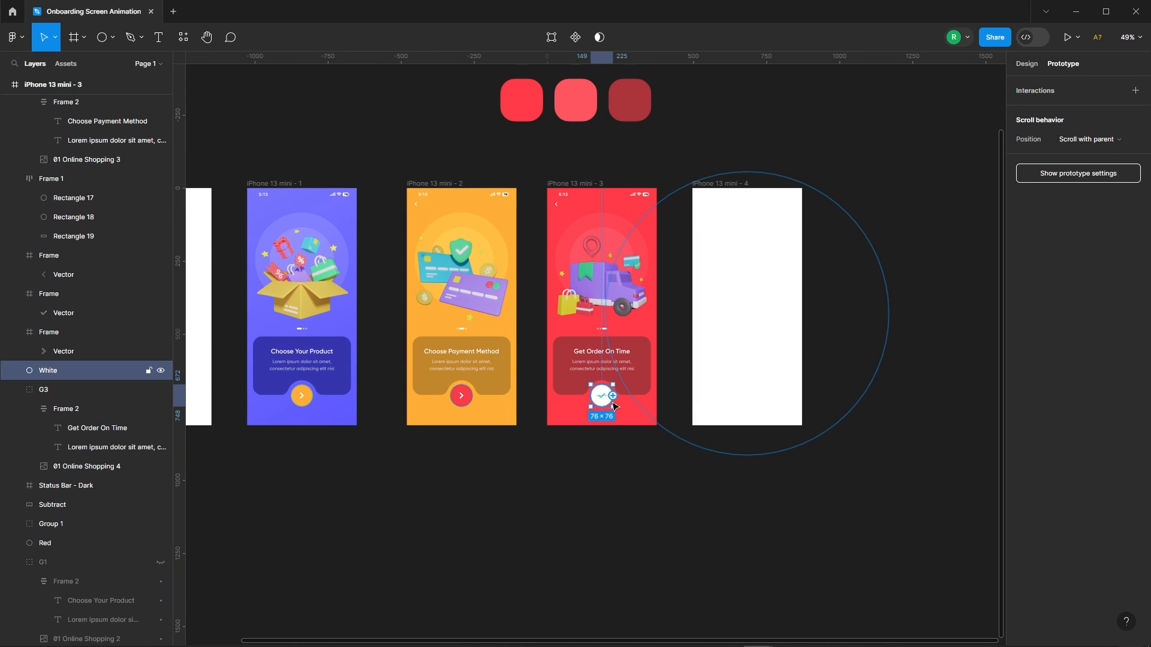
pyautogui.moveTo(613, 396); pyautogui.dragTo(749, 287)
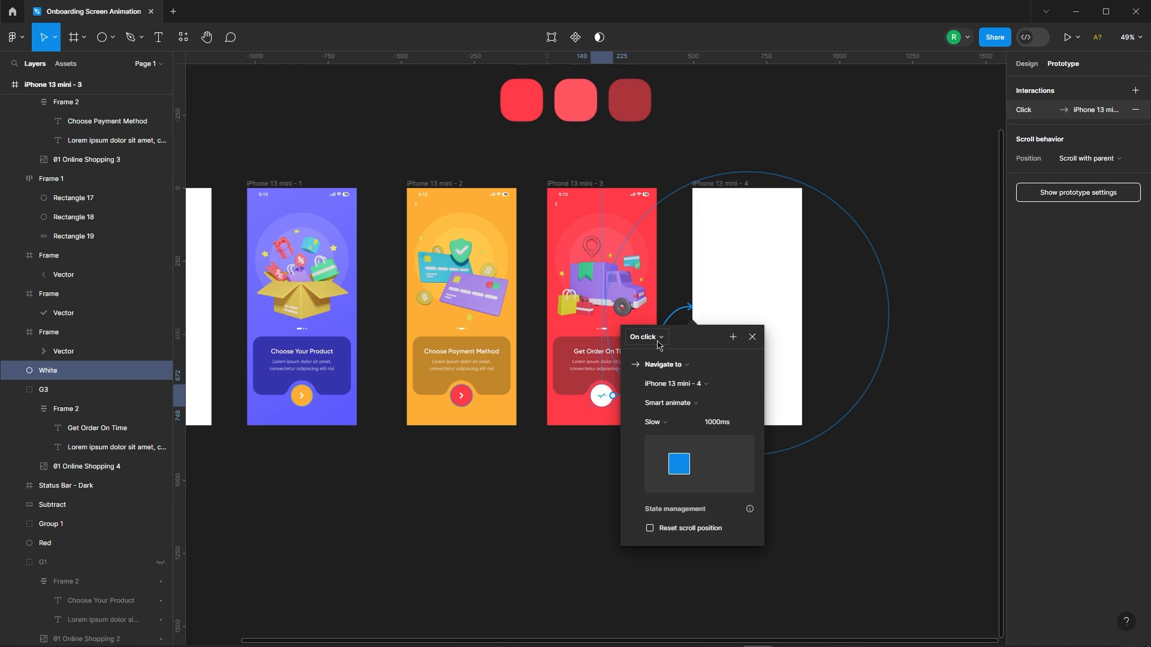
pyautogui.click(655, 422)
pyautogui.click(650, 380)
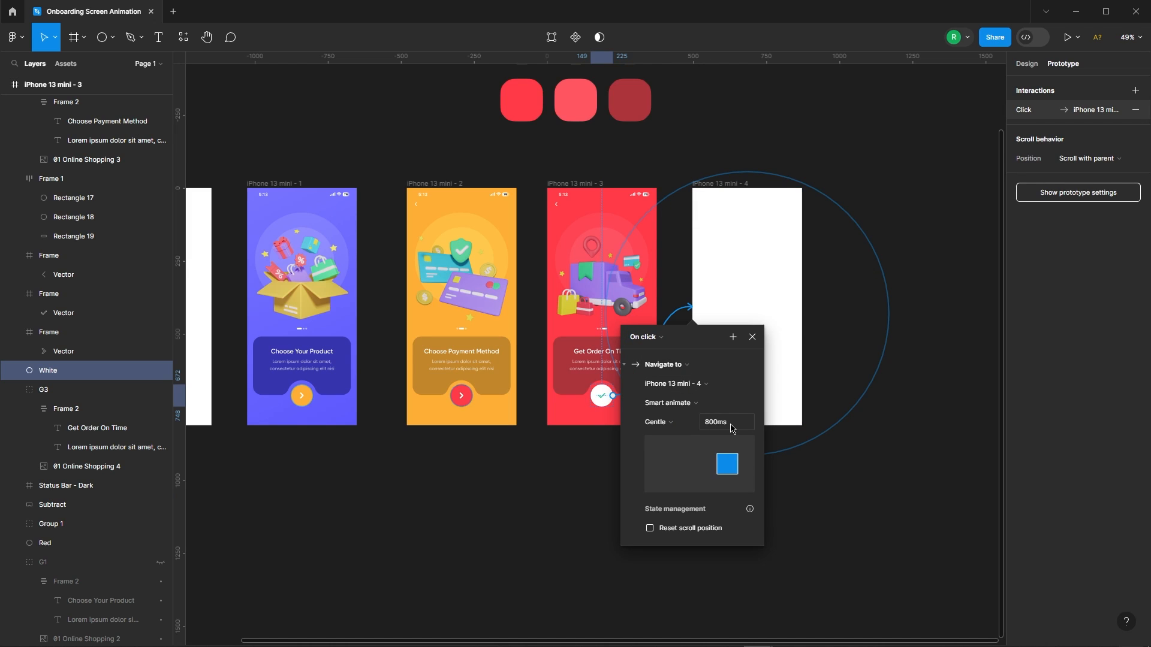
pyautogui.click(731, 422)
pyautogui.write('1000')
pyautogui.press('Return')
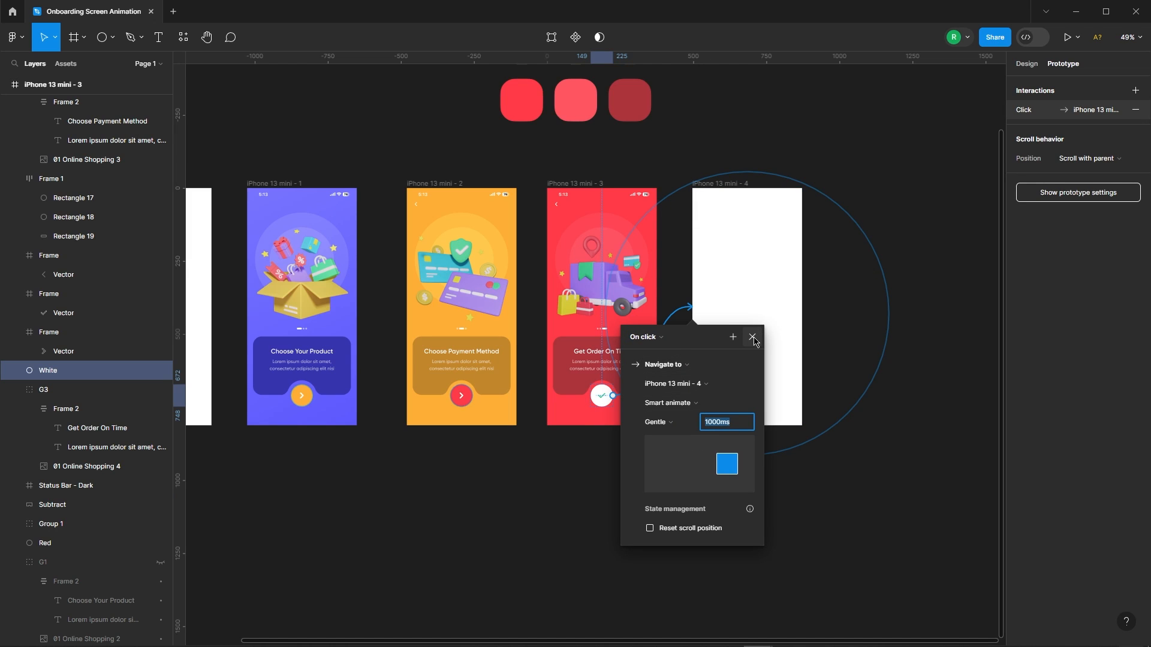
pyautogui.click(752, 337)
# Start the Flow 1 prototype preview from iPhone 13 mini - 5 and open it in its own tab.
pyautogui.click(822, 162)
pyautogui.scroll(-4, 834, 174)
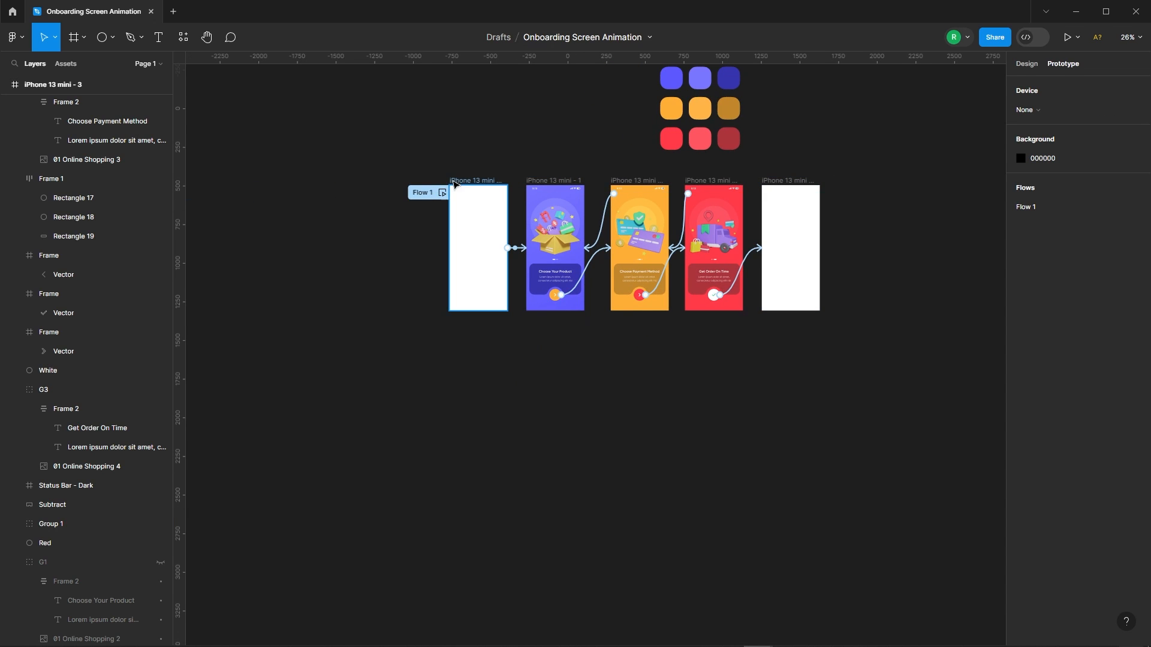
pyautogui.click(471, 181)
pyautogui.click(442, 193)
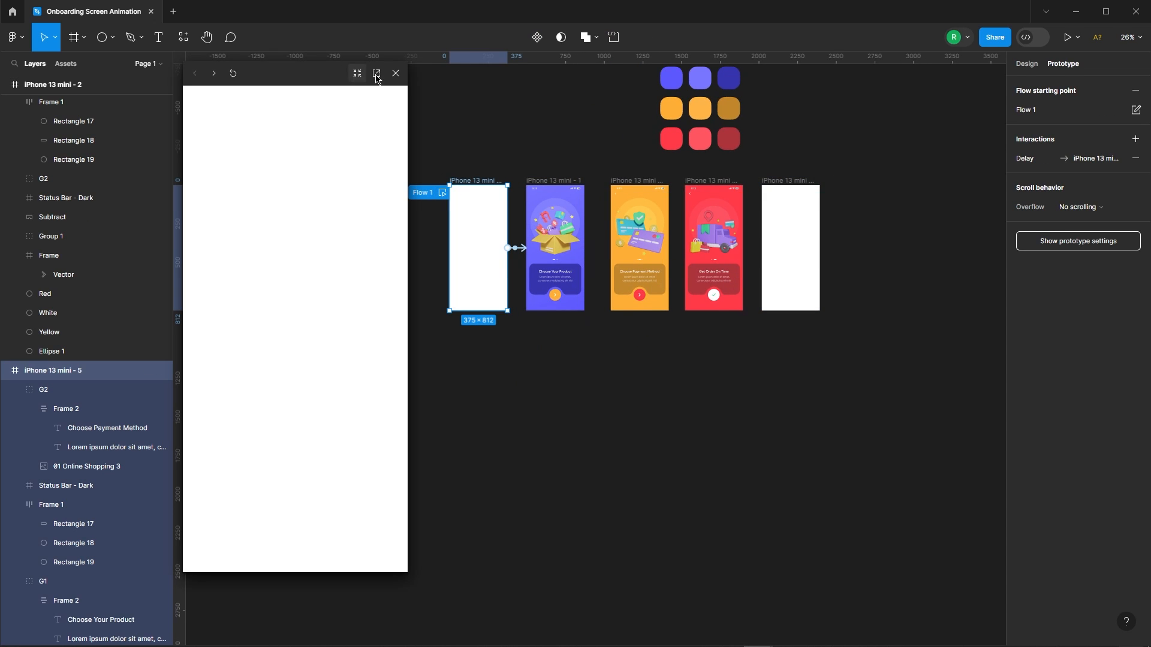
pyautogui.click(376, 74)
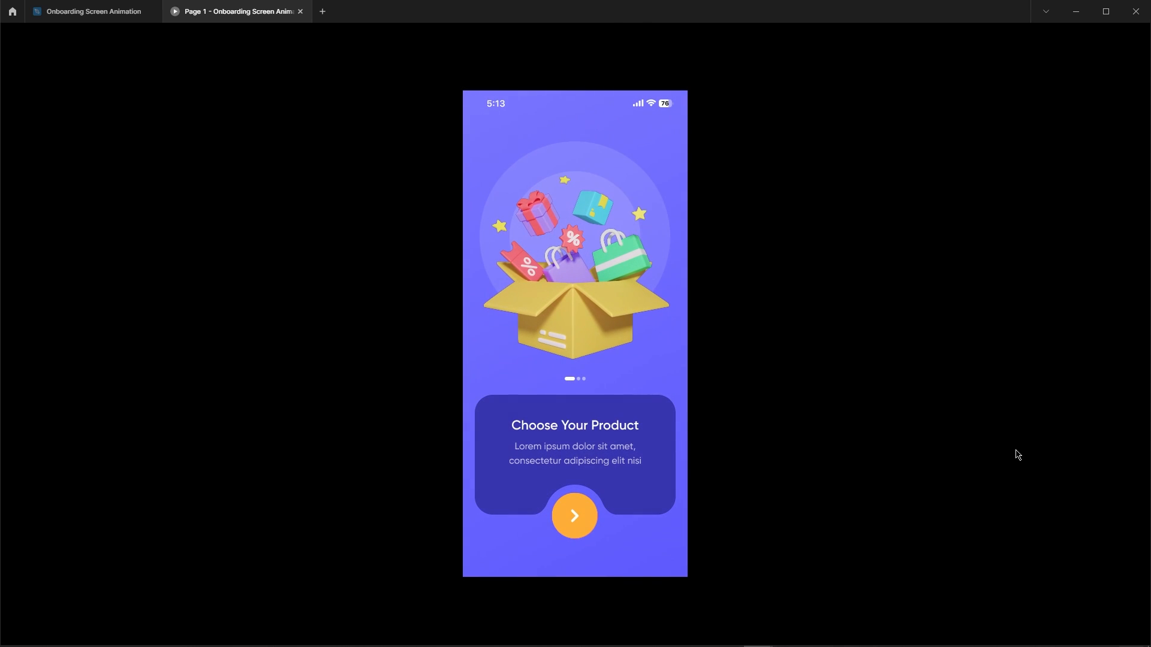
# Play through the onboarding prototype, testing the forward buttons, the back arrow on the payment screen and the final check button.
pyautogui.click(580, 521)
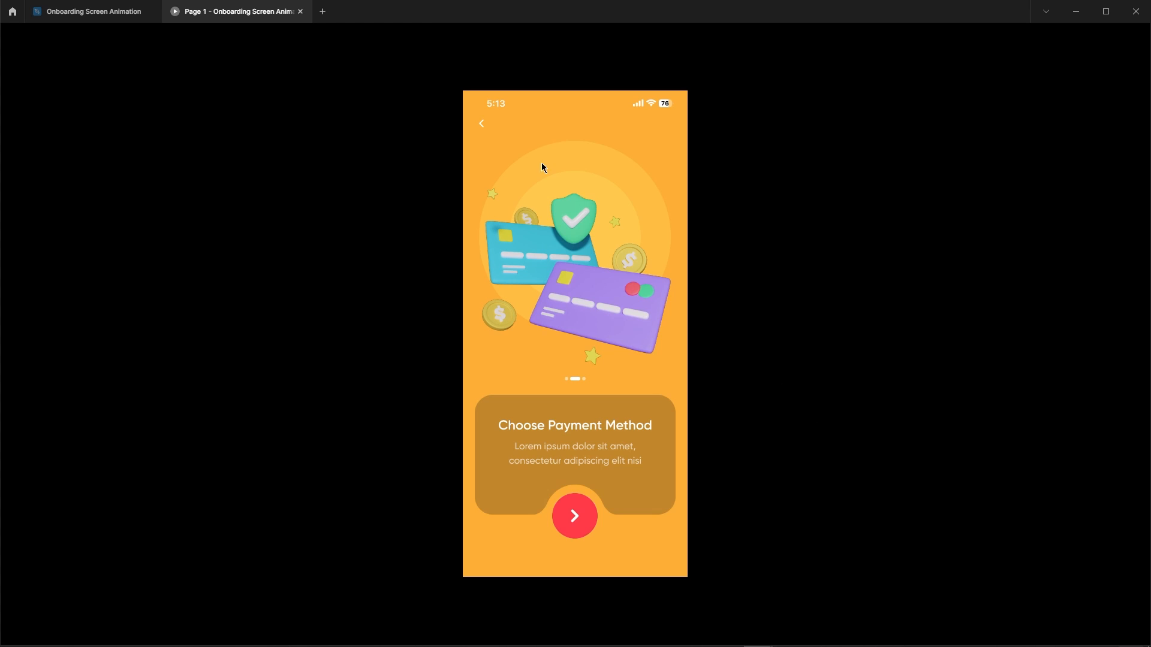
pyautogui.click(484, 128)
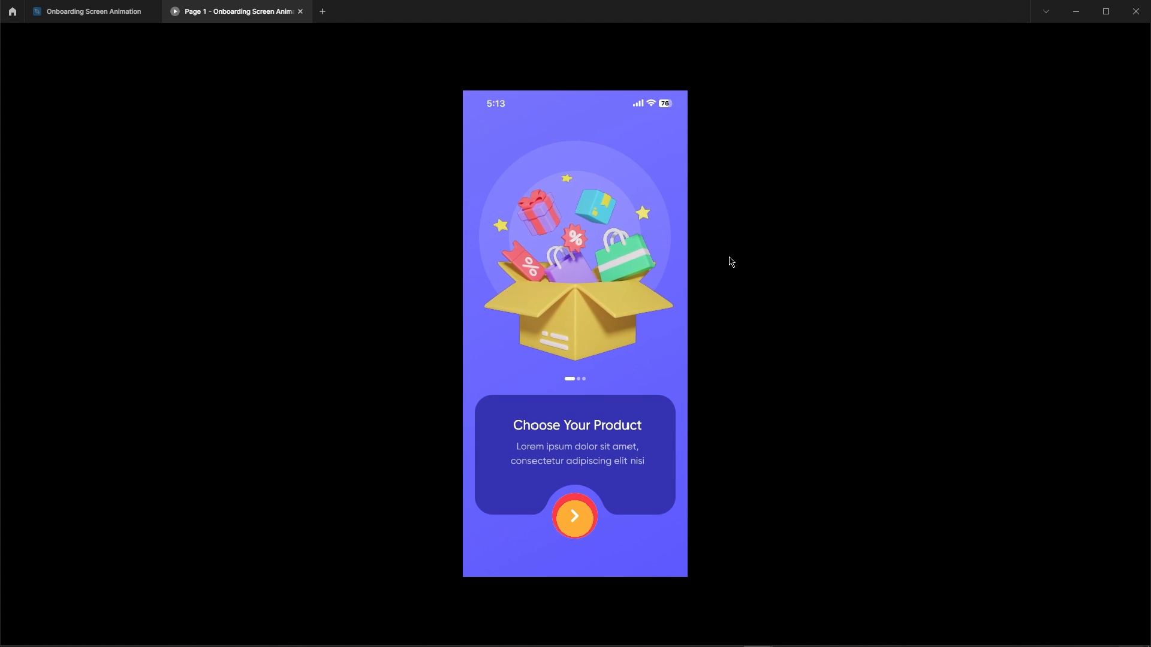
pyautogui.click(586, 532)
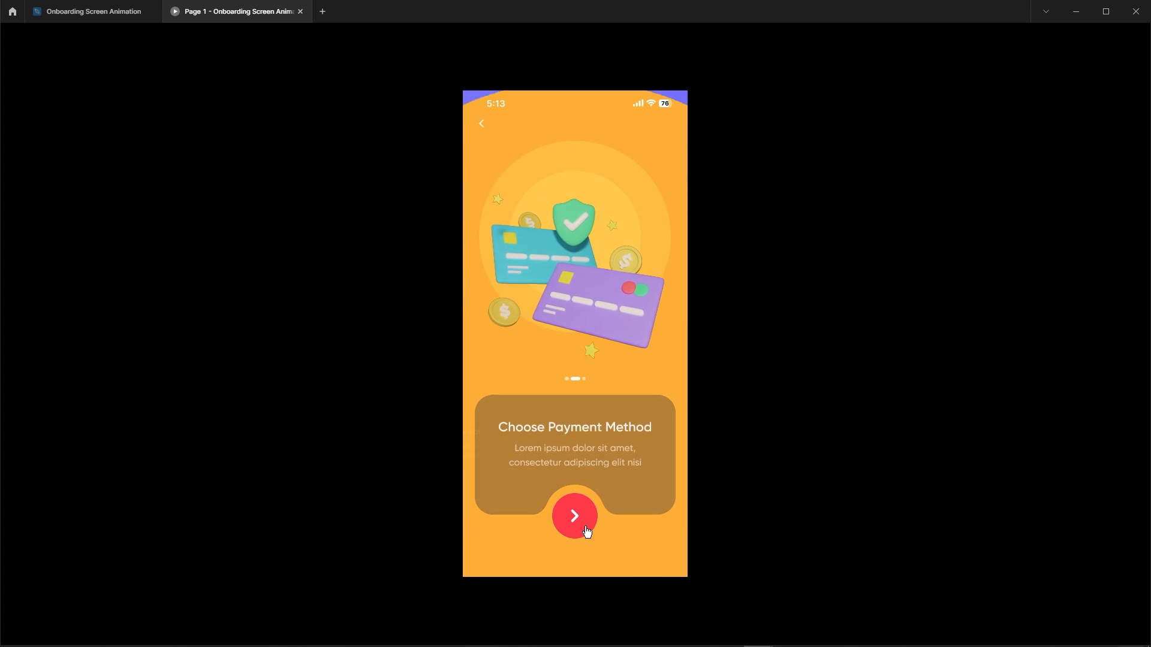
pyautogui.click(583, 517)
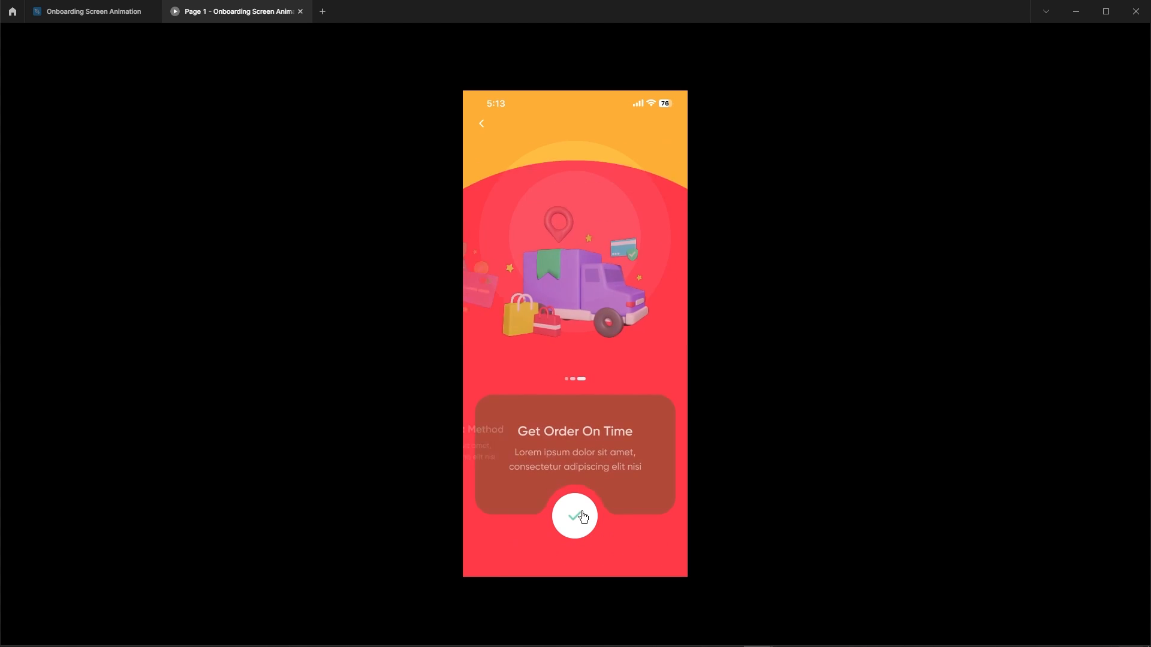
pyautogui.click(573, 521)
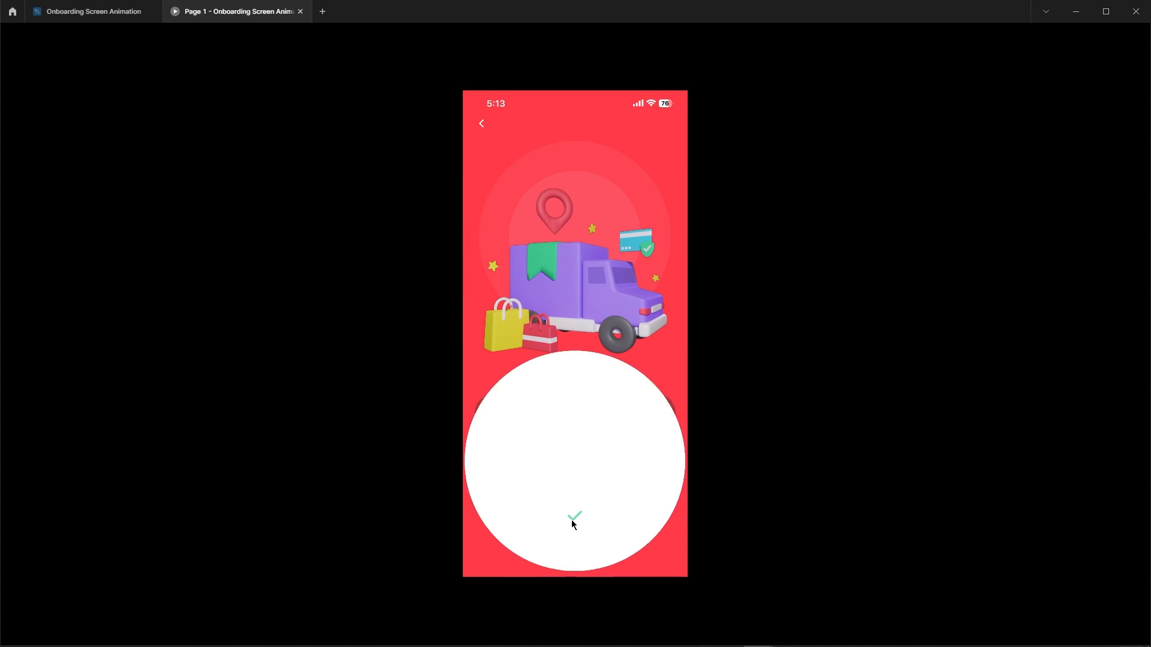